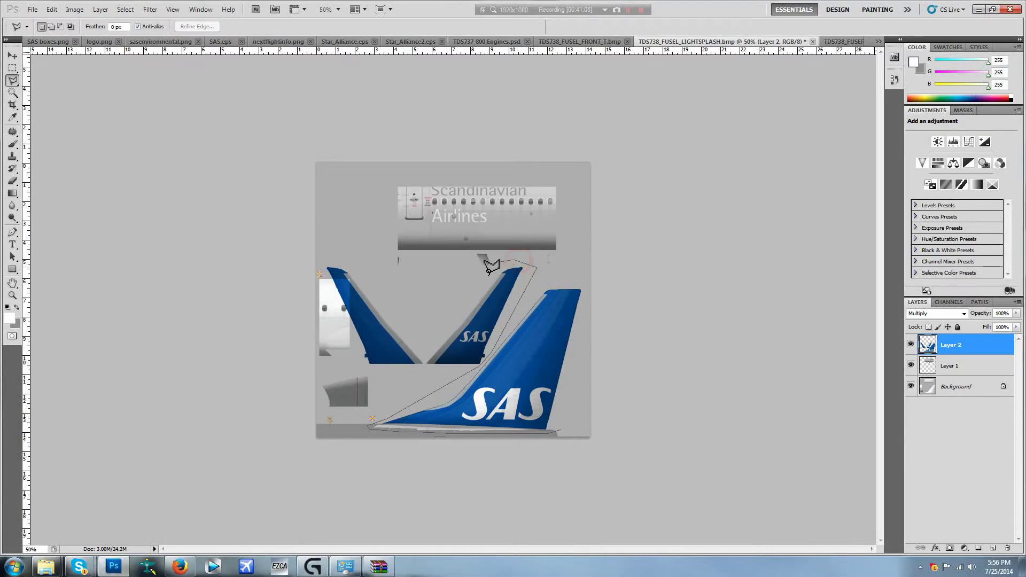
- Lasso the spare pair of V fins on Layer 2, delete them and deselect
click(374, 273)
click(315, 246)
click(285, 267)
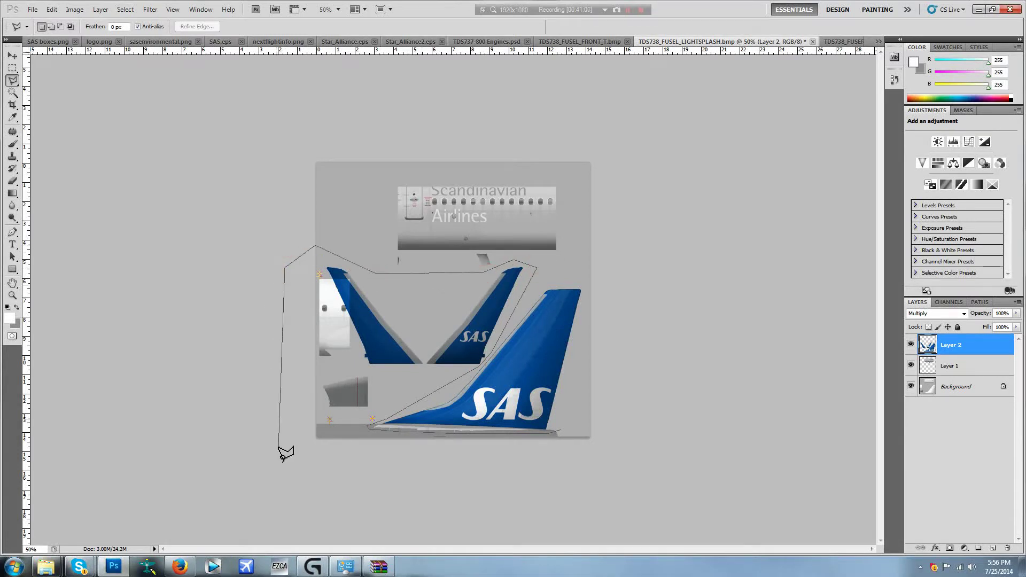
click(282, 455)
click(511, 483)
click(591, 451)
click(561, 430)
key(Delete)
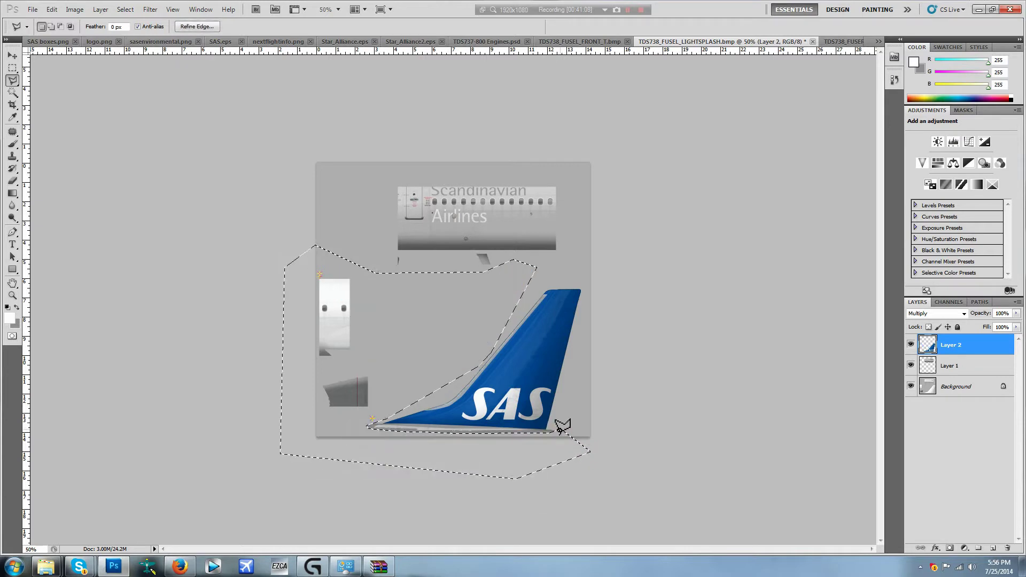
right_click(428, 294)
click(456, 303)
- Set Layer 2 blending to Normal and paste the fuselage image as Layer 3
click(937, 313)
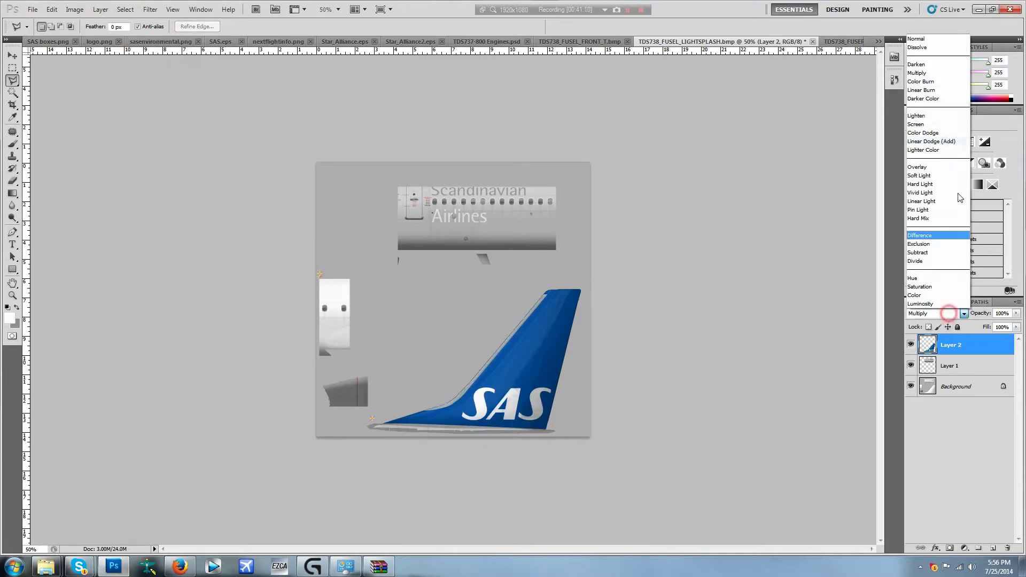
click(919, 39)
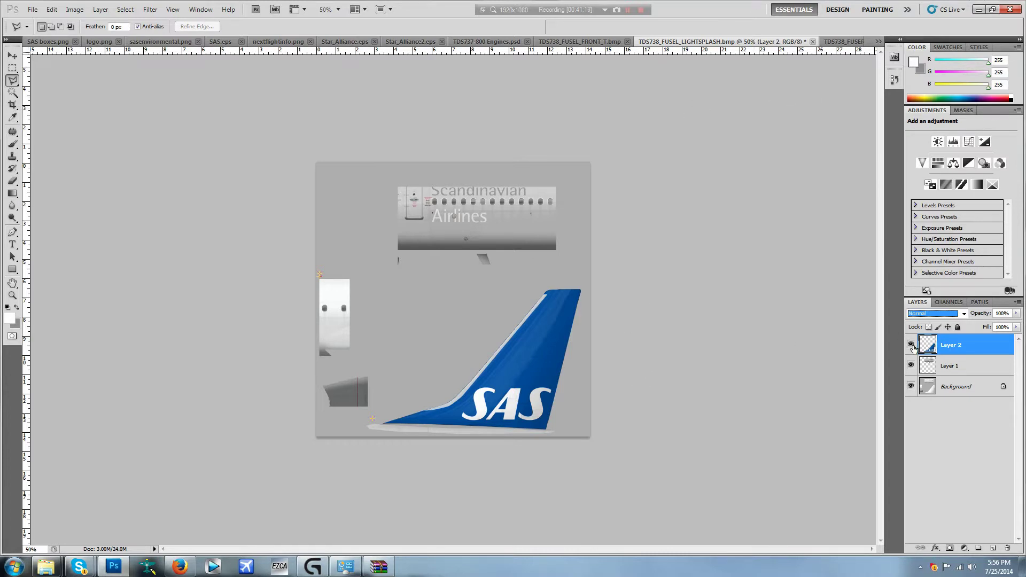
key(ctrl+v)
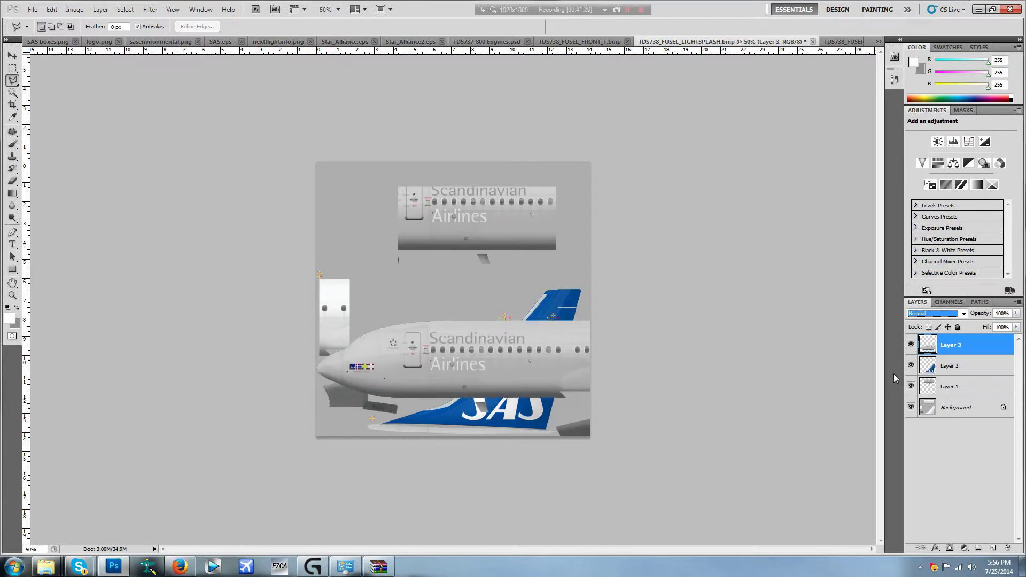
- Align the pasted fuselage over the template band at 100% zoom, nudging it 2 px right
click(12, 59)
drag(369, 346, 158, 341)
click(338, 9)
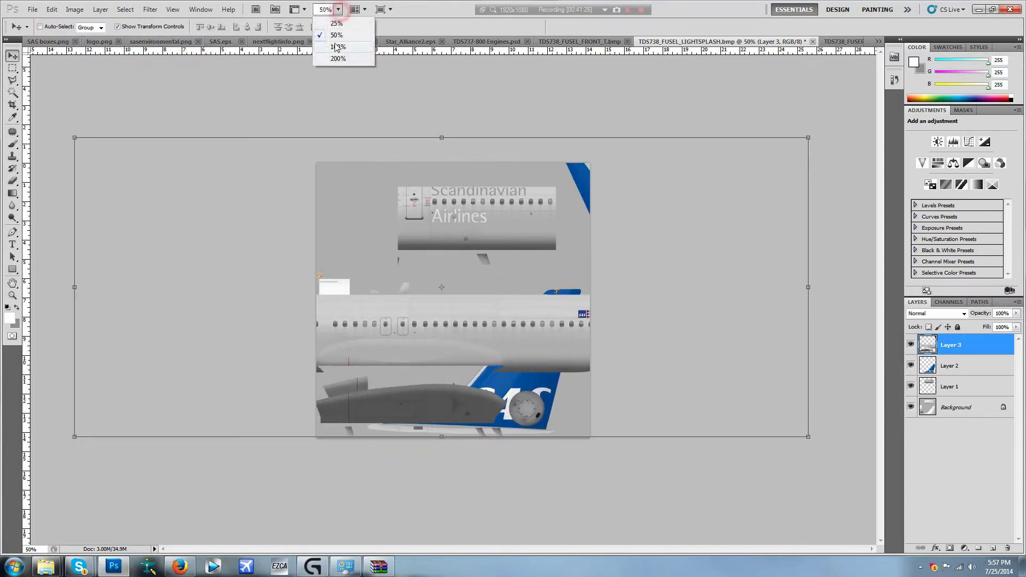
click(336, 47)
click(212, 327)
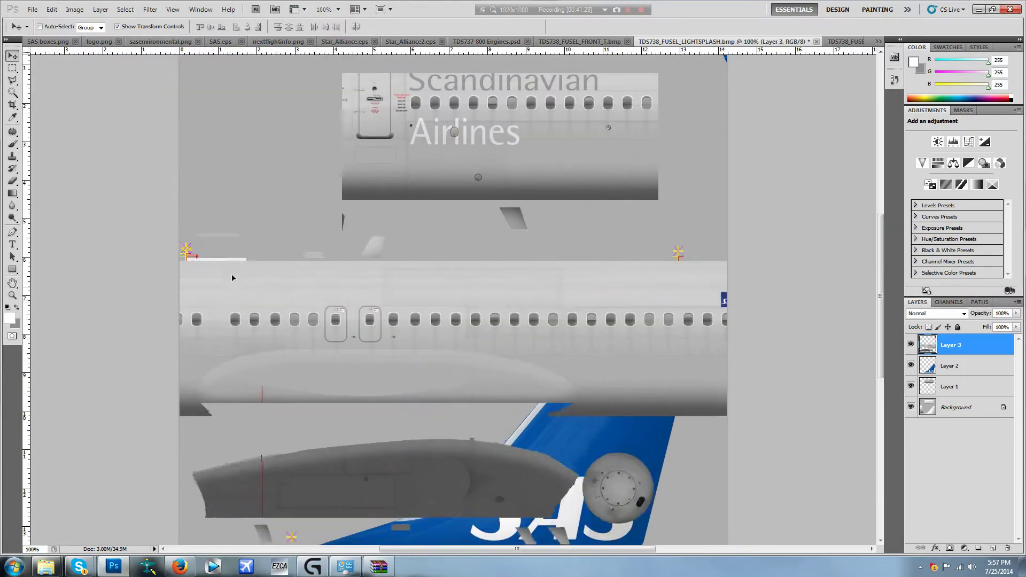
mouse_move(232, 277)
mouse_down()
mouse_move(231, 268)
mouse_move(232, 295)
mouse_up()
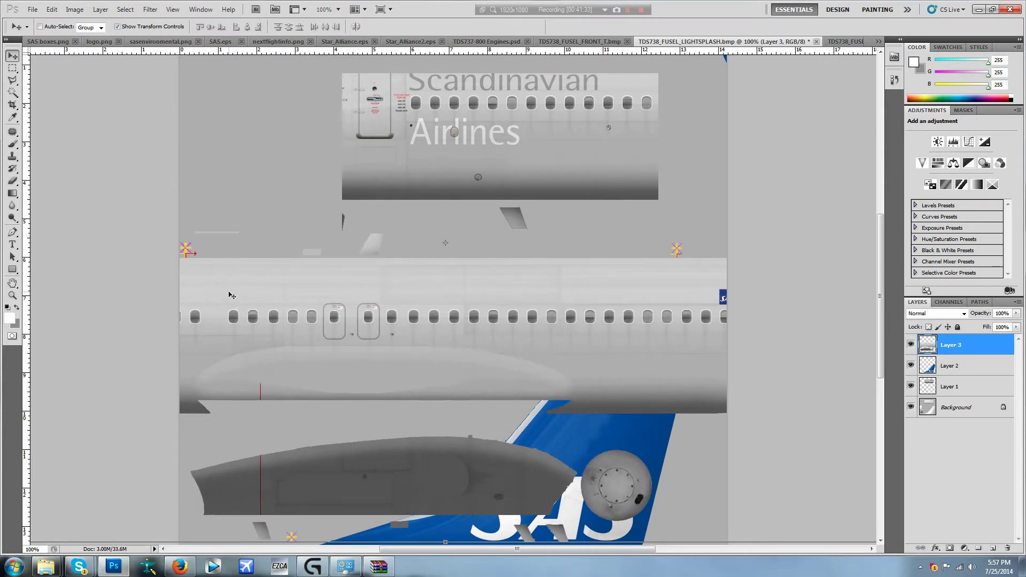
key(Right)
key(Right)
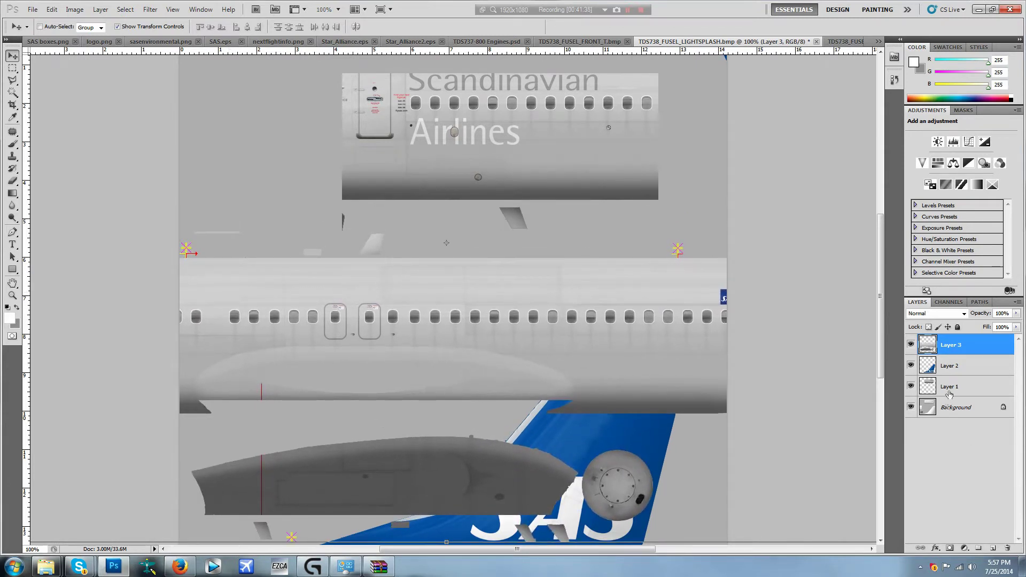
- Set Layer 3's blending mode to Color Burn
click(933, 313)
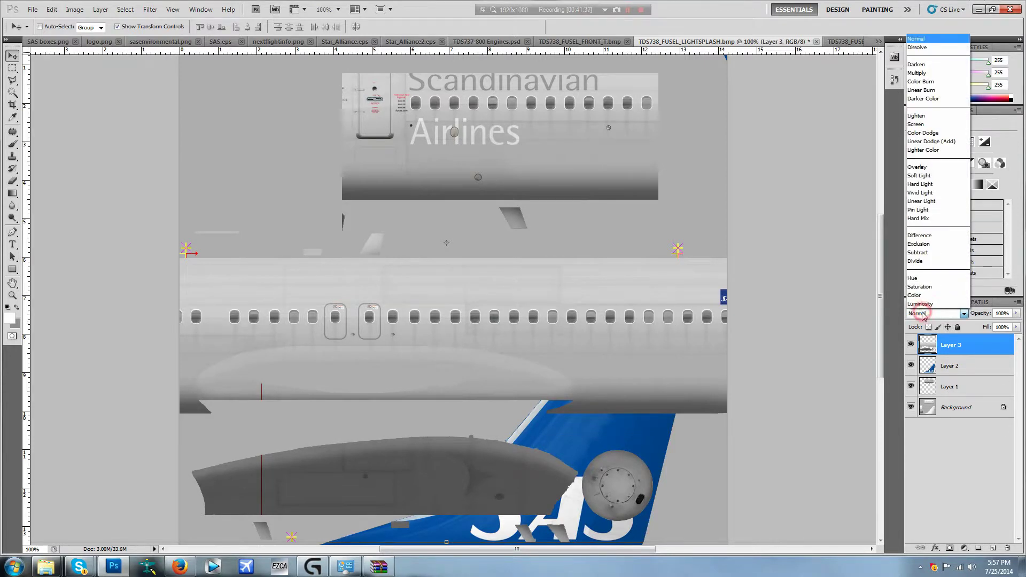
click(925, 81)
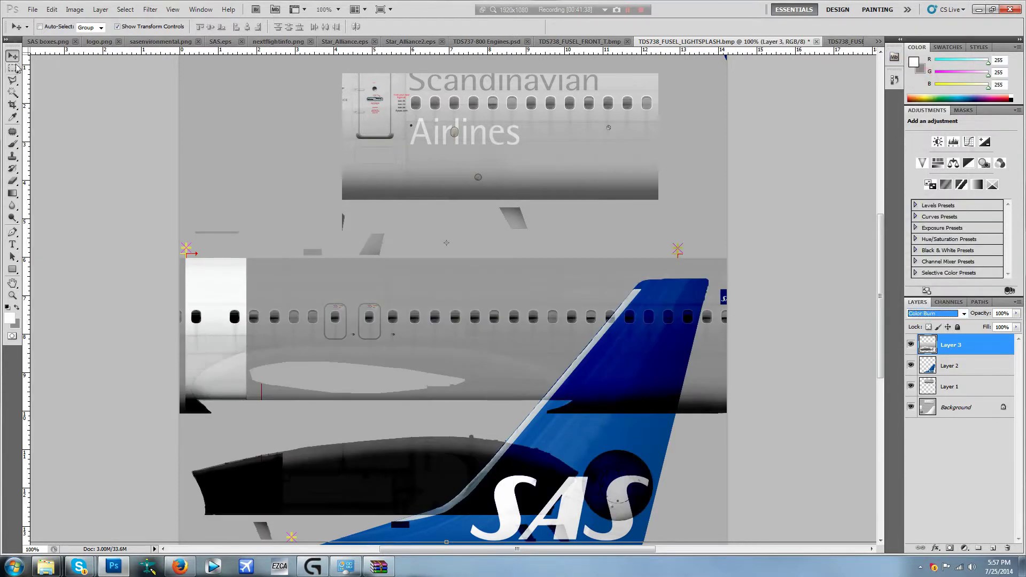
click(14, 68)
- Delete the fuselage pixels covering the tail and nacelle using two rectangular selections
drag(755, 239, 286, 539)
key(Delete)
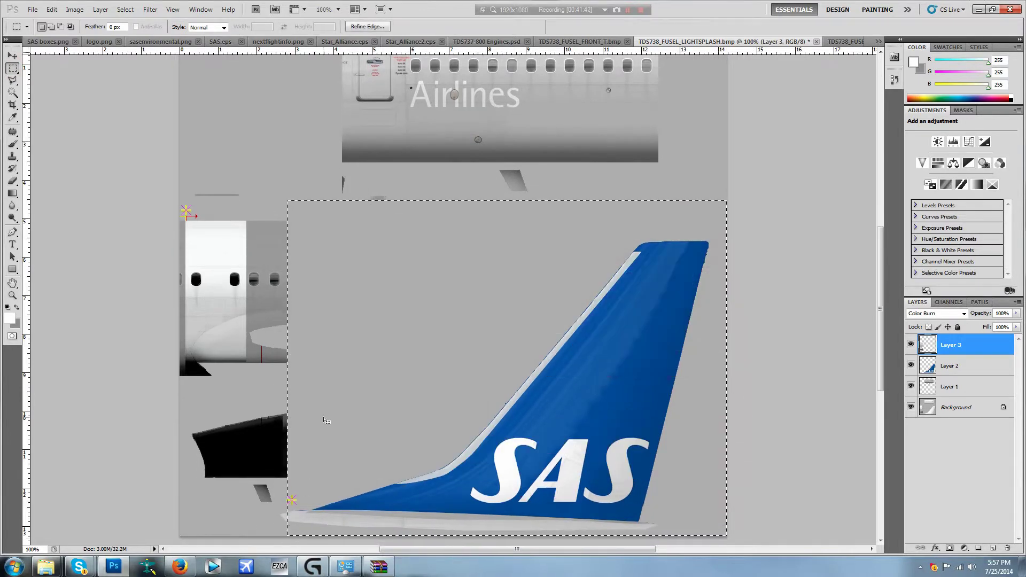
right_click(324, 417)
click(362, 223)
drag(252, 385, 247, 388)
key(Delete)
right_click(276, 319)
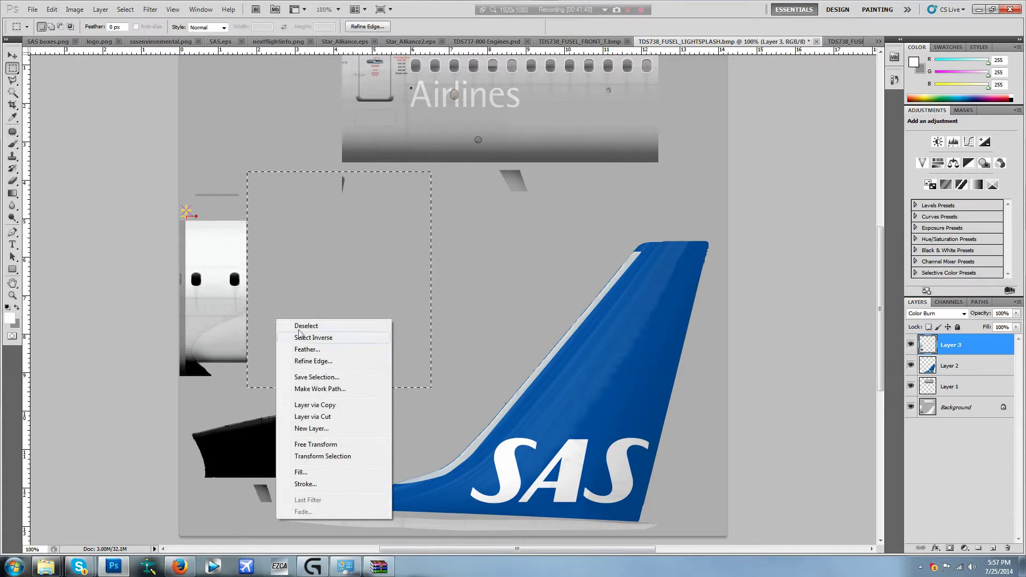
click(300, 326)
- Marquee and clear small areas along the left edge and tail base, then set Layer 3 back to Normal
drag(166, 156, 251, 208)
right_click(206, 184)
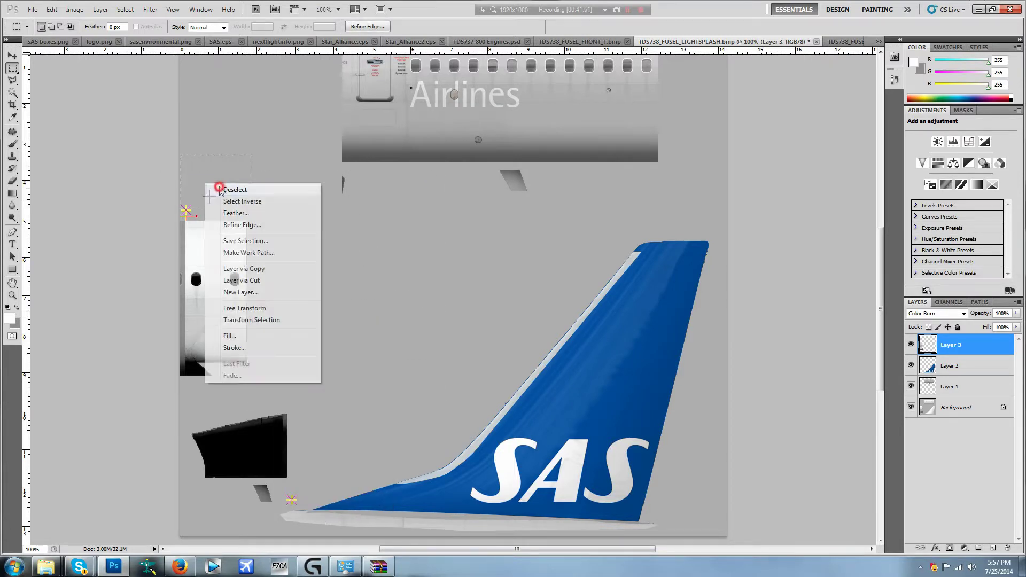
click(220, 190)
drag(131, 175, 185, 436)
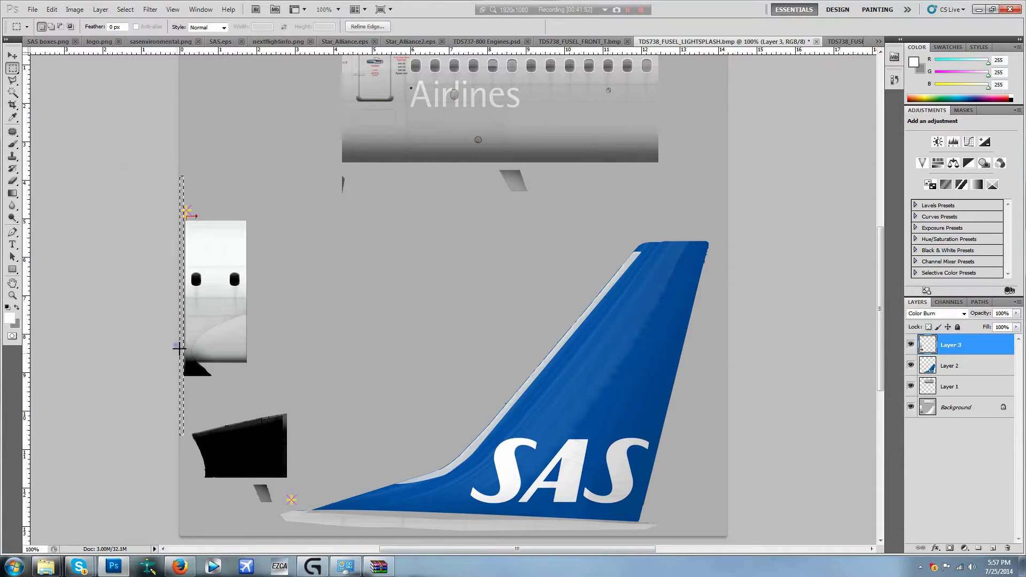
right_click(180, 348)
right_click(179, 277)
click(190, 362)
right_click(191, 366)
click(220, 166)
drag(242, 493, 278, 522)
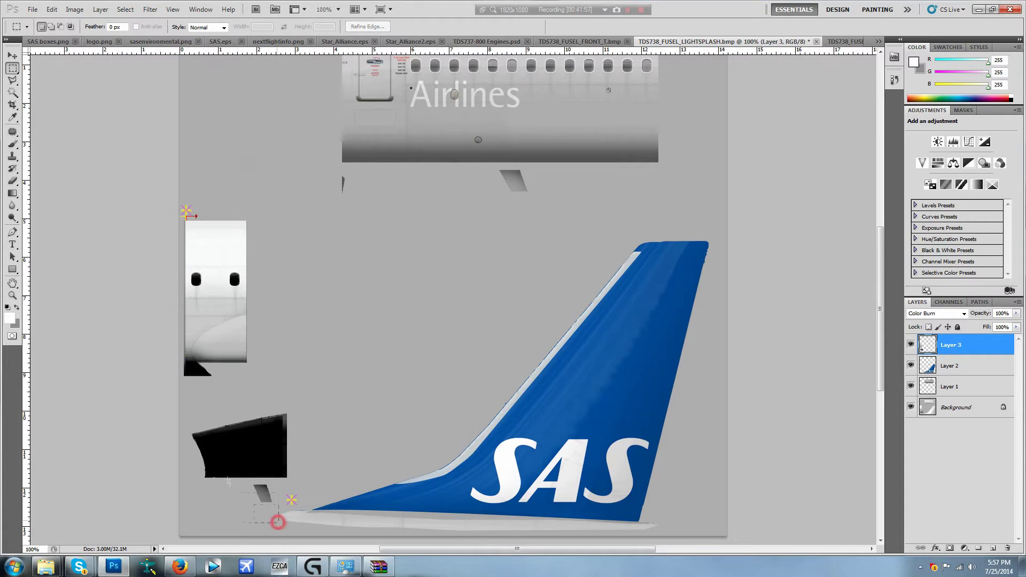
right_click(227, 480)
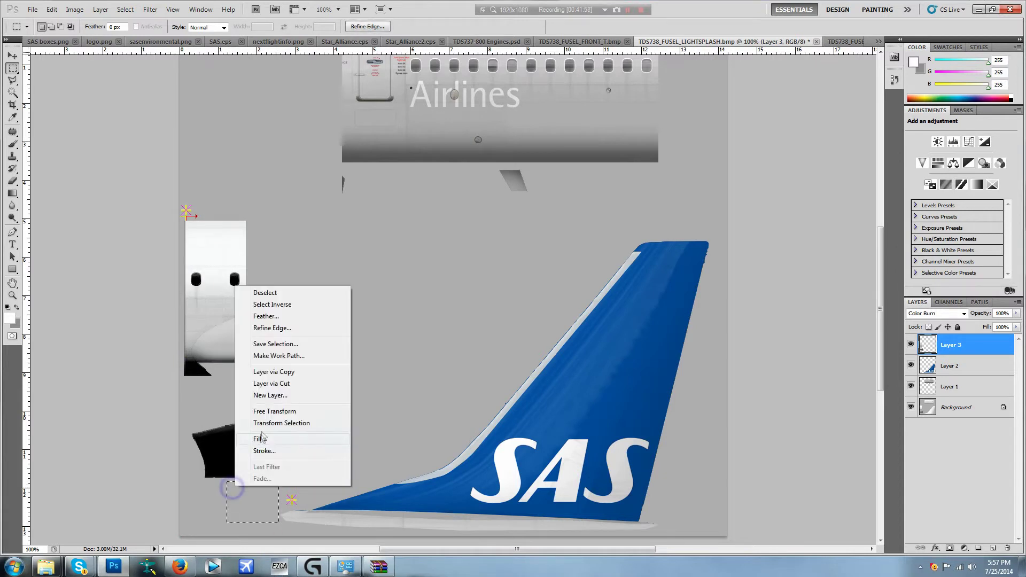
click(278, 293)
click(937, 314)
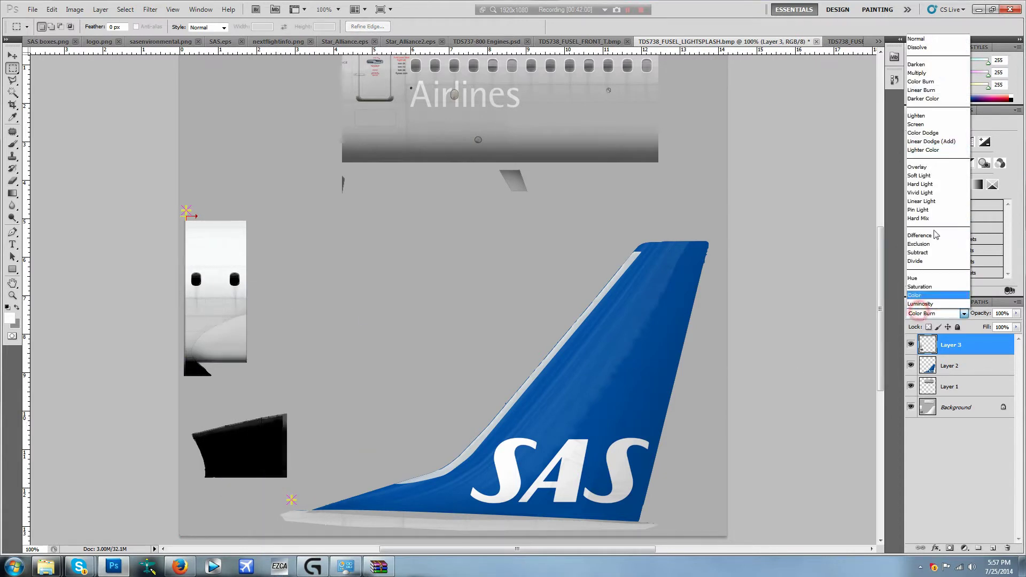
click(920, 39)
- With Layer 1 active, save the texture as BMP file TDS738_FUSEL_LIGHTSPLASH.bmp
click(951, 367)
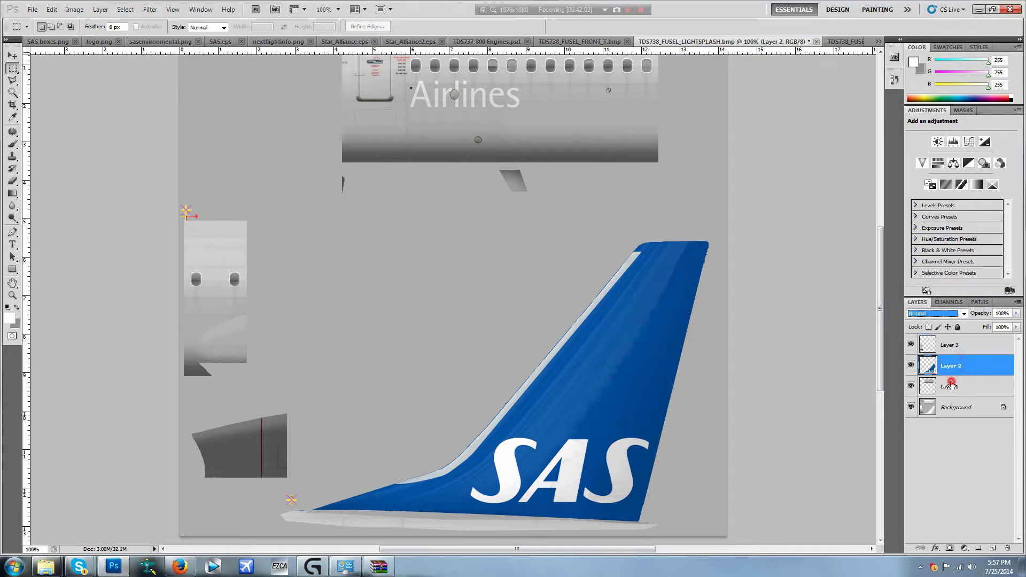
click(951, 386)
click(33, 10)
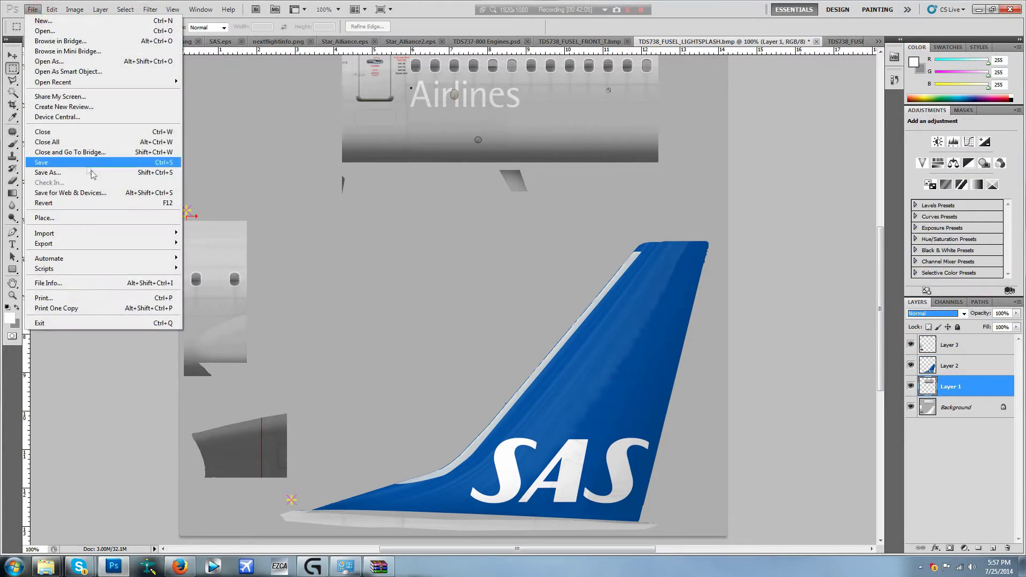
click(944, 305)
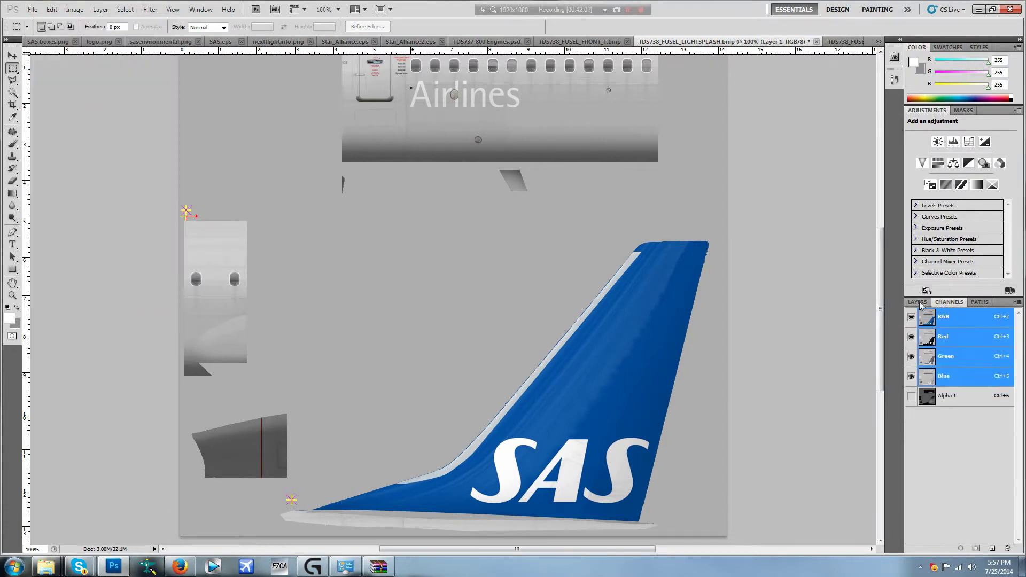
click(918, 304)
click(33, 9)
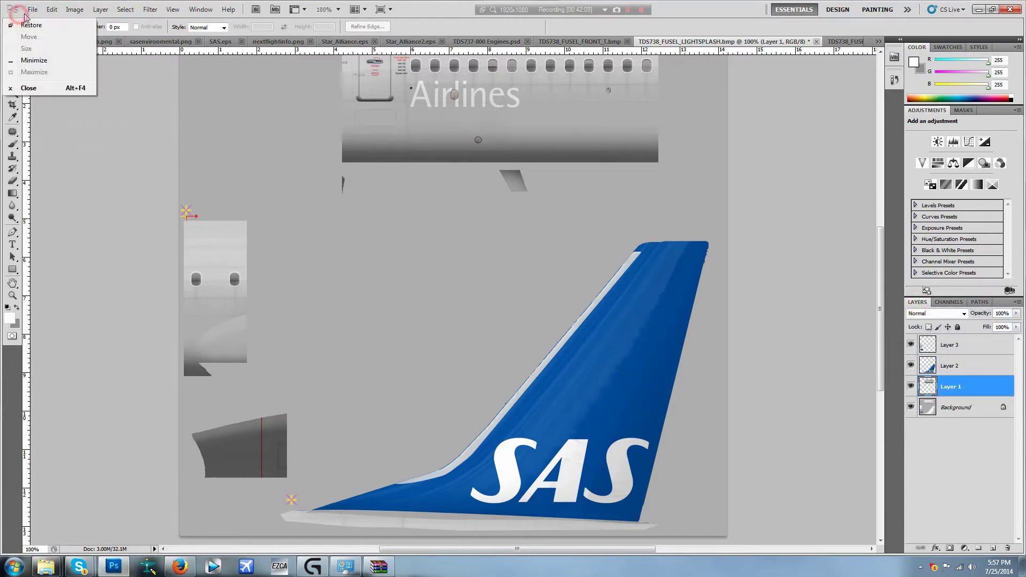
click(48, 172)
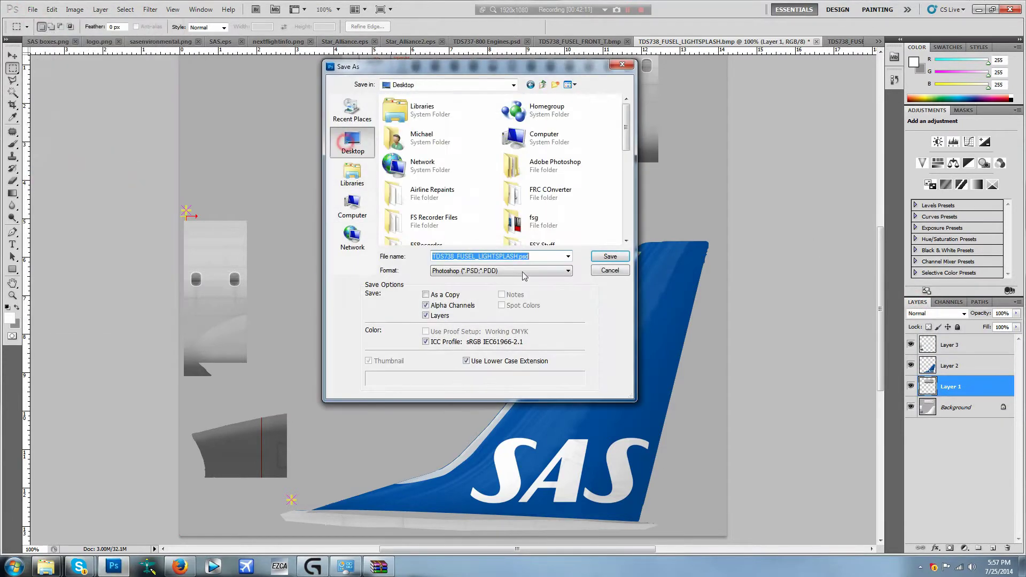
click(472, 270)
click(449, 282)
click(610, 256)
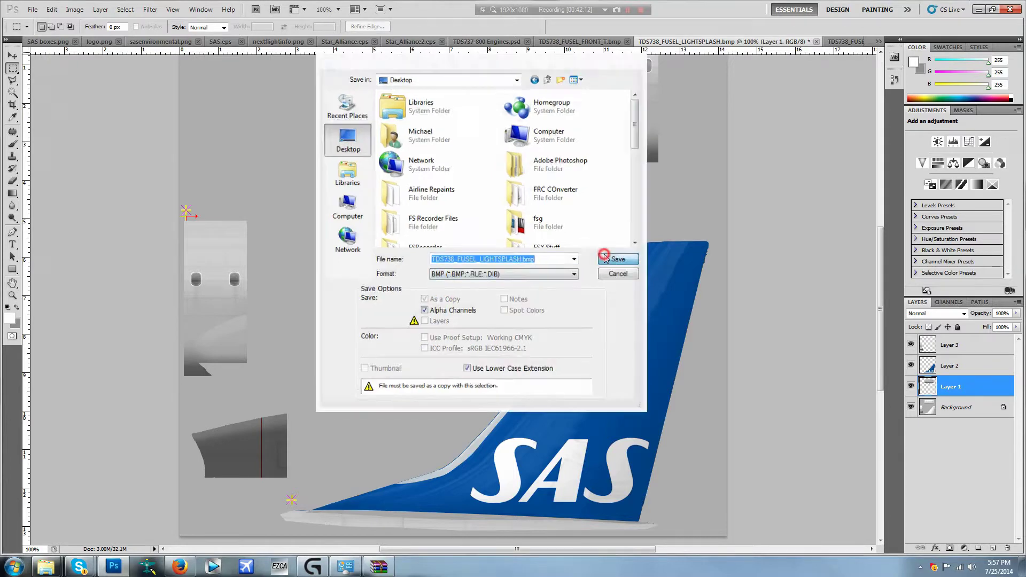
click(533, 165)
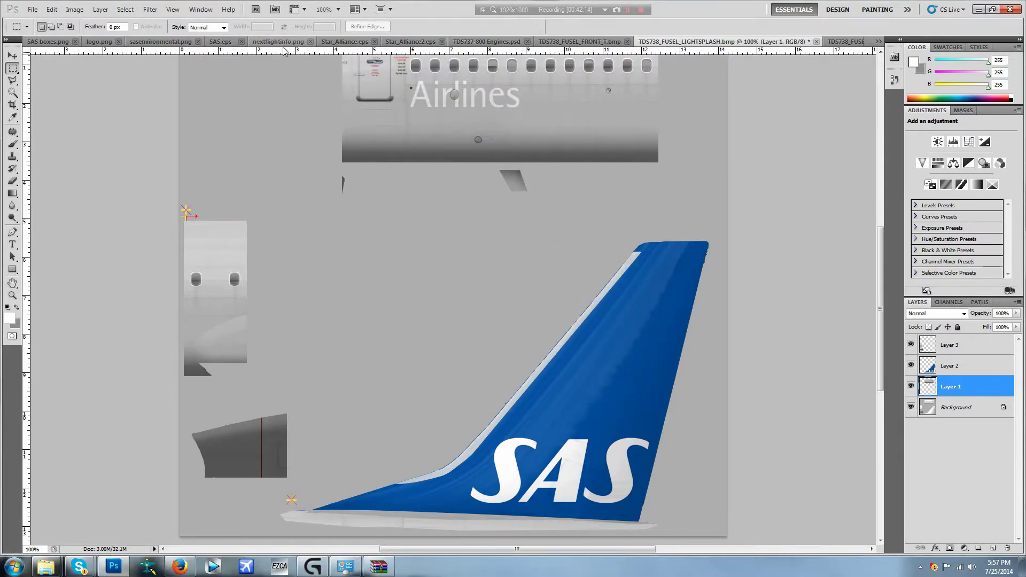
- Delete the stray blue corner at the canvas top-right from Layer 3 and deselect
scroll(358, 331, up, 2)
scroll(364, 287, up, 3)
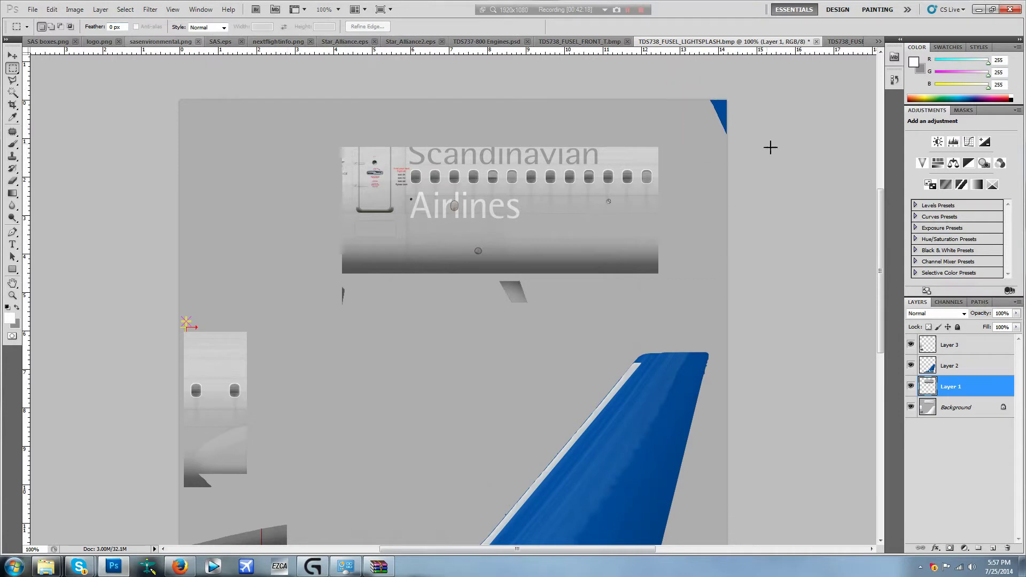
drag(682, 97, 768, 144)
click(941, 367)
click(942, 346)
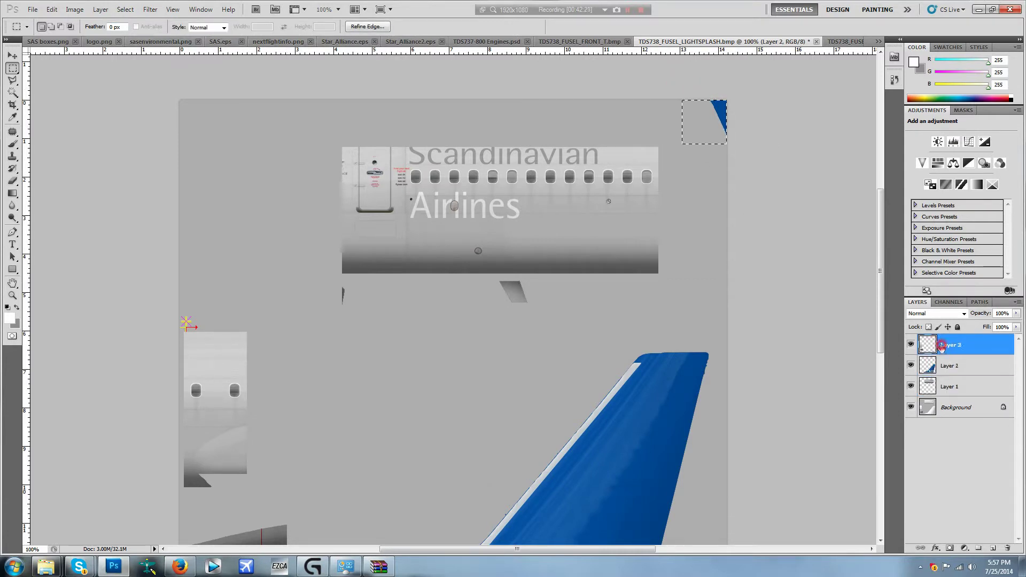
key(Delete)
right_click(679, 100)
click(695, 105)
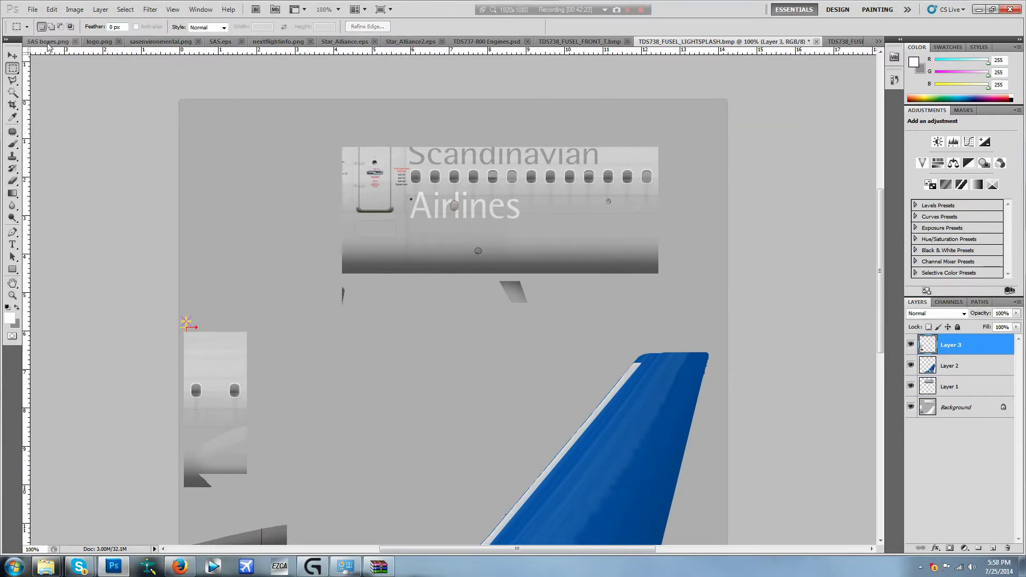
click(878, 41)
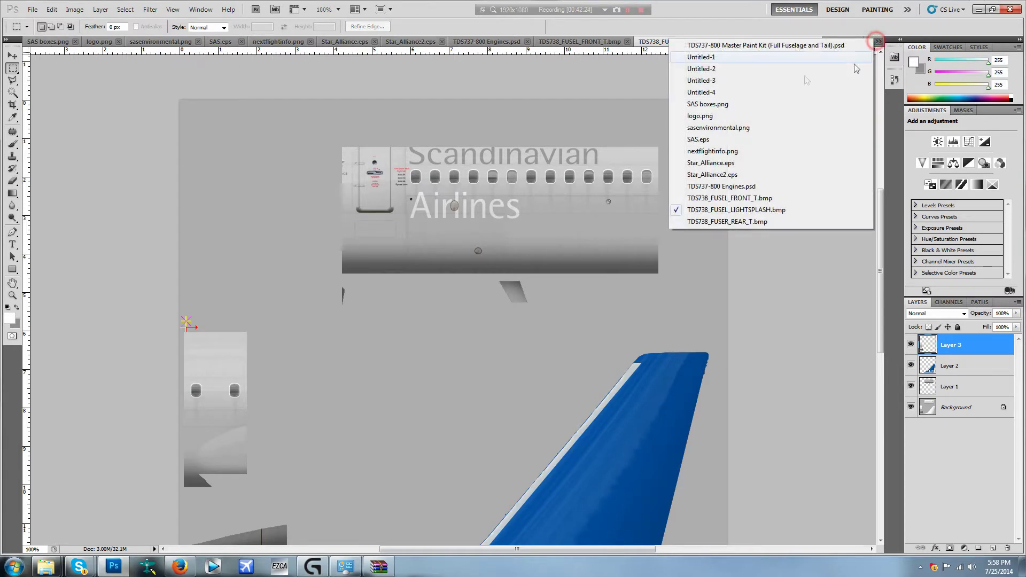
- Switch to the TDS737-800 Master Paint Kit document and clear its selection
click(776, 47)
right_click(270, 318)
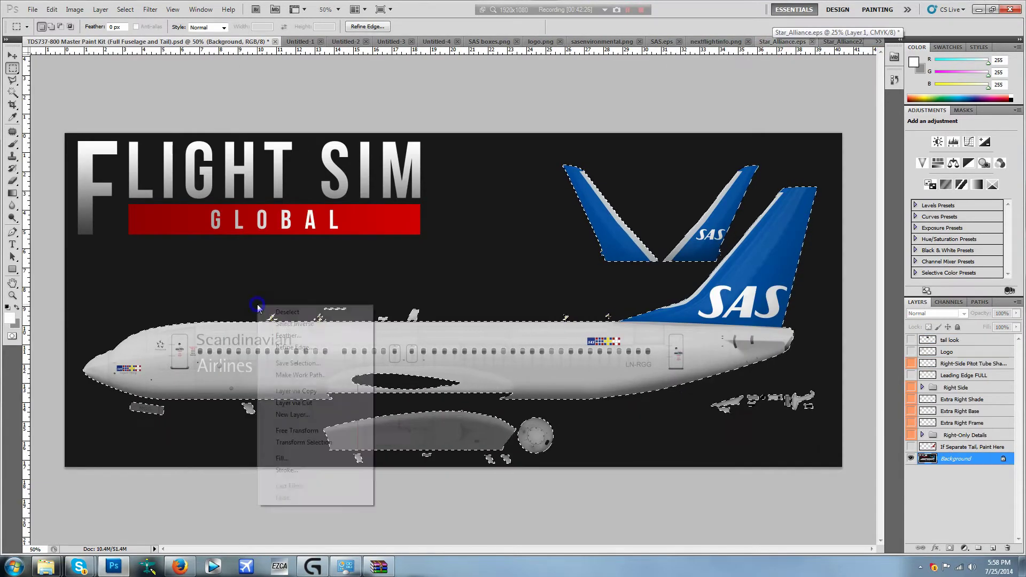
click(287, 312)
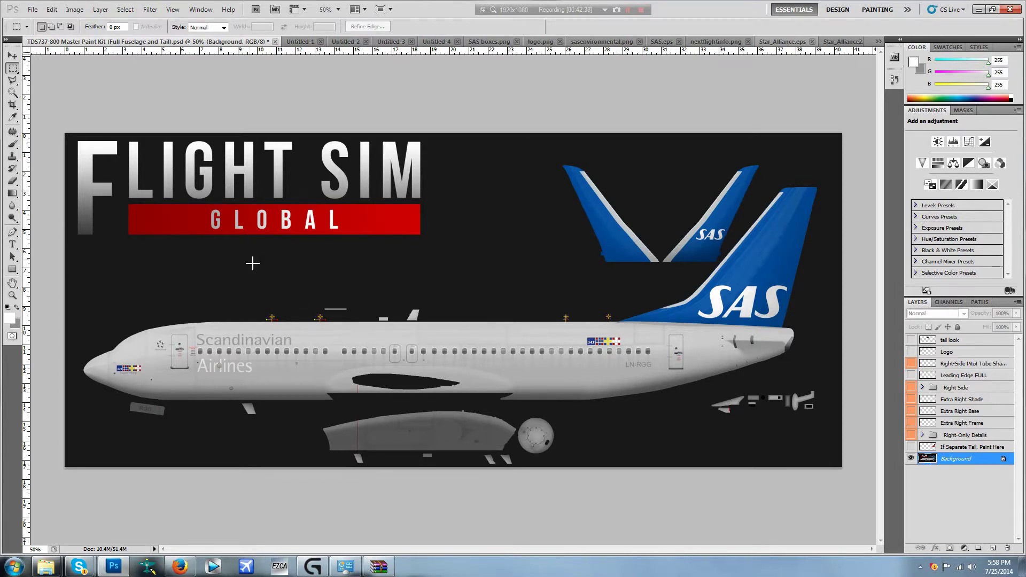
- View the paint kit at 100% across the fuselage, then bring up the Untitled-1 reference photo
click(12, 55)
click(338, 9)
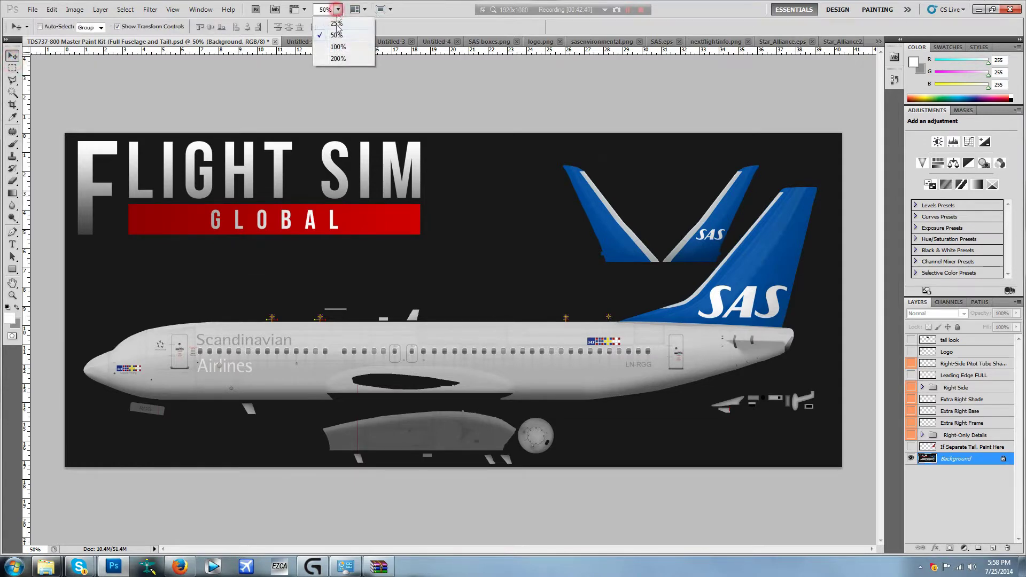
click(338, 47)
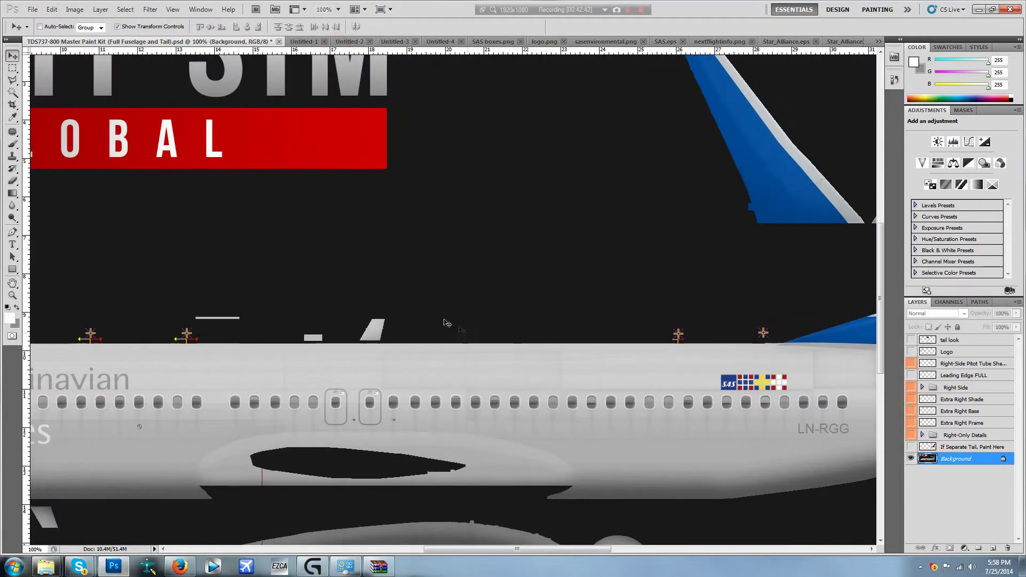
scroll(444, 323, down, 2)
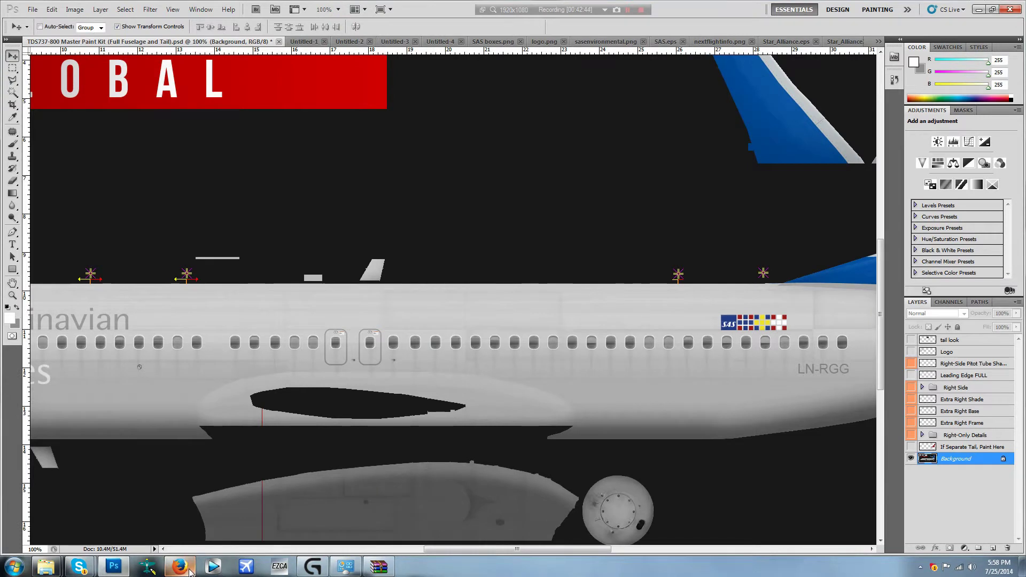
drag(467, 550, 352, 559)
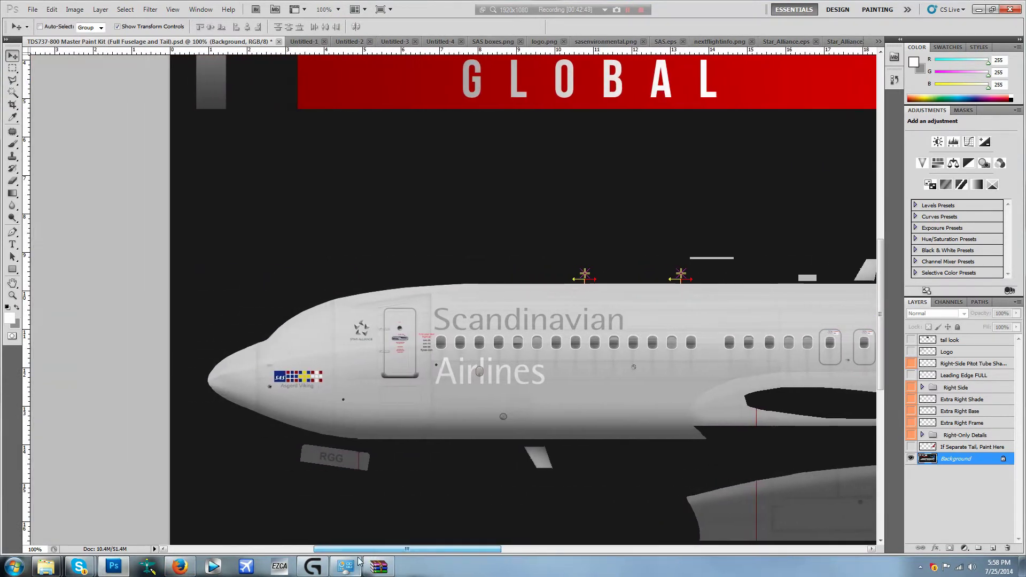
click(297, 43)
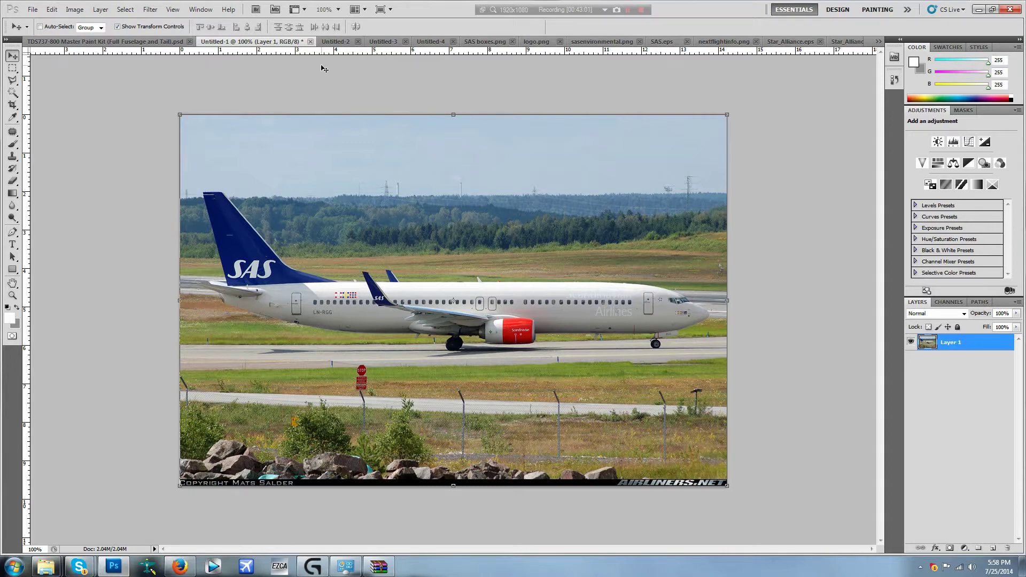
- In the master paint kit, switch to the other front-door variant and expand the Windows group
click(160, 41)
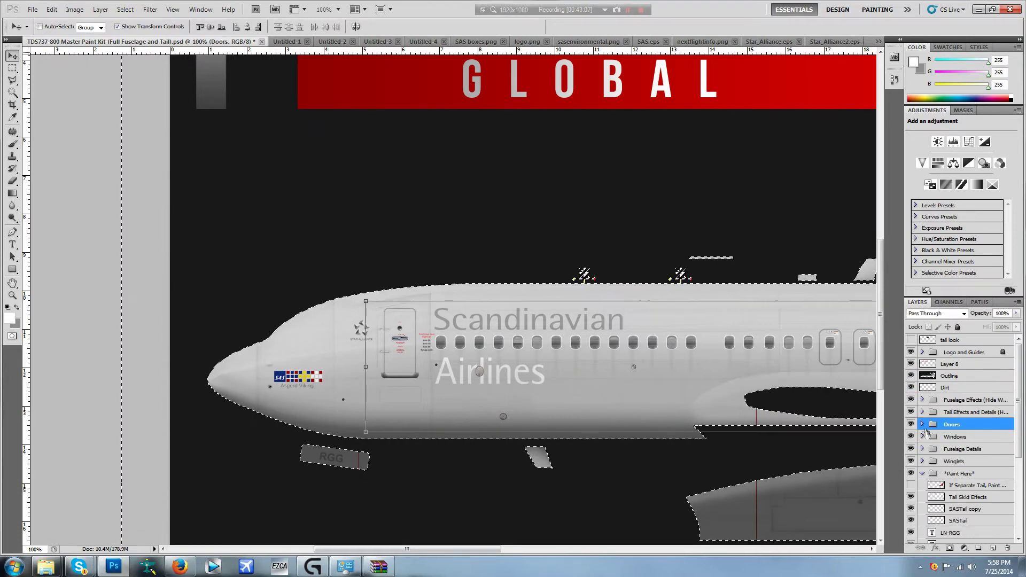
click(921, 424)
click(912, 449)
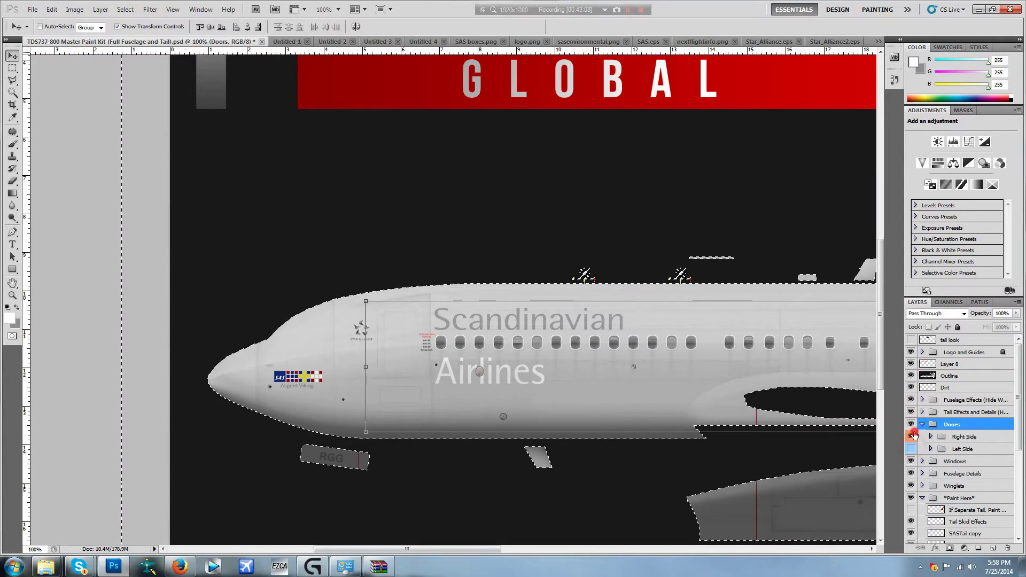
click(921, 424)
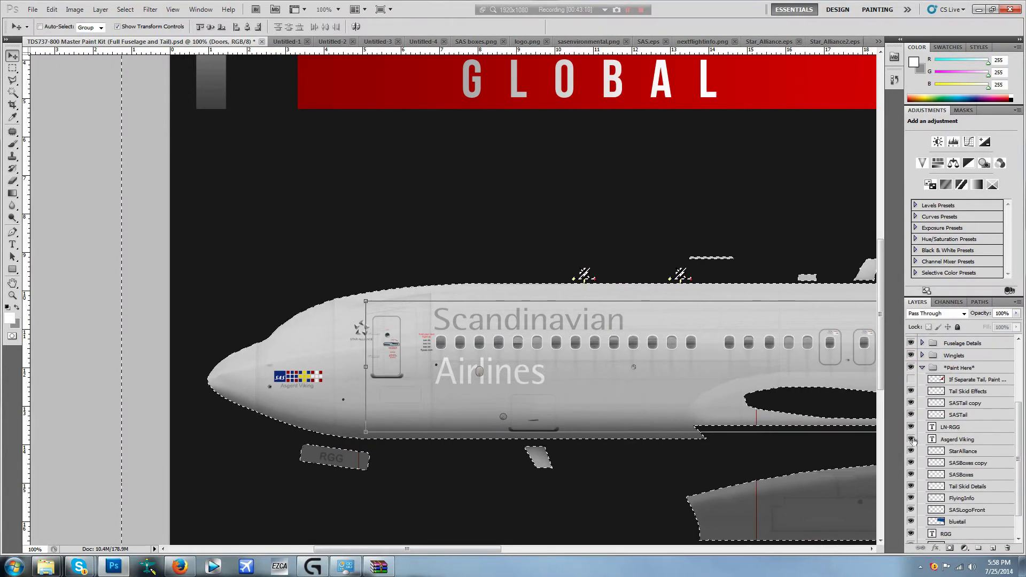
scroll(961, 481, down, 3)
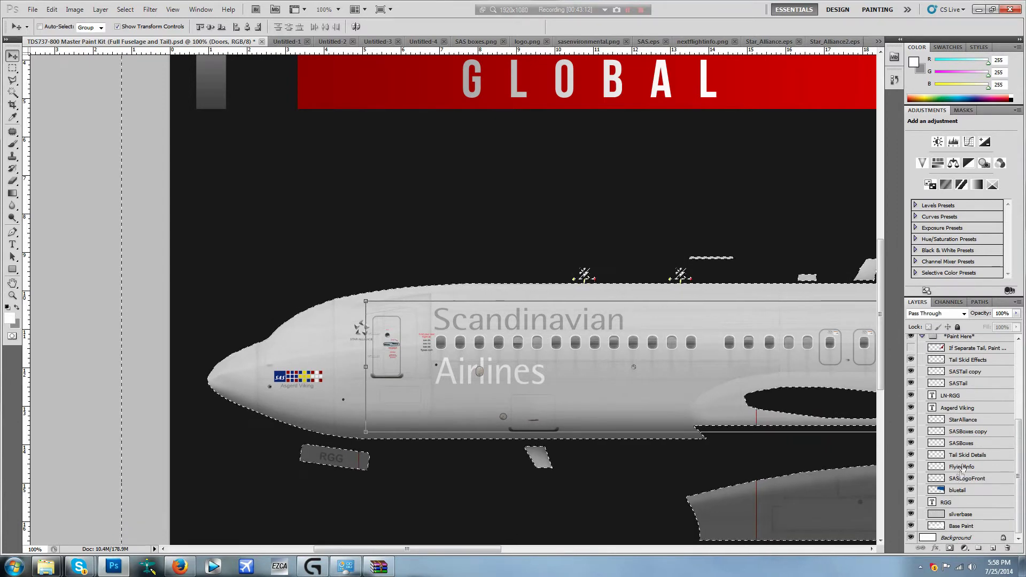
click(961, 468)
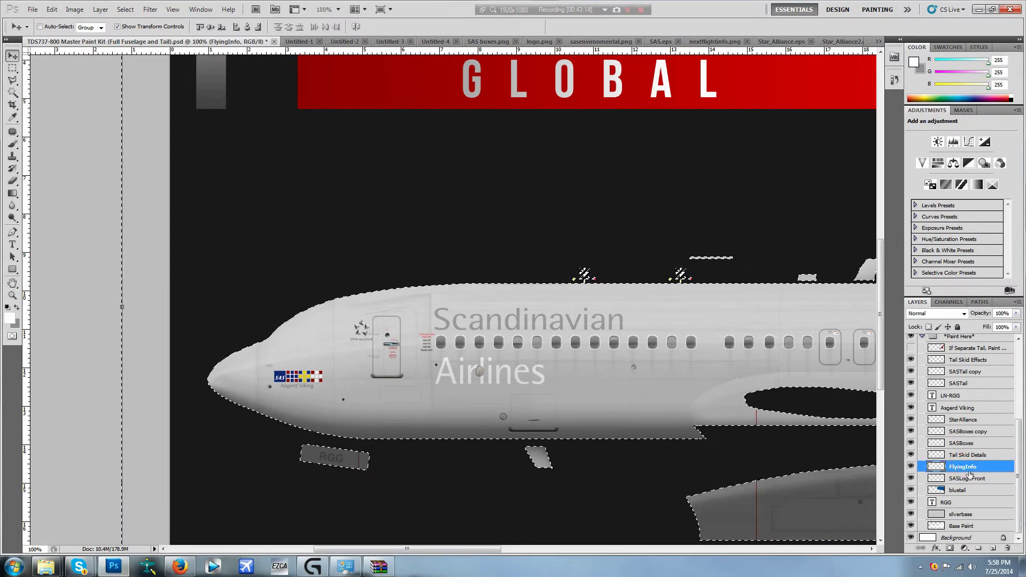
scroll(954, 397, up, 3)
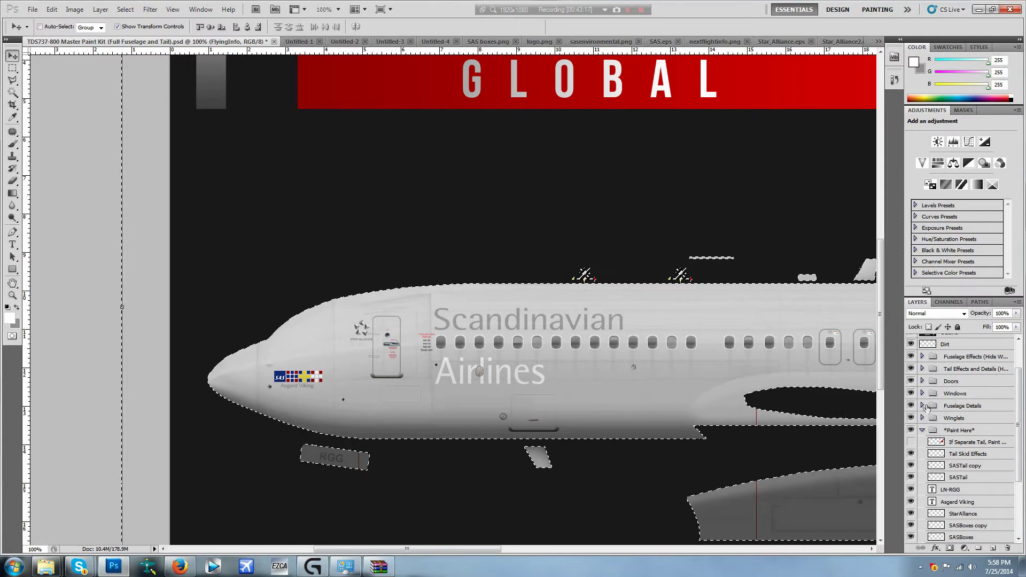
click(923, 394)
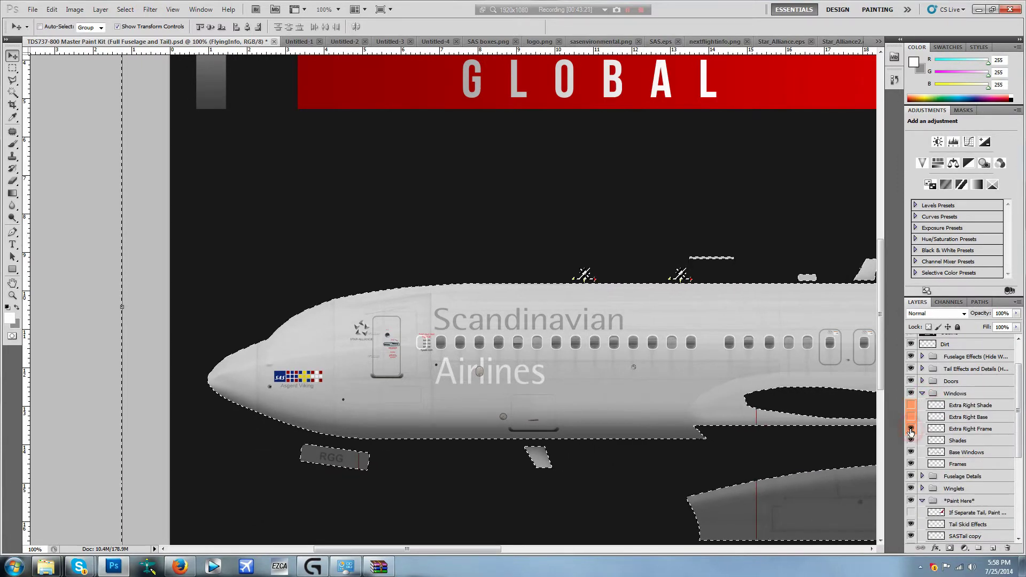
- Check the Untitled-2 in-flight photo, then hide the FlyingInfo layer in the paint kit
click(345, 41)
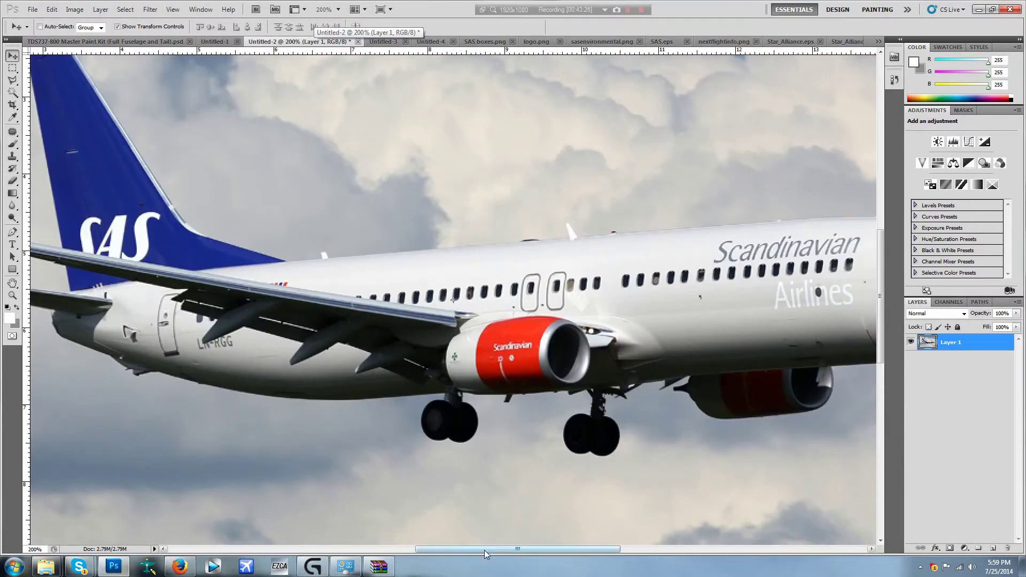
drag(486, 550, 550, 549)
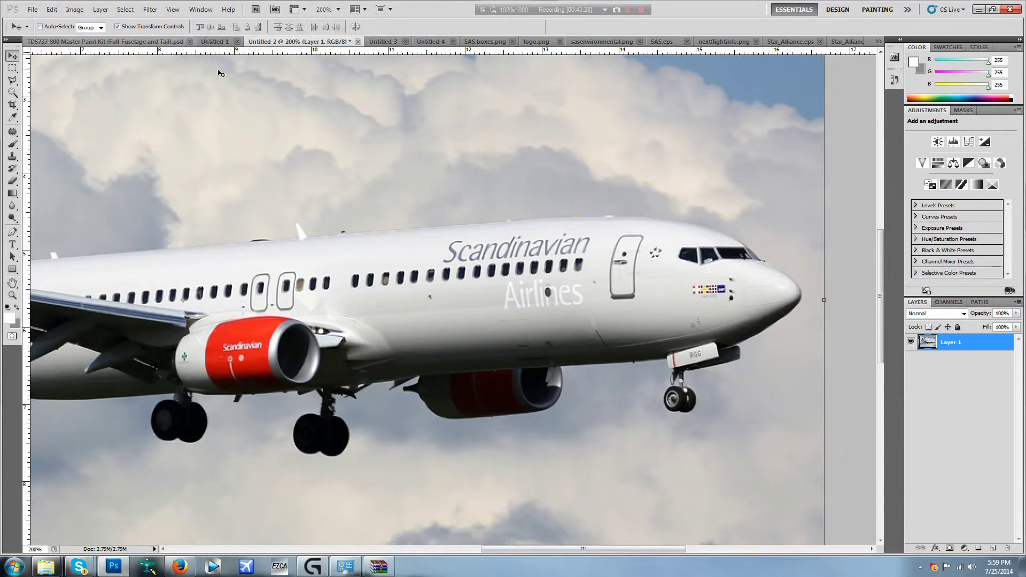
click(160, 42)
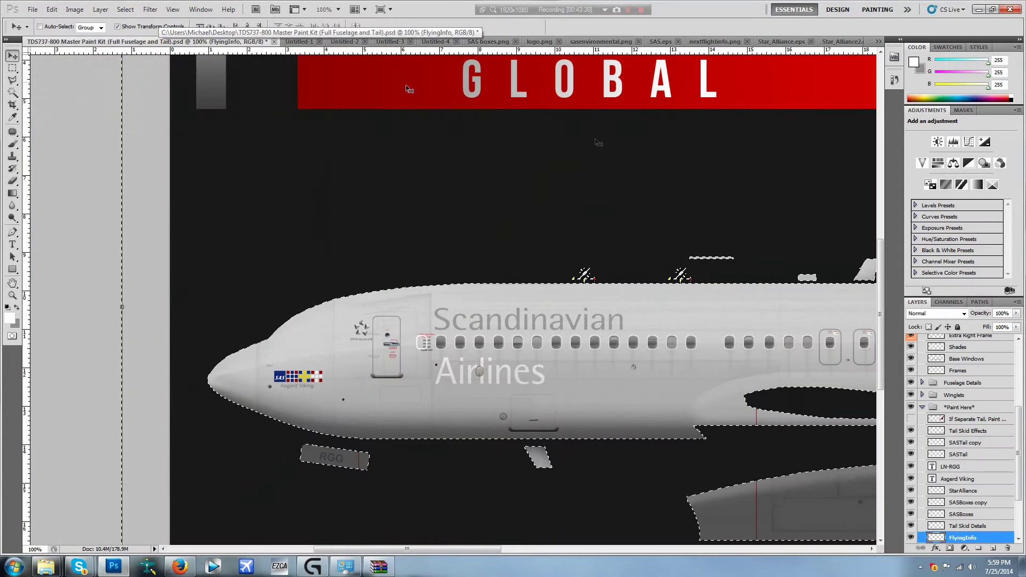
click(911, 537)
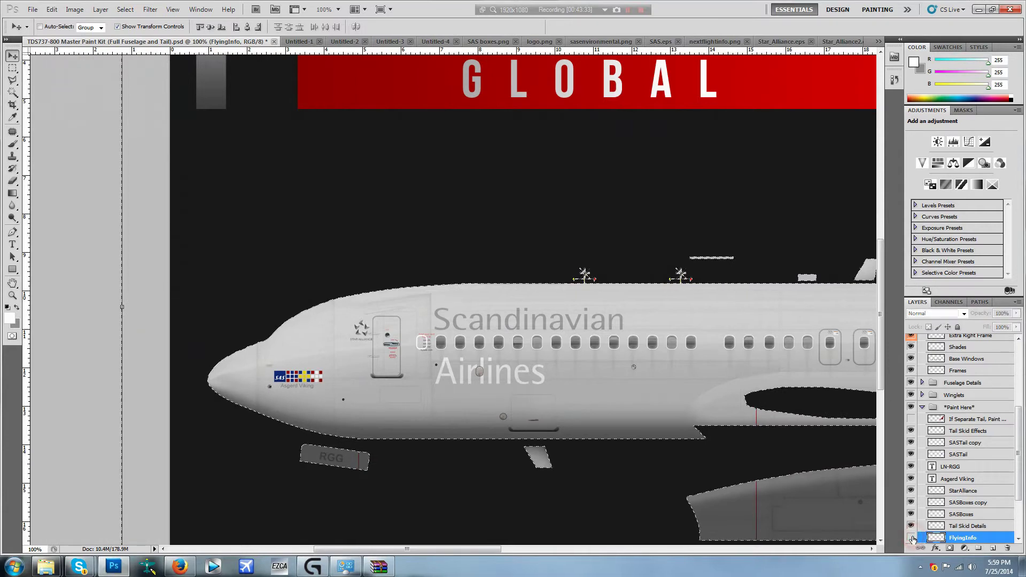
scroll(912, 363, up, 1)
- Hide the extra window beside the door and flip the SASLogoFront titles horizontally
click(913, 351)
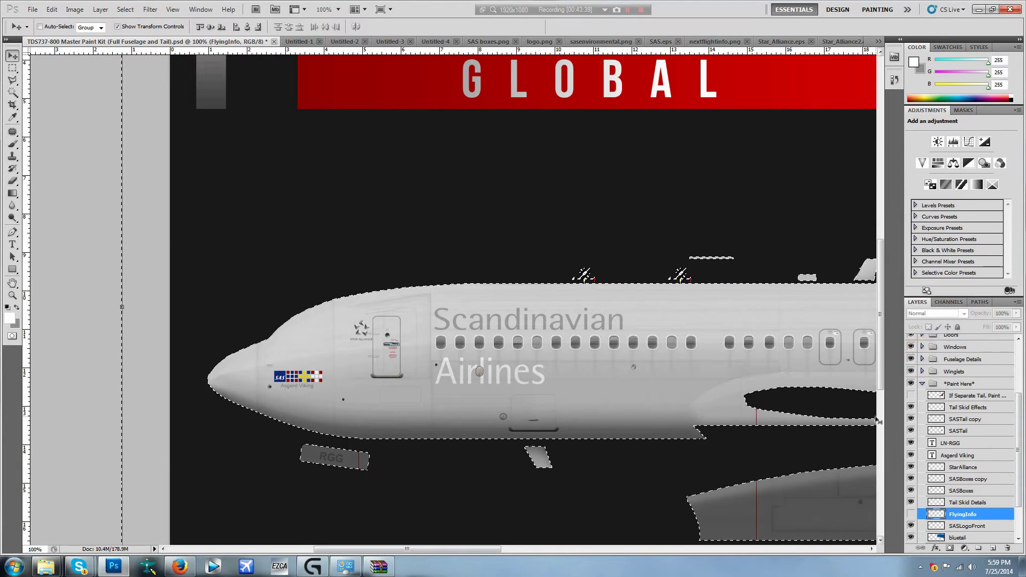
scroll(969, 511, down, 2)
click(967, 503)
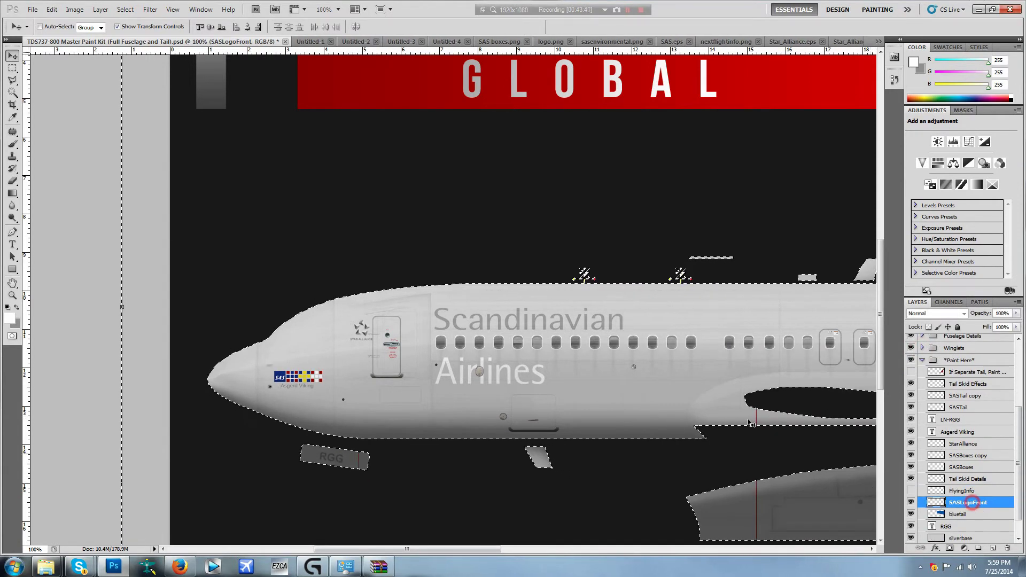
key(m)
right_click(386, 216)
click(406, 221)
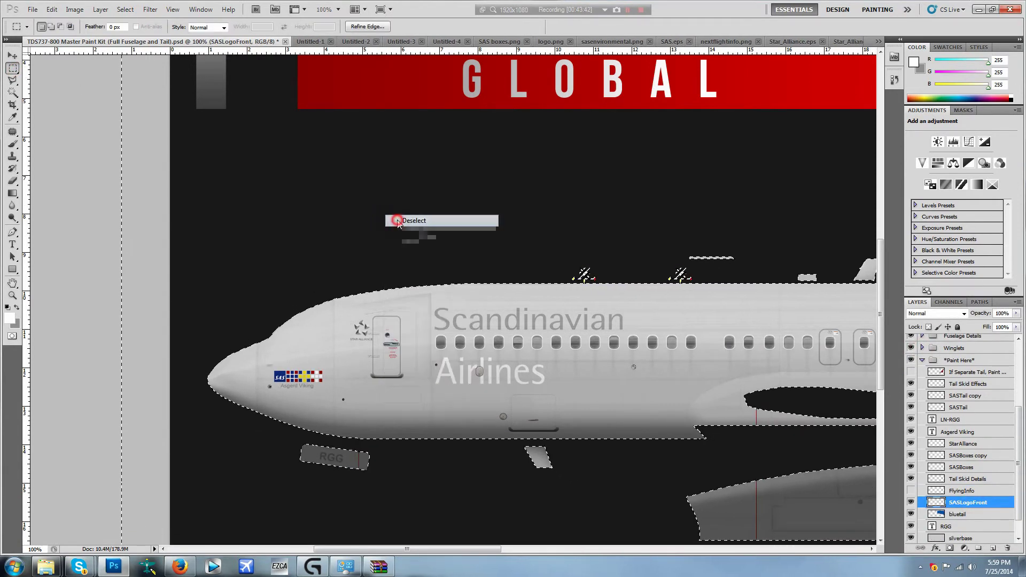
click(52, 9)
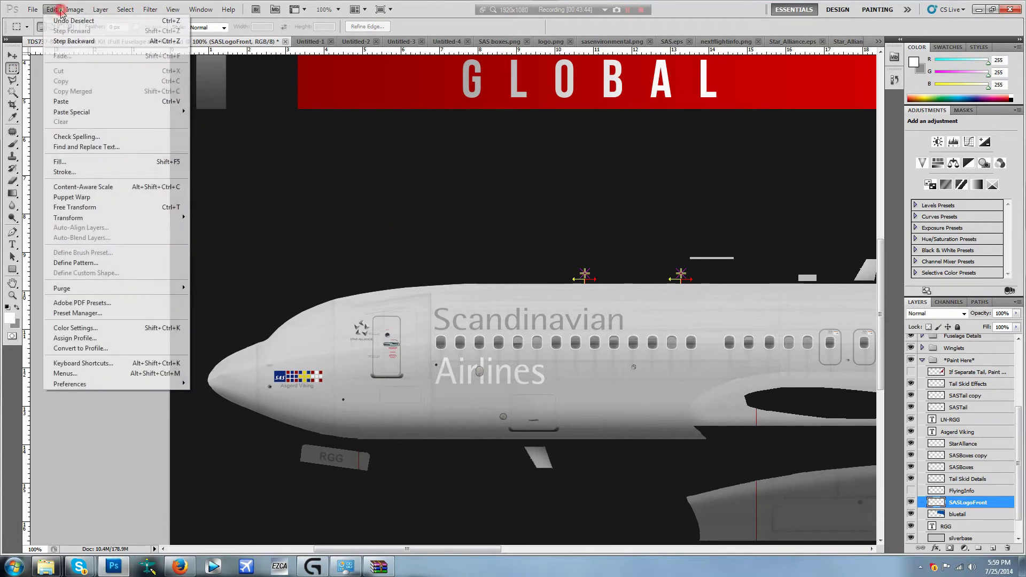
mouse_move(145, 218)
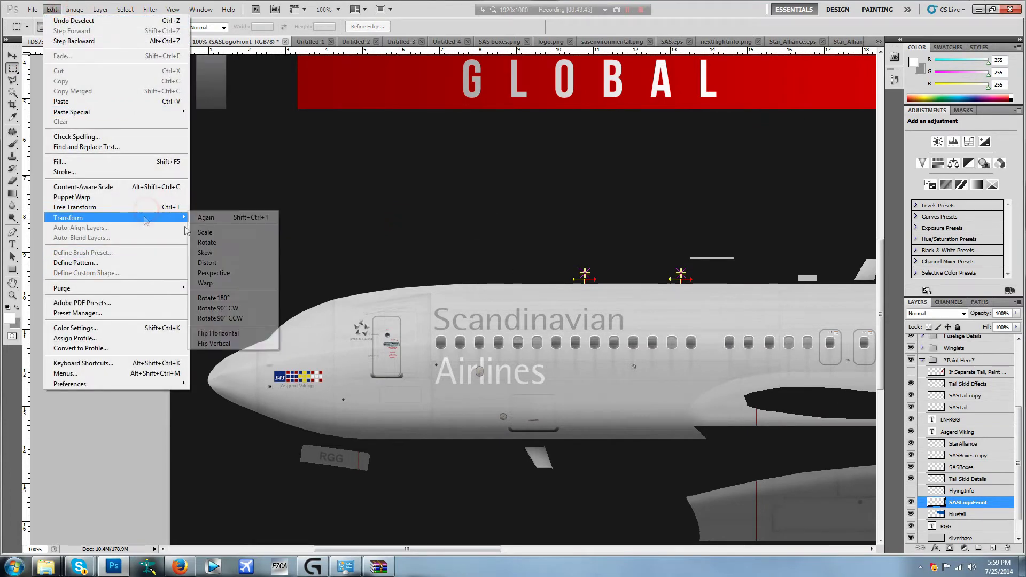
click(244, 333)
- Shift the mirrored 'Airlines' lettering a few pixels left beneath 'Scandinavian', then deselect
drag(494, 365, 635, 398)
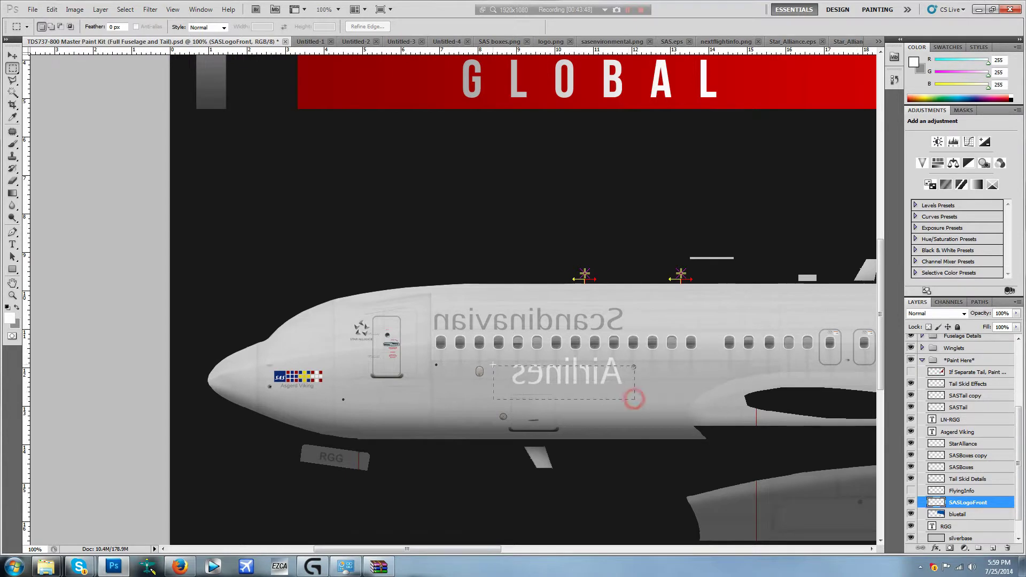
click(11, 57)
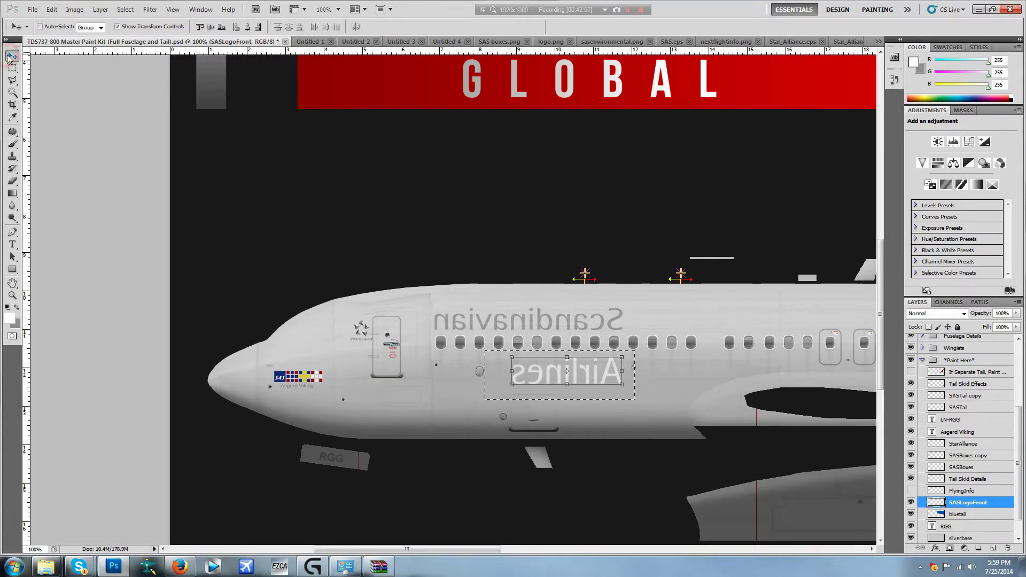
key(Left)
key(Left)
key(Left)
key(Left)
key(Left)
key(Left)
key(Left)
key(Left)
key(Left)
key(Left)
key(Left)
key(Left)
key(Left)
key(Left)
key(Left)
key(Left)
key(Left)
key(Left)
key(Left)
key(Left)
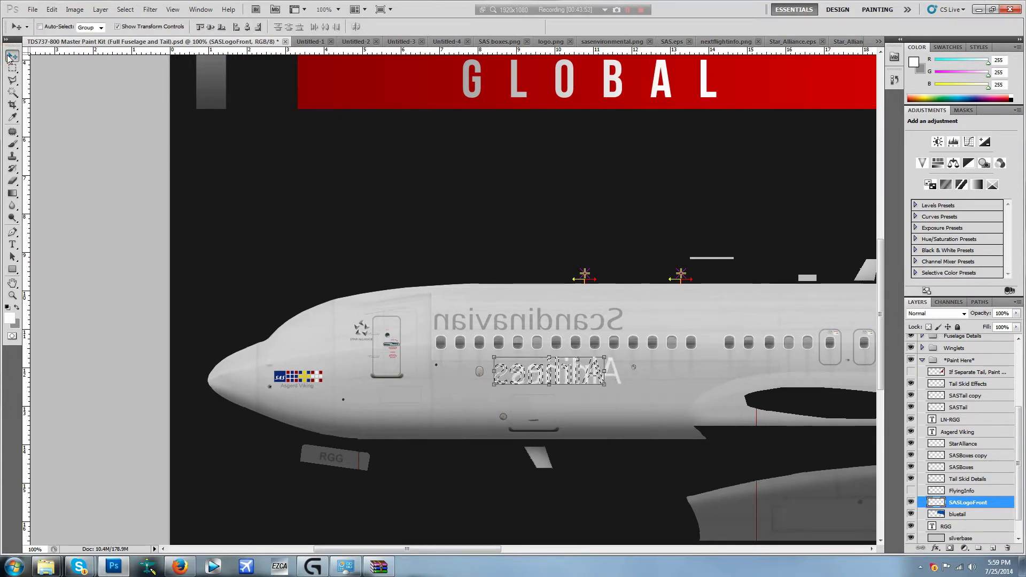
key(Left)
key(Left)
key(Left)
key(Left)
key(Left)
key(Left)
key(Left)
key(Left)
key(Left)
key(Left)
key(Left)
key(Left)
key(Left)
key(Left)
key(Left)
key(Left)
key(Left)
key(Left)
key(Left)
key(Left)
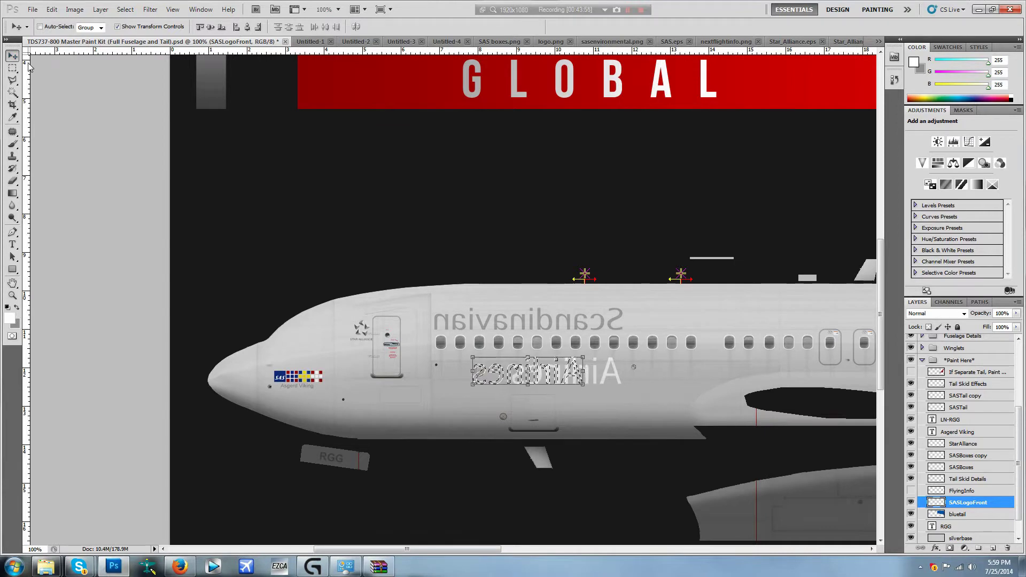
key(Left)
key(Left)
key(Left)
key(Left)
key(Left)
key(Left)
key(Left)
key(Left)
key(Left)
key(Left)
key(Left)
key(Left)
key(Left)
key(Left)
key(Left)
key(Left)
key(Left)
key(Left)
key(Left)
key(Left)
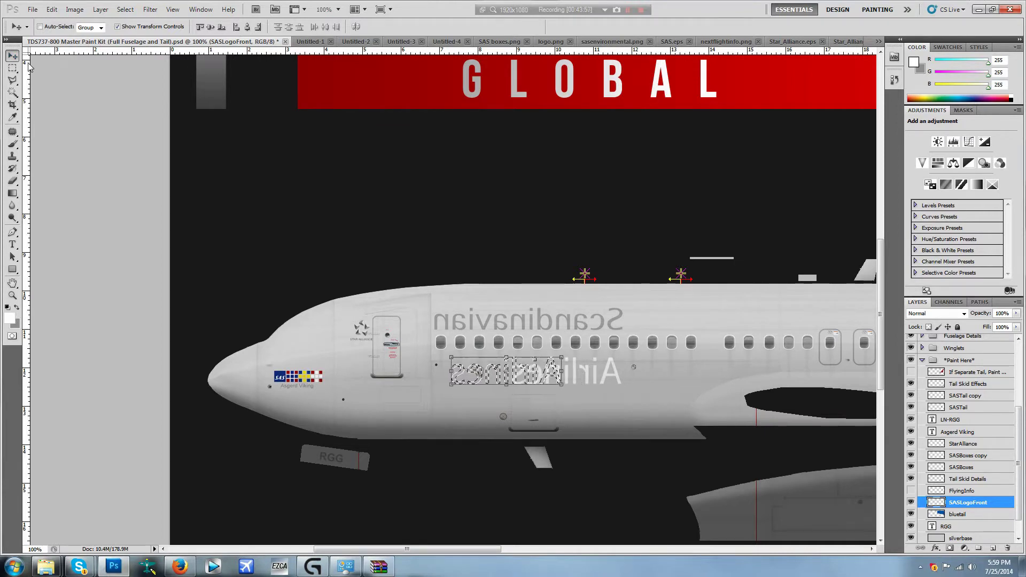
key(Left)
key(Left)
key(Left)
key(Left)
key(Left)
key(Left)
key(Left)
key(Left)
key(Left)
key(Left)
key(Left)
key(Left)
key(Left)
key(Left)
key(Left)
key(Left)
key(Left)
key(Left)
key(Left)
key(Left)
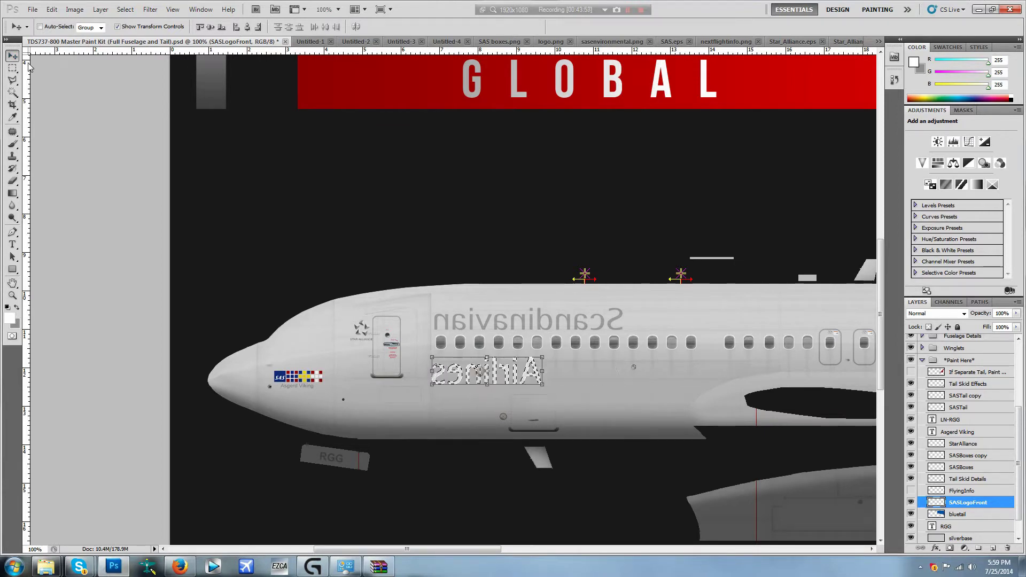
key(Right)
key(Right)
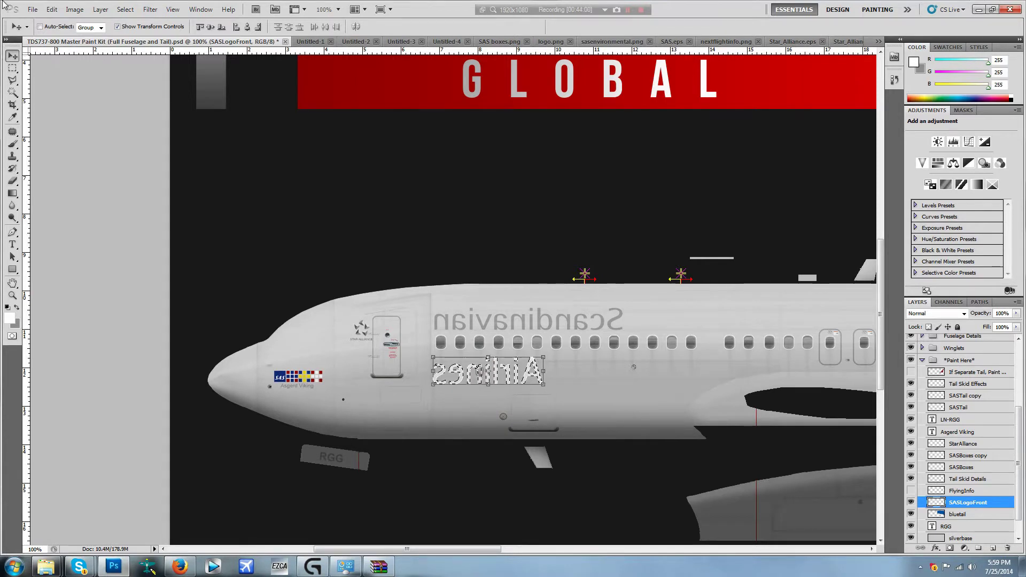
click(12, 68)
right_click(488, 315)
click(505, 321)
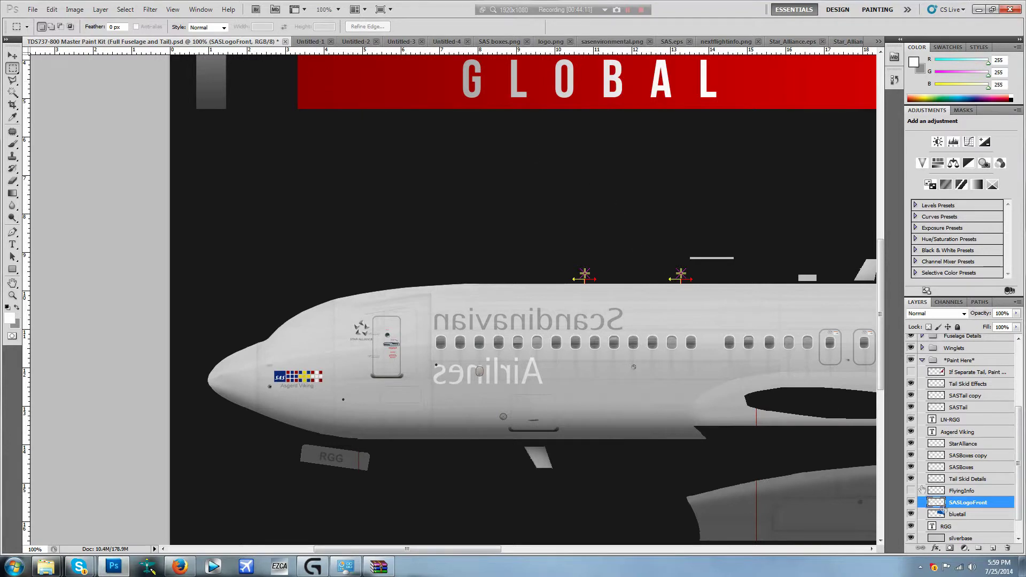
- Flip the StarAlliance logo horizontally and nudge it slightly left
click(960, 444)
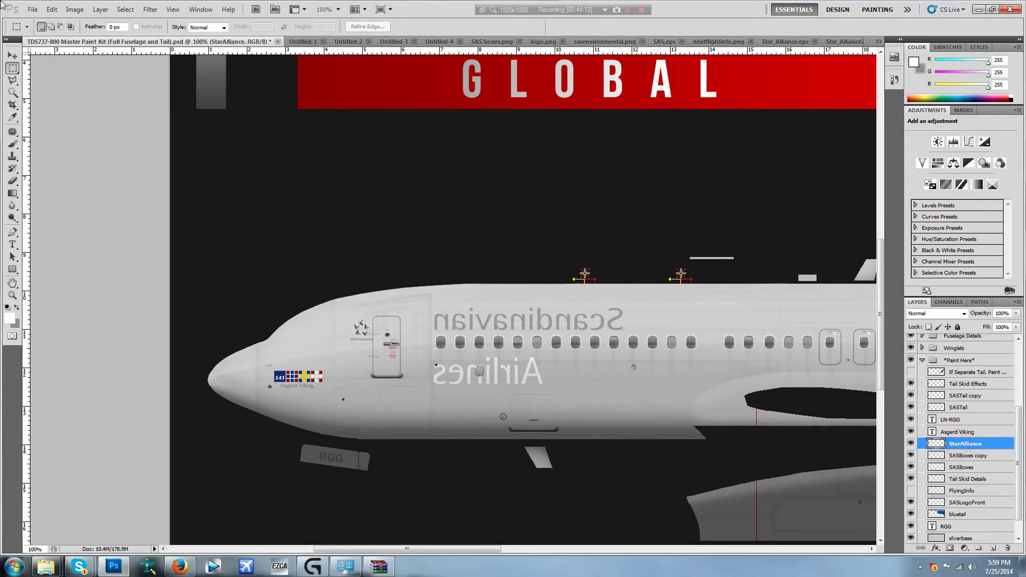
click(52, 9)
mouse_move(122, 218)
click(240, 332)
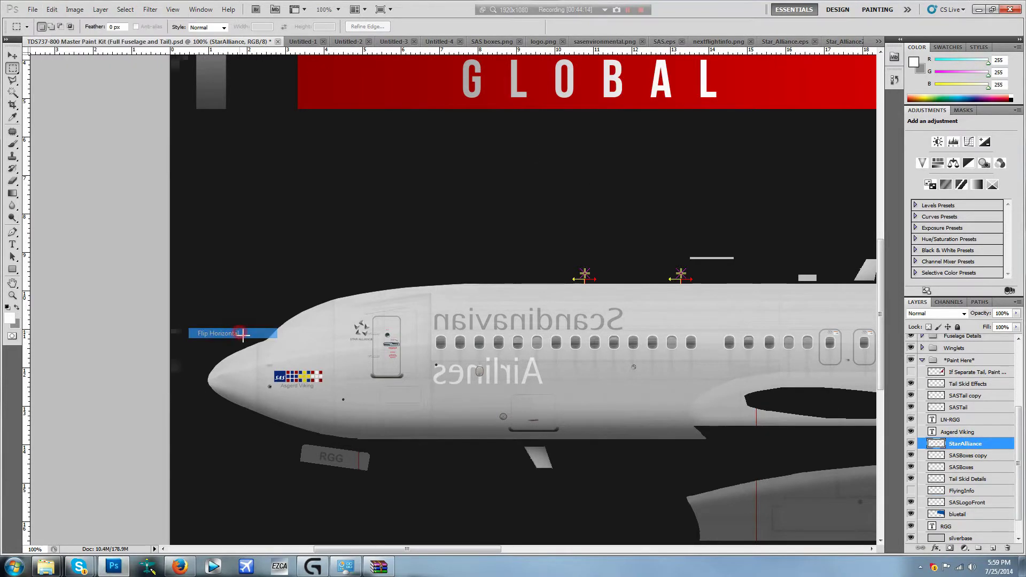
click(12, 54)
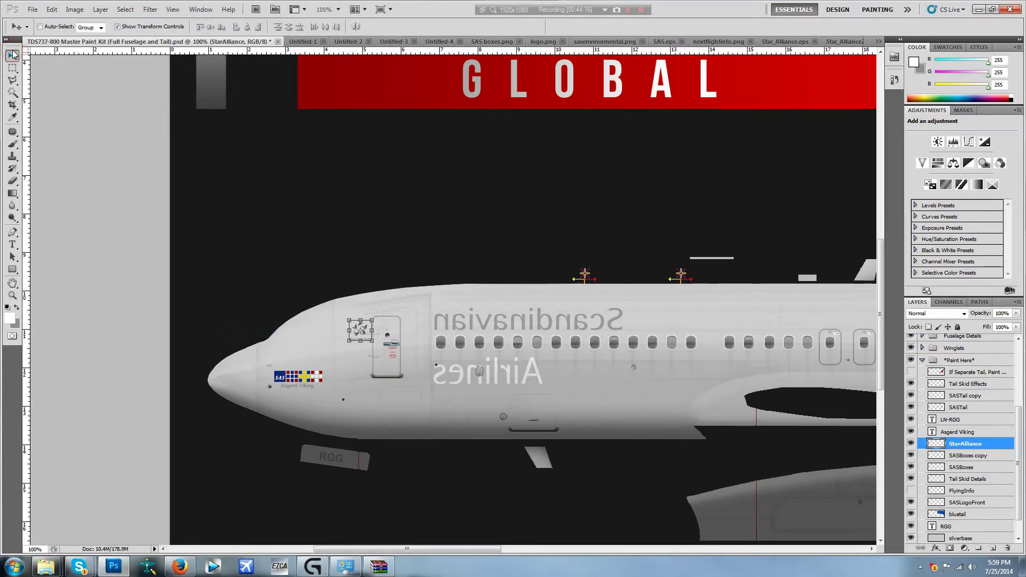
key(Left)
key(Left)
click(300, 277)
- Flip the SASBoxes copy flag graphic horizontally
click(957, 433)
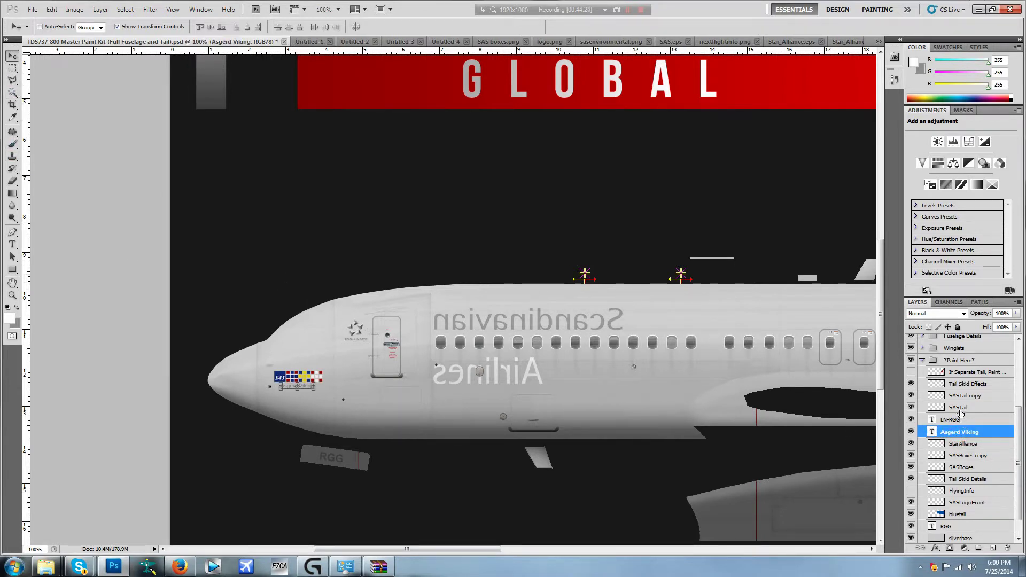
click(960, 469)
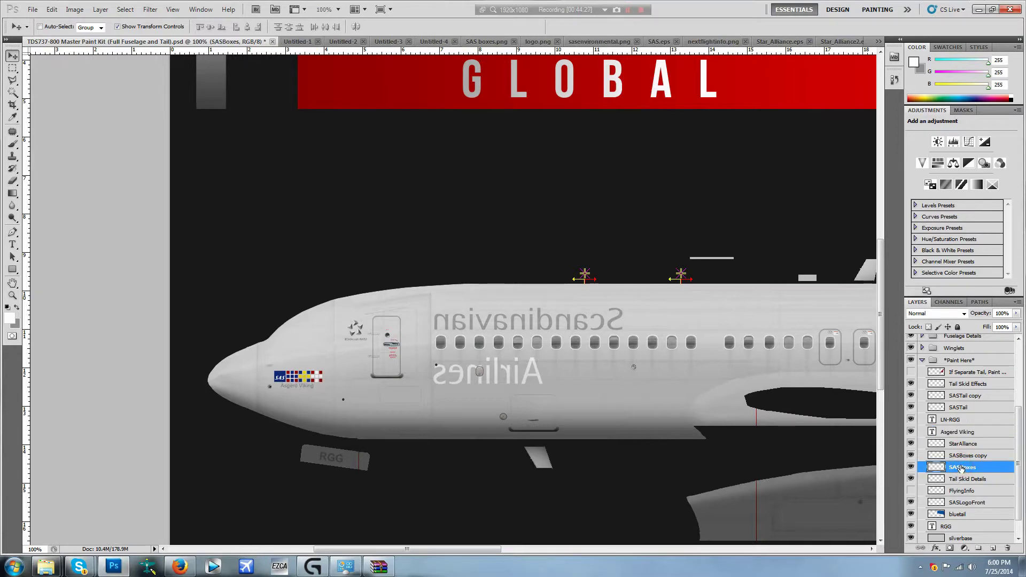
click(965, 457)
double_click(46, 6)
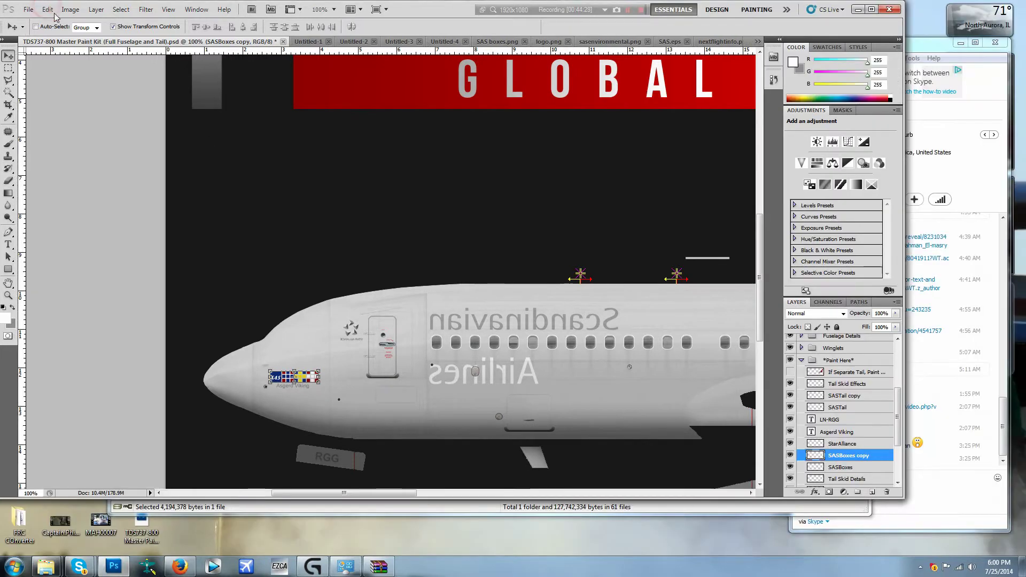
click(48, 9)
click(871, 11)
click(871, 11)
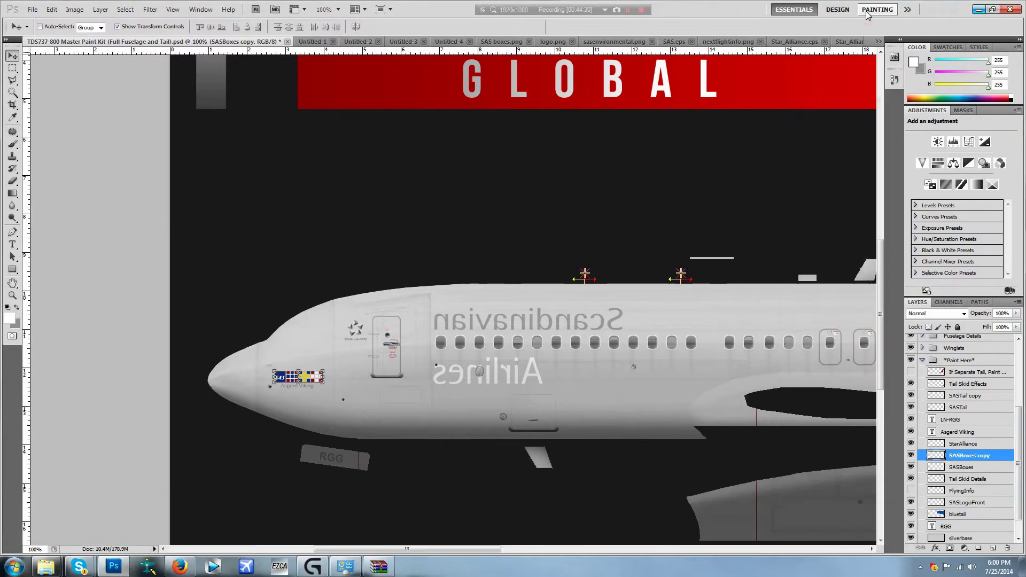
click(51, 9)
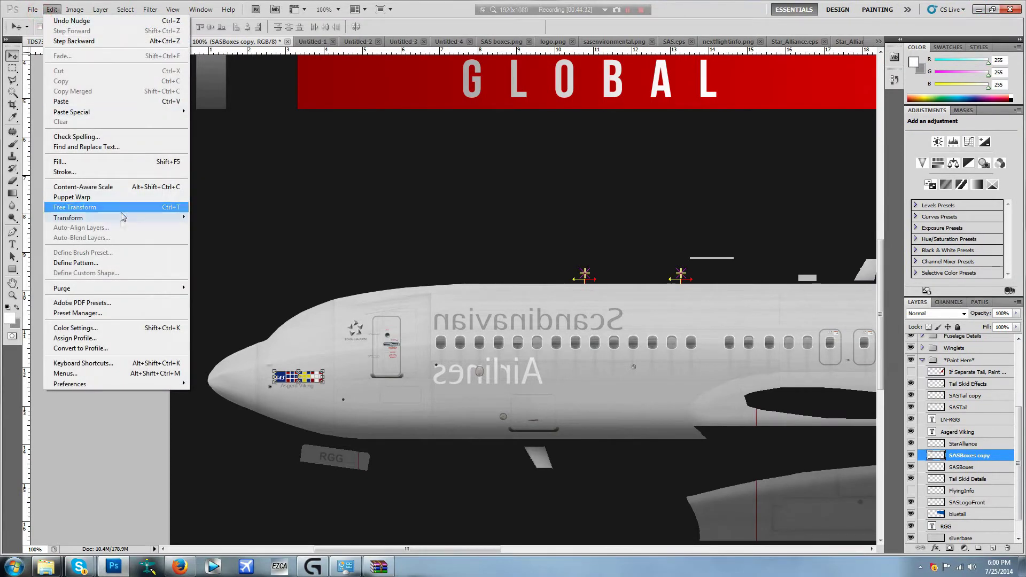
mouse_move(124, 217)
click(262, 333)
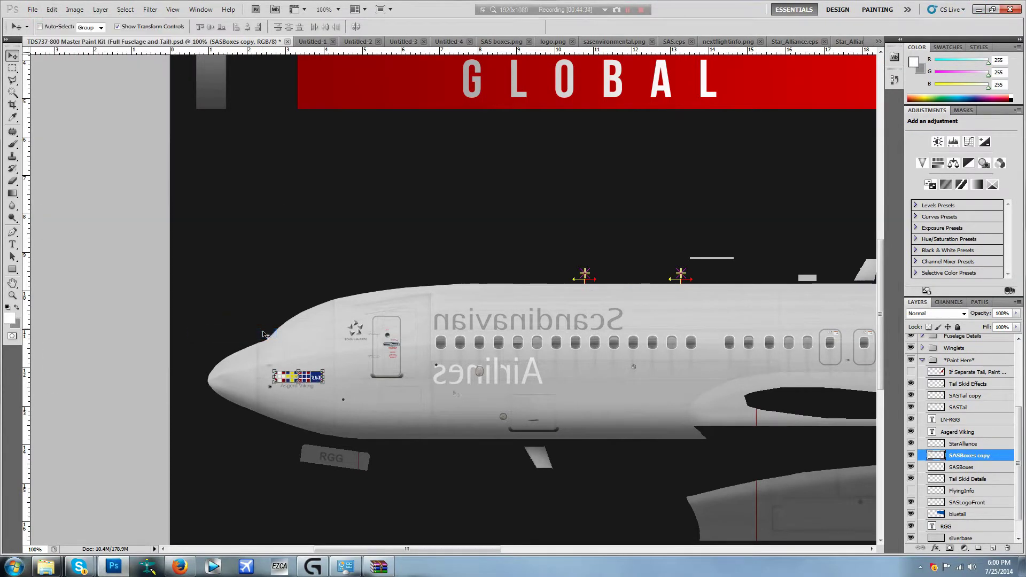
- Flip the Asgerd Viking name layer horizontally
click(963, 469)
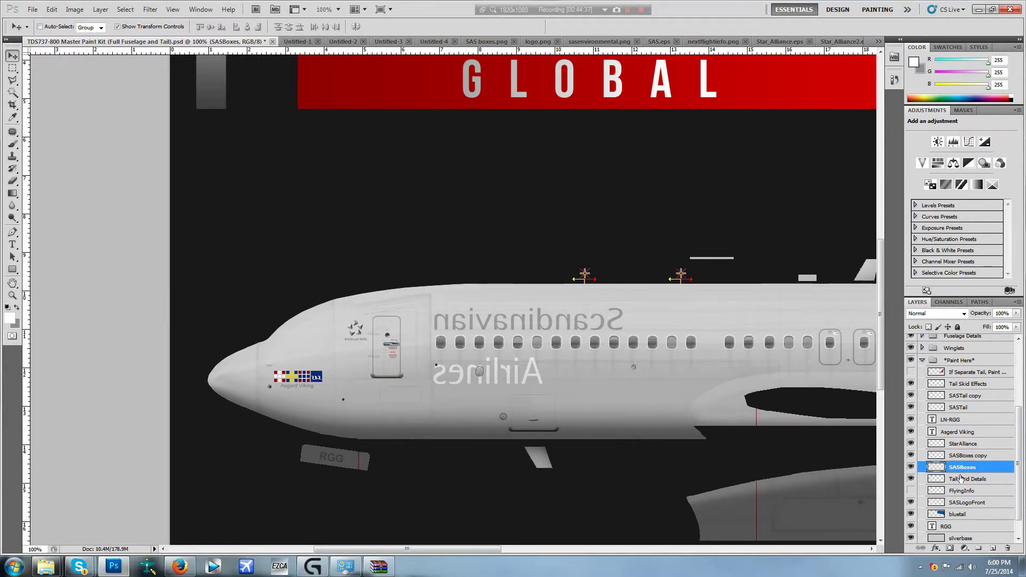
click(958, 433)
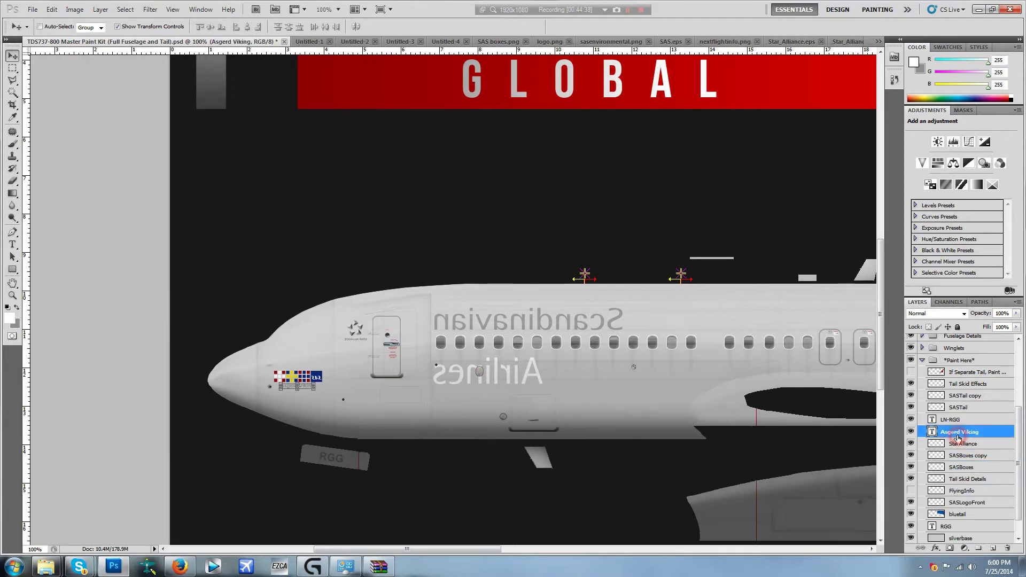
click(52, 10)
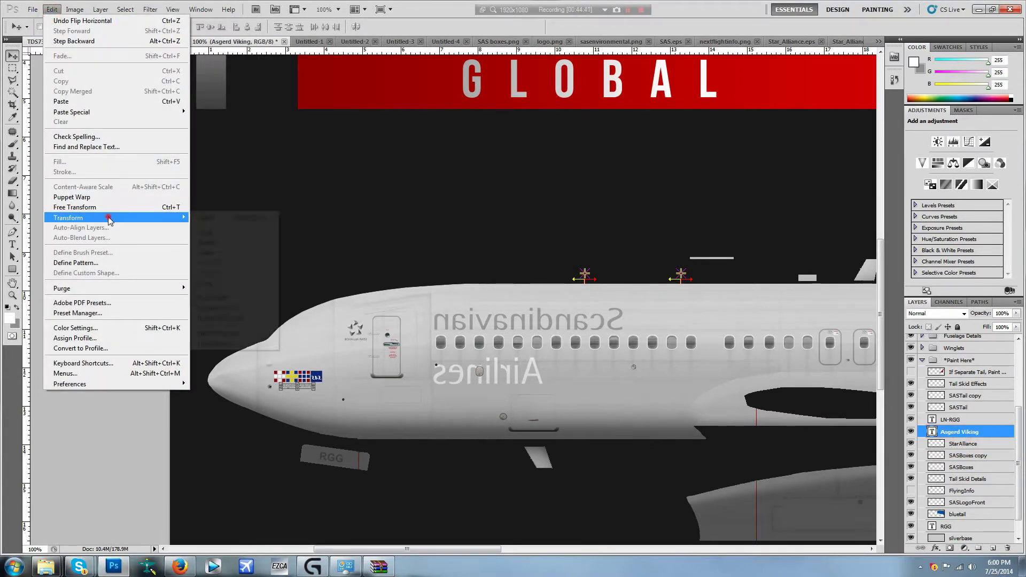
mouse_move(134, 199)
click(236, 333)
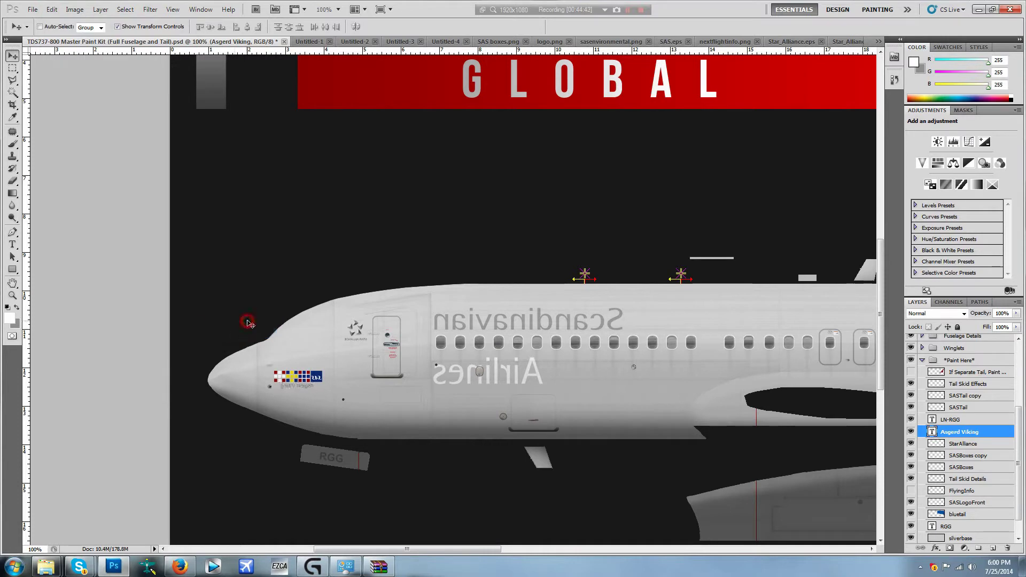
- Step through the nose-area layers, ending on the LN-RGG registration layer
click(958, 483)
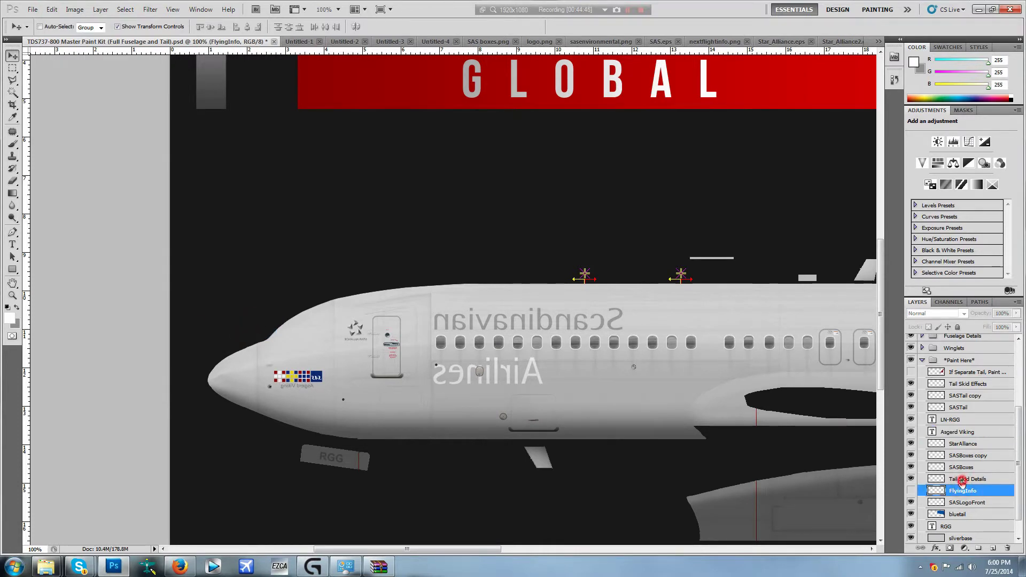
click(959, 461)
click(960, 466)
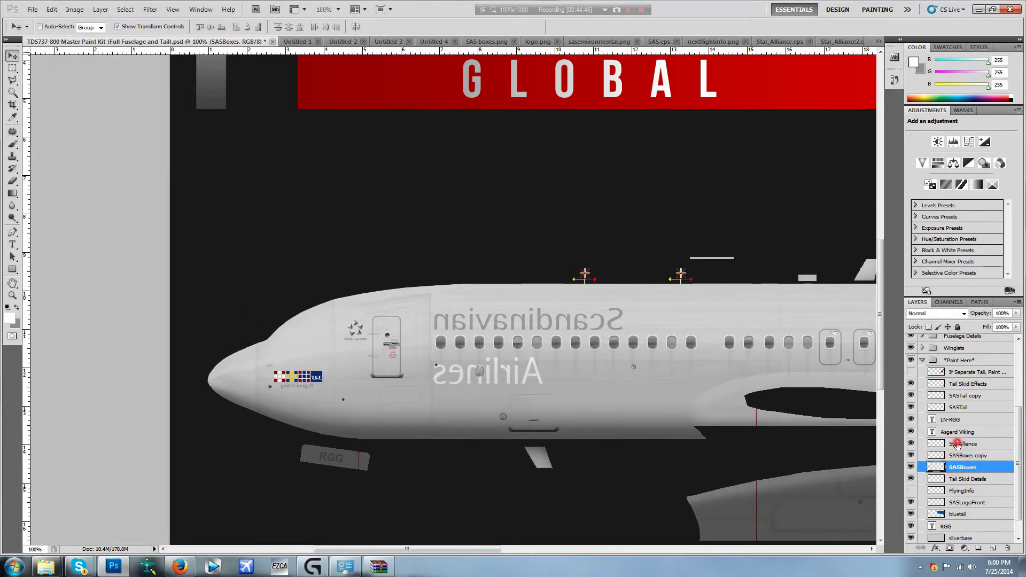
click(957, 445)
click(957, 433)
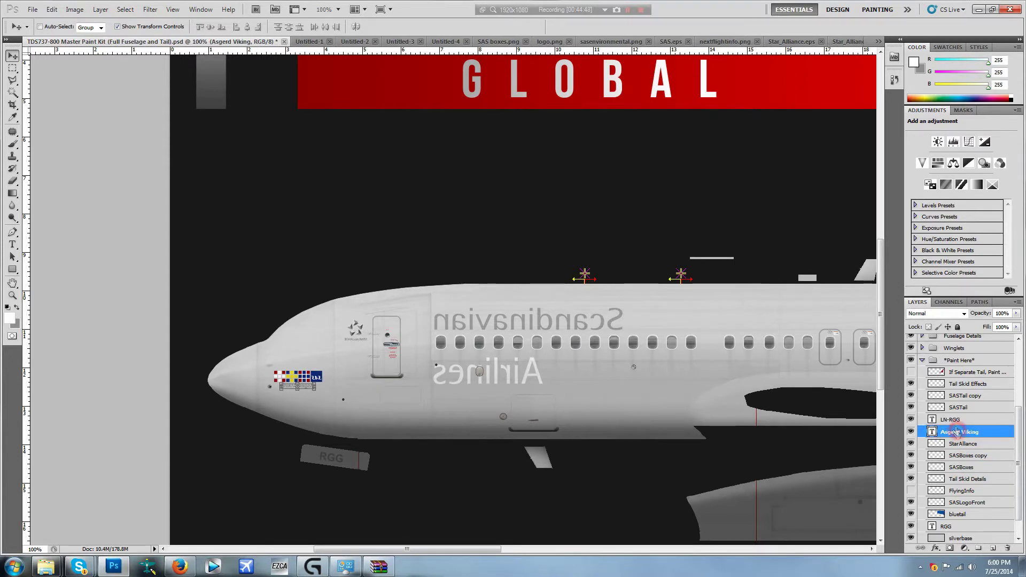
click(954, 421)
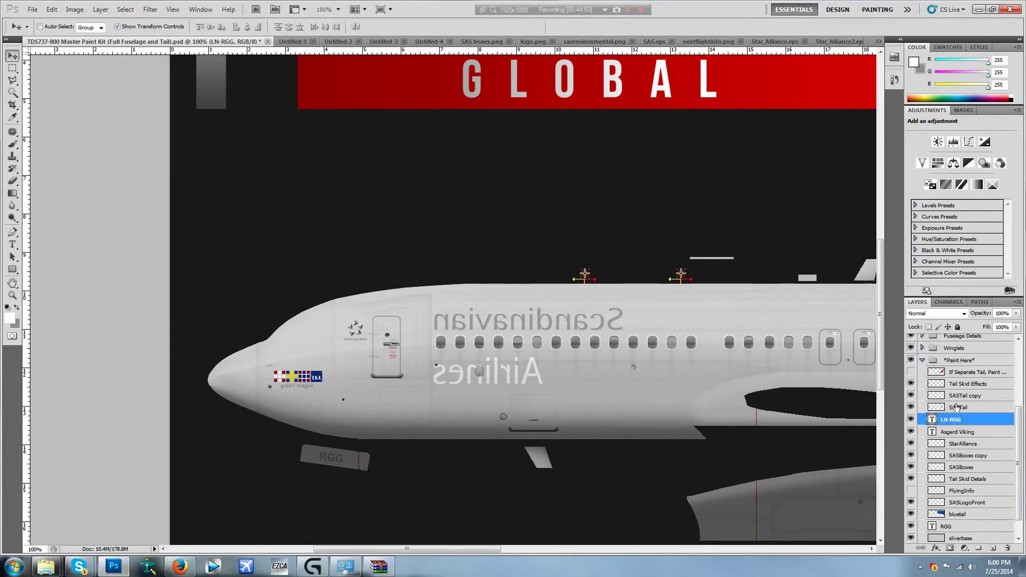
click(957, 406)
click(949, 420)
- Flip the LN-RGG registration layer horizontally
drag(486, 554, 675, 535)
click(51, 9)
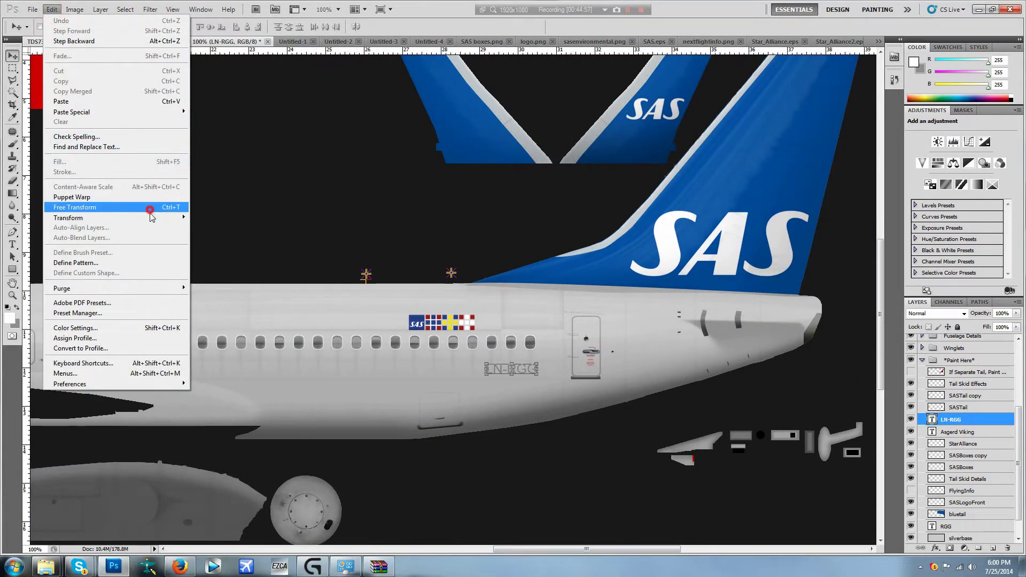
mouse_move(148, 217)
click(230, 333)
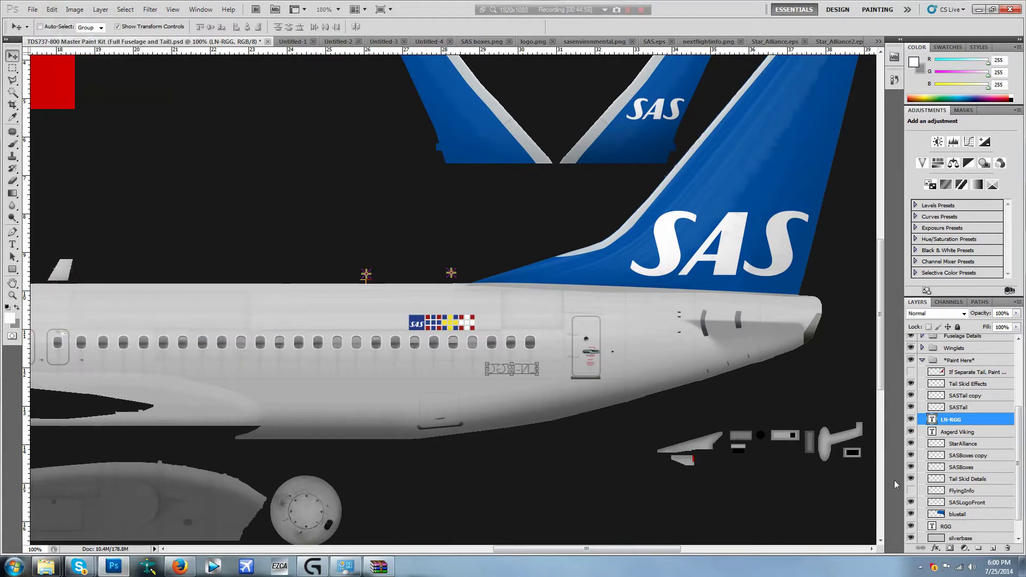
- Flip the large SASTail logo horizontally, scale it to about 90%, and apply
click(947, 409)
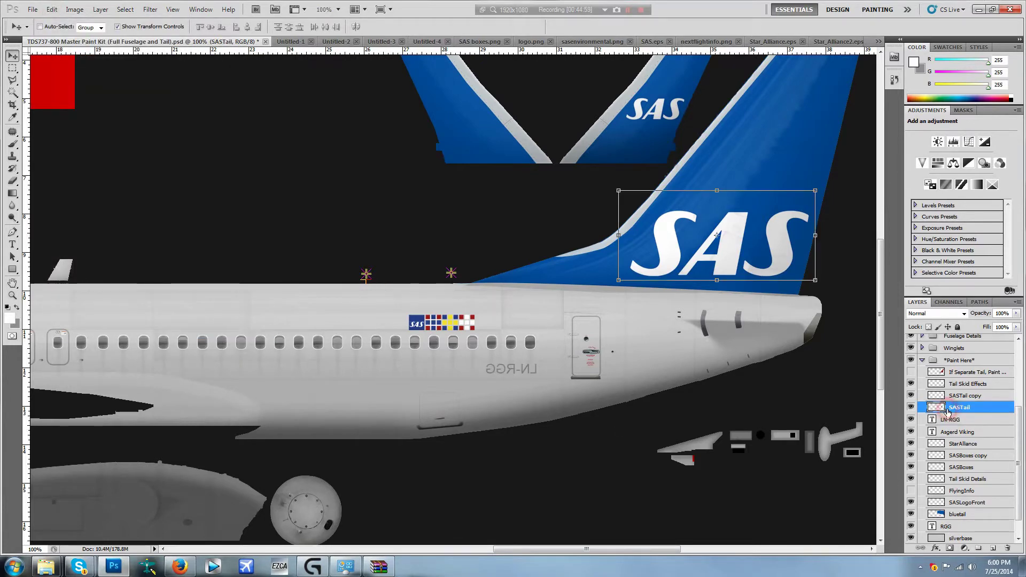
click(51, 9)
mouse_move(133, 218)
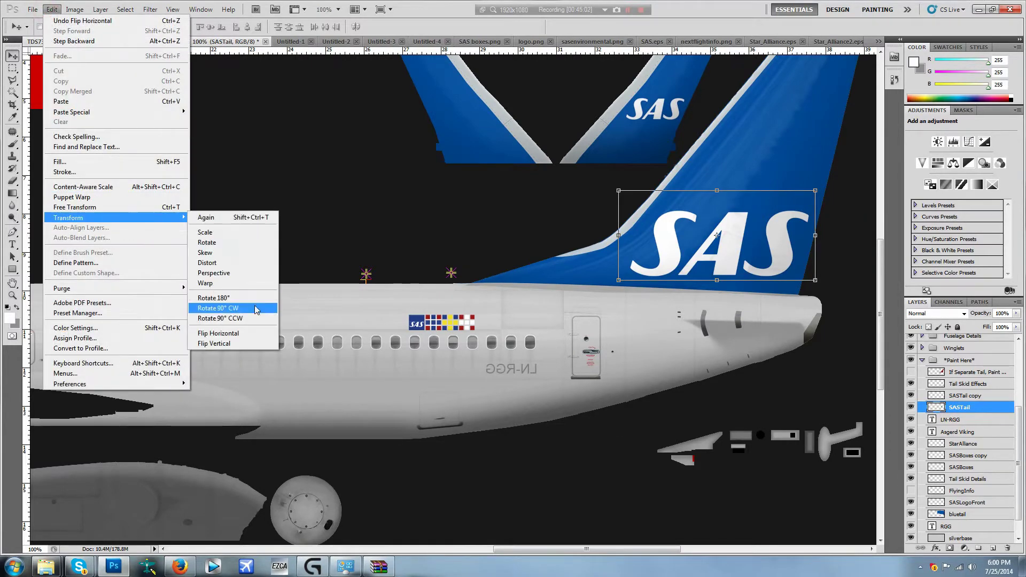
click(246, 333)
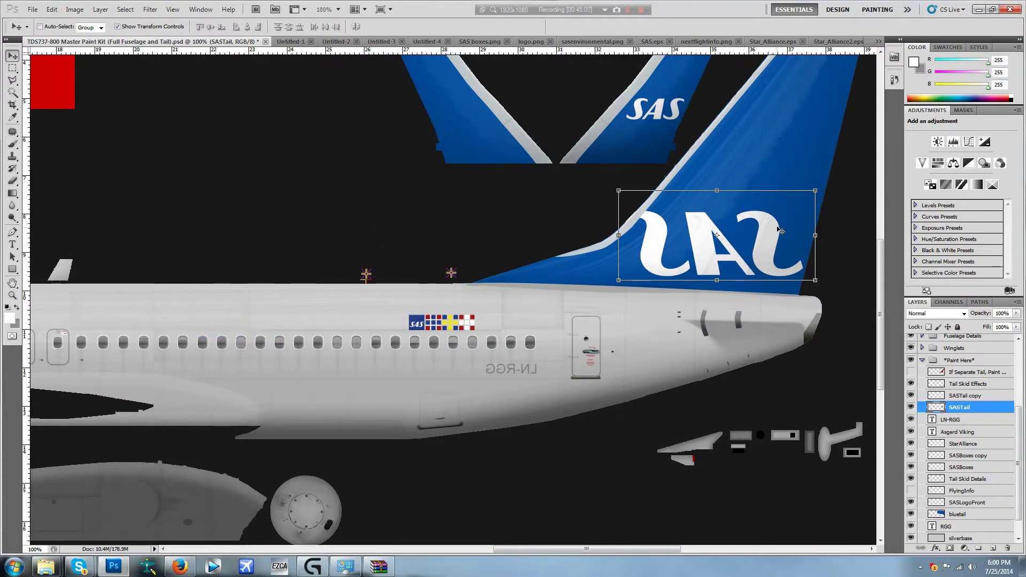
drag(810, 203, 783, 225)
key(ctrl+z)
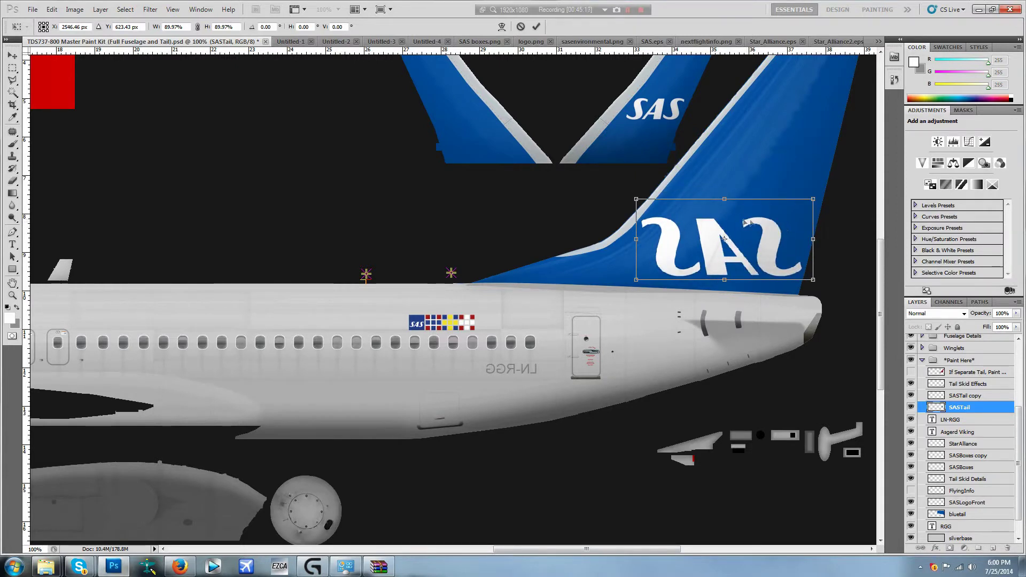
click(13, 55)
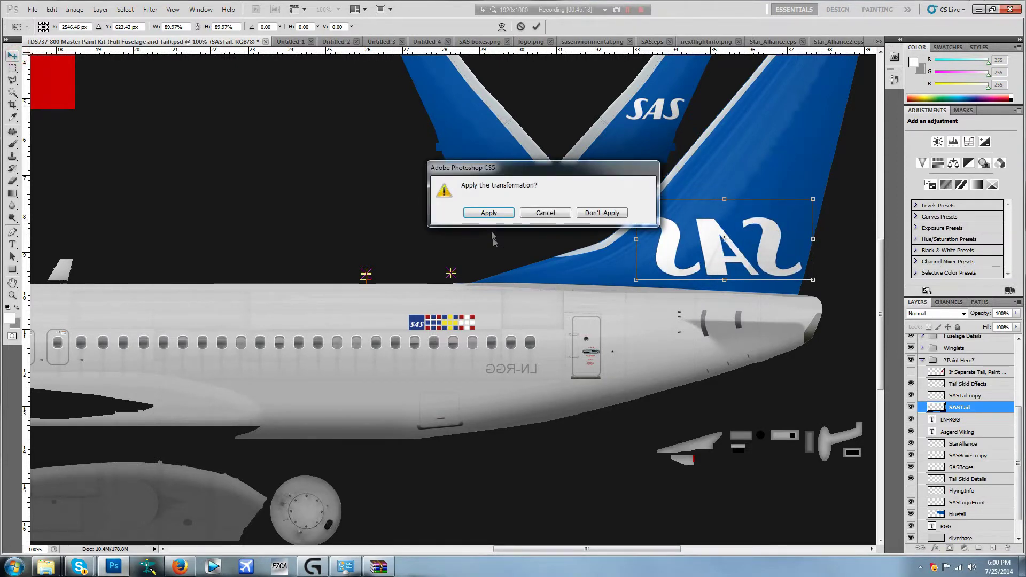
click(489, 213)
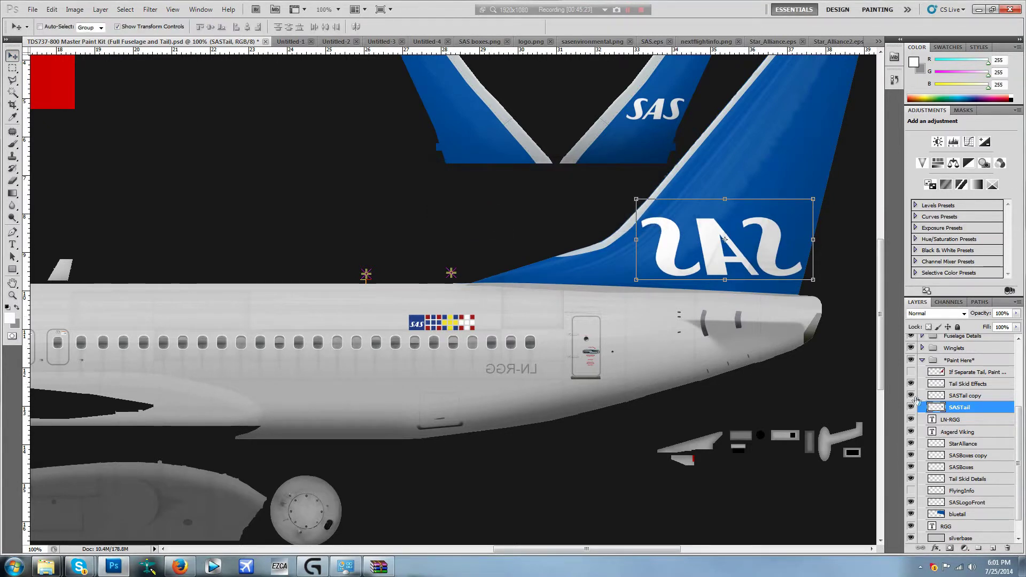
- Flip the rear SASBoxes flag layer horizontally
click(960, 454)
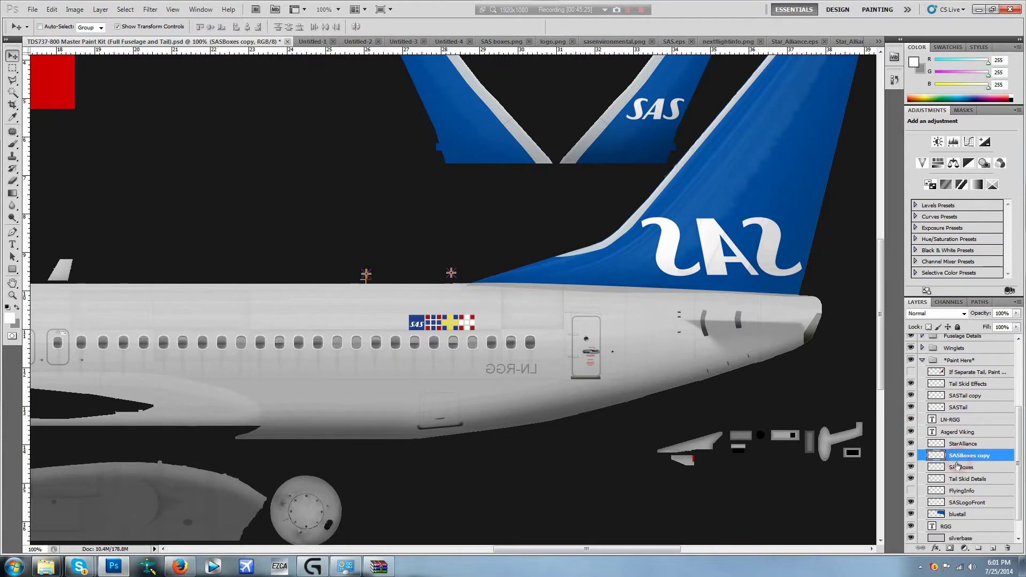
click(957, 467)
click(52, 10)
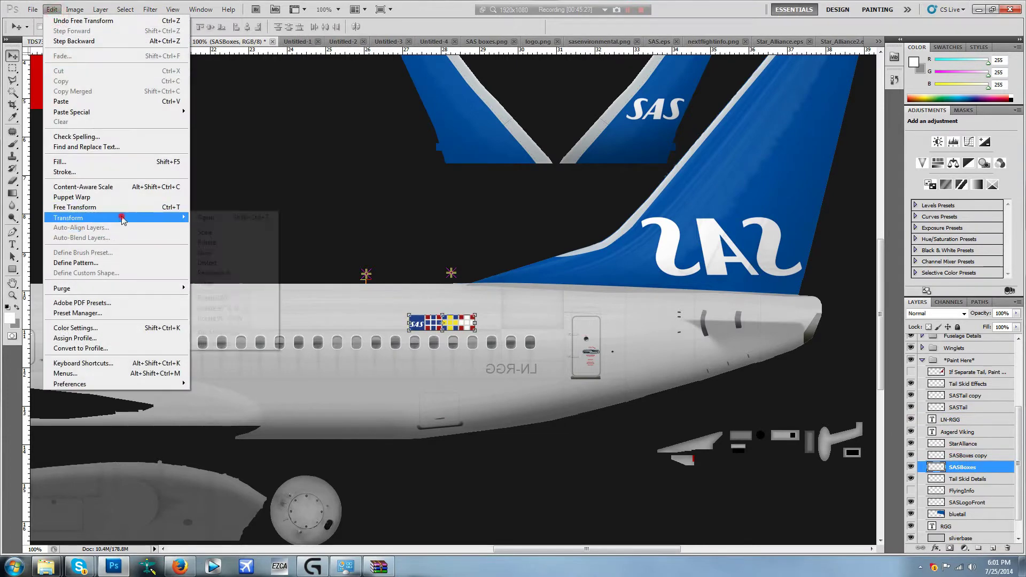
mouse_move(122, 217)
click(244, 334)
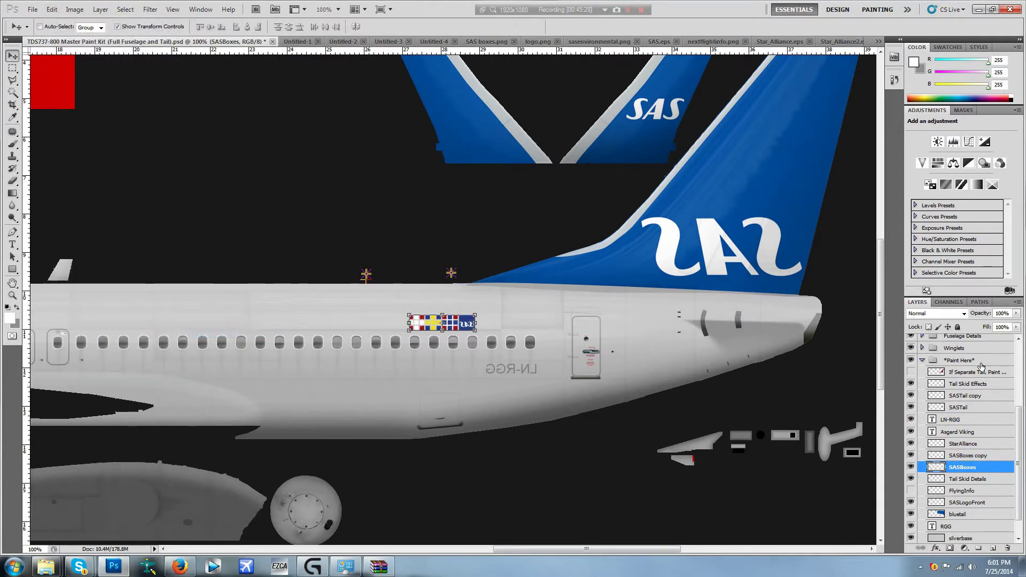
- Flip the small SASTail copy logo horizontally, shrink it to about 88.6%, and apply
click(965, 407)
click(966, 399)
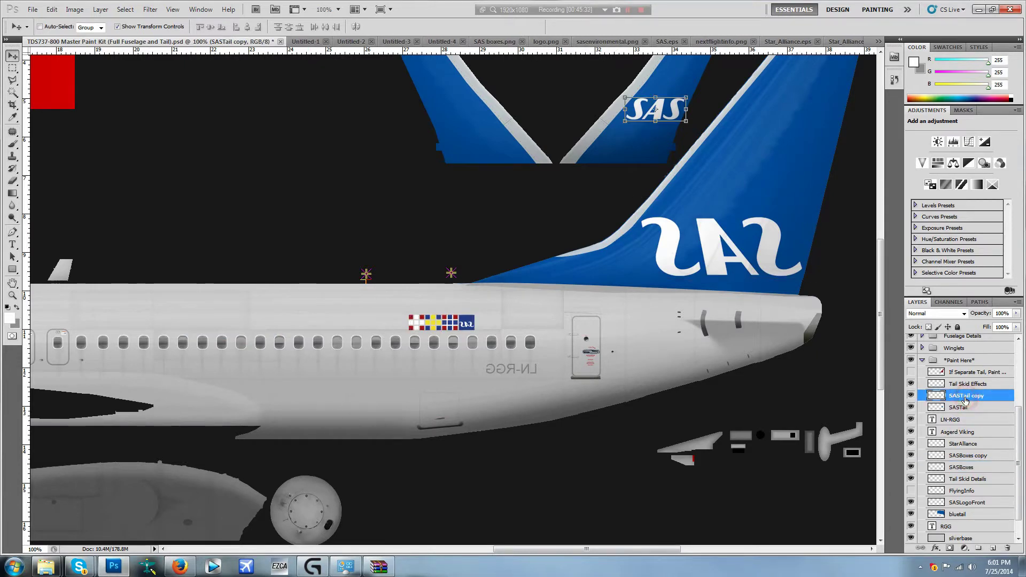
click(50, 9)
mouse_move(141, 225)
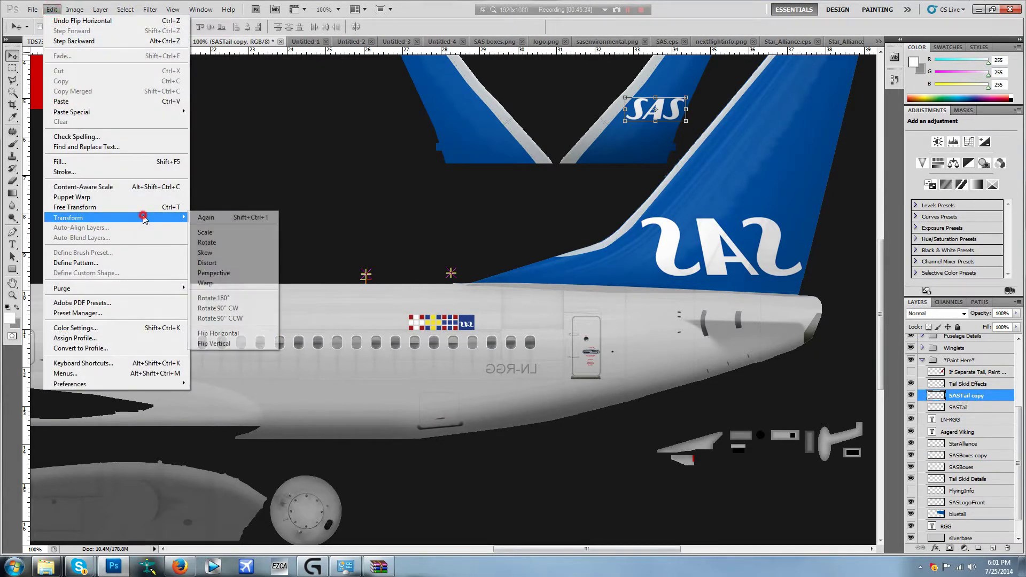
click(217, 334)
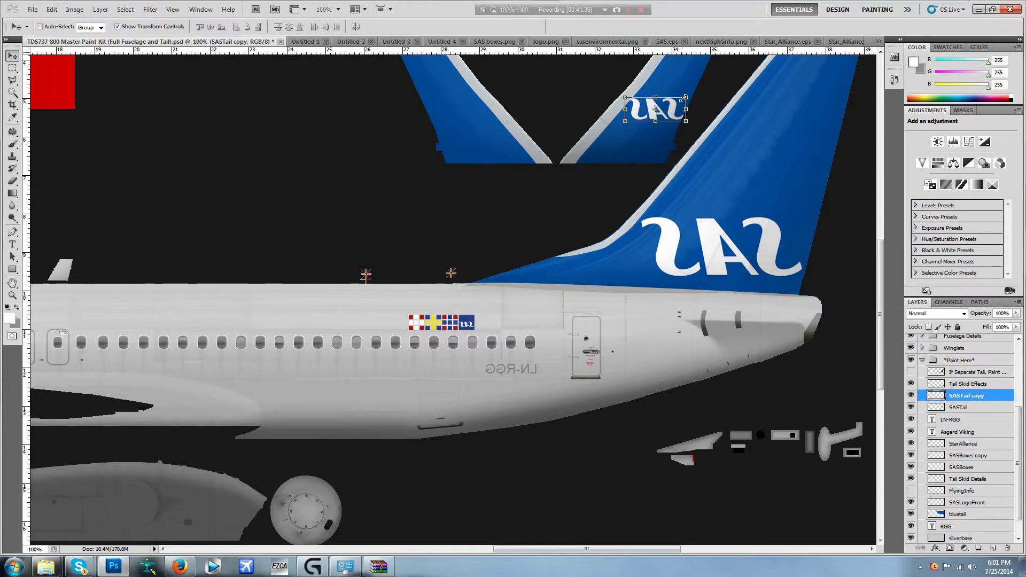
drag(685, 98, 677, 101)
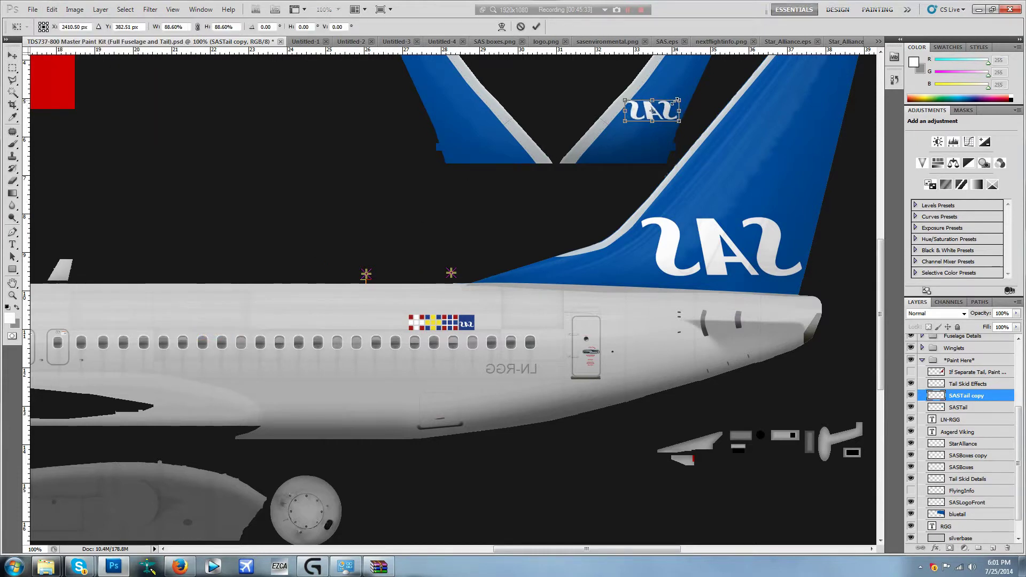
click(11, 55)
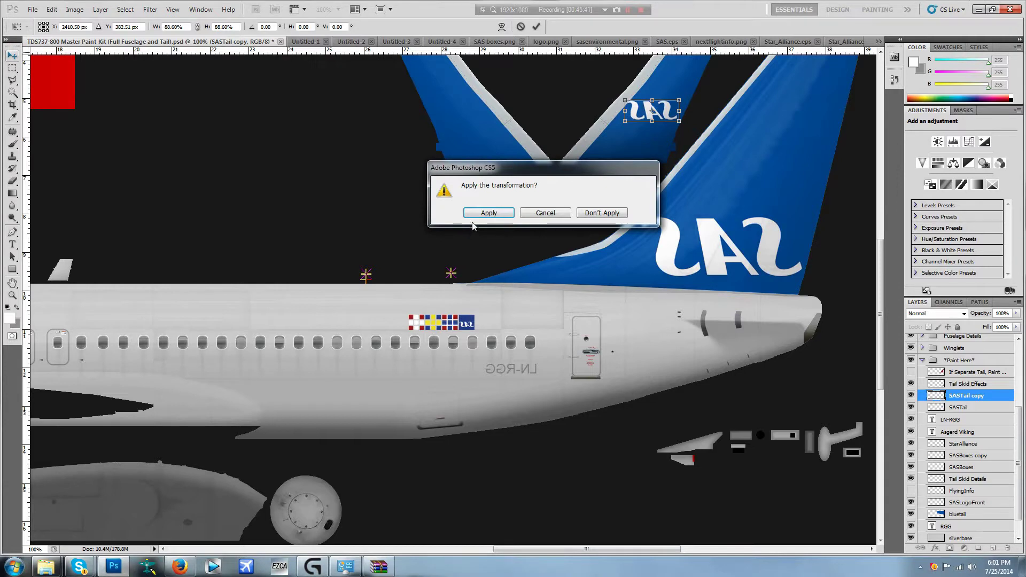
click(473, 214)
key(Right)
key(Right)
key(Right)
key(Right)
key(Right)
key(Right)
key(Right)
key(Right)
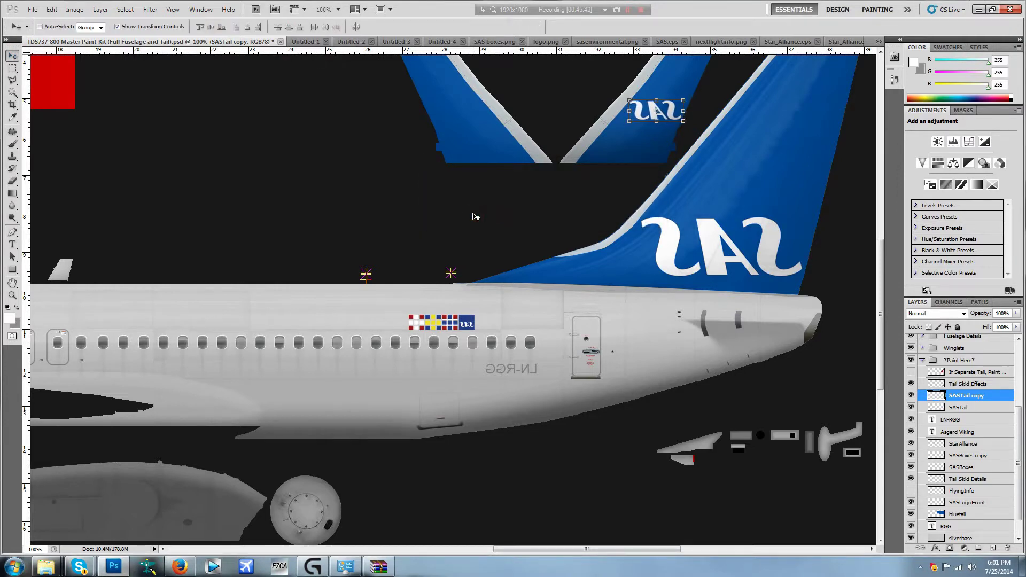
click(377, 209)
key(Left)
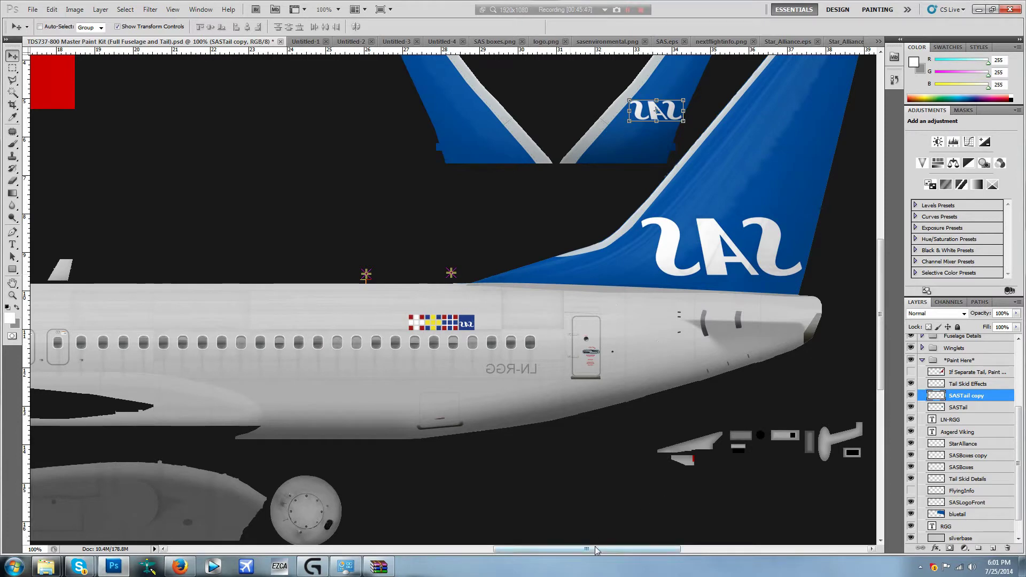
drag(594, 549, 430, 527)
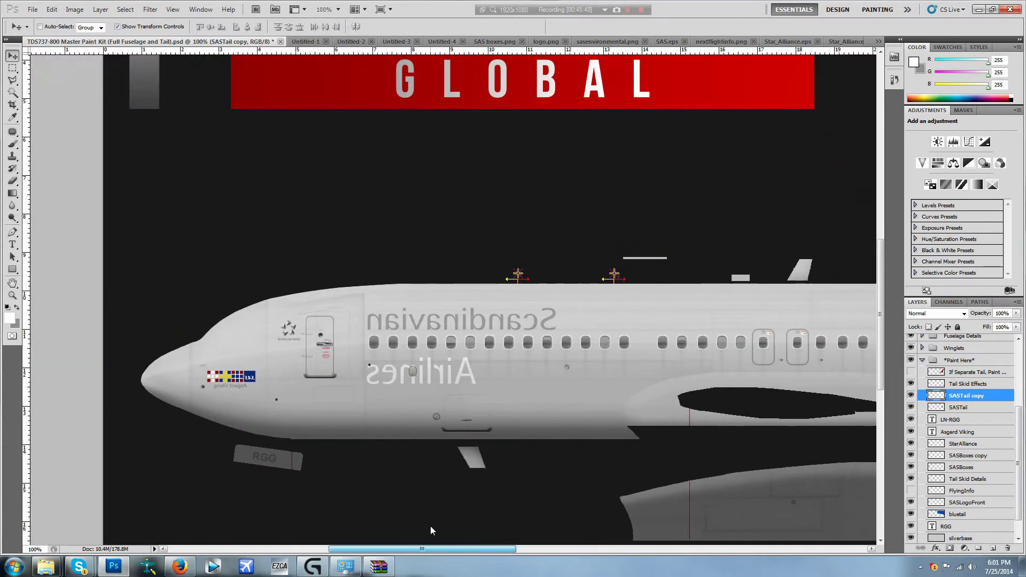
- Flip the RGG lettering below the nose horizontally, tilt it about 12.7°, and apply
scroll(940, 410, down, 2)
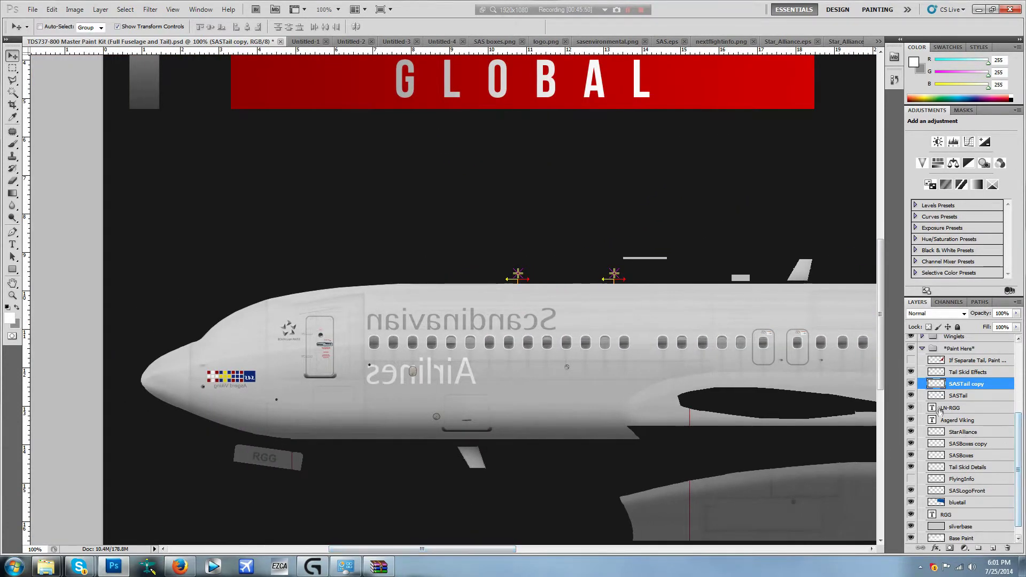
click(955, 506)
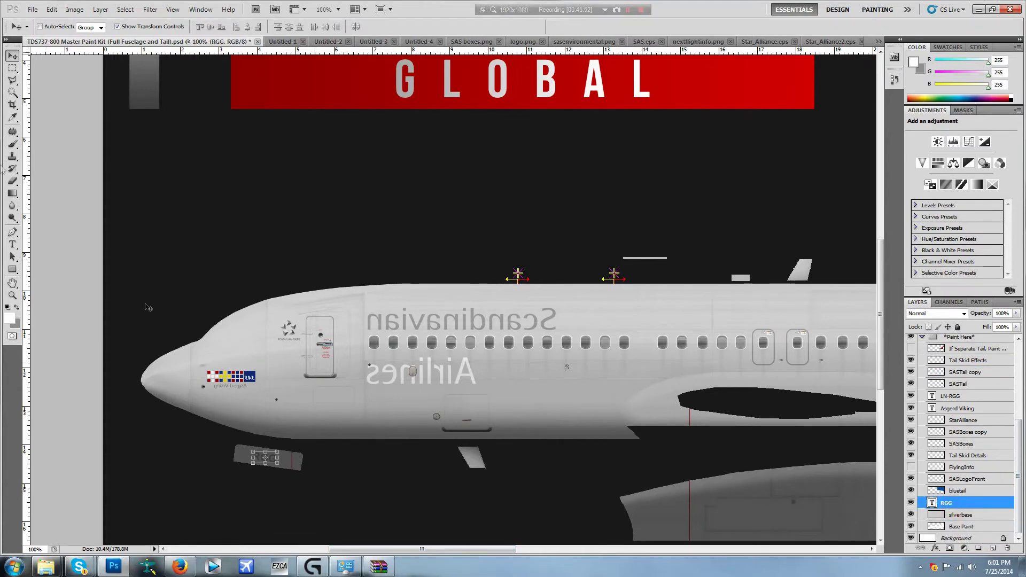
click(52, 9)
mouse_move(134, 217)
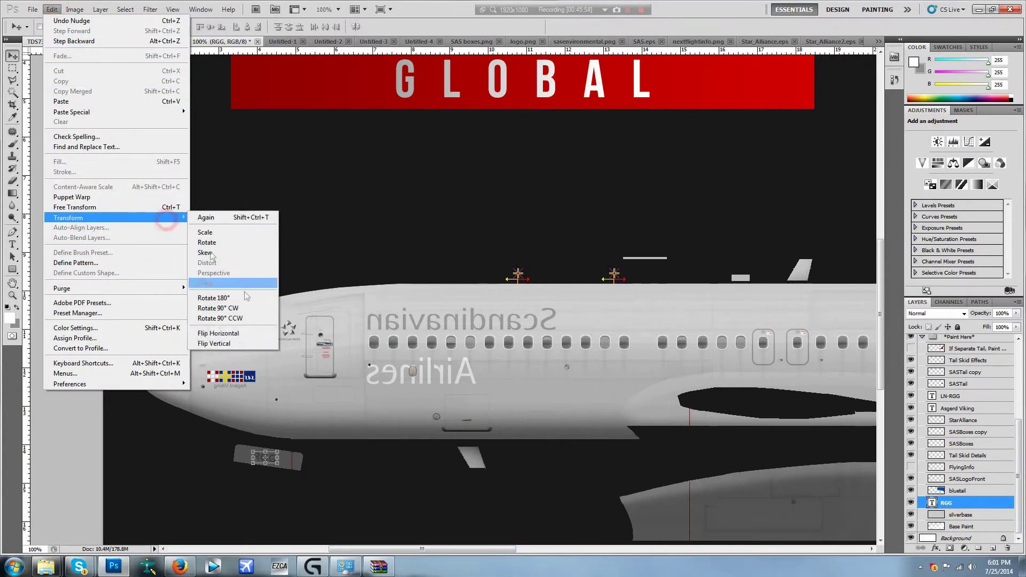
click(238, 334)
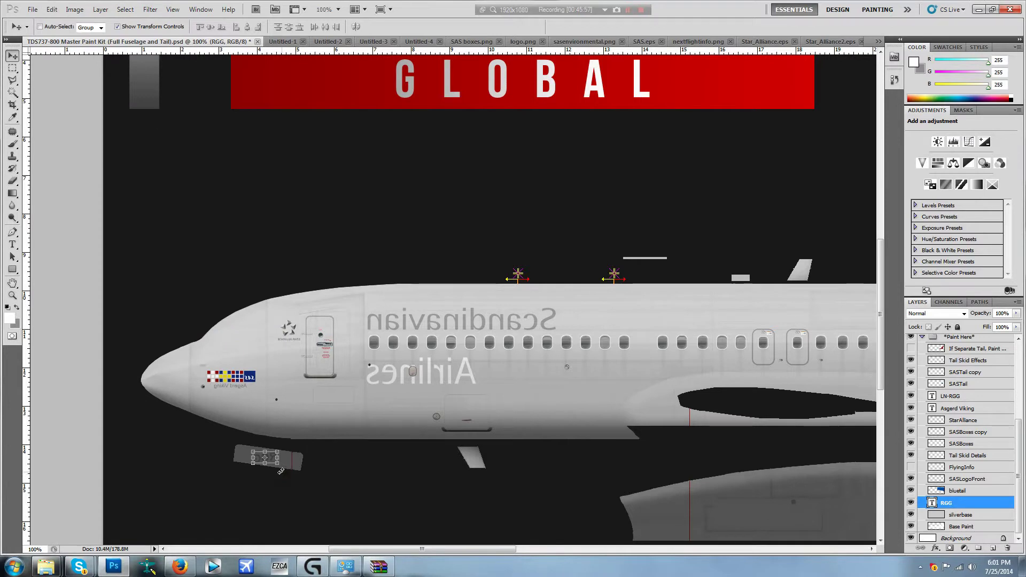
drag(281, 471, 281, 483)
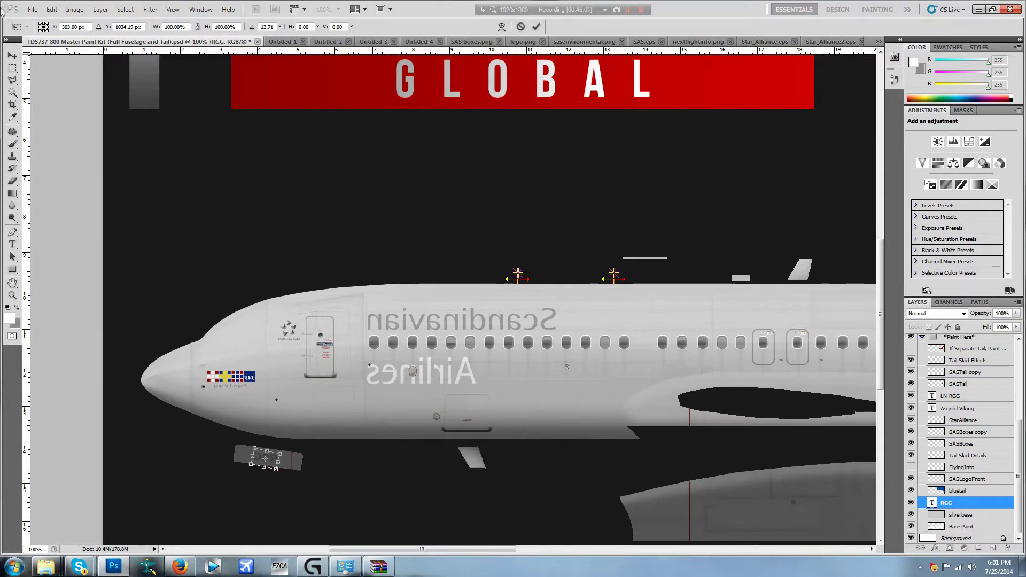
click(9, 58)
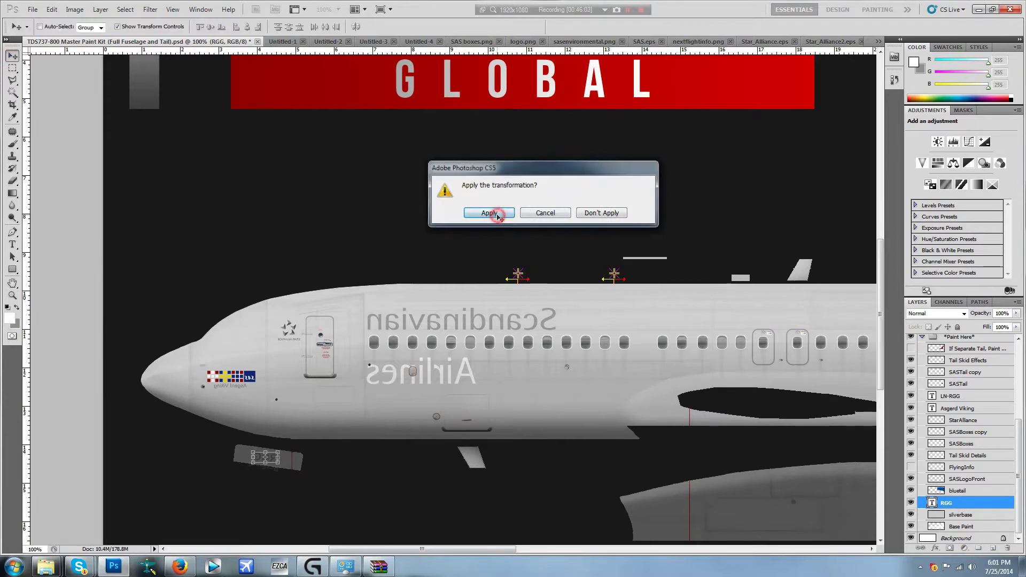
click(496, 212)
- Load the fuselage outline as a selection and flatten the image into Background
scroll(941, 420, up, 4)
ctrl+click(928, 377)
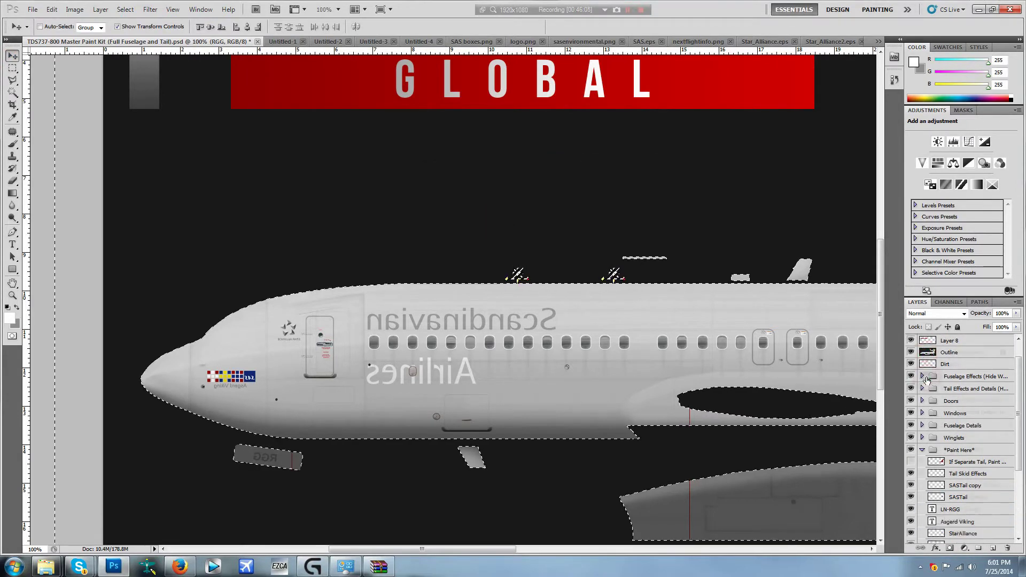
scroll(957, 439, down, 5)
click(962, 491)
right_click(967, 491)
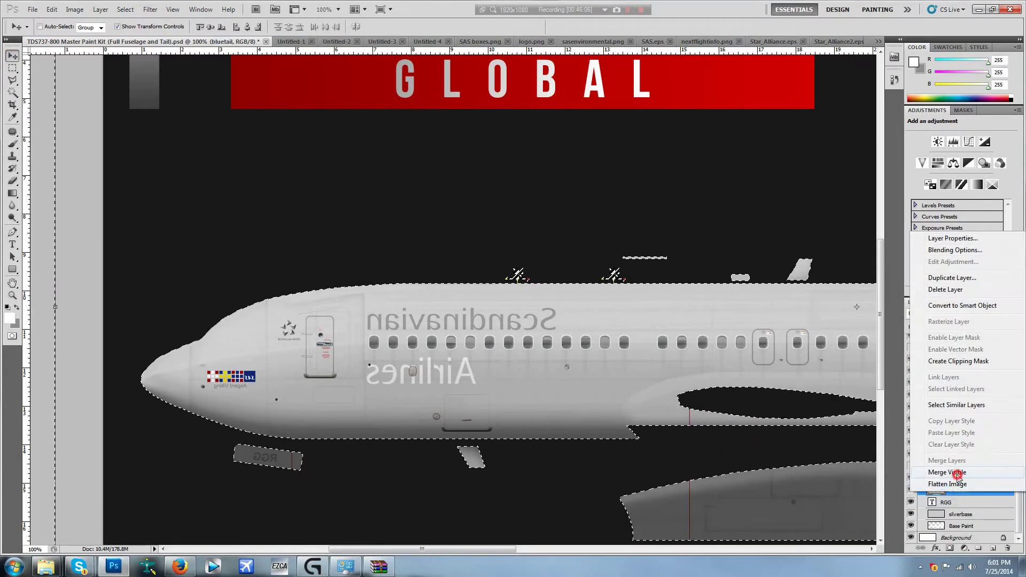
click(962, 484)
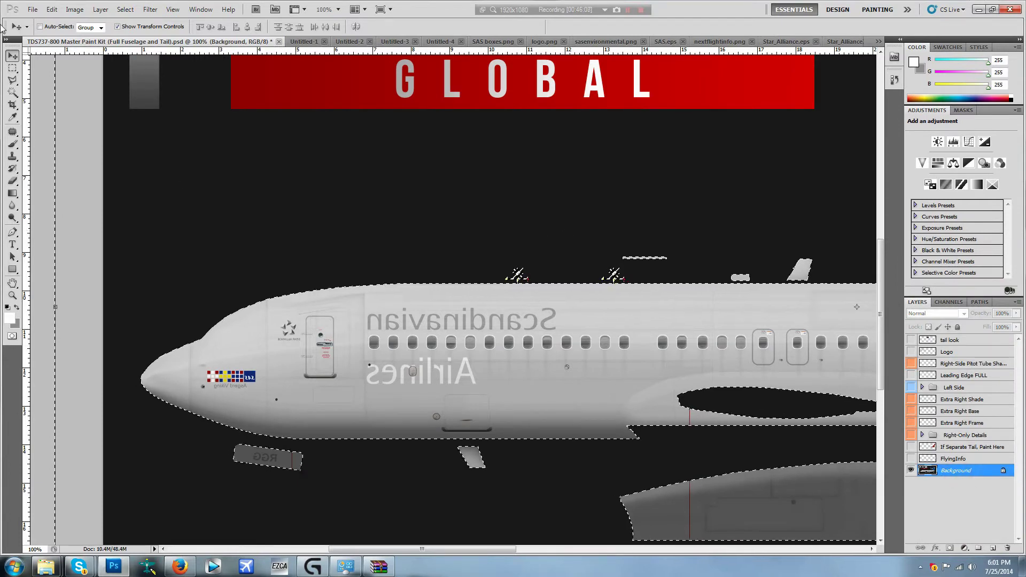
- Invert the fuselage selection with the Marquee tool's Select Inverse
key(m)
right_click(248, 171)
click(284, 190)
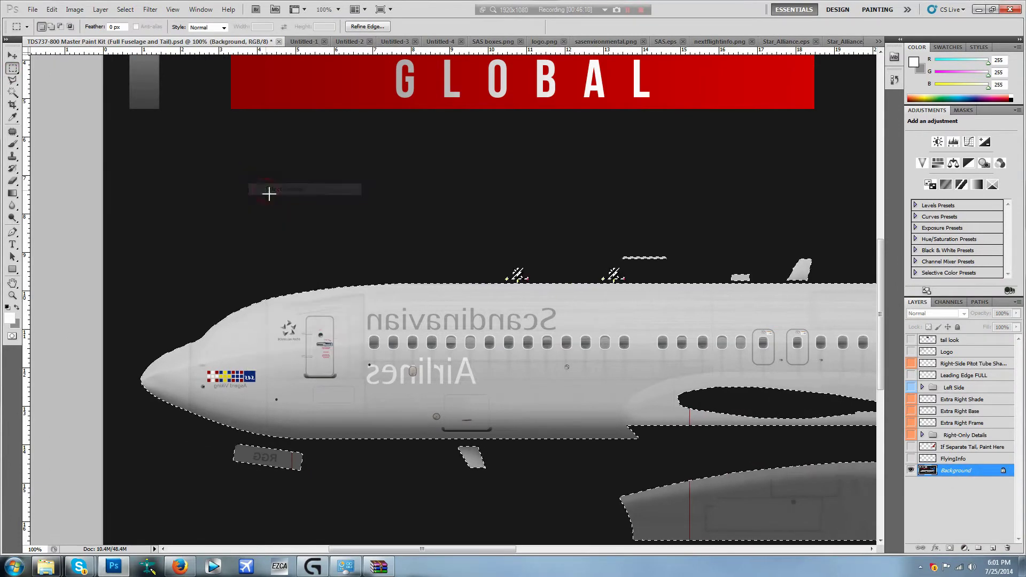
- Open TDS738_FUSER_FRONT_L.BMP from the paint kit archive in WinRAR
key(alt+Tab)
scroll(187, 310, up, 2)
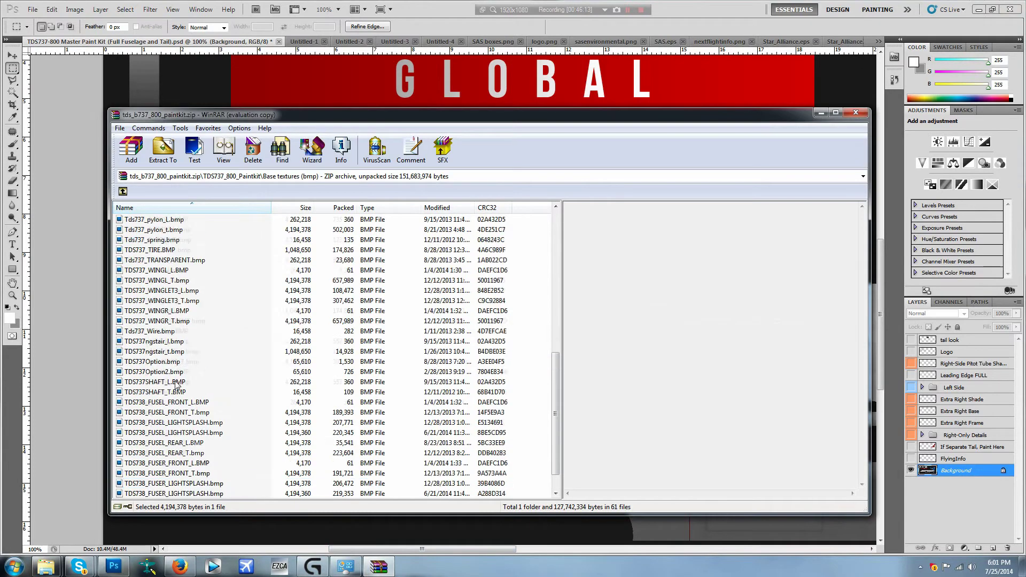
scroll(171, 348, down, 2)
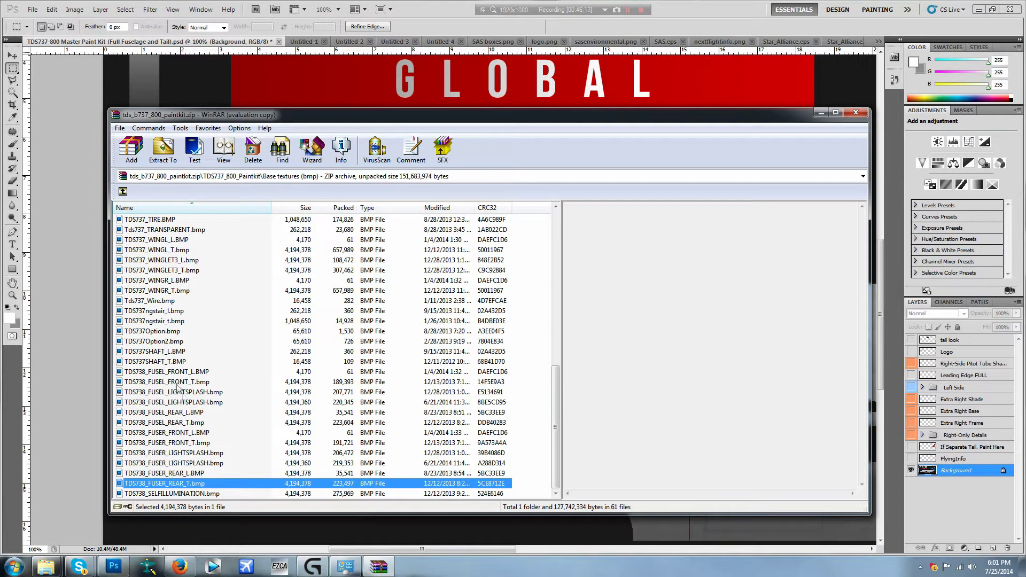
double_click(193, 433)
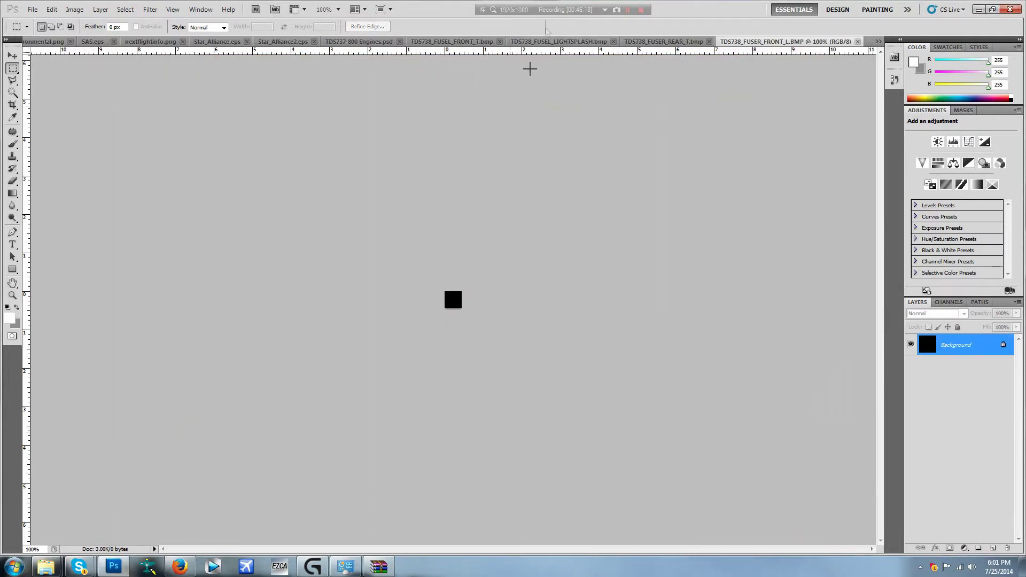
- Close TDS738_FUSER_FRONT_L.BMP, open TDS738_FUSER_FRONT_T.bmp, and paste the fuselage as Layer 1
click(858, 41)
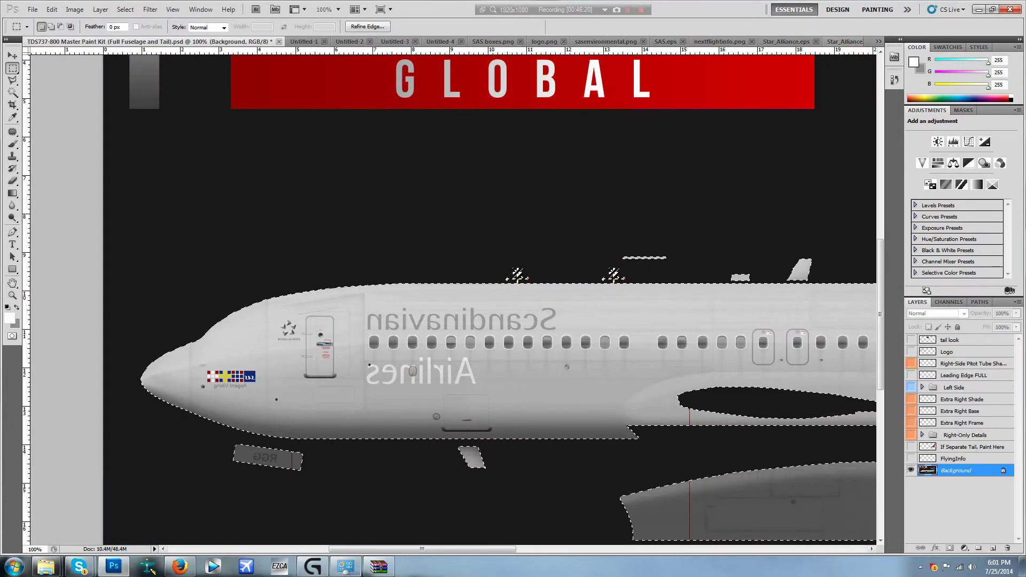
key(alt+Tab)
double_click(180, 444)
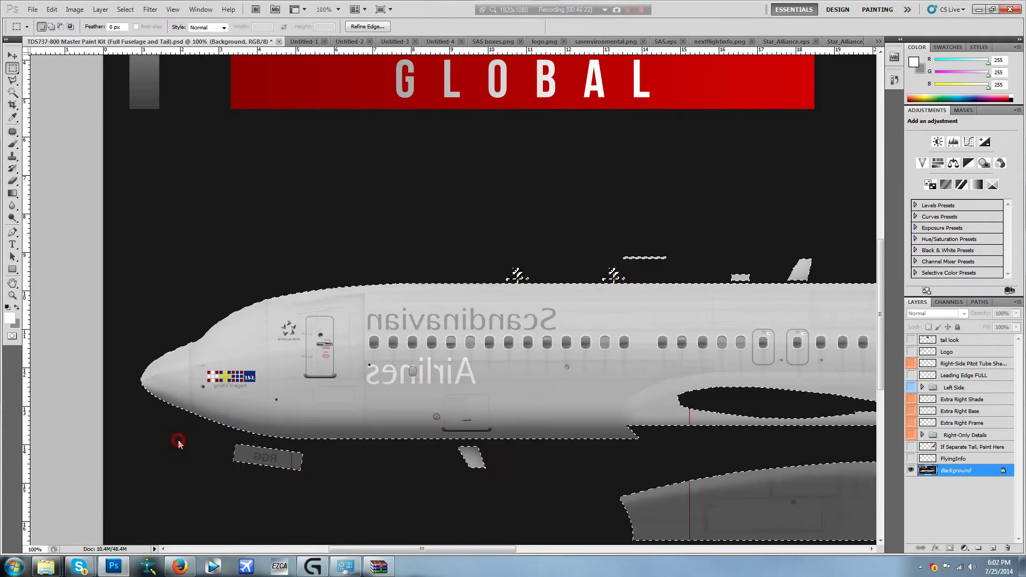
key(ctrl+v)
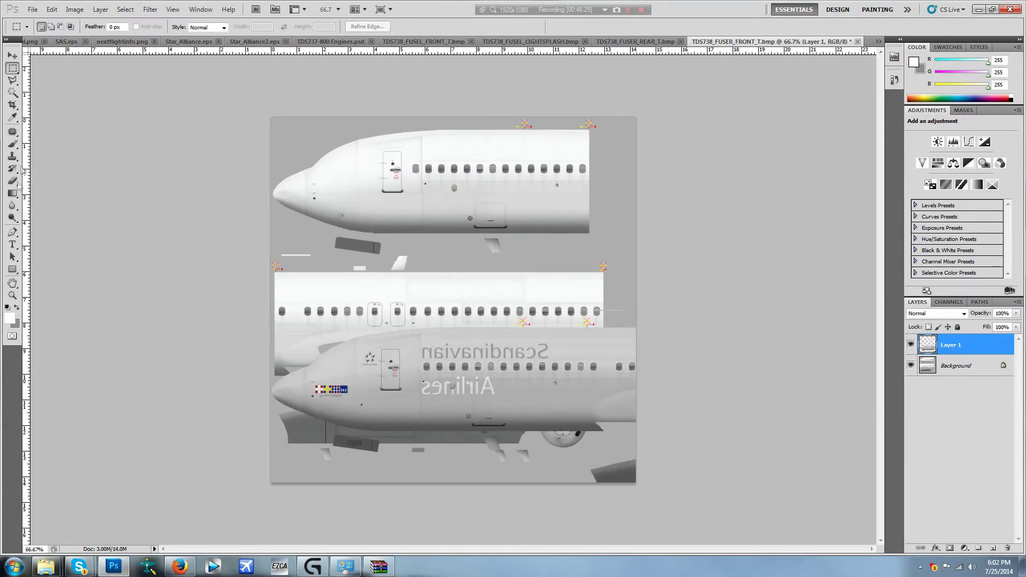
- Re-dock the floating panel group and switch back to the Master Paint Kit document
click(12, 55)
click(338, 9)
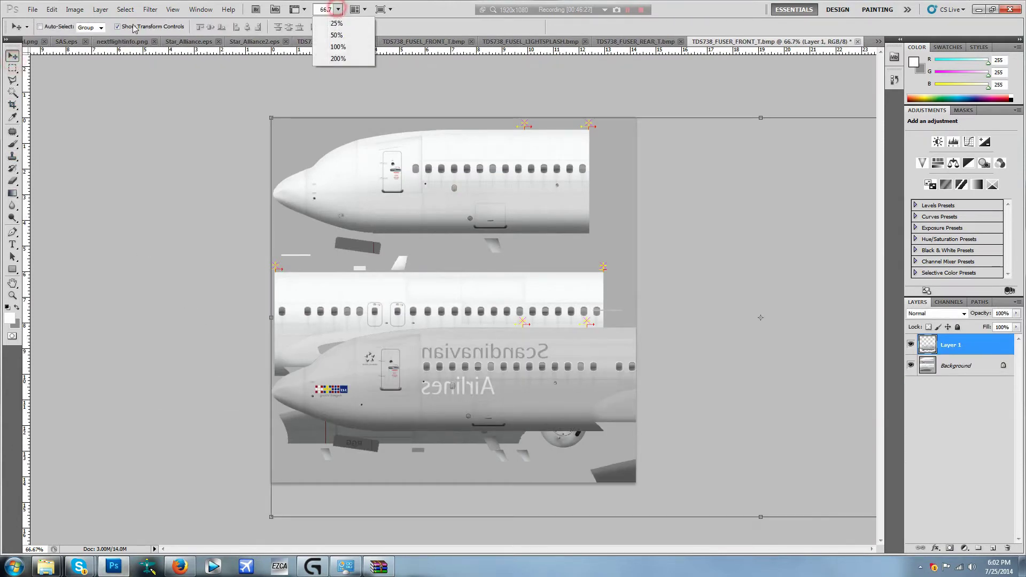
drag(887, 45, 890, 39)
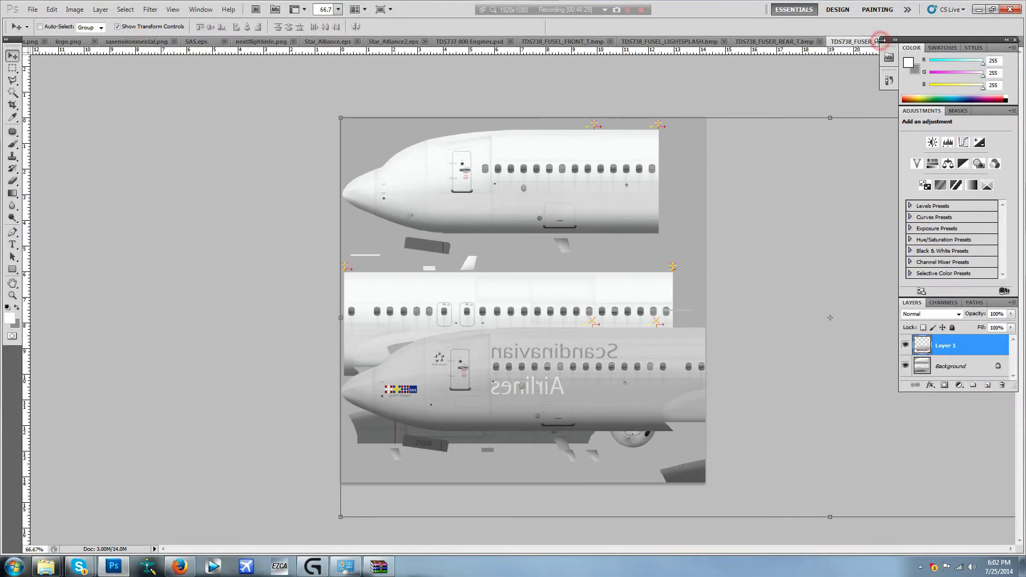
drag(965, 43, 1018, 50)
click(878, 41)
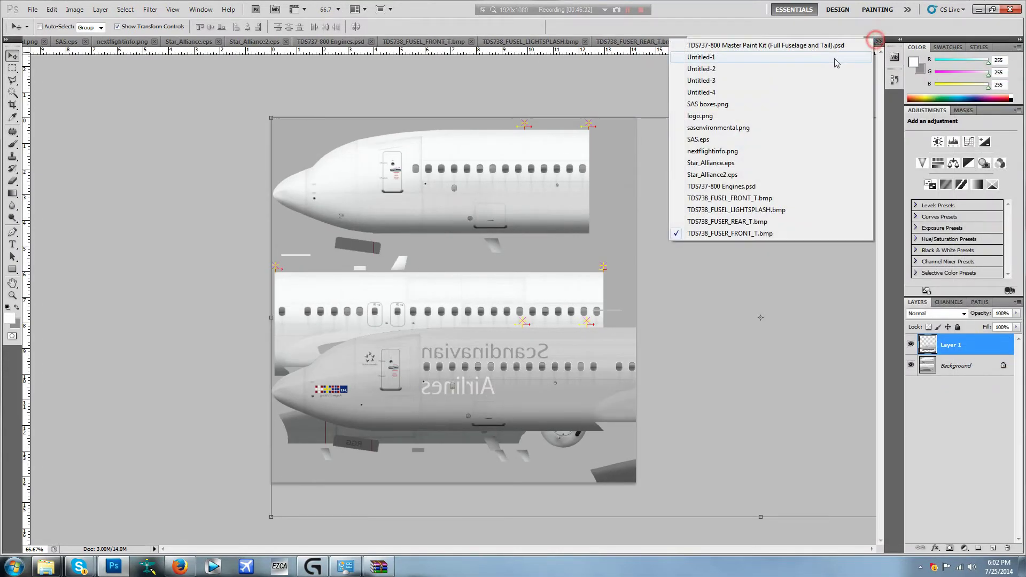
click(758, 48)
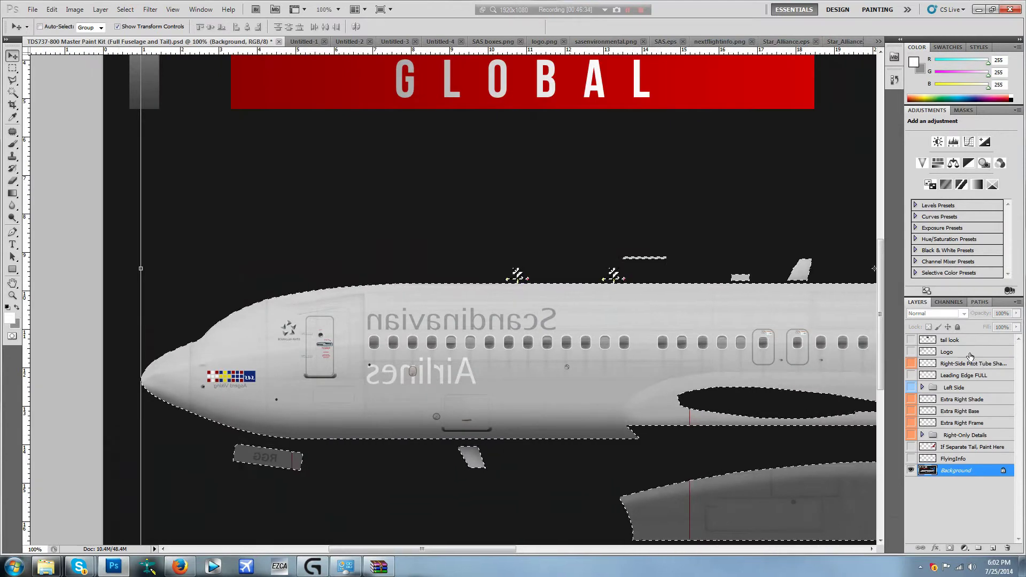
- Hide the Right-Only Details layers and show the Left-Only Details layers
click(913, 436)
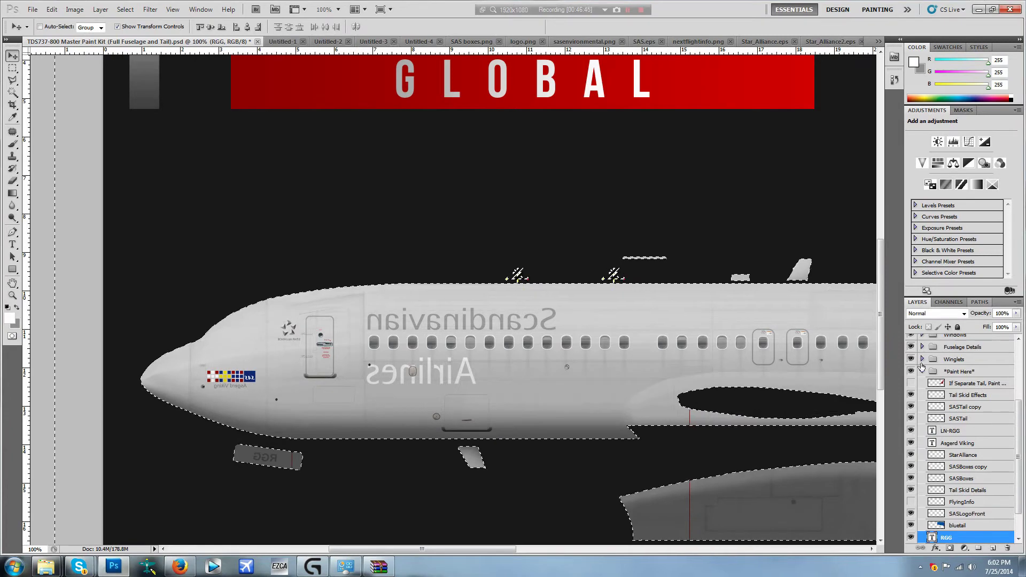
scroll(922, 366, up, 3)
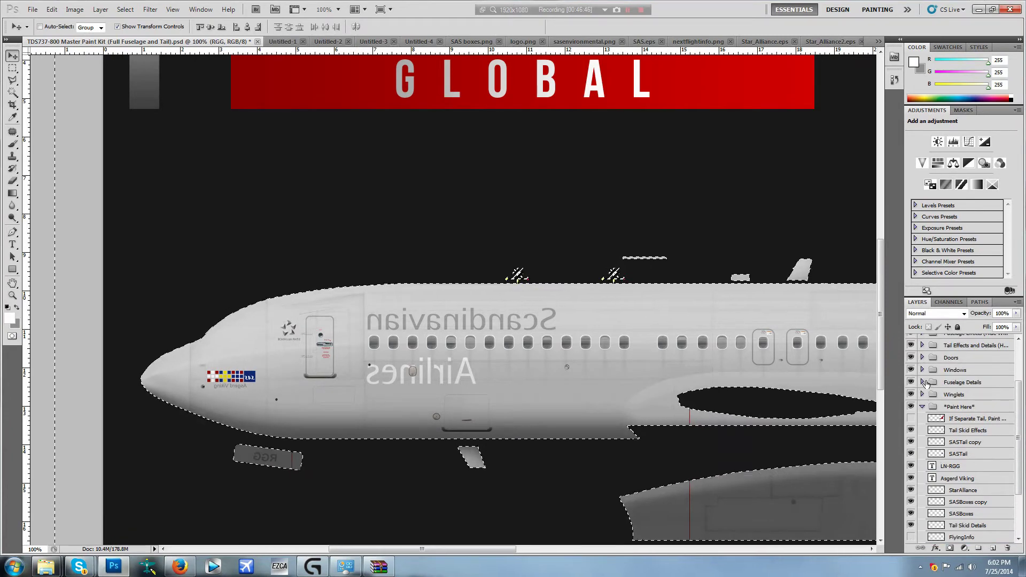
click(923, 383)
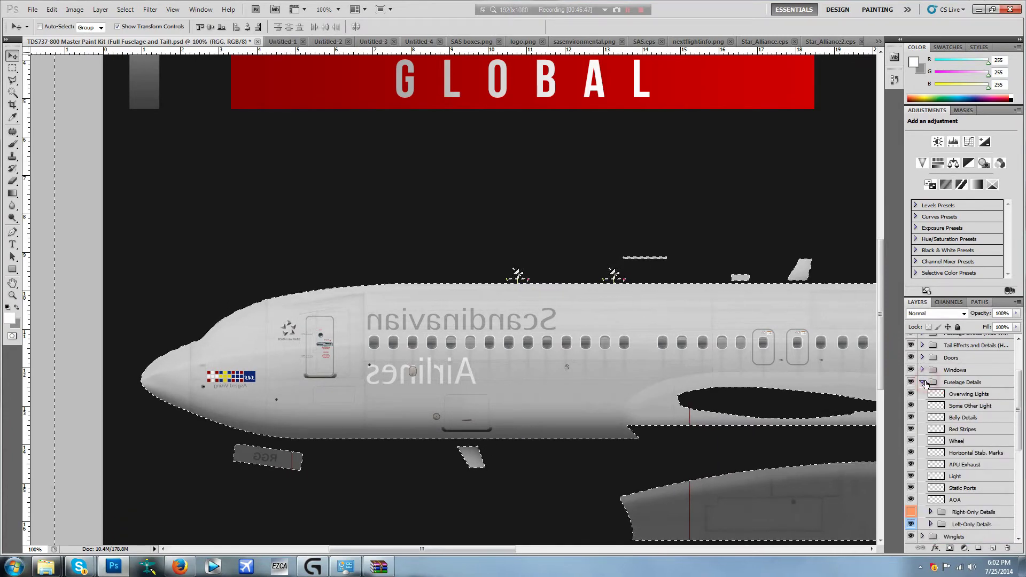
click(911, 513)
click(923, 383)
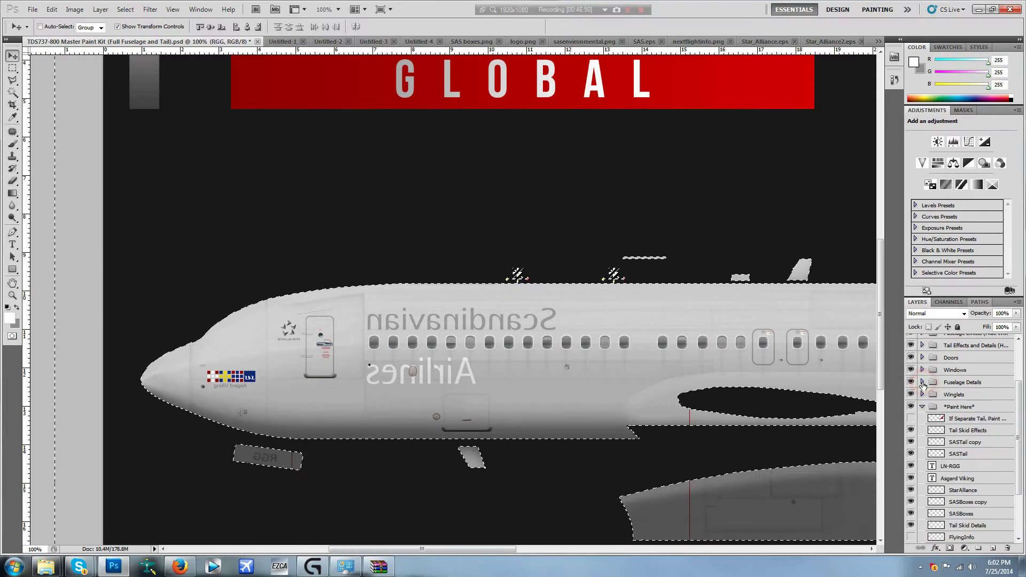
- Merge all visible layers from the Dirt layer's context menu
scroll(924, 386, up, 5)
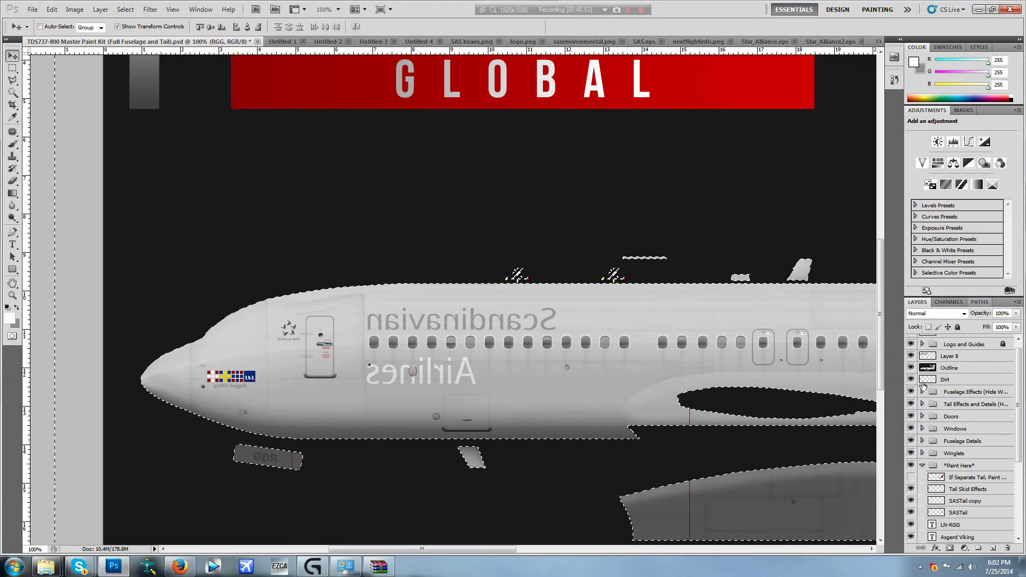
click(957, 380)
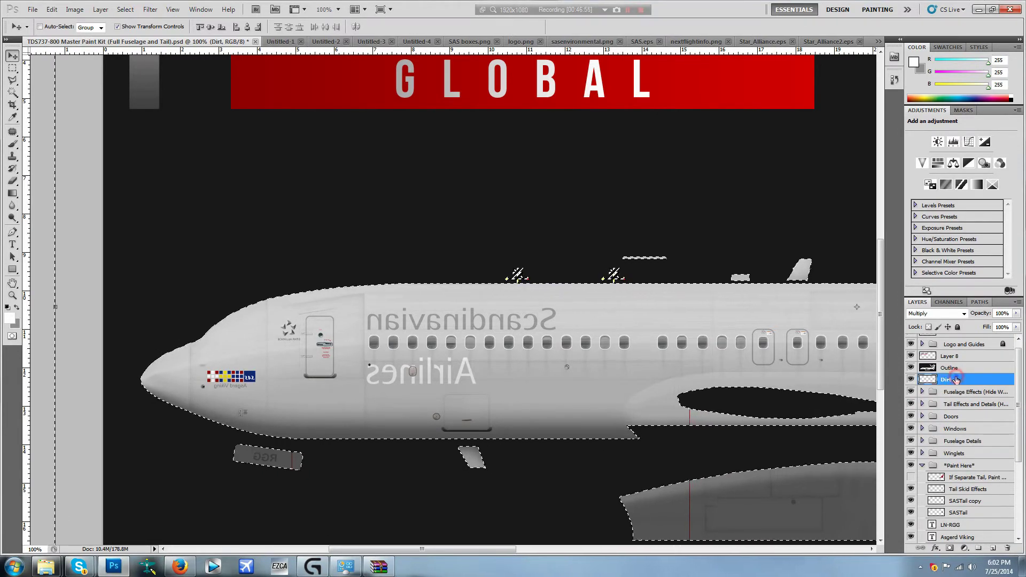
right_click(955, 379)
click(961, 355)
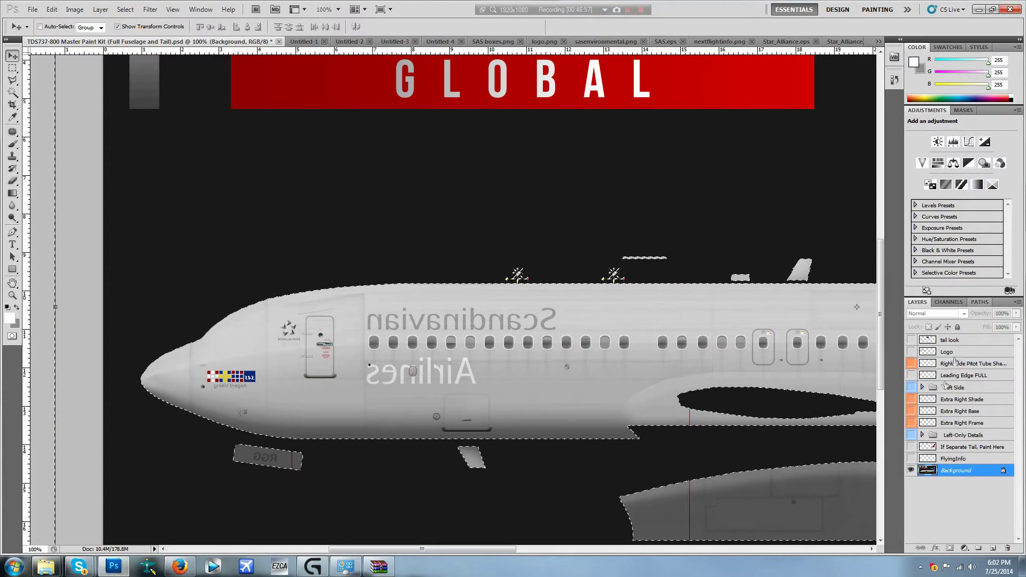
- Invert the fuselage selection and switch to TDS738_FUSER_FRONT_T.bmp
right_click(421, 199)
click(13, 68)
right_click(321, 161)
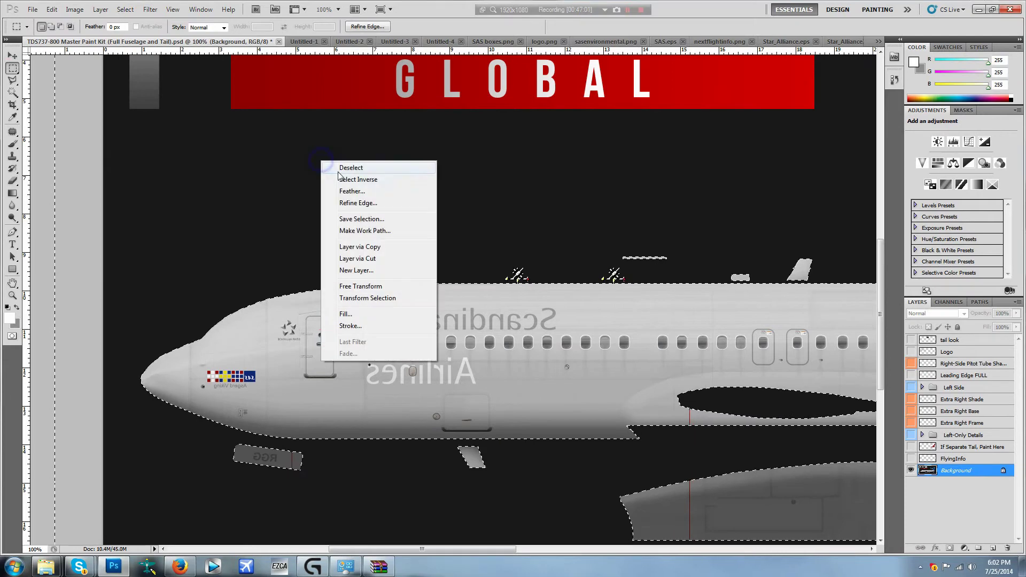
click(342, 179)
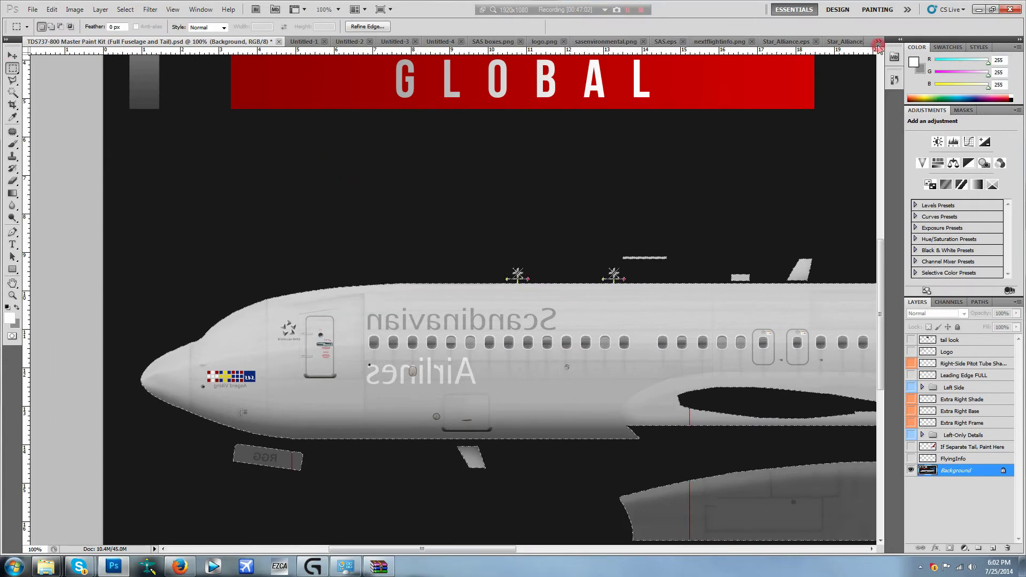
click(878, 42)
click(759, 230)
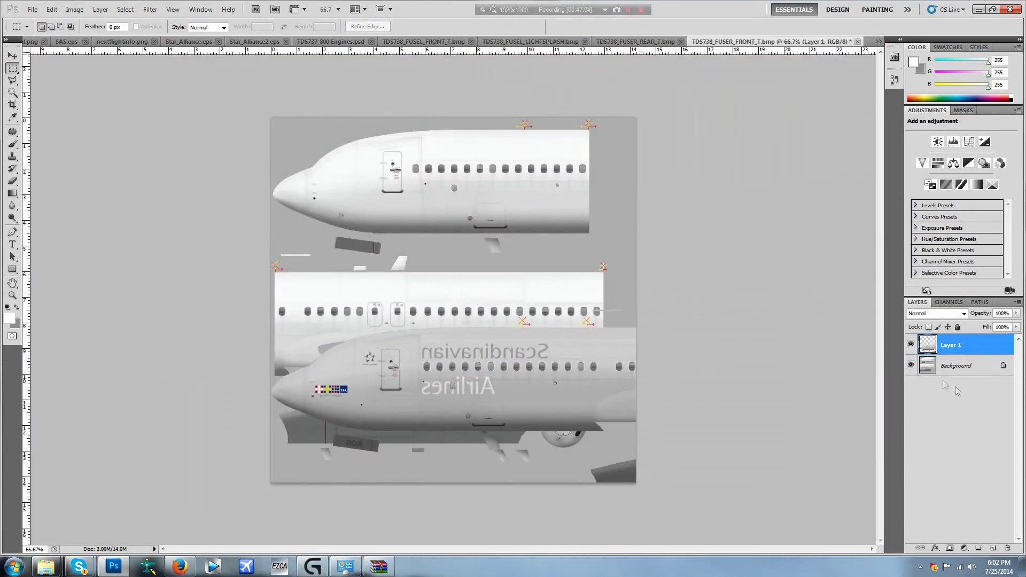
- Check Layer 1 at 100% and 200% zoom and nudge it slightly left
key(ctrl+z)
key(ctrl+z)
key(v)
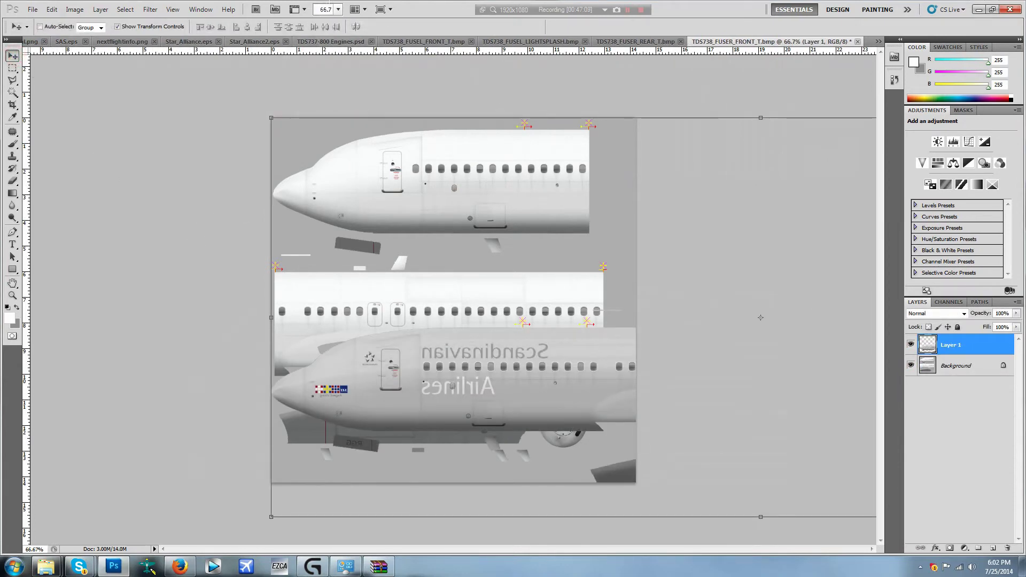
click(338, 9)
click(343, 50)
scroll(481, 299, down, 5)
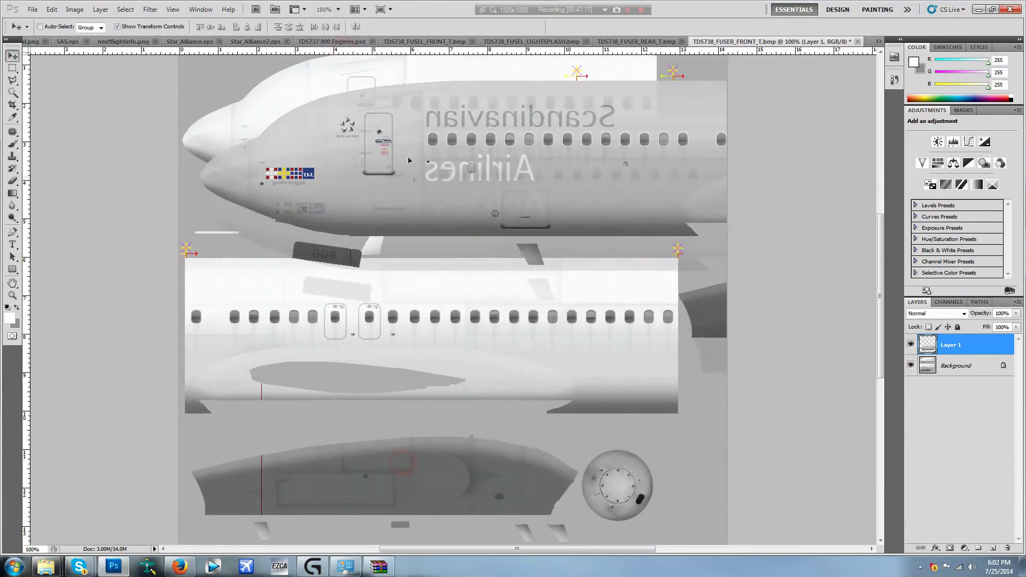
scroll(481, 300, up, 3)
click(338, 9)
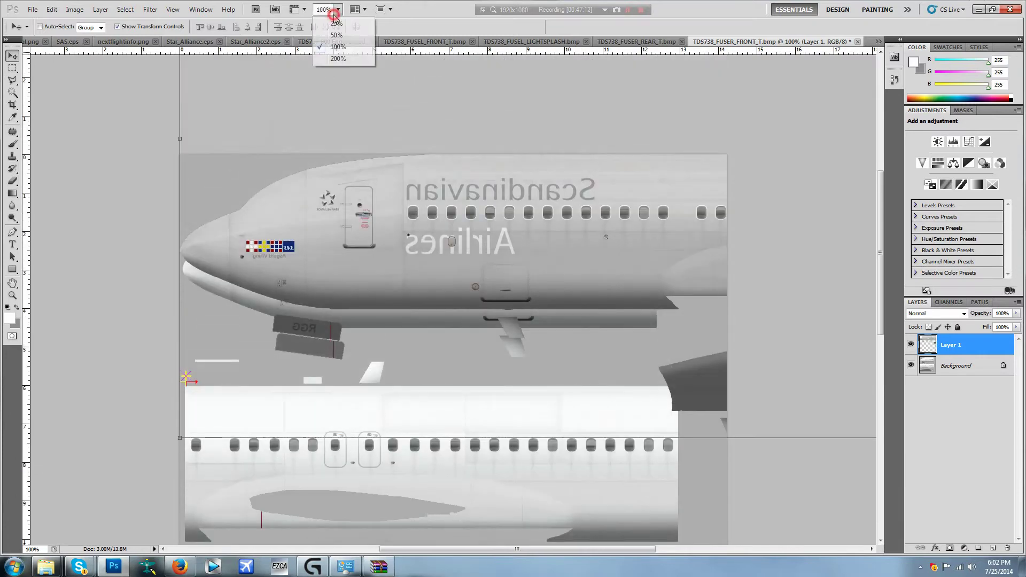
click(340, 62)
scroll(196, 379, up, 2)
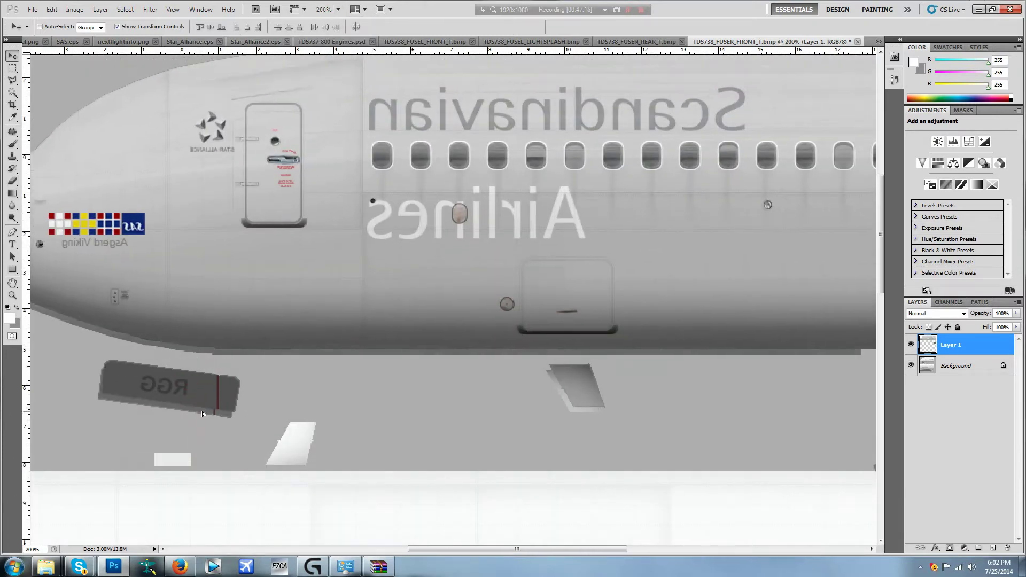
scroll(525, 304, up, 5)
scroll(525, 303, up, 2)
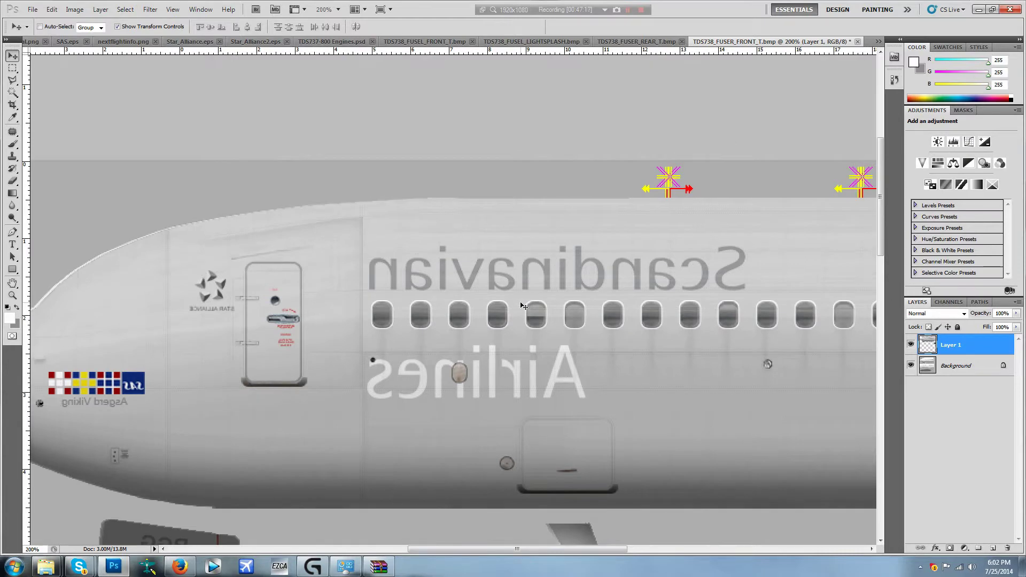
key(Left)
key(Left)
key(Left)
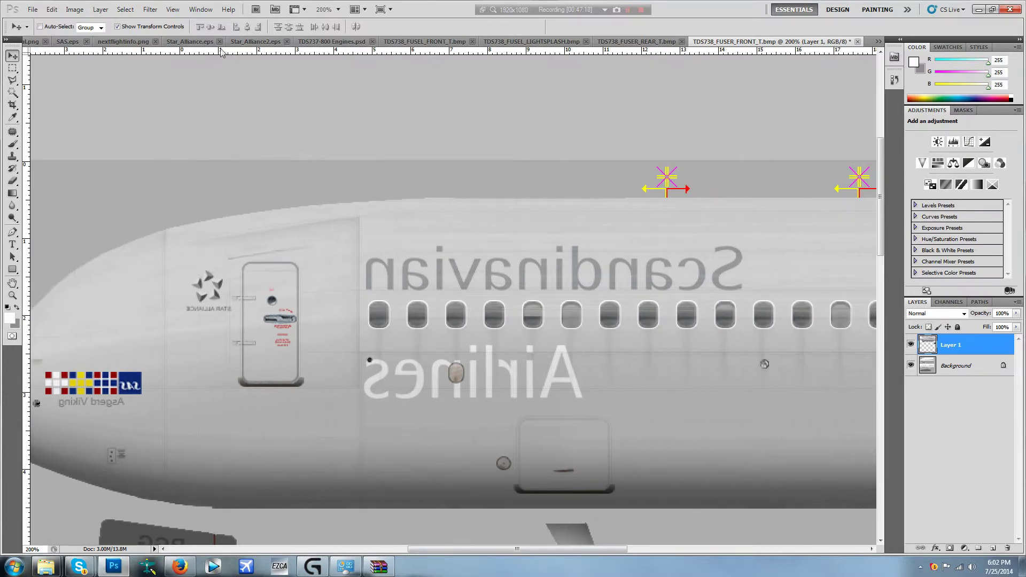
click(337, 9)
click(334, 37)
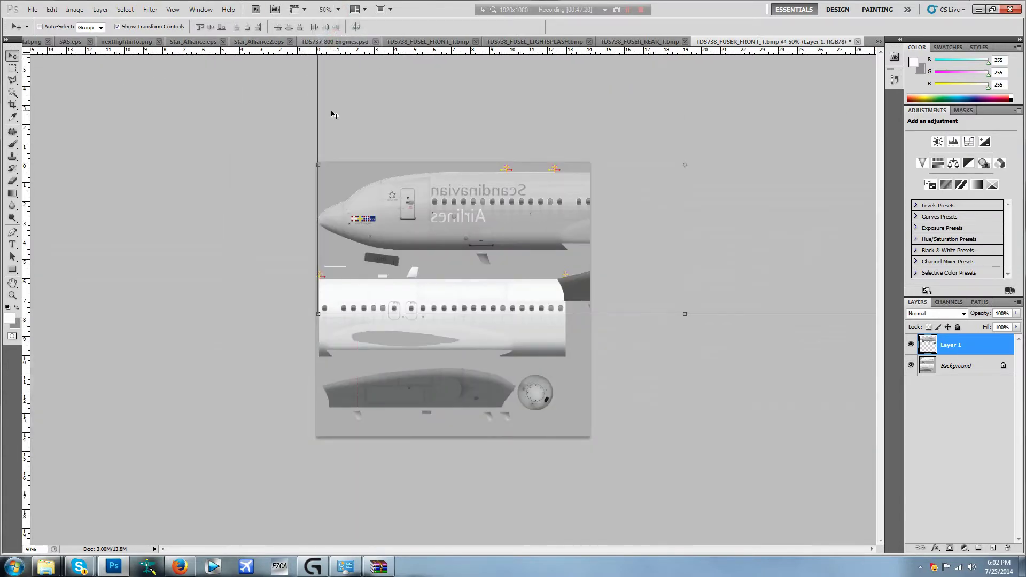
- Set Layer 1 to Multiply and delete its overhanging strip at the right edge
click(12, 68)
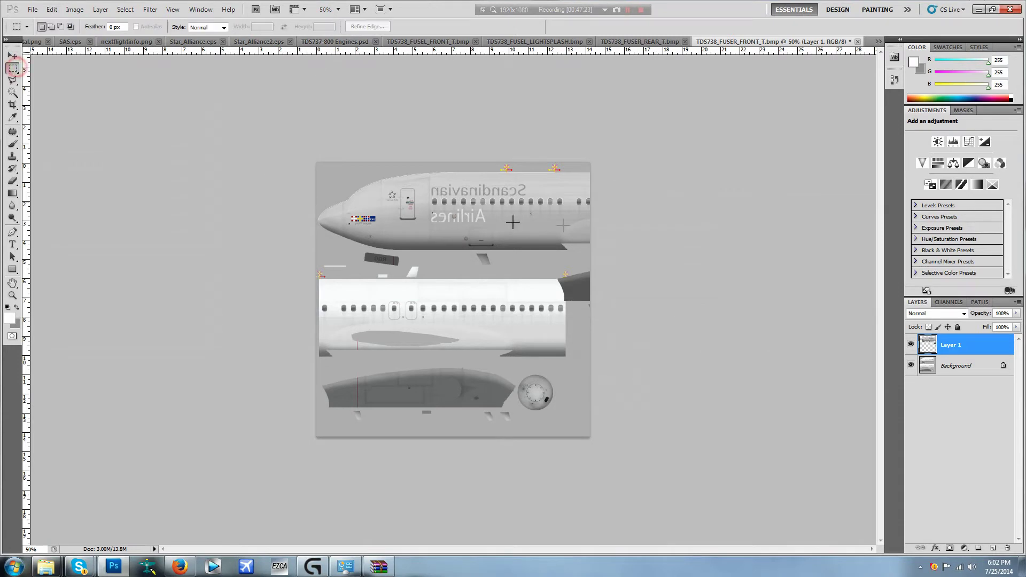
click(960, 313)
click(931, 75)
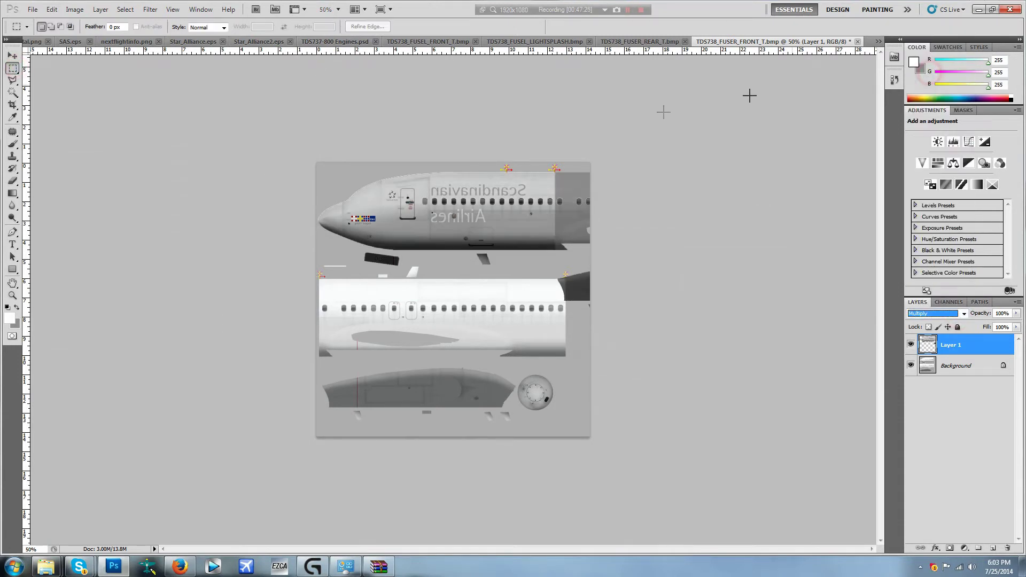
click(661, 140)
key(Delete)
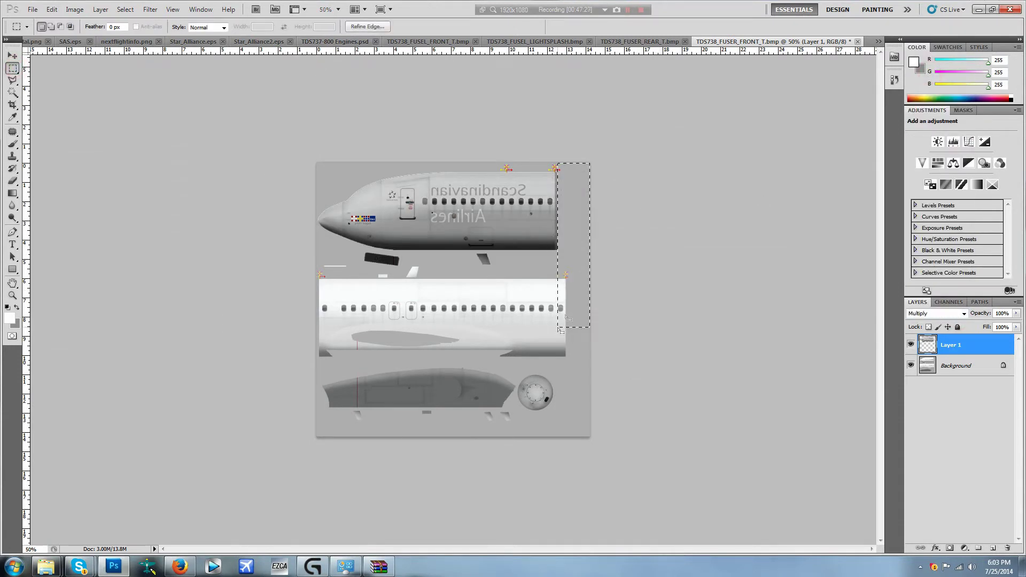
right_click(572, 258)
click(588, 266)
- Return Layer 1 to Normal blending and paste a second fuselage copy as Layer 2
click(911, 344)
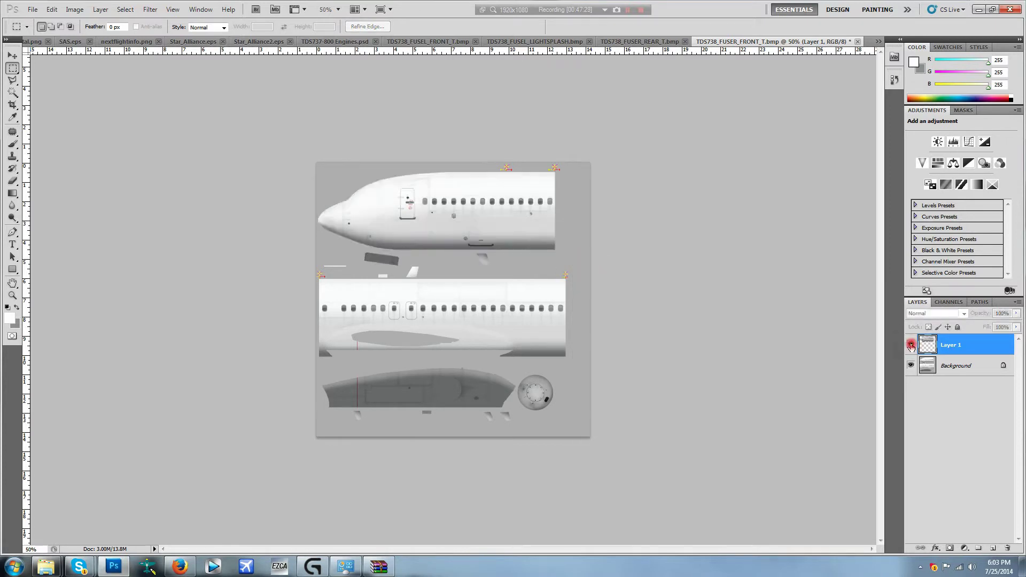
click(911, 344)
click(911, 344)
click(912, 346)
click(928, 316)
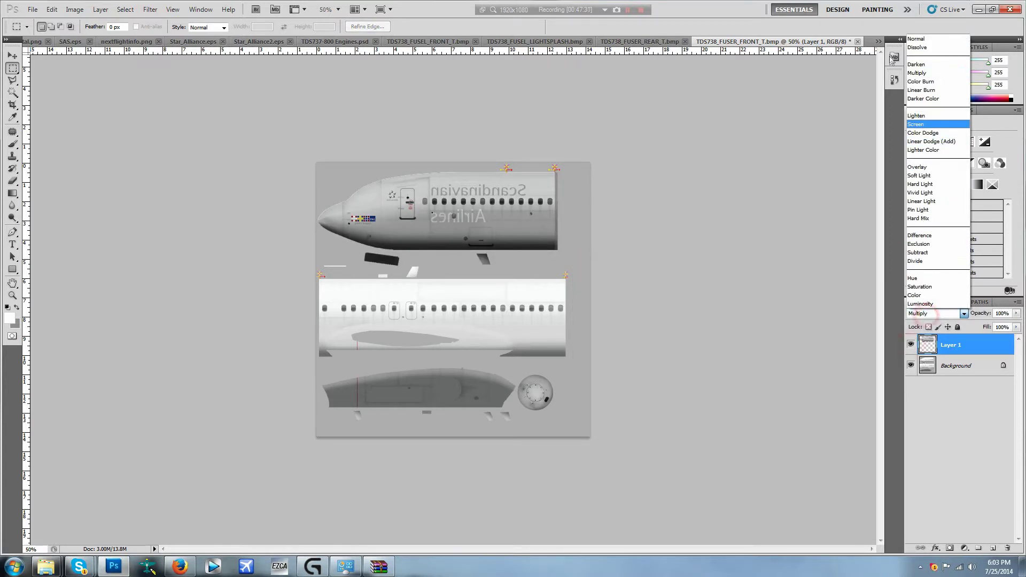
click(930, 39)
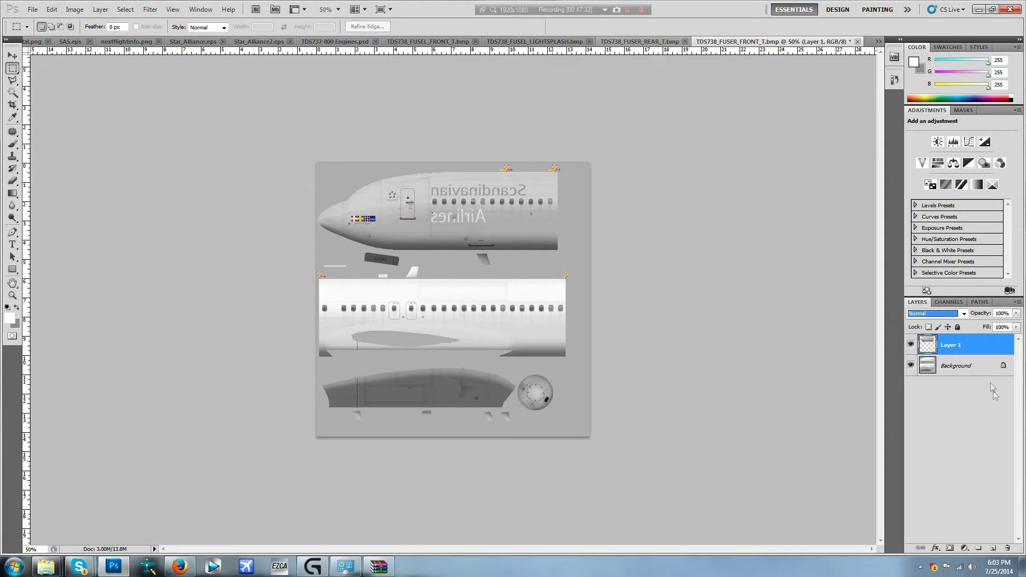
key(ctrl+v)
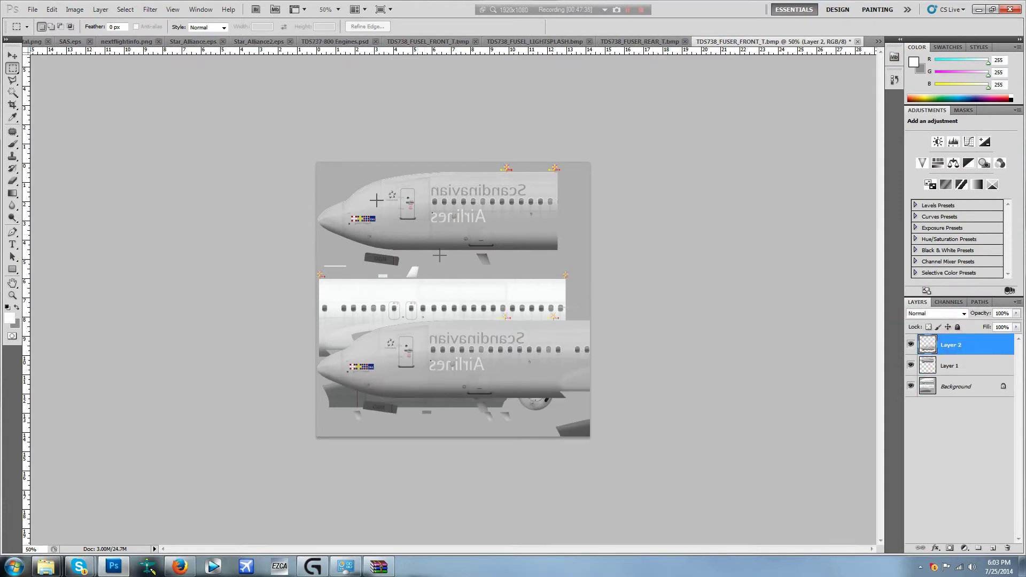
- Move Layer 2 onto the mid-fuselage section and align it at 200% zoom
click(14, 54)
drag(375, 334, 275, 339)
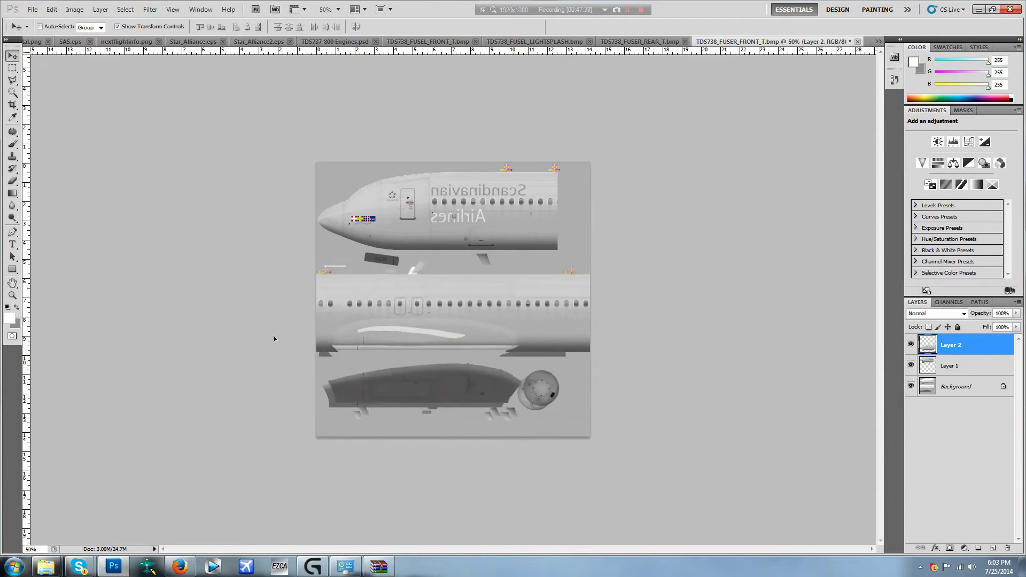
click(338, 9)
click(339, 34)
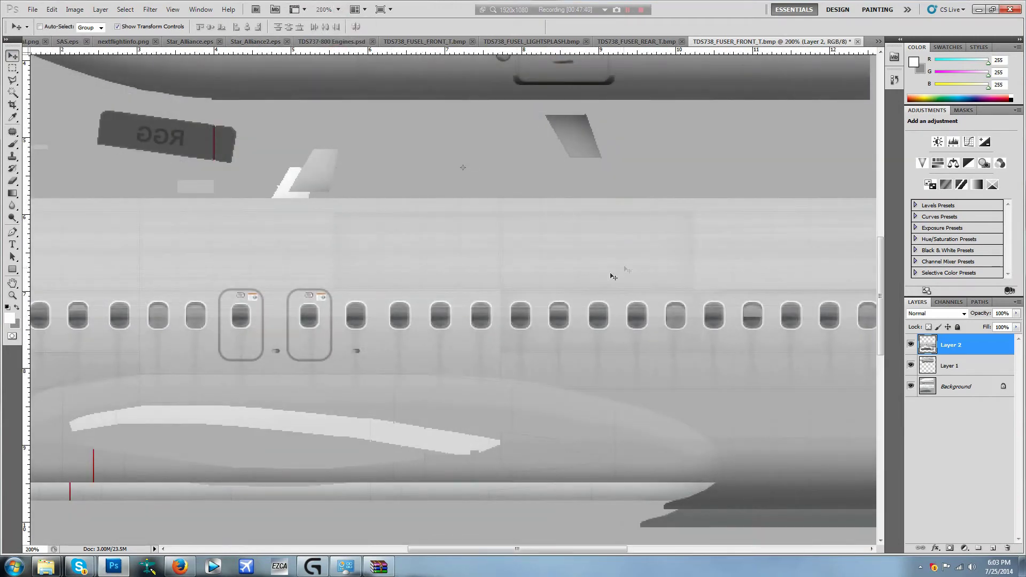
drag(476, 549, 431, 548)
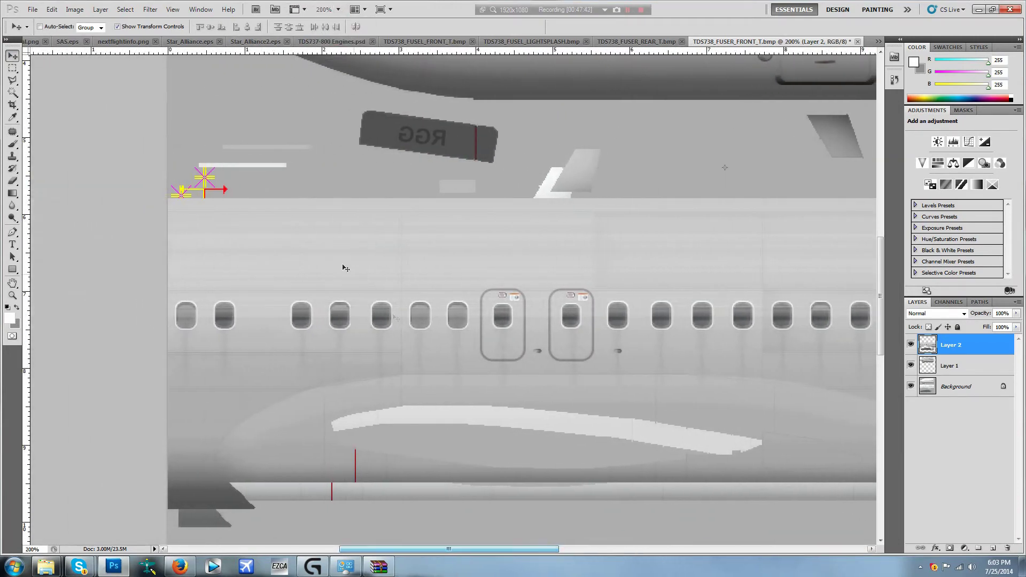
drag(254, 245, 231, 266)
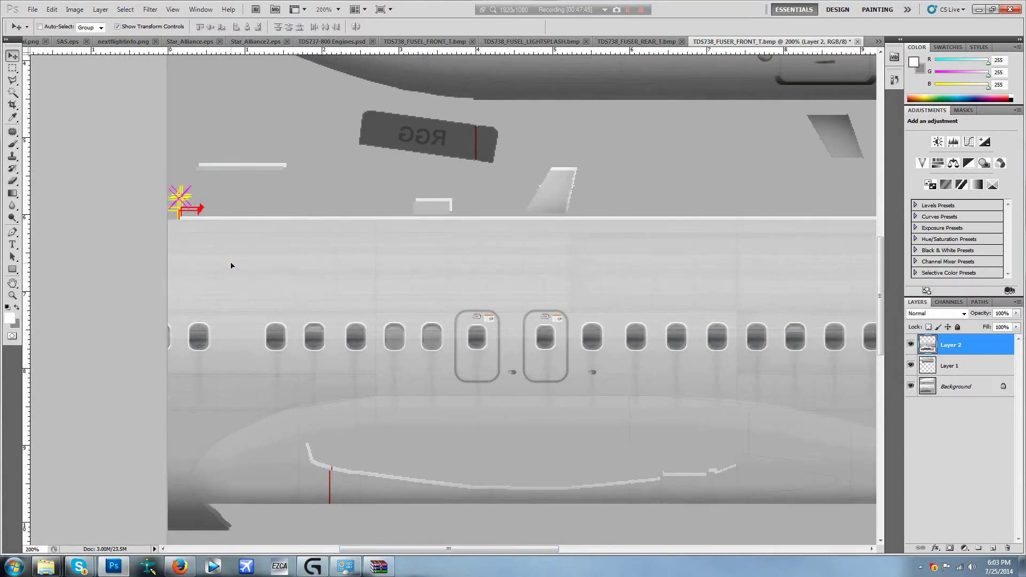
key(shift+Down)
key(shift+Down)
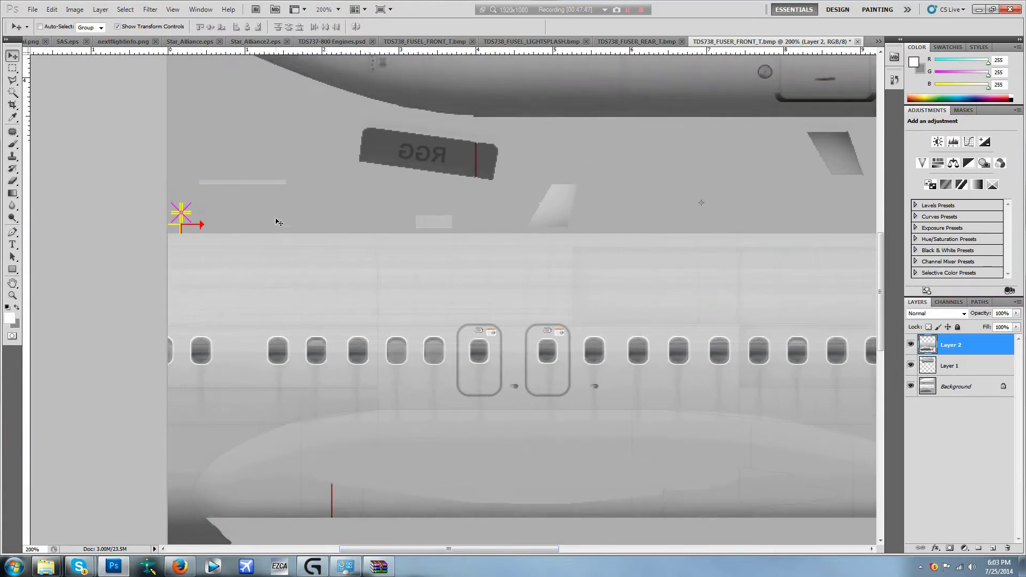
scroll(405, 169, down, 1)
- Set Layer 2 to Multiply at 100% zoom and delete its right-edge overhang
click(339, 10)
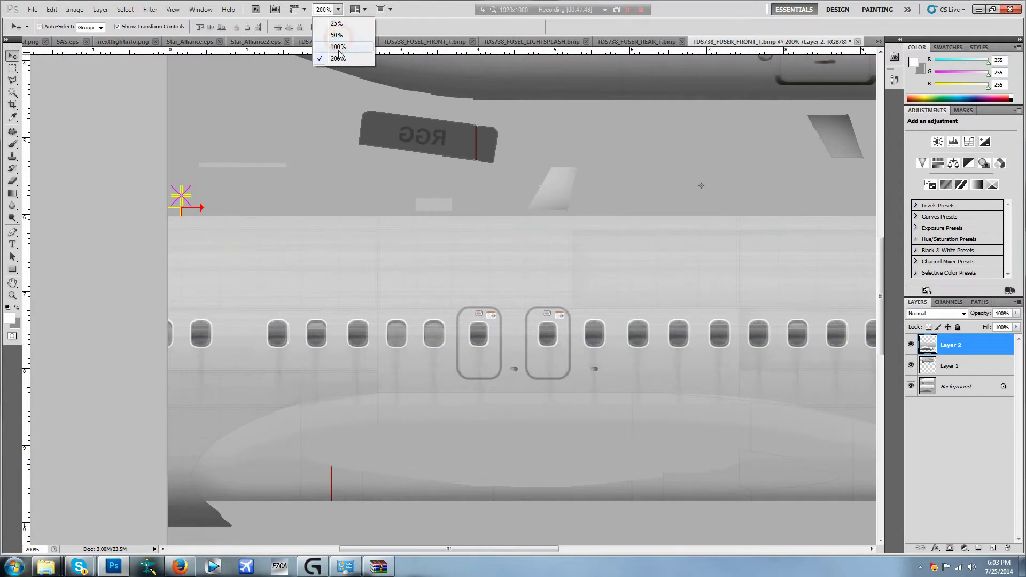
click(338, 47)
click(921, 318)
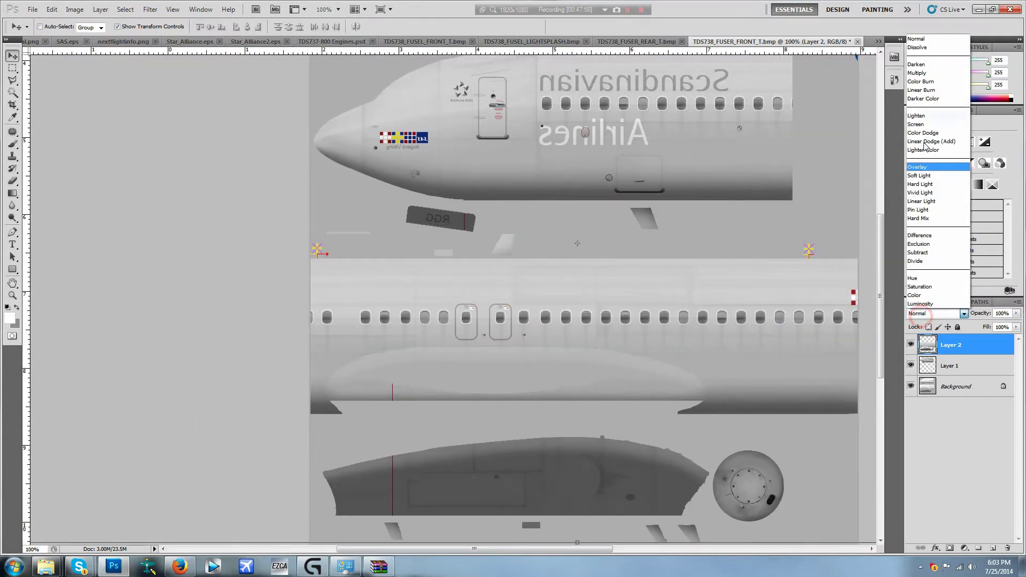
click(931, 73)
click(12, 68)
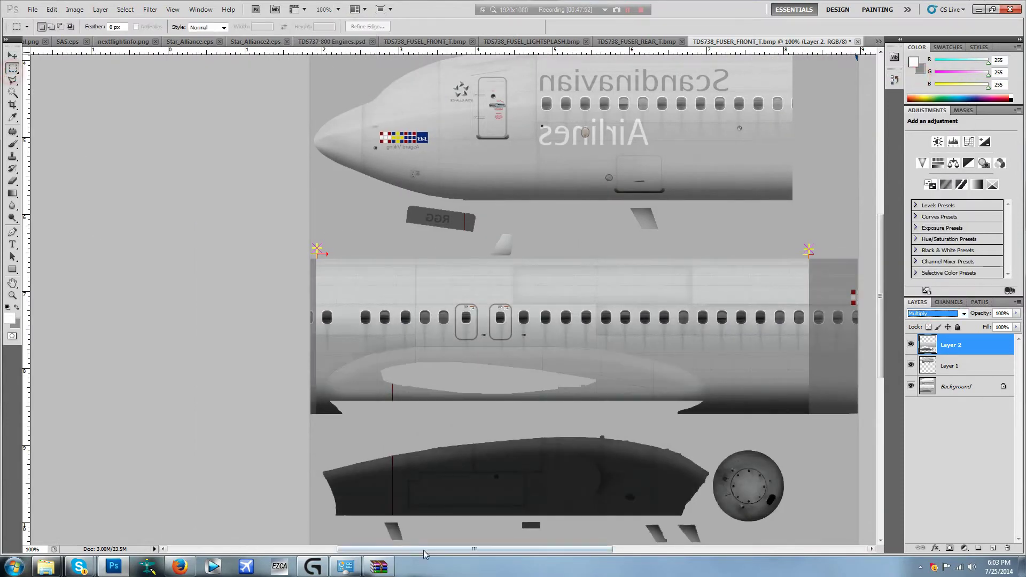
drag(424, 550, 484, 550)
drag(700, 229, 670, 458)
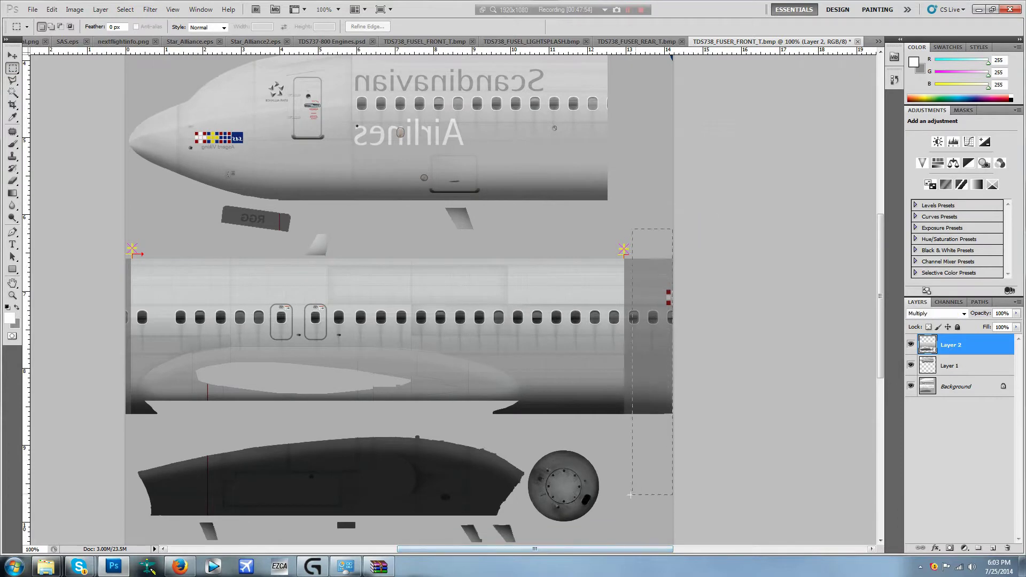
key(Delete)
right_click(600, 270)
click(634, 275)
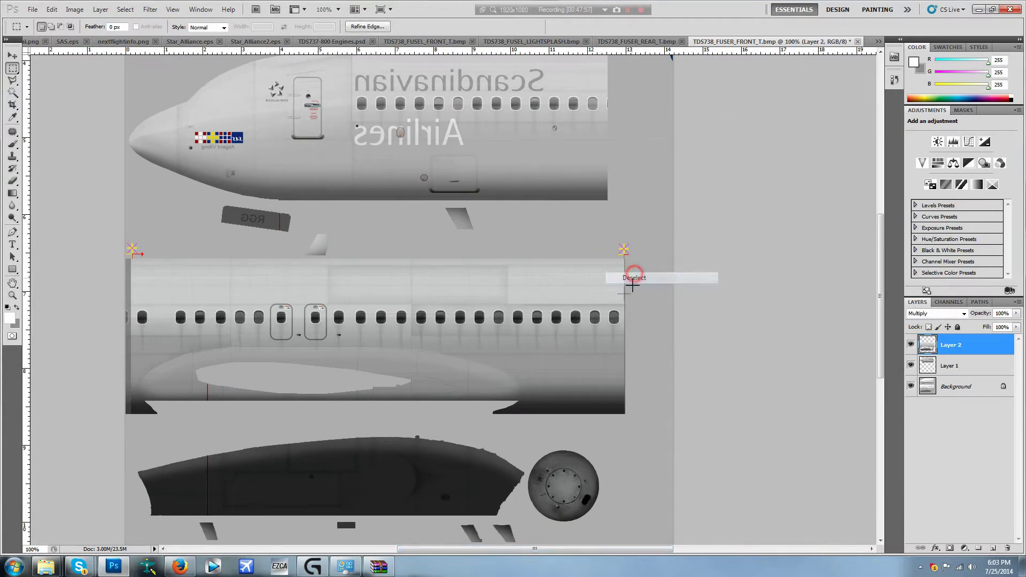
- Return Layer 2 to Normal blending and bring the WinRAR paint kit archive forward
scroll(508, 470, down, 1)
click(941, 314)
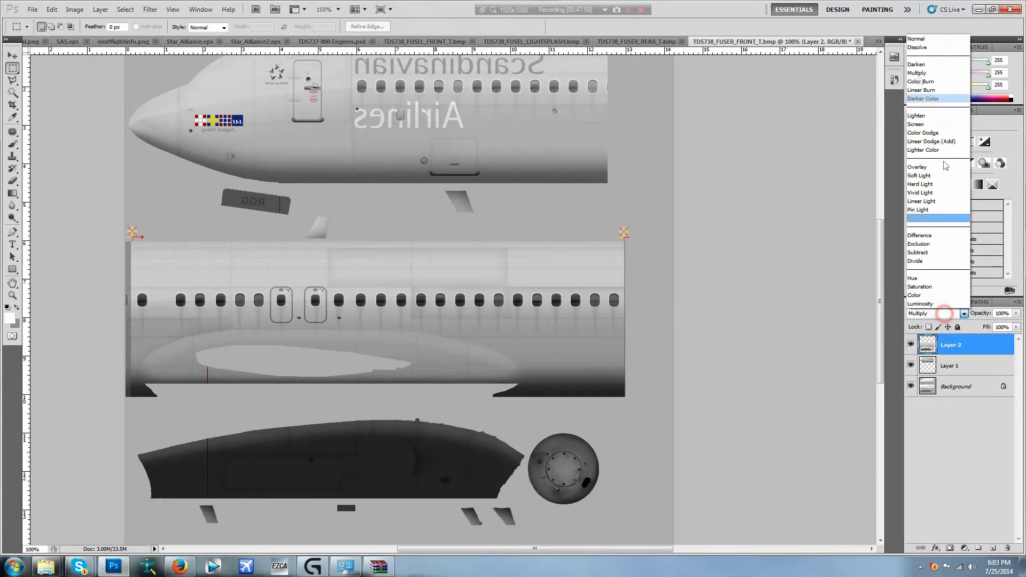
click(930, 39)
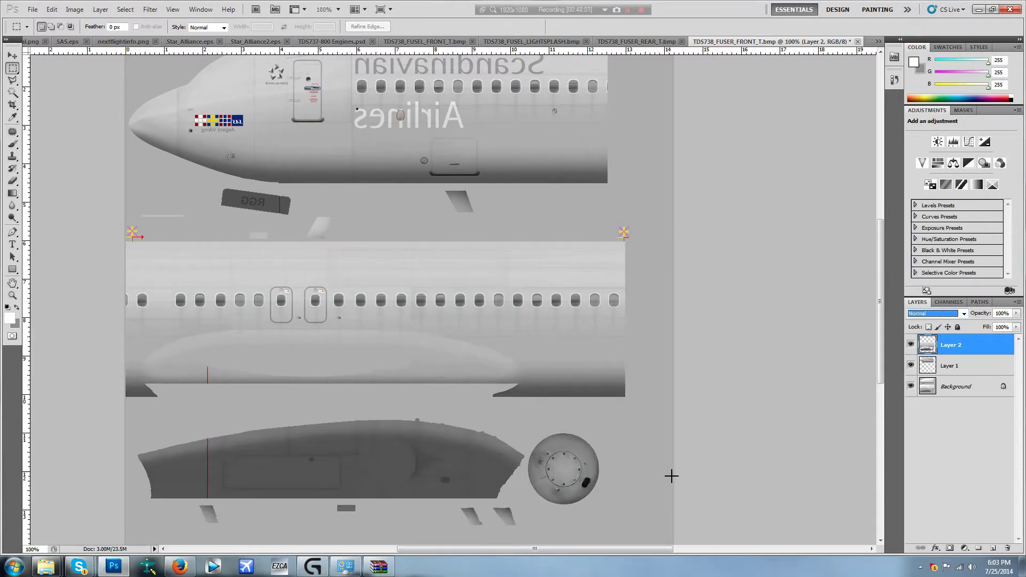
click(378, 567)
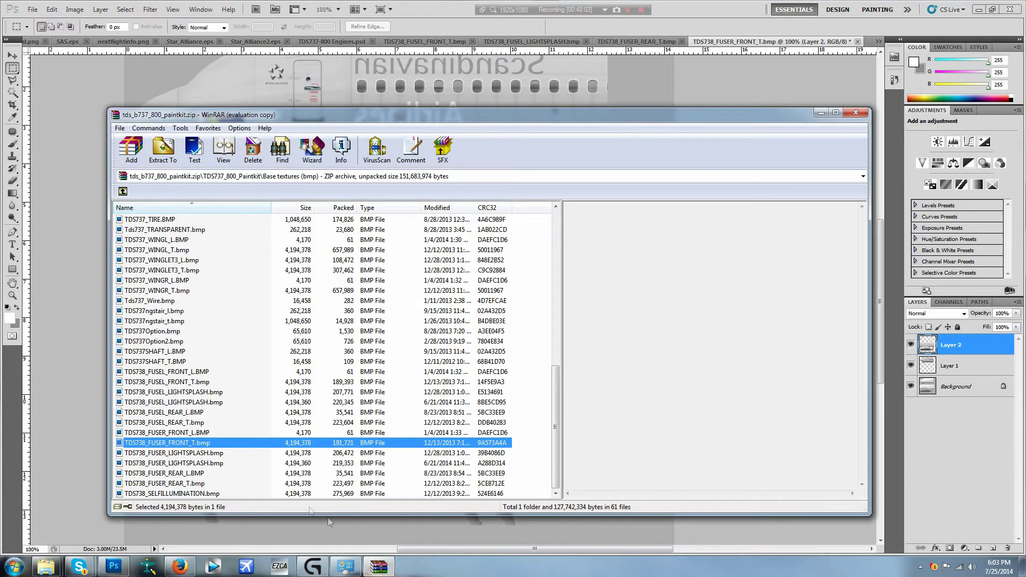
- Extract TDS738_FUSER_LIGHTSPLASH.bmp from WinRAR, replacing the old copy, and paste the fuselage as Layer 1
click(85, 416)
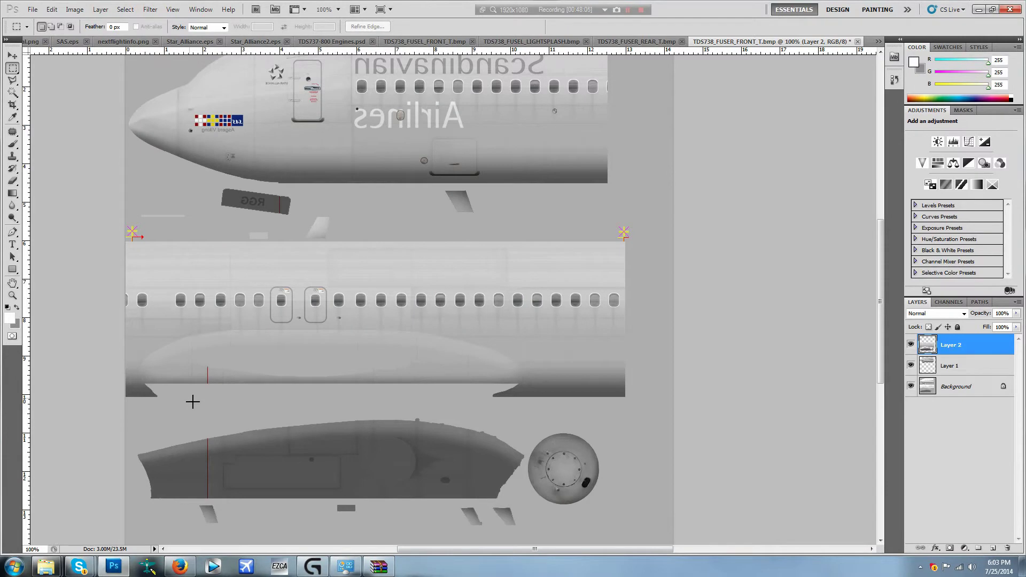
click(878, 42)
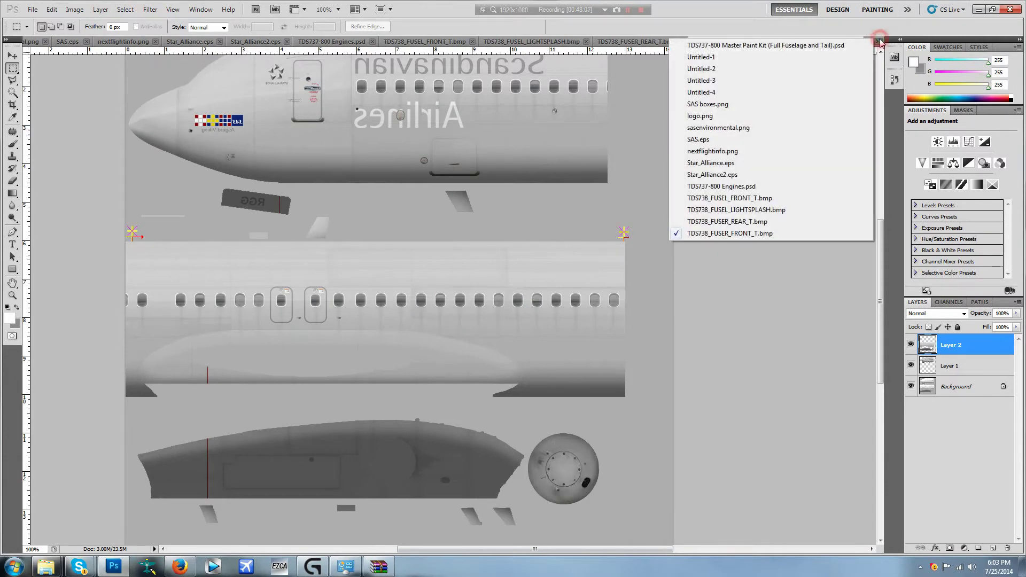
click(647, 516)
click(378, 567)
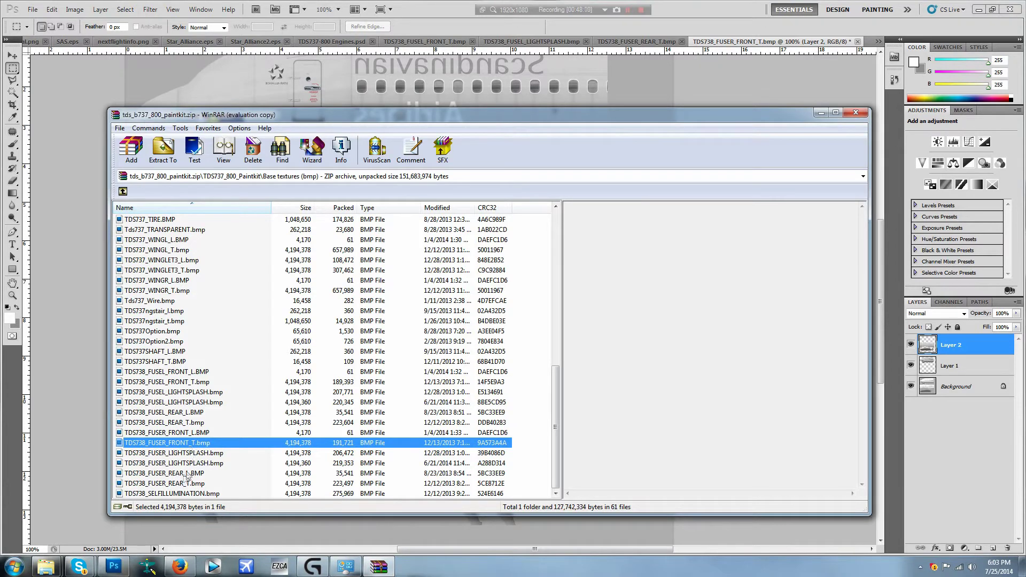
click(153, 453)
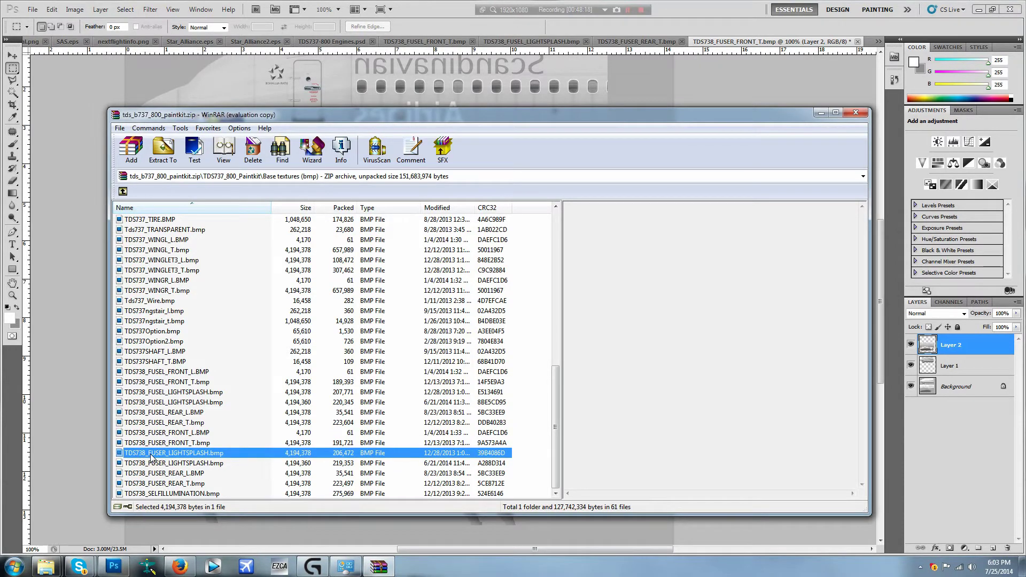
double_click(152, 456)
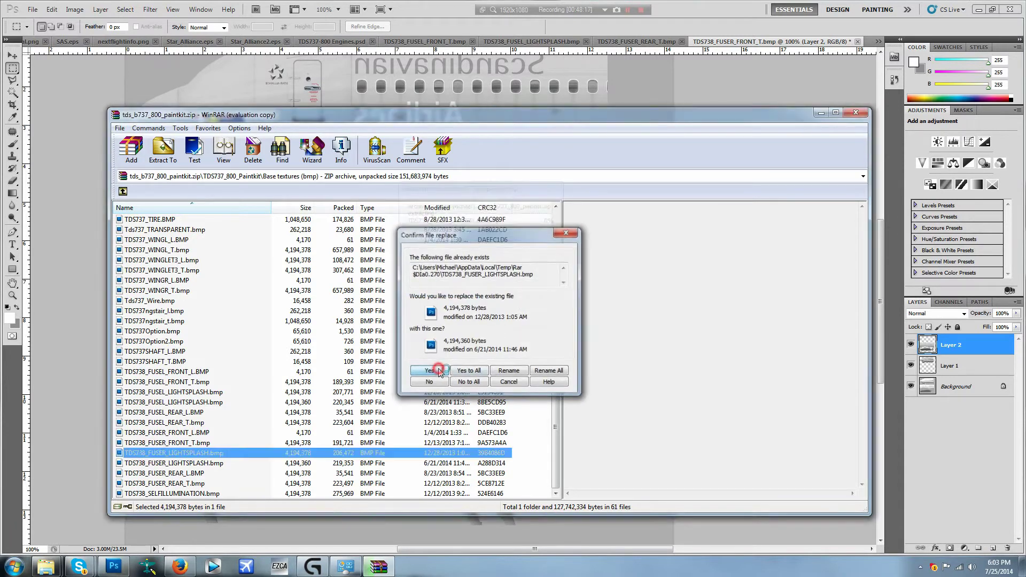
click(431, 371)
key(ctrl+v)
- Position the pasted SAS tail fin layer over the template's fin and view it at 100%
key(v)
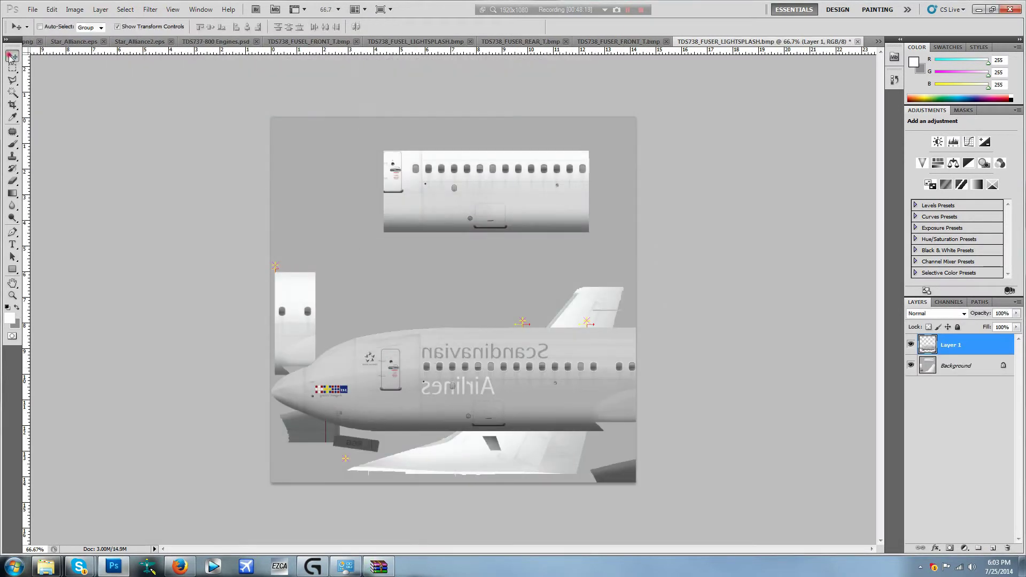
drag(450, 333, 241, 459)
drag(396, 435, 344, 443)
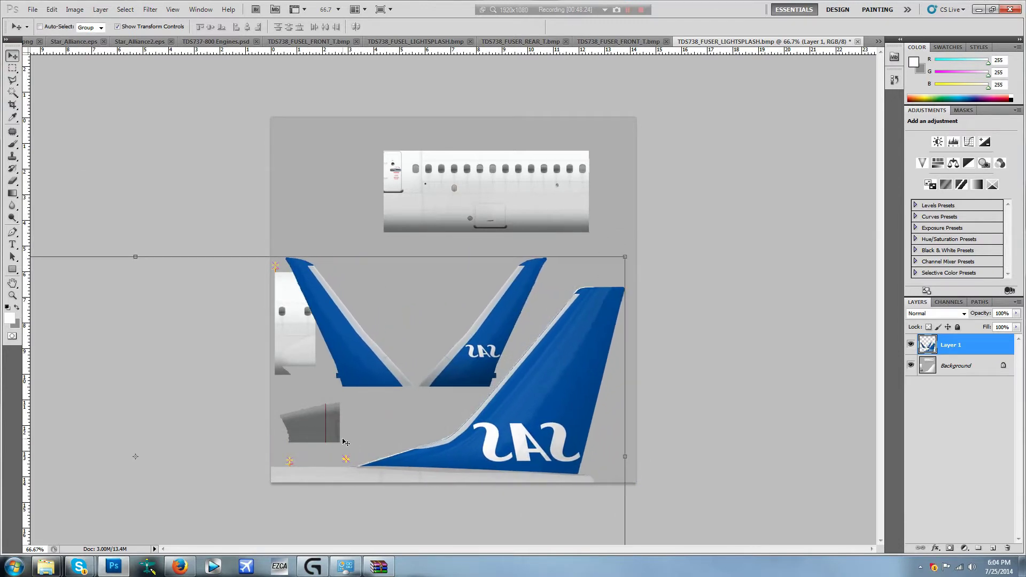
key(Left)
key(Left)
key(Left)
key(Left)
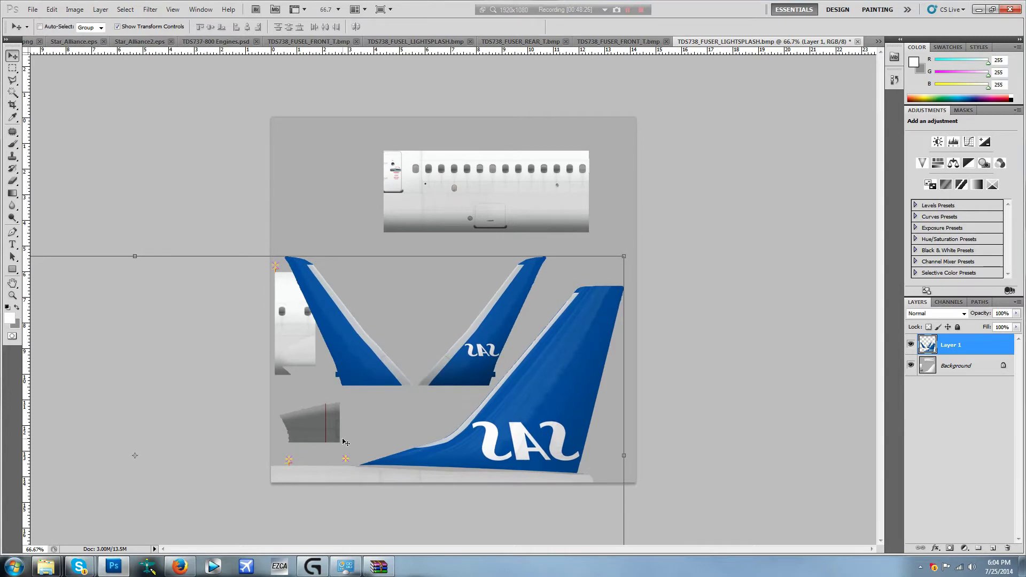
key(Right)
click(338, 9)
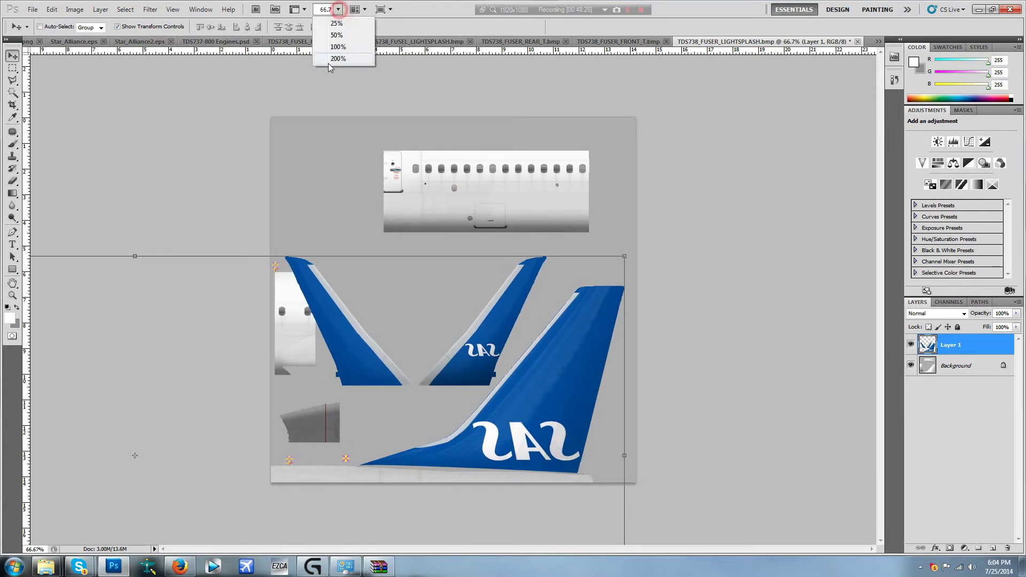
click(338, 47)
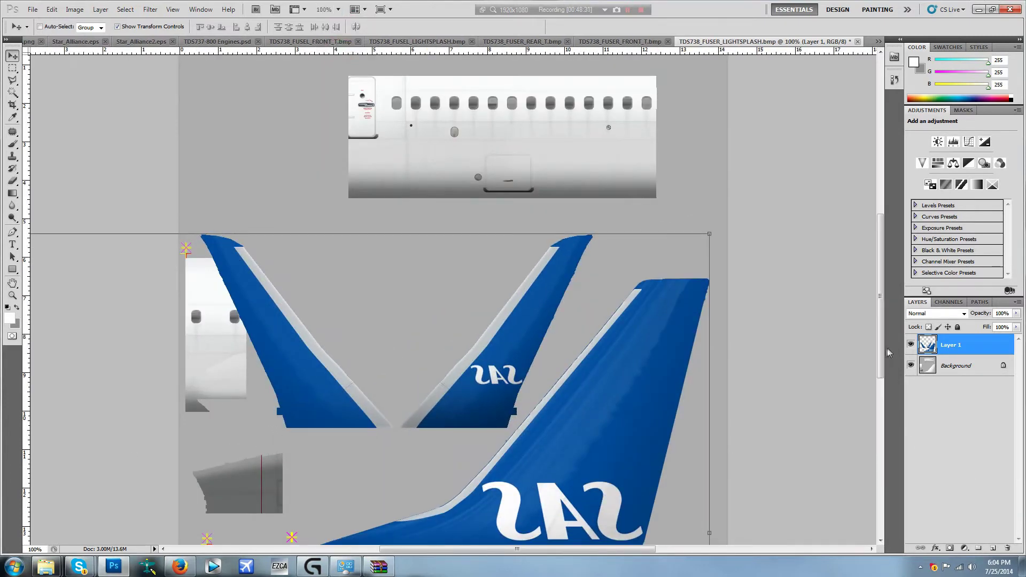
- Cut the two small tails out of Layer 1 with a Polygonal Lasso outline
drag(880, 353, 879, 379)
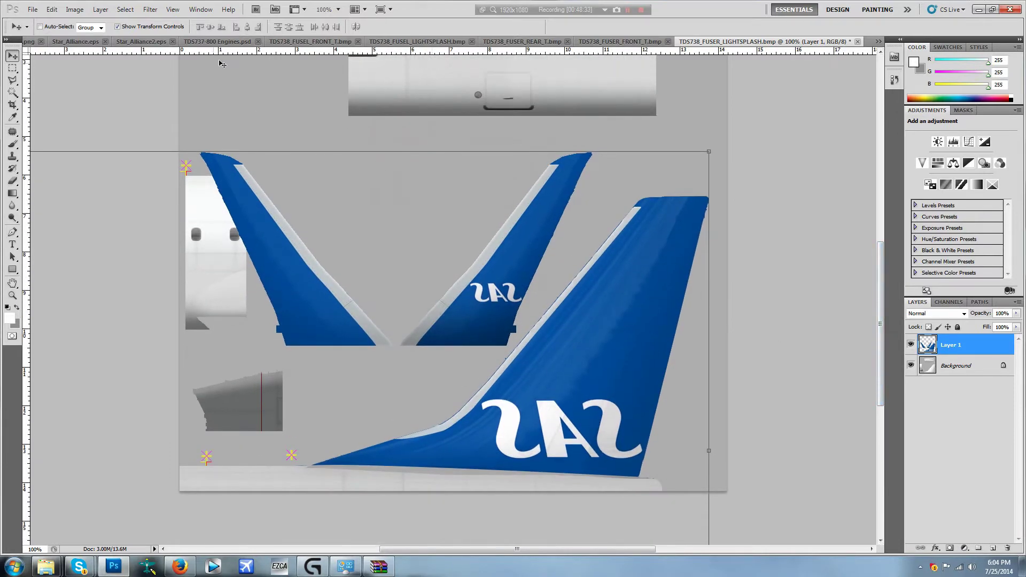
click(12, 80)
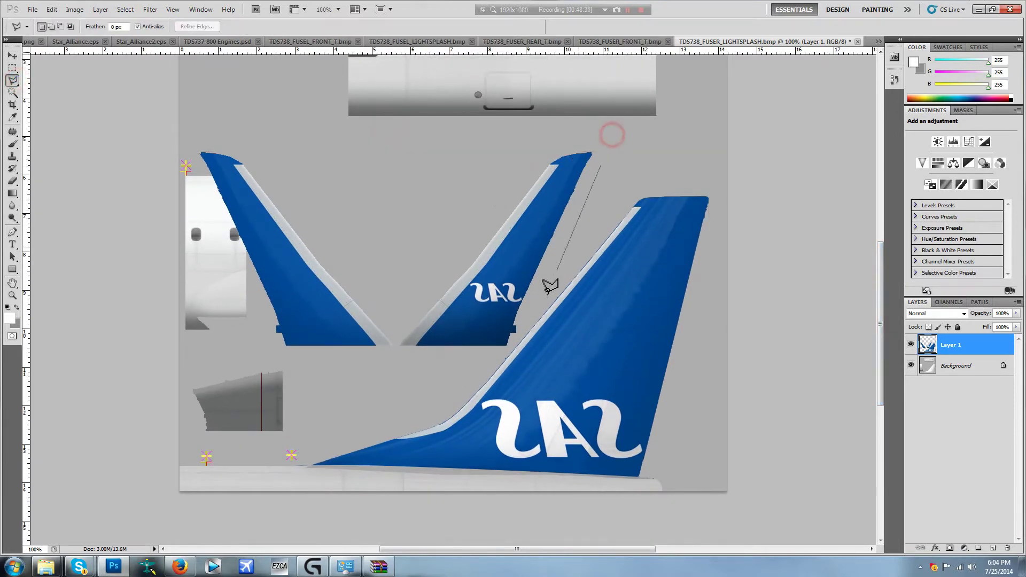
click(534, 315)
click(510, 352)
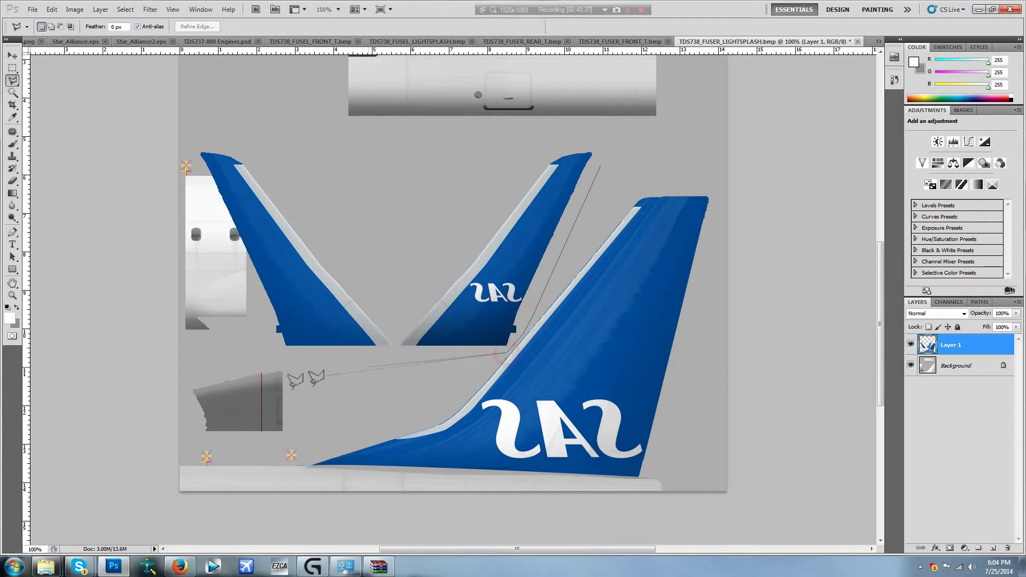
click(198, 363)
click(155, 140)
click(188, 124)
click(419, 156)
click(550, 128)
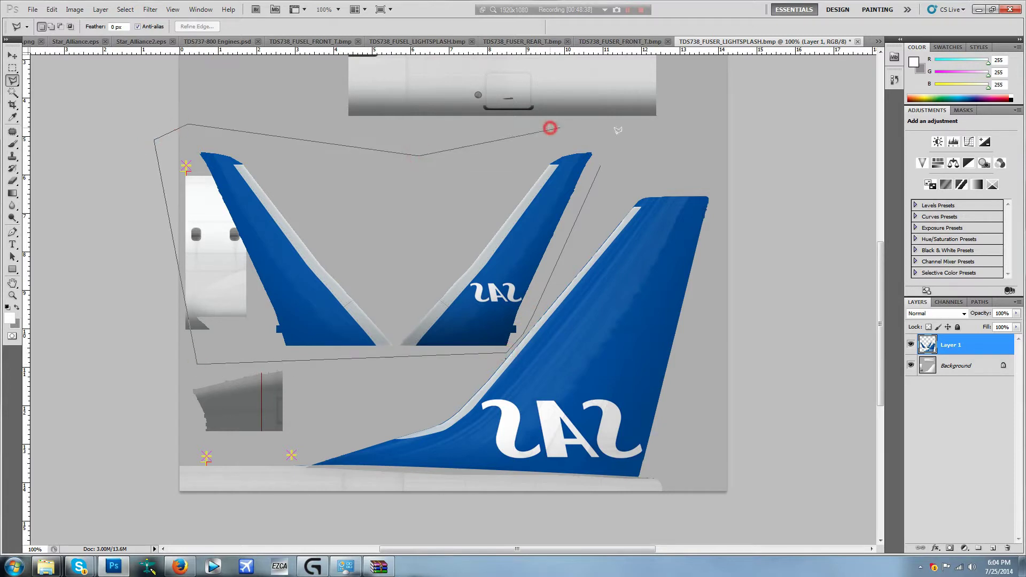
click(603, 166)
key(ctrl+x)
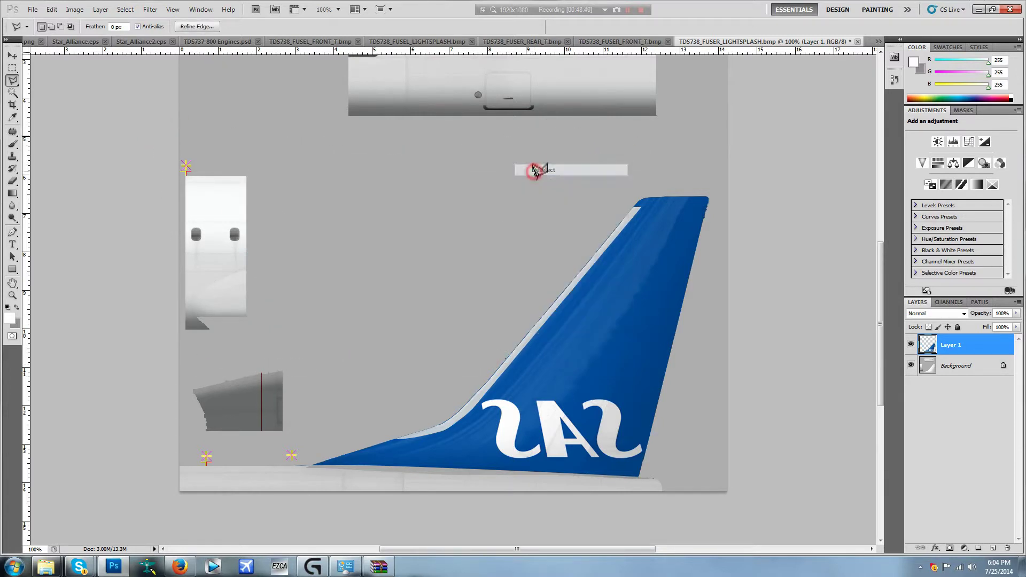
- Check Layer 1 in Multiply, outline the strip below the fin, deselect, and restore Normal blending
click(917, 314)
click(925, 74)
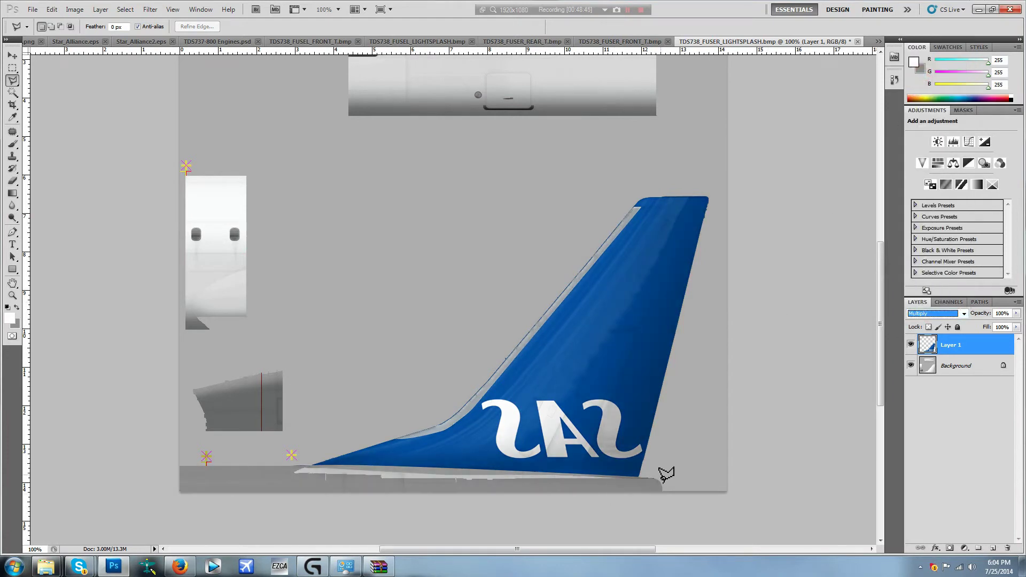
click(359, 485)
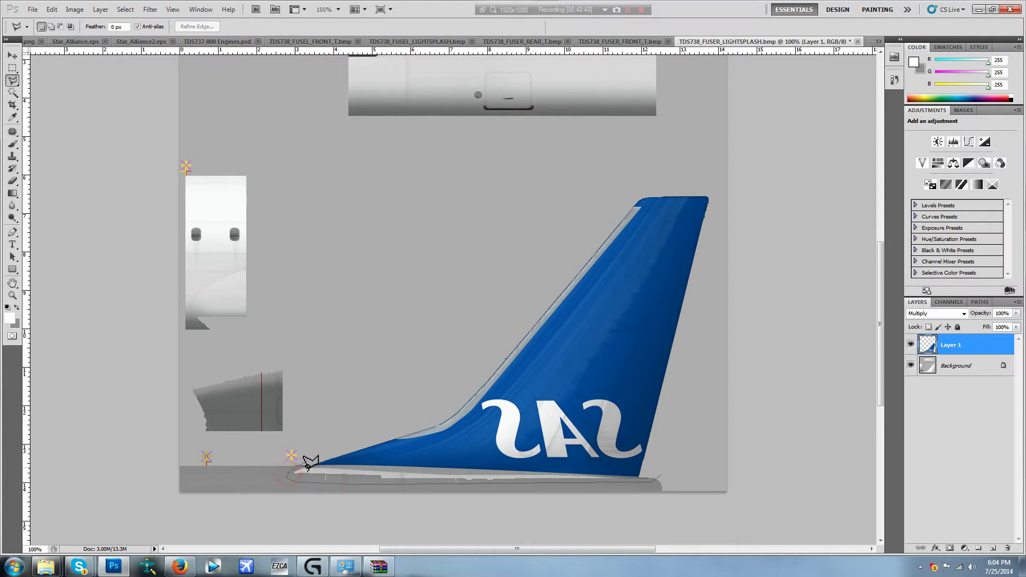
click(218, 509)
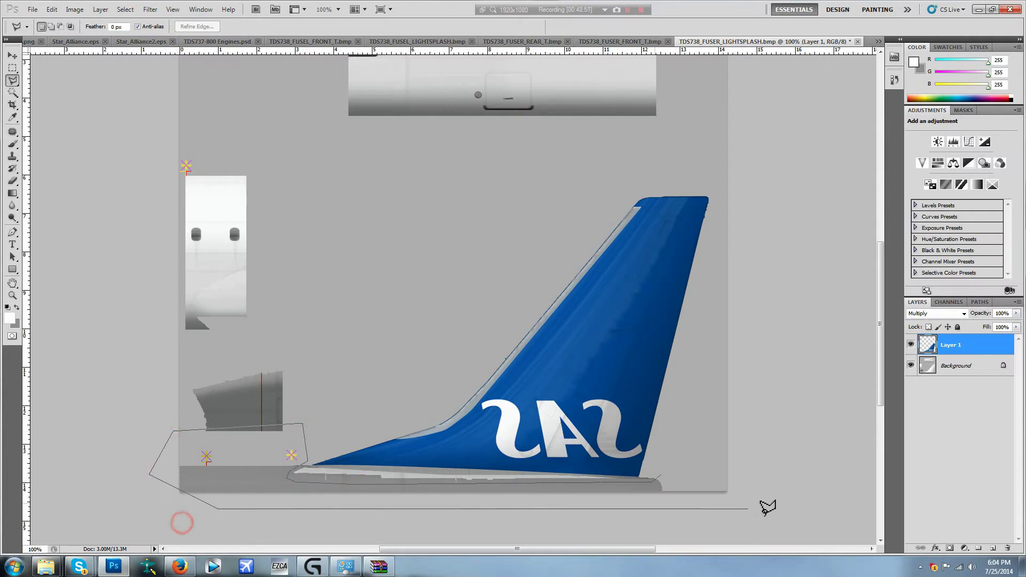
click(707, 504)
click(660, 476)
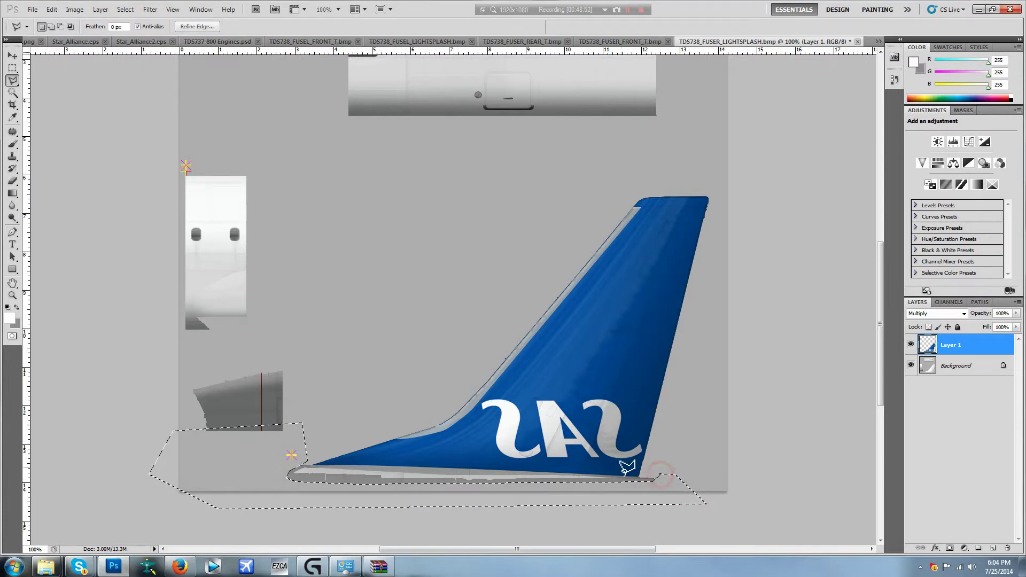
right_click(620, 478)
click(653, 273)
click(910, 316)
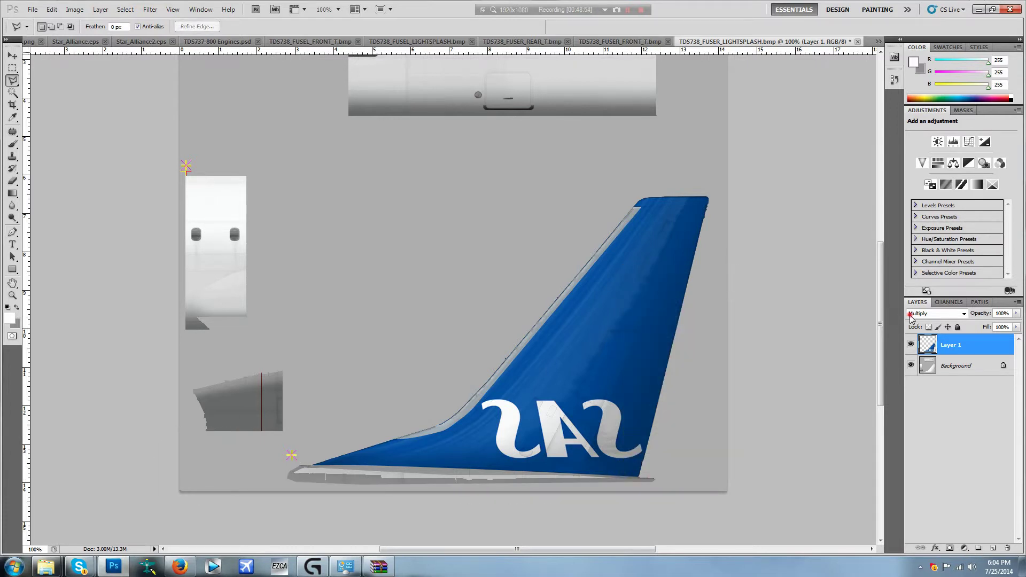
click(917, 39)
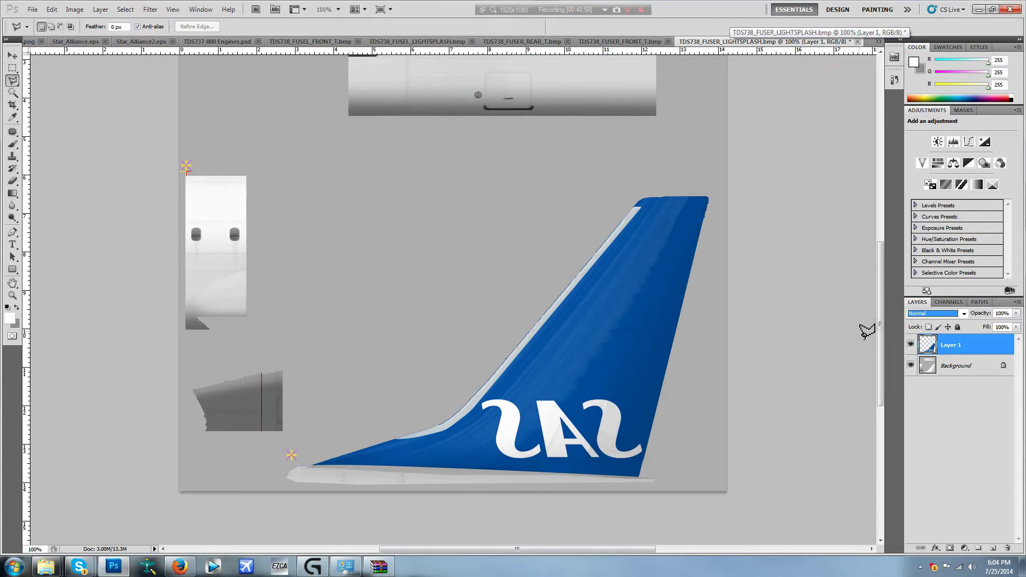
scroll(329, 242, up, 3)
- Paste the mirrored fuselage as Layer 2, set it to Multiply, and align it over the template
key(ctrl+v)
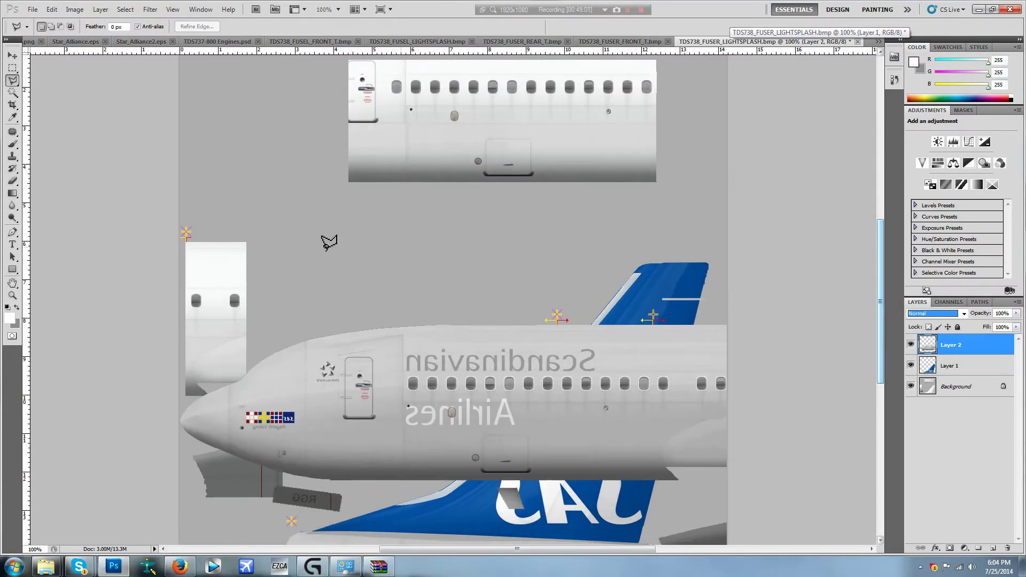
click(14, 55)
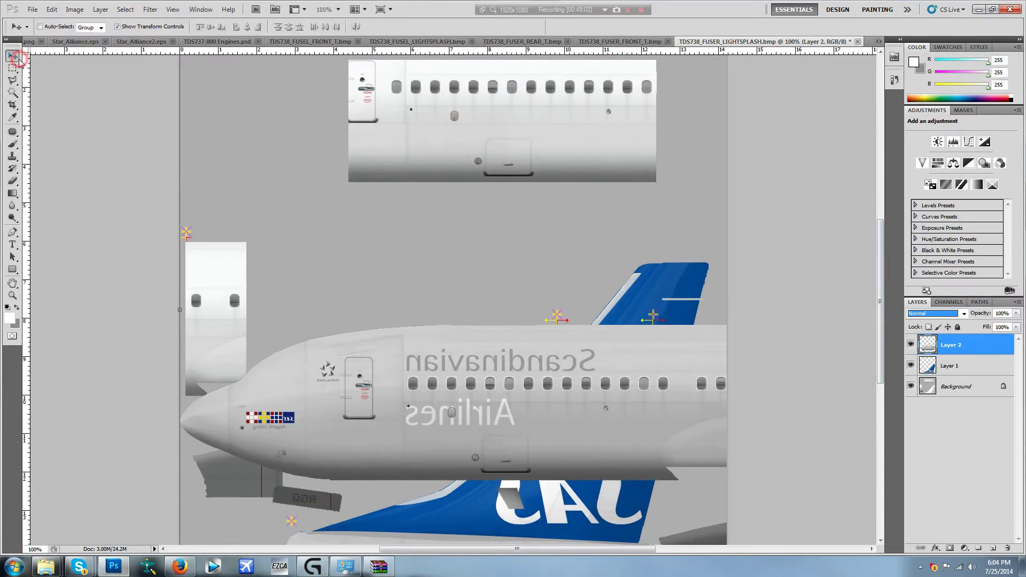
click(960, 315)
click(925, 67)
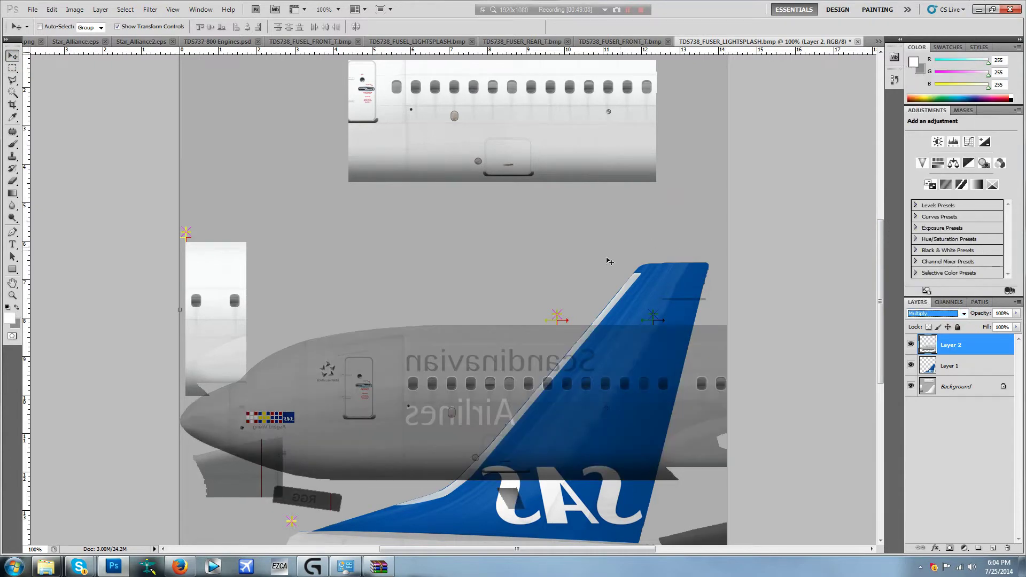
drag(405, 419, 263, 395)
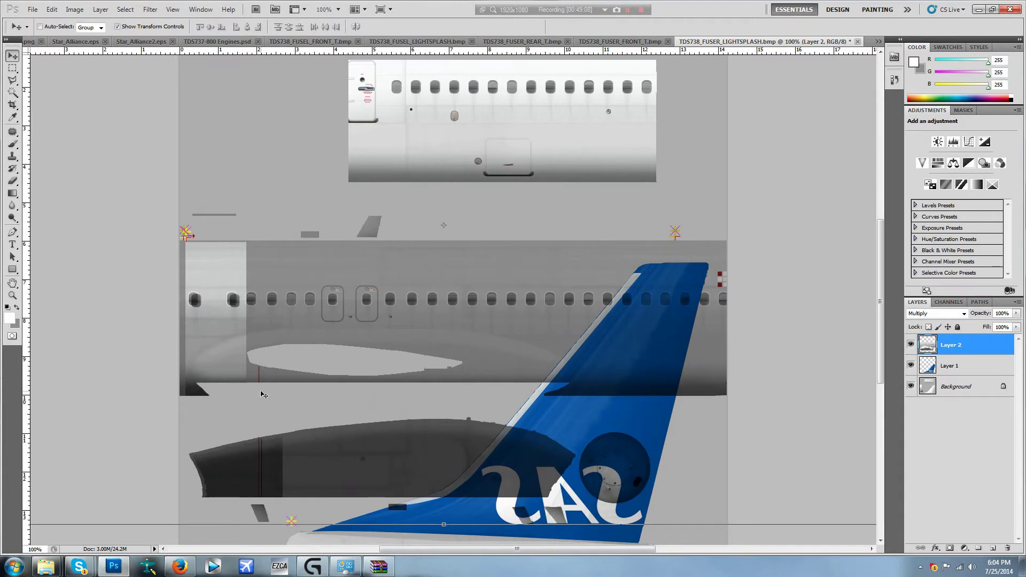
key(Right)
key(Right)
key(Right)
key(Down)
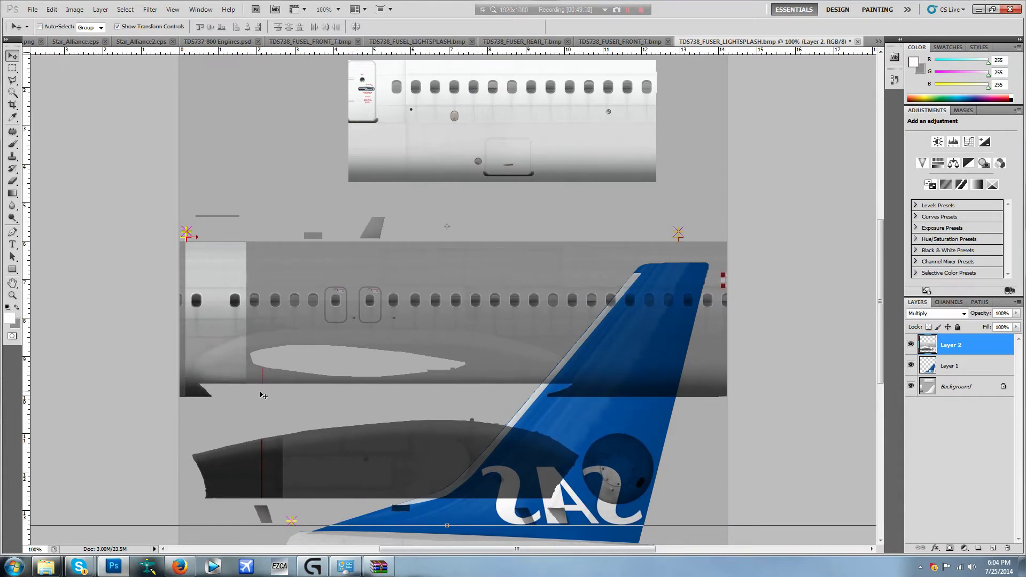
key(Down)
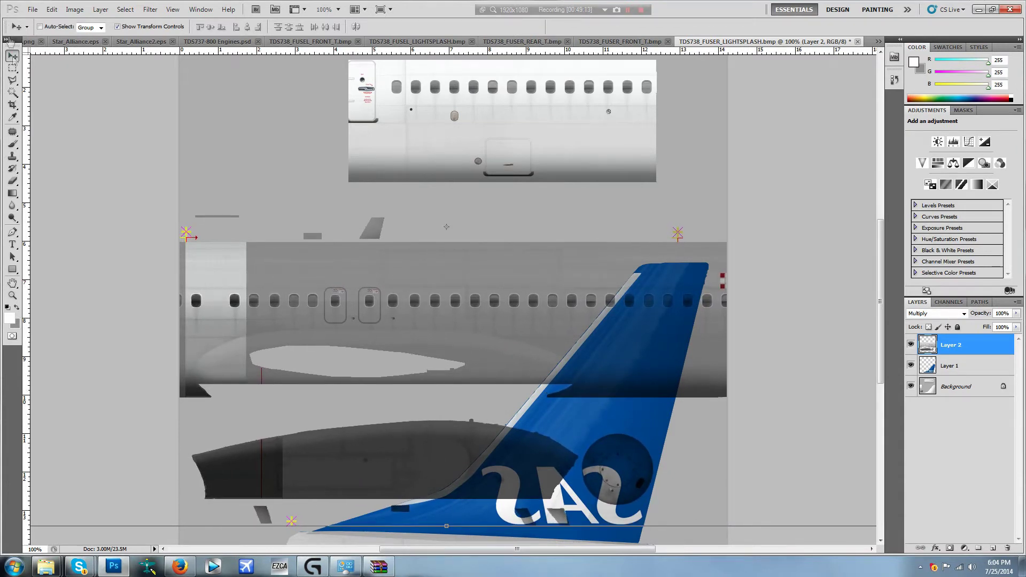
- Erase the excess fuselage with rectangular selections, leaving a narrow piece over the left section
click(13, 69)
drag(322, 536, 287, 551)
key(Delete)
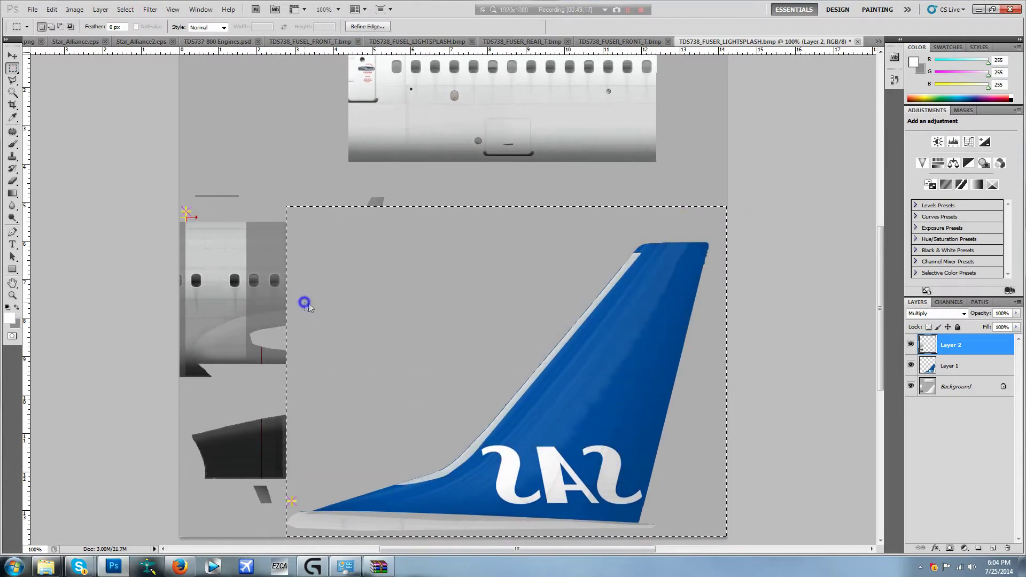
click(327, 307)
drag(313, 212, 279, 330)
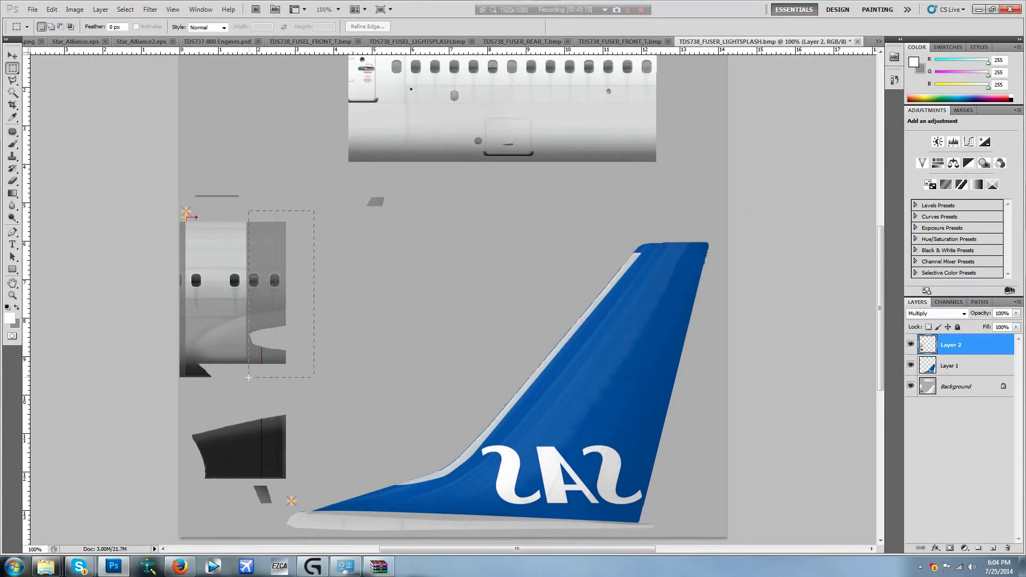
key(Delete)
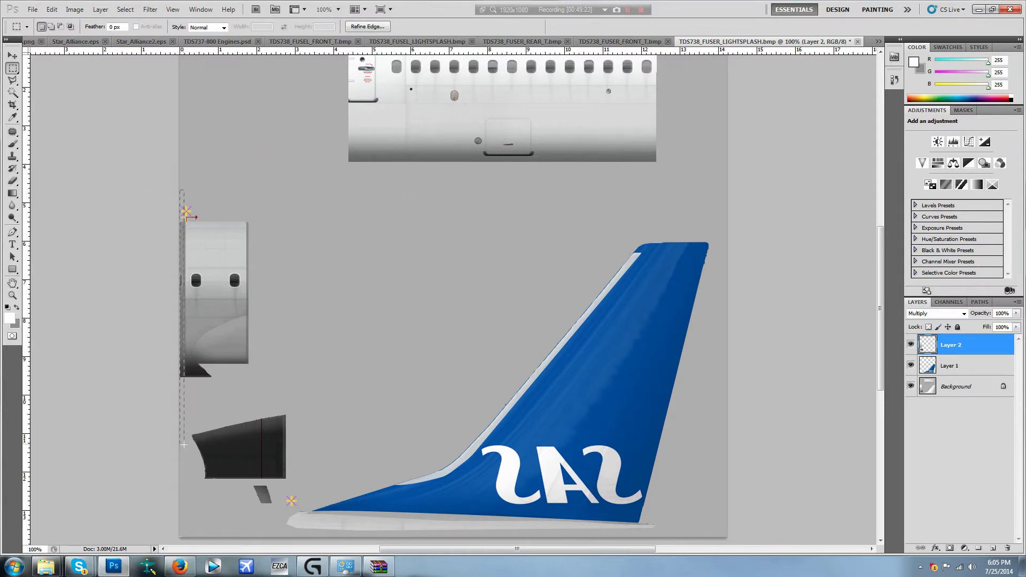
drag(184, 445, 183, 344)
key(Delete)
key(ctrl+d)
- Return Layer 2 to Normal blending and paste another fuselage as a new layer
click(931, 313)
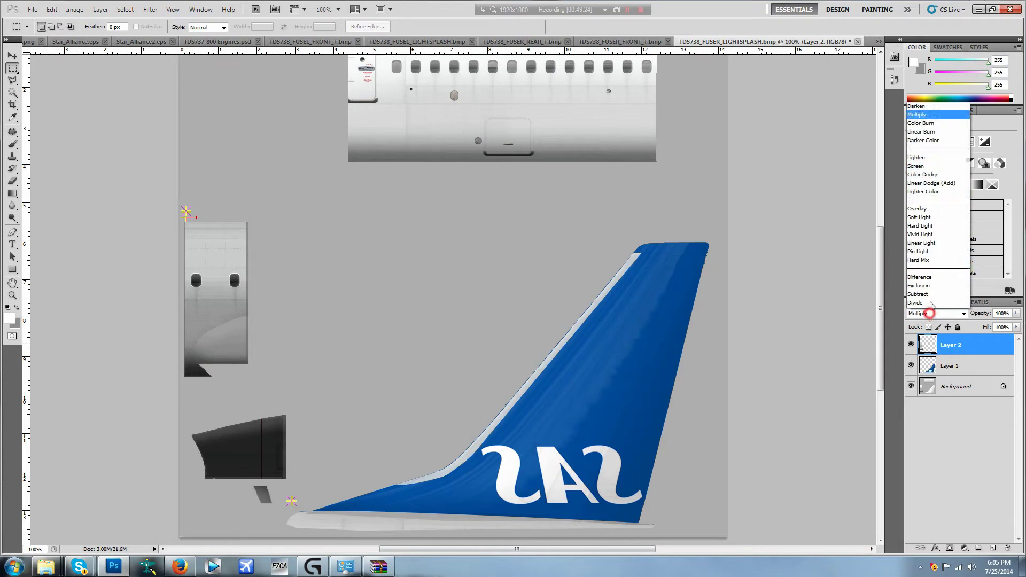
click(929, 37)
drag(883, 254, 887, 181)
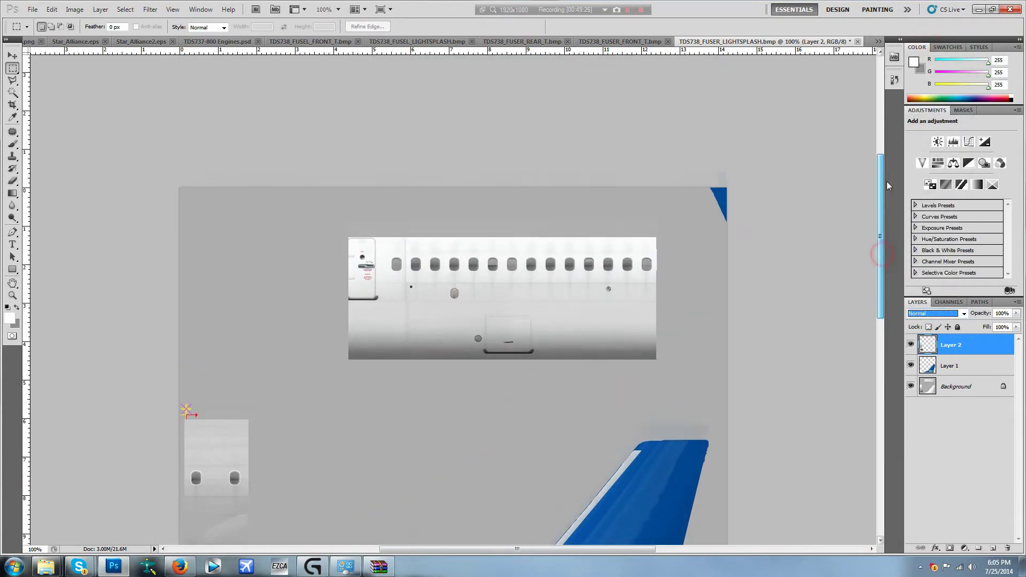
key(ctrl+v)
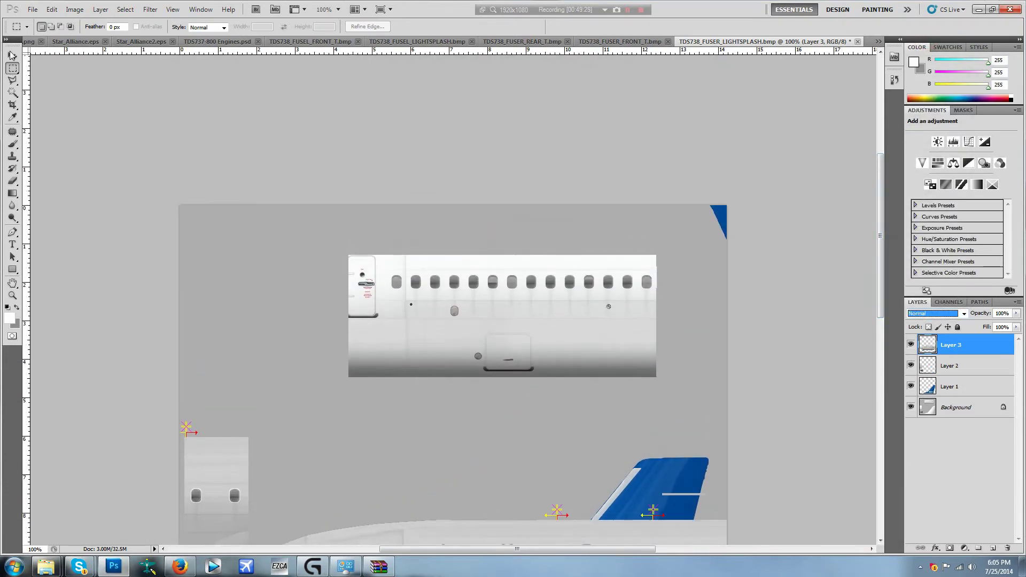
- Move Layer 3's fuselage over the upper template, set it to Multiply, and fine-nudge it at 200% zoom
key(v)
drag(408, 431, 505, 303)
click(937, 313)
click(912, 74)
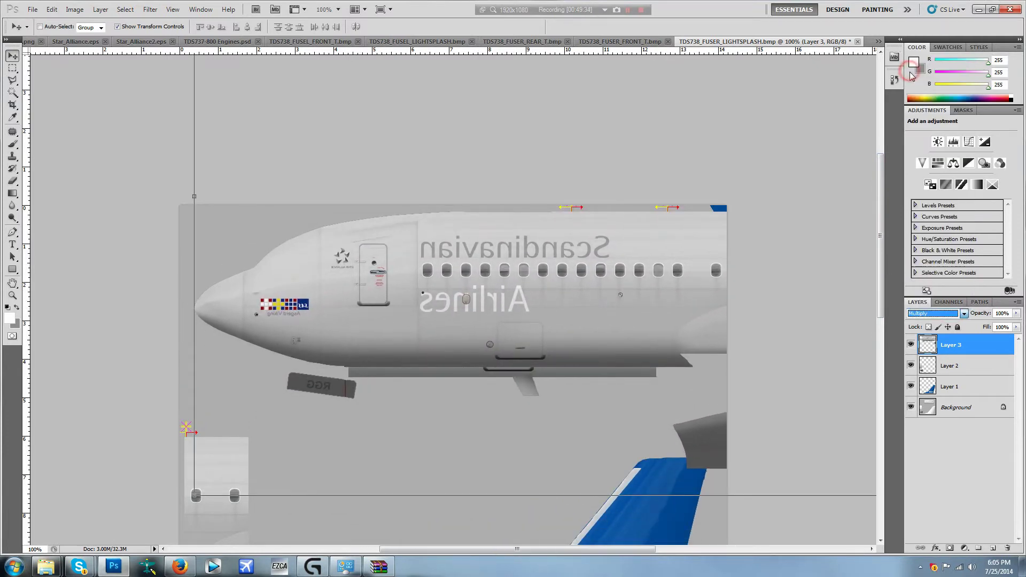
drag(408, 306, 392, 319)
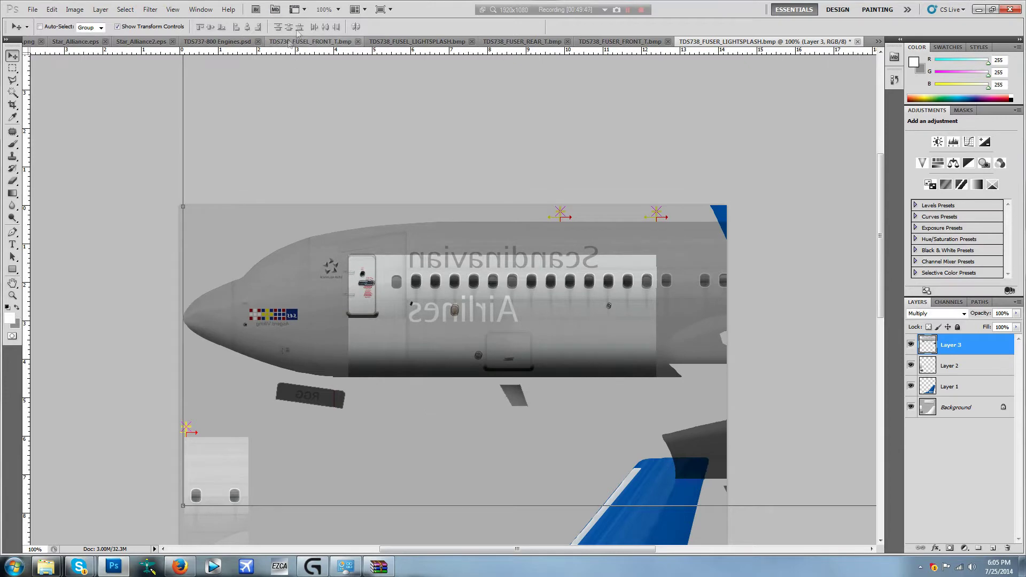
click(338, 9)
click(344, 50)
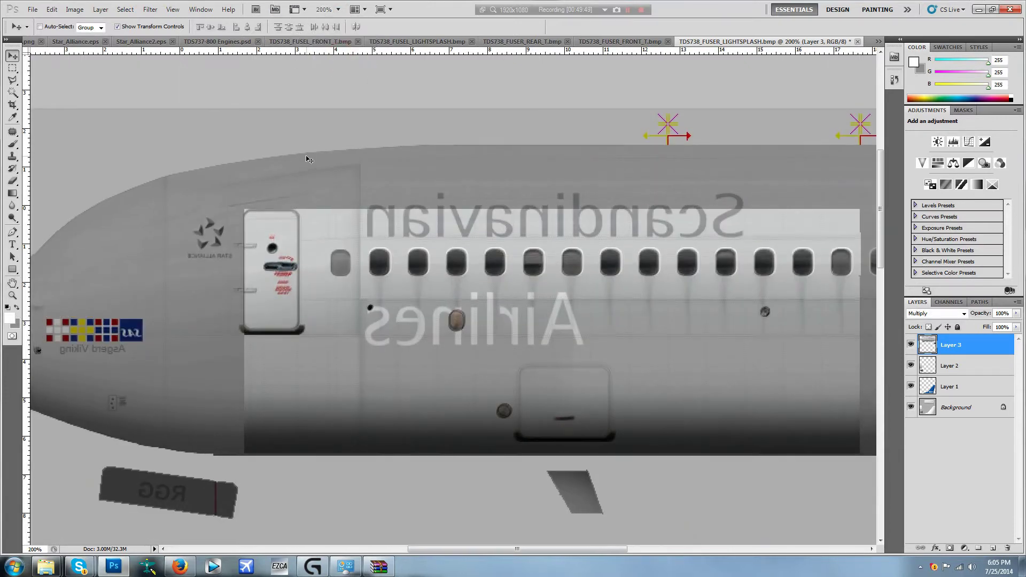
key(Down)
key(Left)
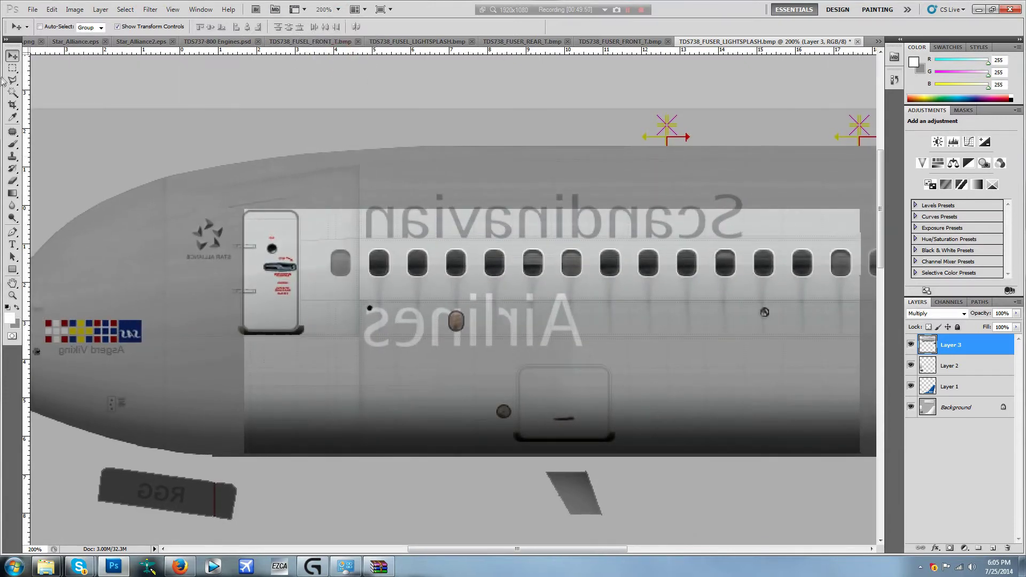
click(13, 67)
click(337, 9)
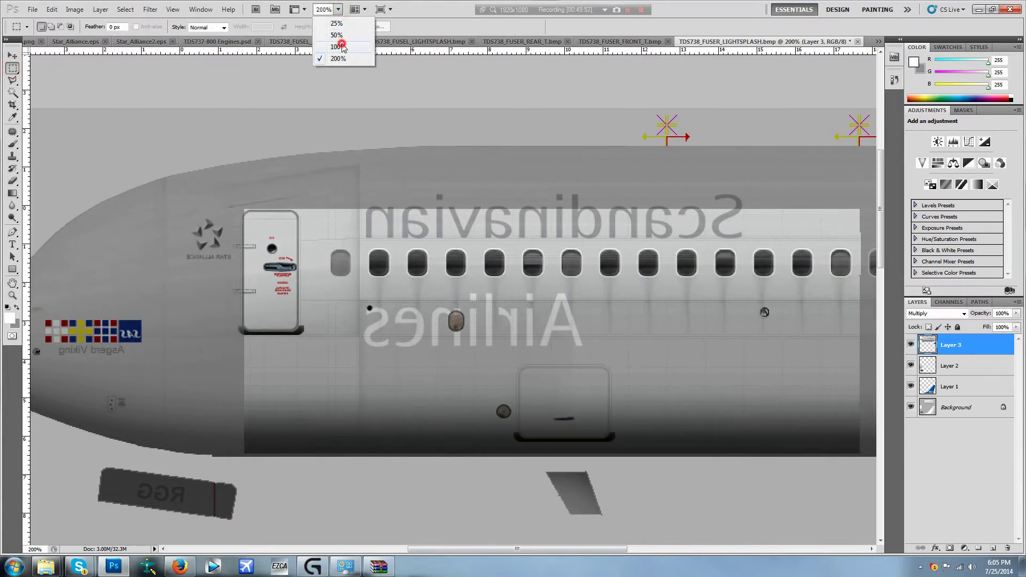
click(342, 47)
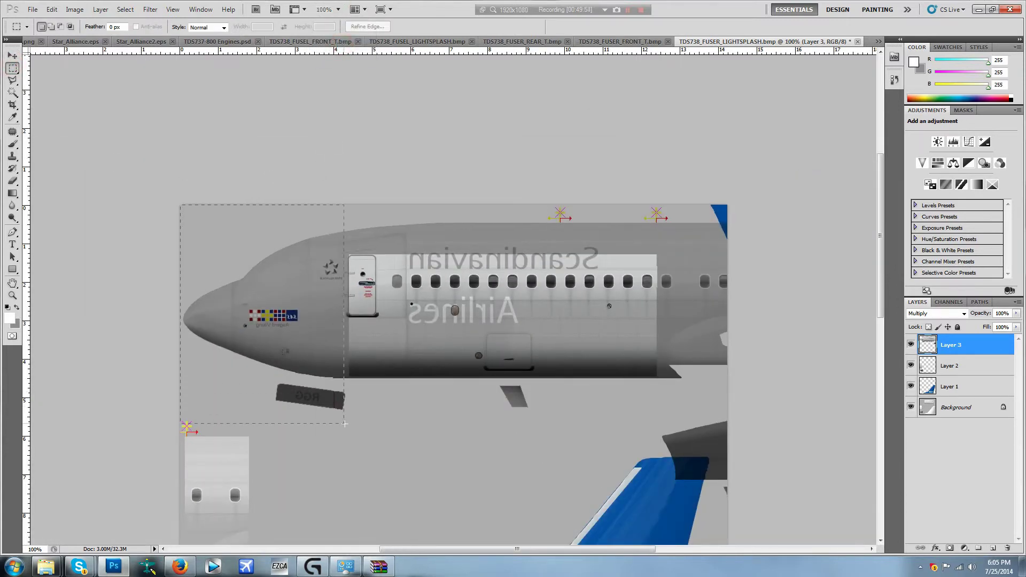
- Erase the excess livery over the nose, a fuselage strip, and the fuselage's right end
drag(348, 428, 346, 427)
key(Delete)
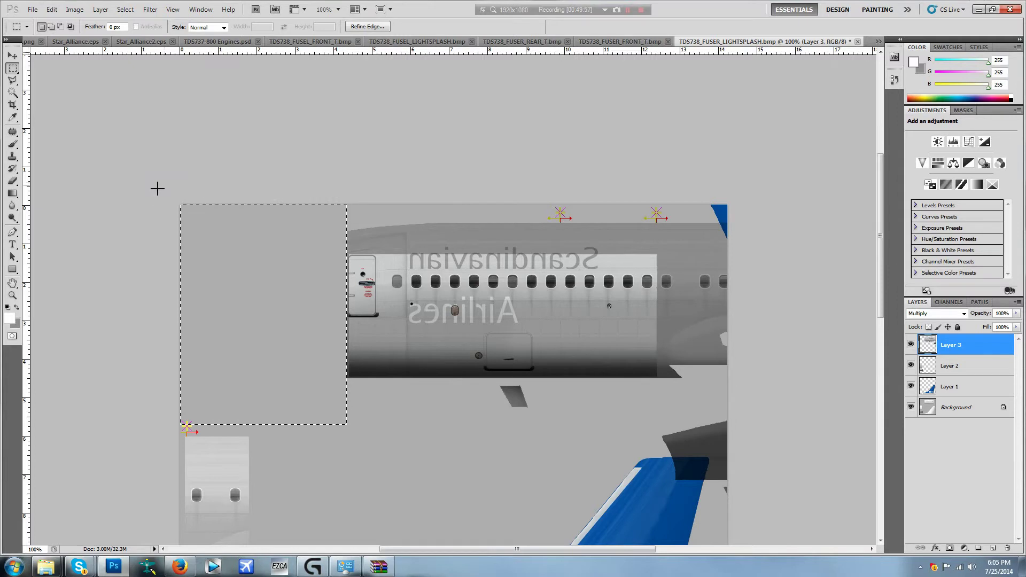
scroll(147, 179, right, 5)
drag(871, 243, 826, 255)
key(Delete)
click(755, 170)
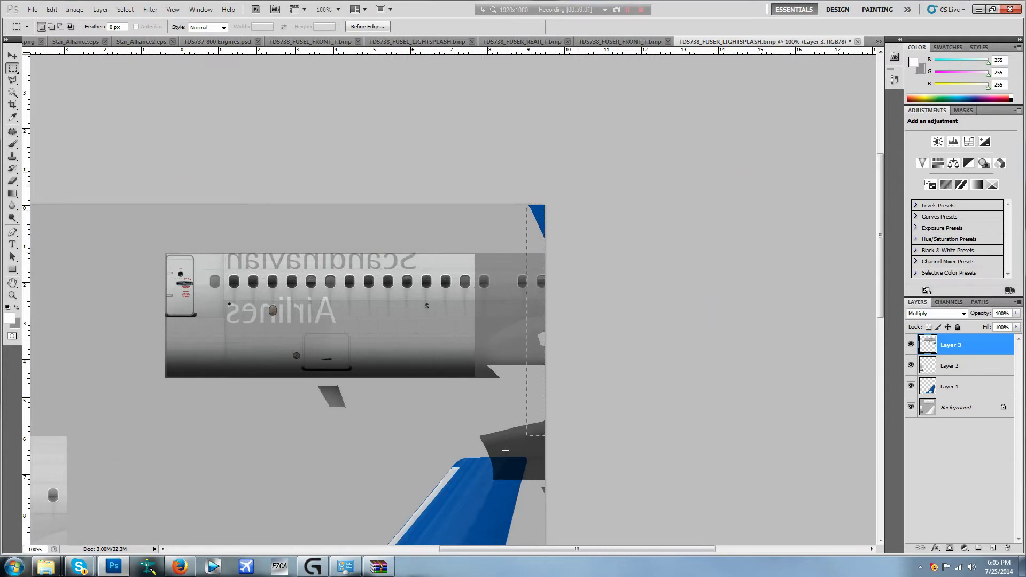
drag(474, 461, 477, 462)
key(Delete)
scroll(476, 462, down, 1)
drag(566, 412, 482, 479)
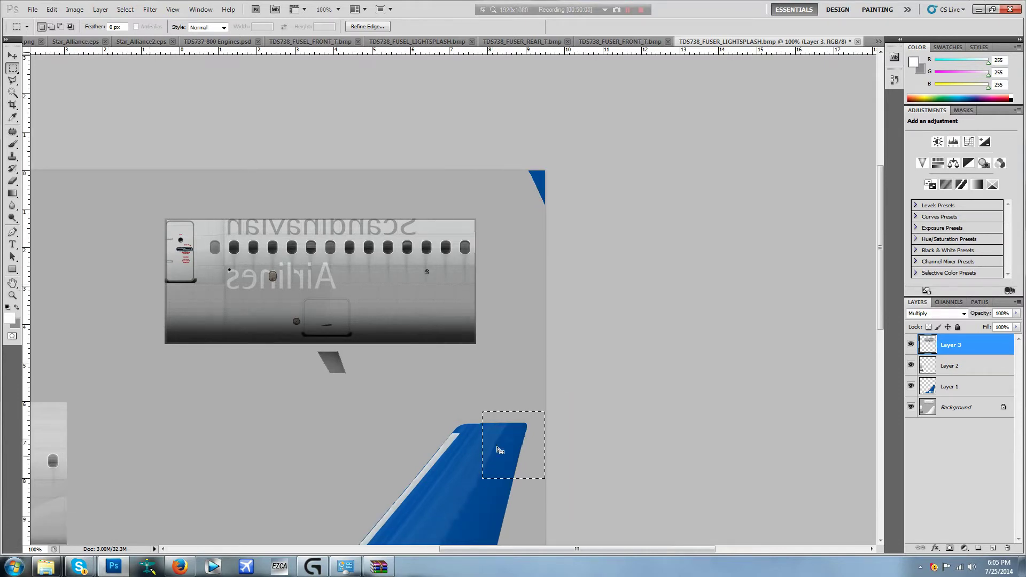
right_click(499, 450)
click(558, 246)
- Set the layer back to Normal blending and make Layer 1 active
click(939, 313)
click(933, 41)
click(972, 362)
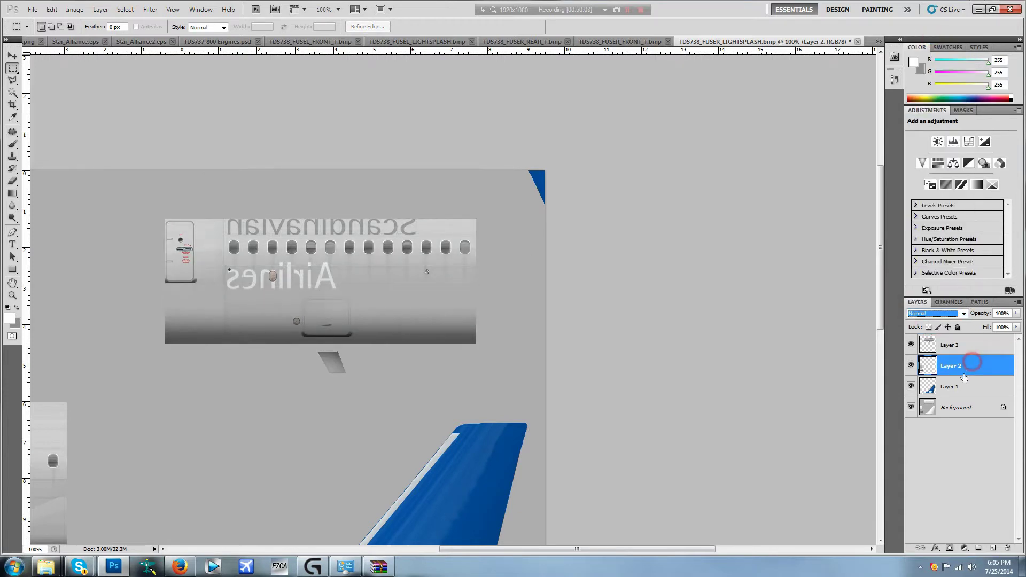
click(962, 379)
- Save the light-splash texture as a BMP on the Desktop, then open TDS738_FUSER_REAR_T.bmp from the paint kit
click(31, 10)
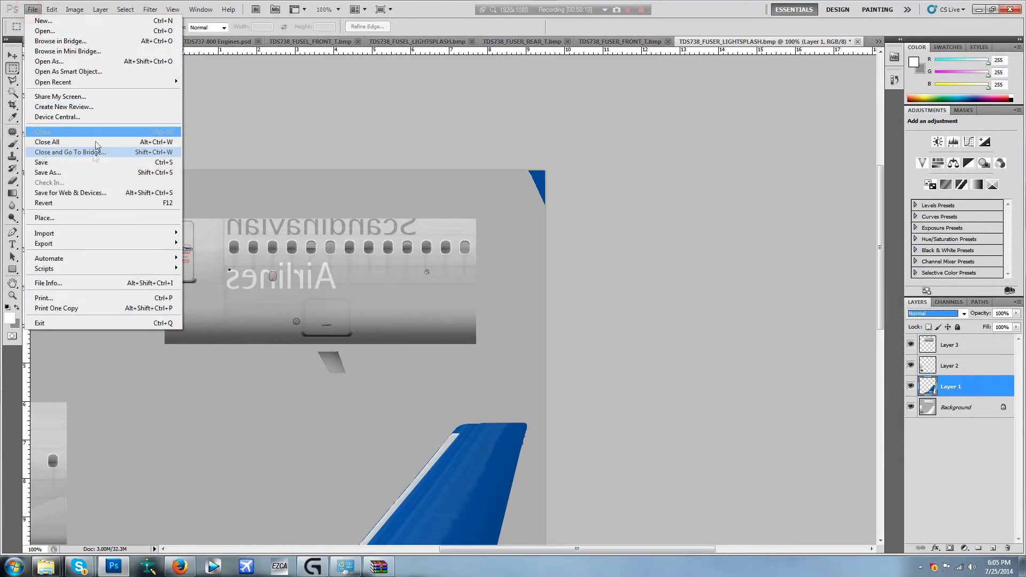
click(91, 172)
click(368, 142)
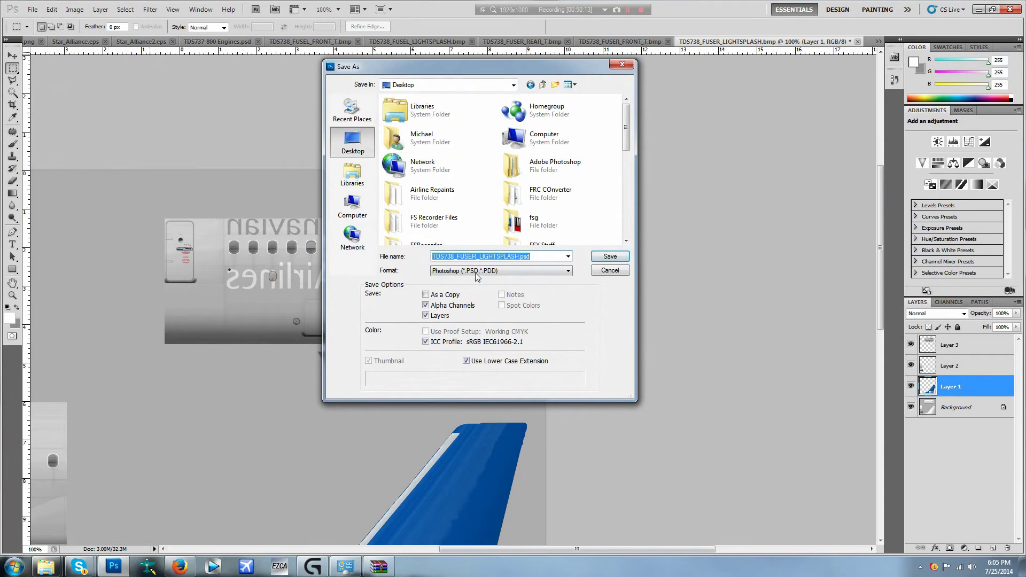
click(568, 270)
click(465, 287)
click(604, 257)
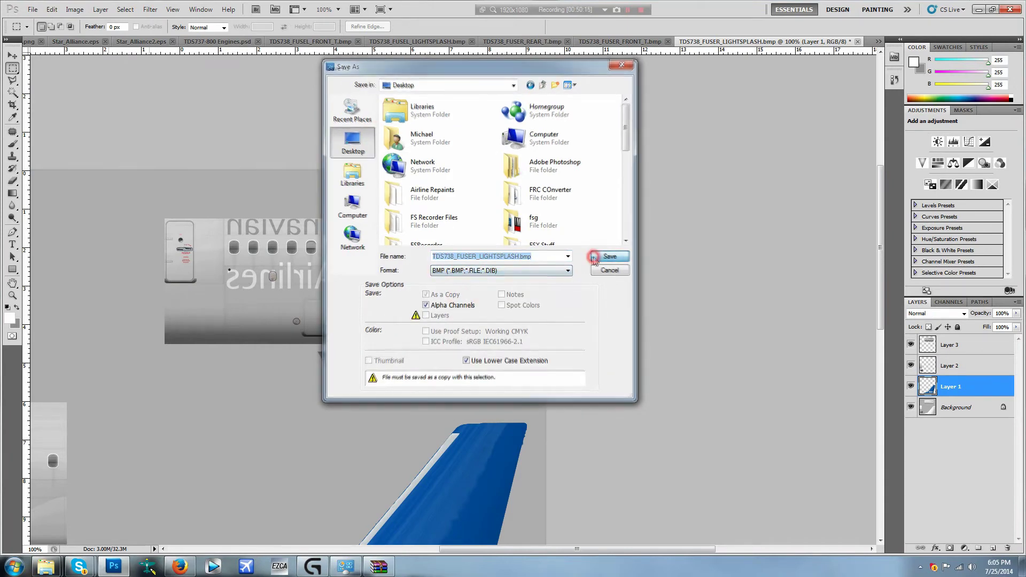
click(527, 166)
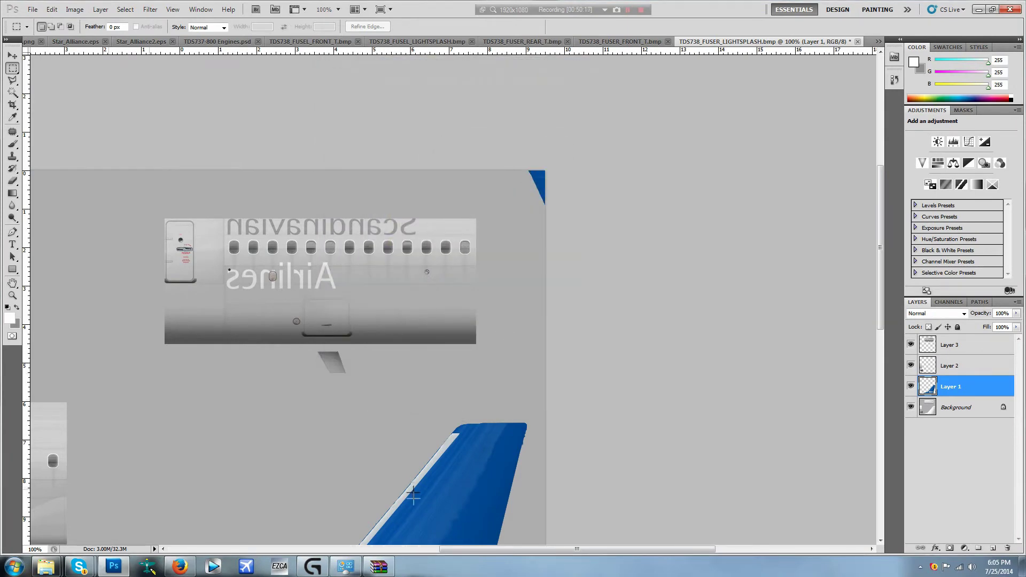
click(393, 570)
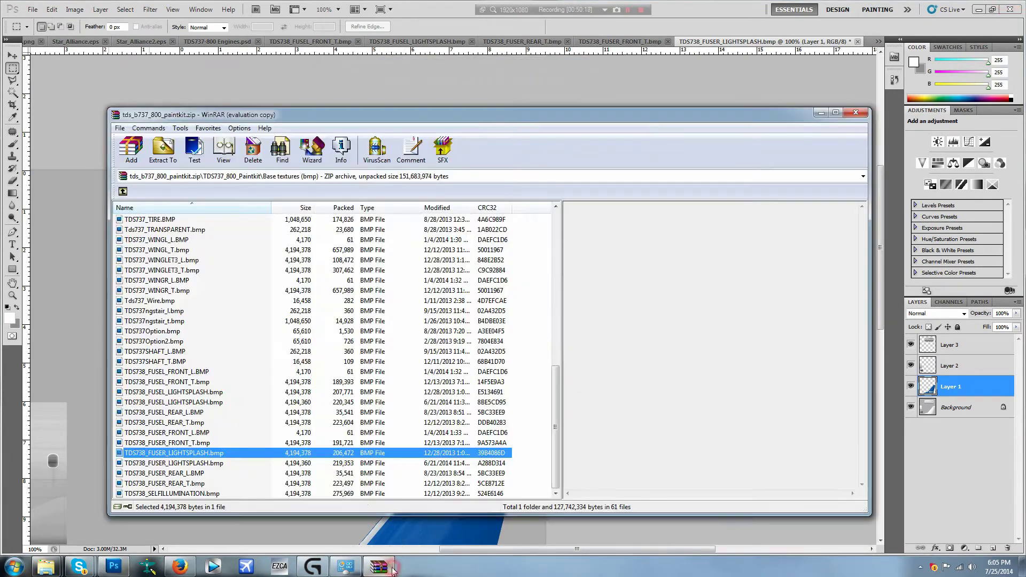
double_click(199, 483)
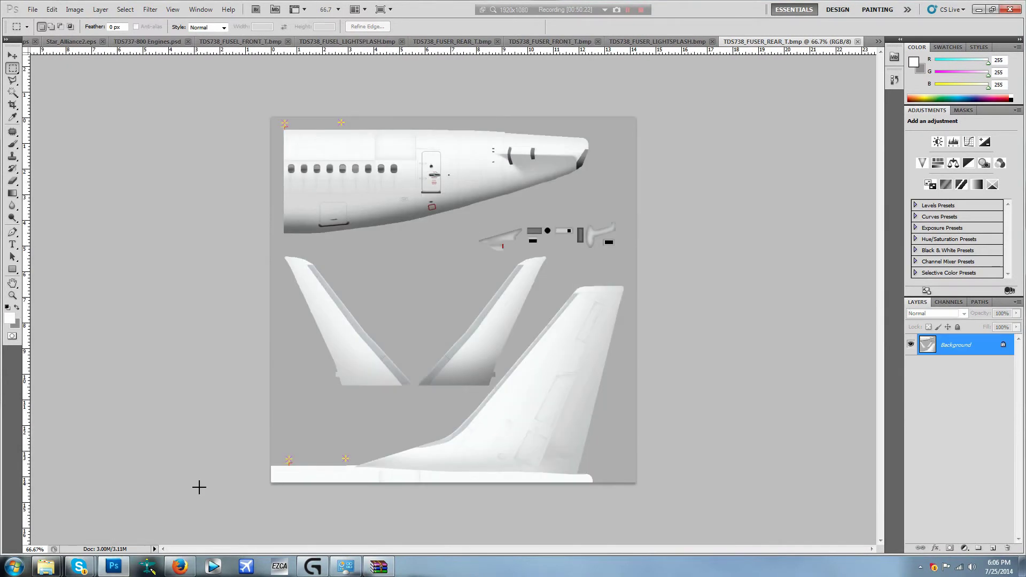
- Paste the SAS livery and place its blue tails over the rear texture's fin and stabilizers at 100%
key(ctrl+v)
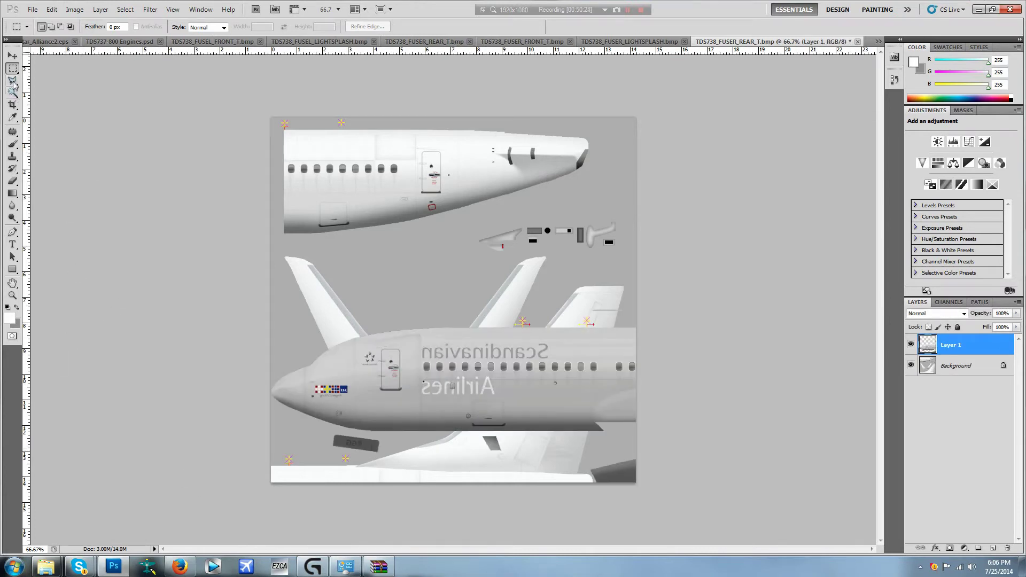
click(12, 54)
drag(568, 342, 210, 385)
key(Left)
key(Left)
key(Left)
key(Left)
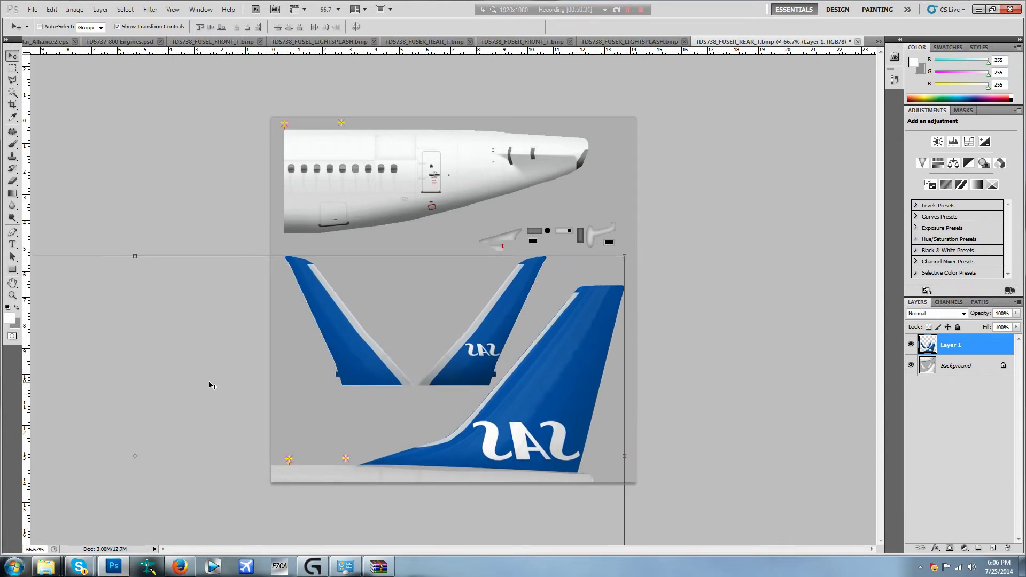
key(Down)
key(Down)
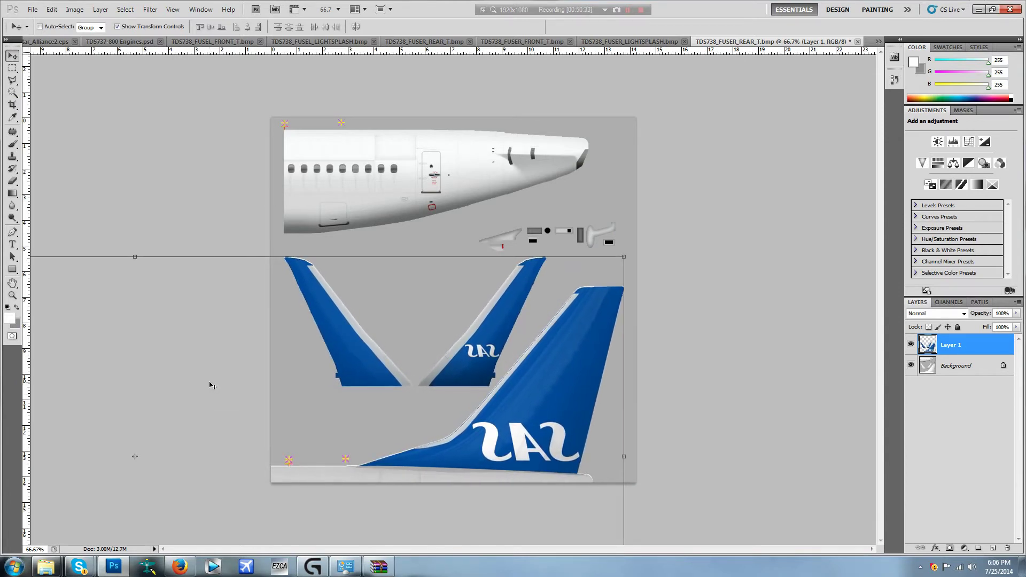
key(Up)
click(338, 9)
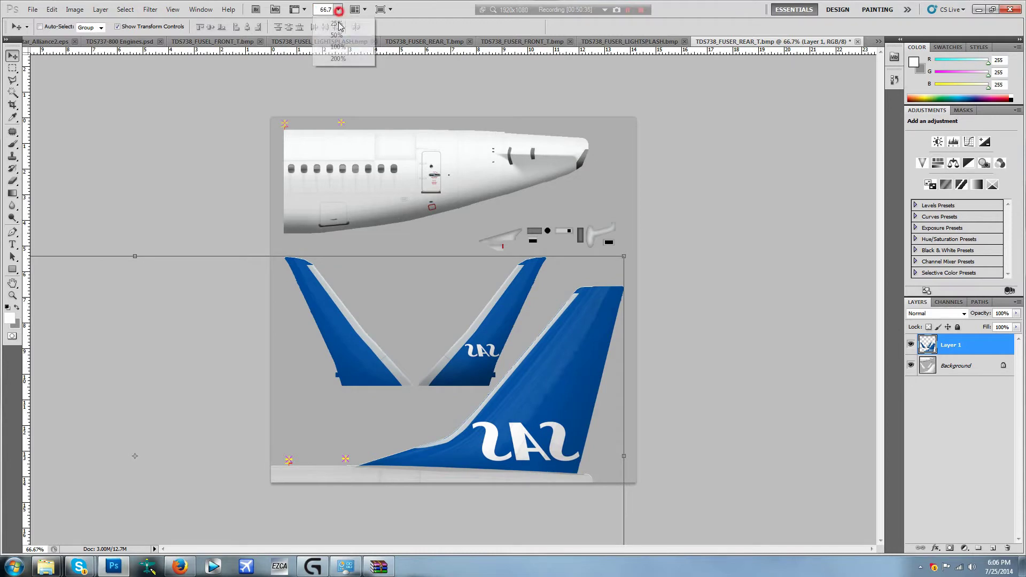
click(337, 47)
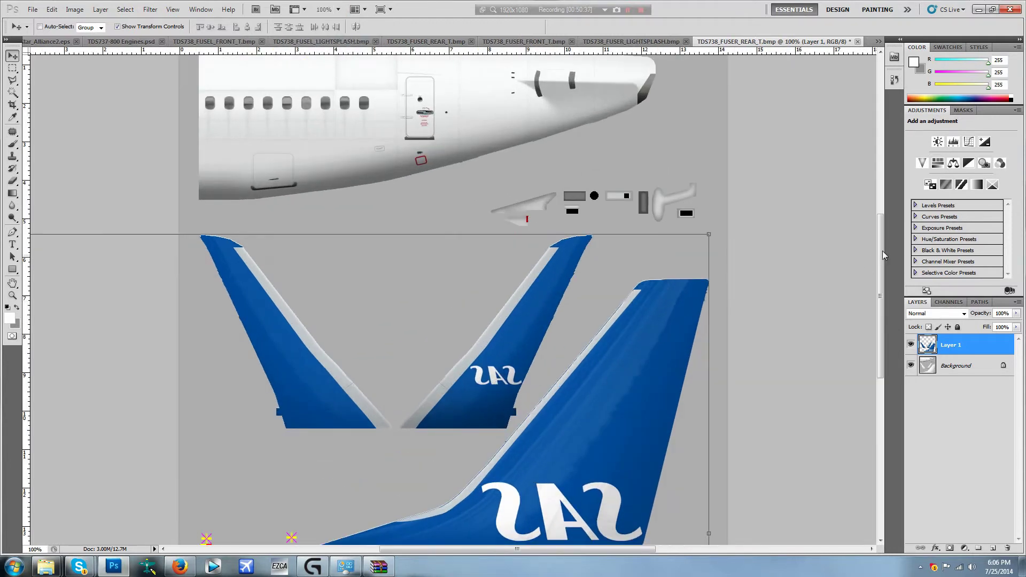
drag(883, 255, 894, 182)
- Paste the fuselage livery as Layer 2 and align it over the rear fuselage
key(ctrl+v)
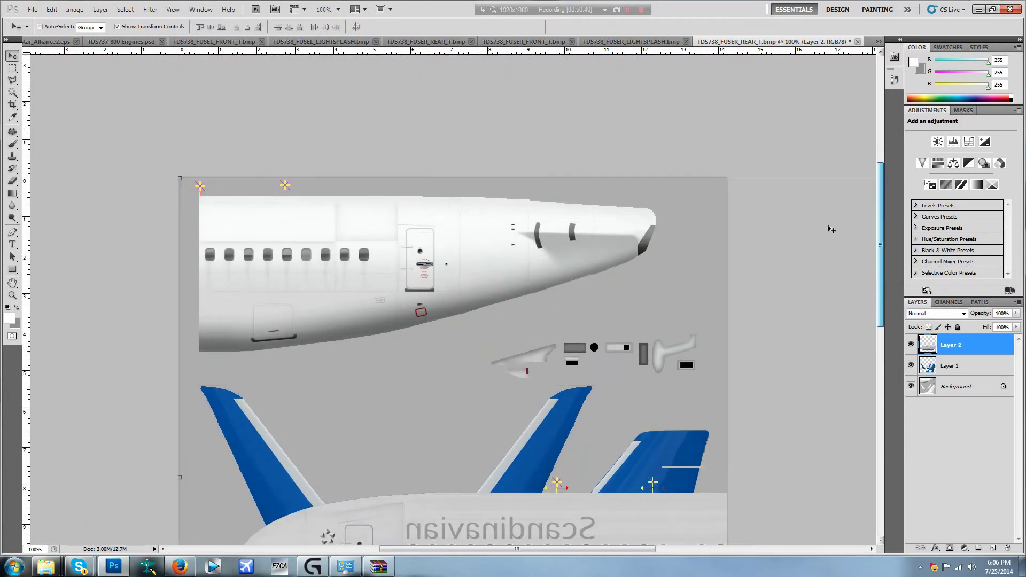
drag(635, 391, 208, 200)
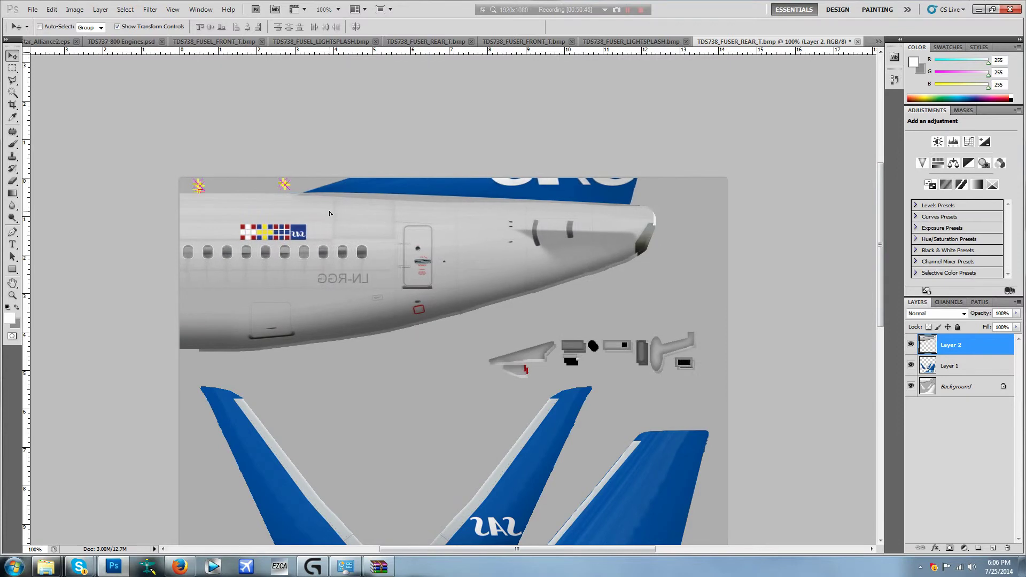
key(Left)
key(Left)
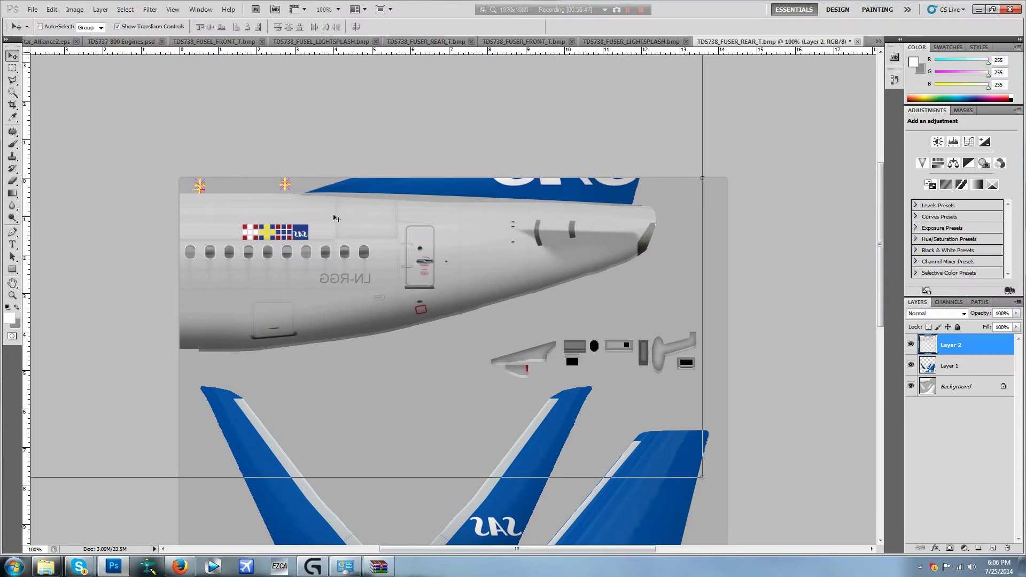
key(Down)
key(Down)
key(Down)
key(Down)
key(Down)
key(Down)
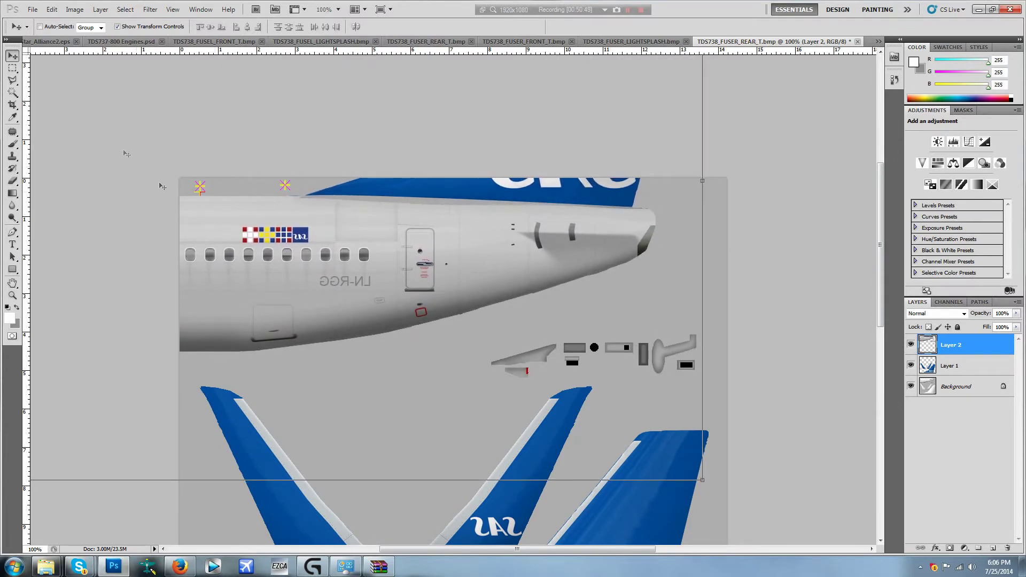
- Erase the blue stripe along the texture's top edge and deselect
click(12, 68)
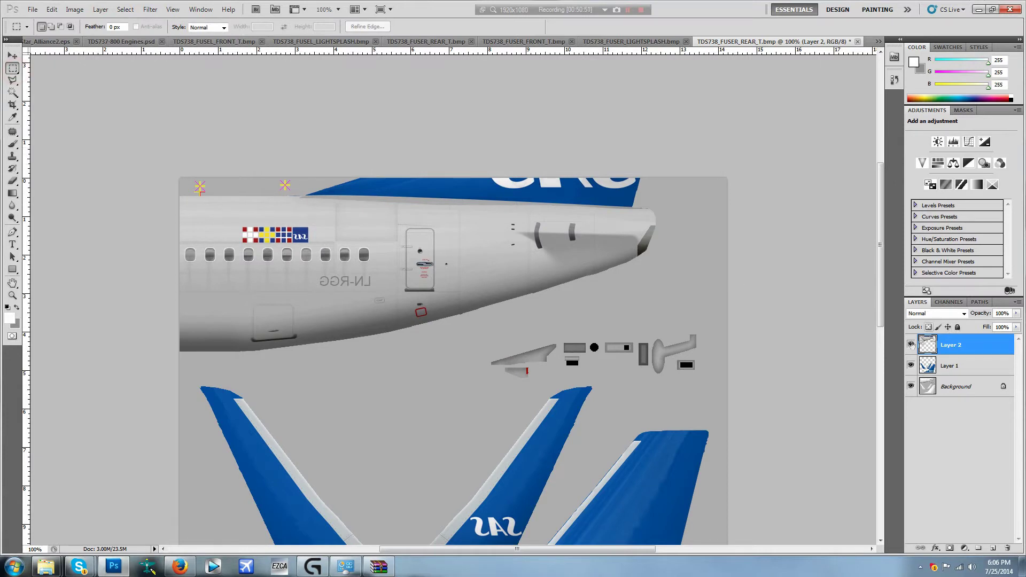
click(911, 345)
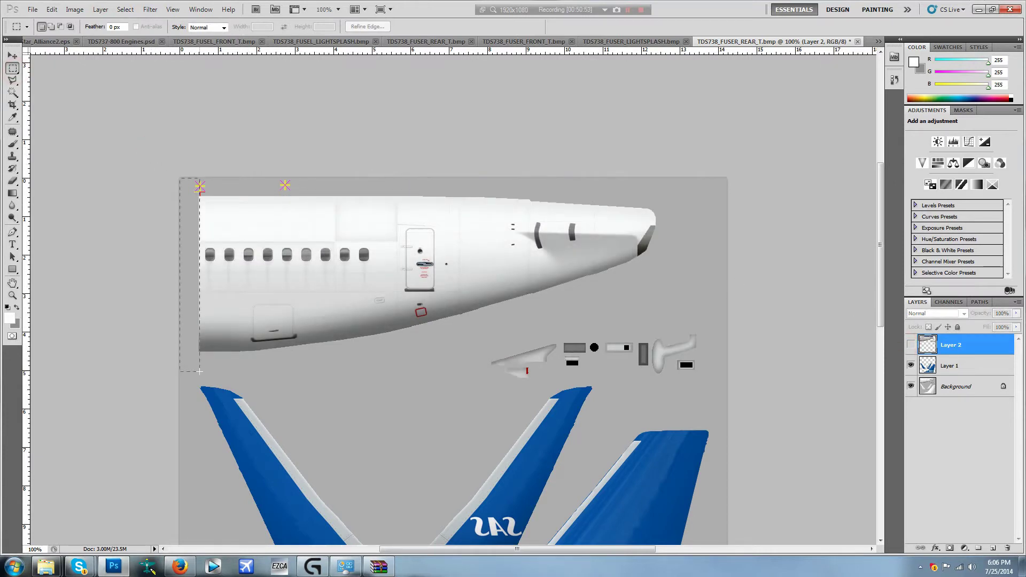
click(911, 345)
drag(160, 146, 553, 188)
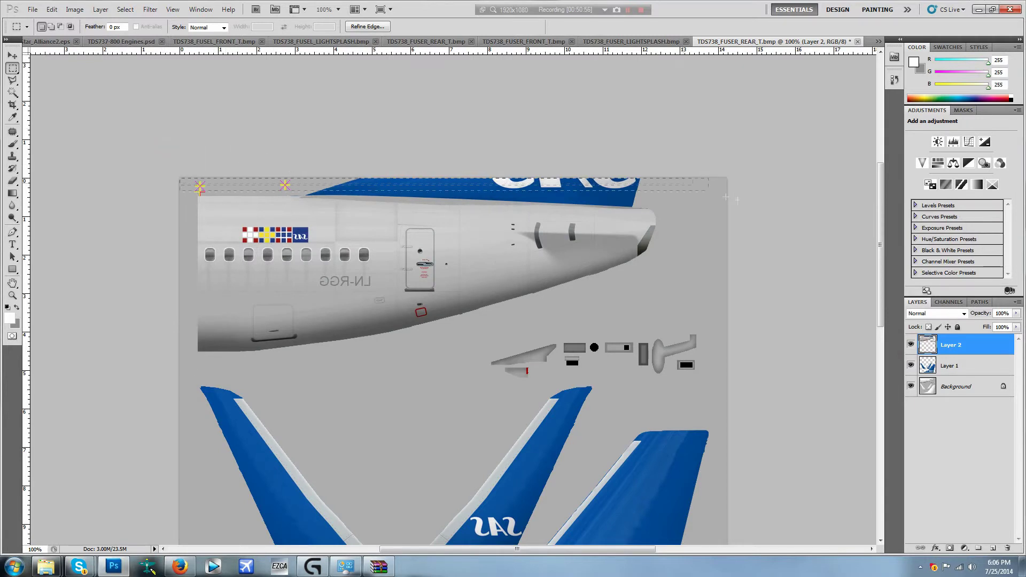
drag(726, 197, 759, 196)
key(Delete)
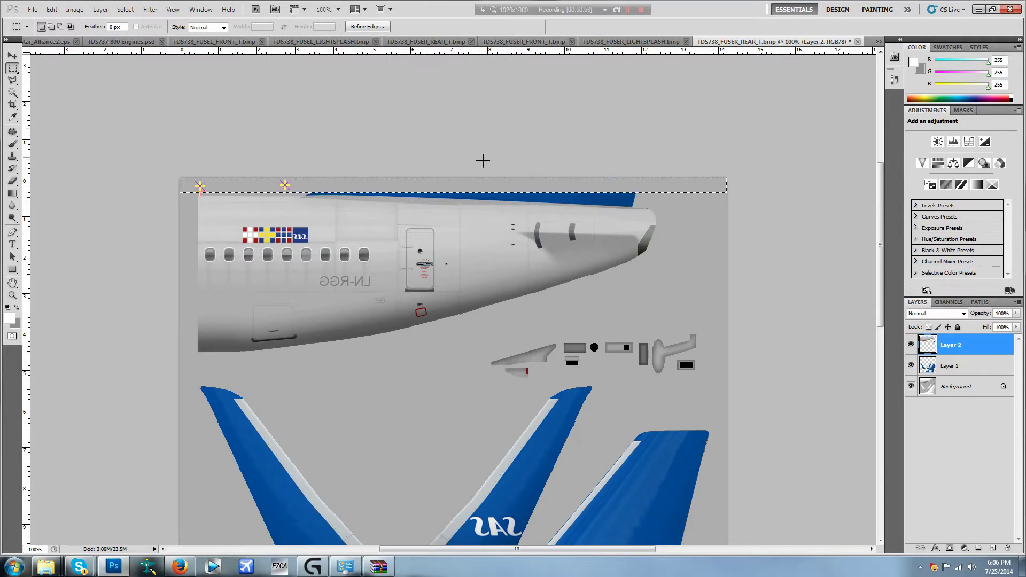
right_click(475, 162)
click(431, 172)
right_click(434, 177)
right_click(428, 197)
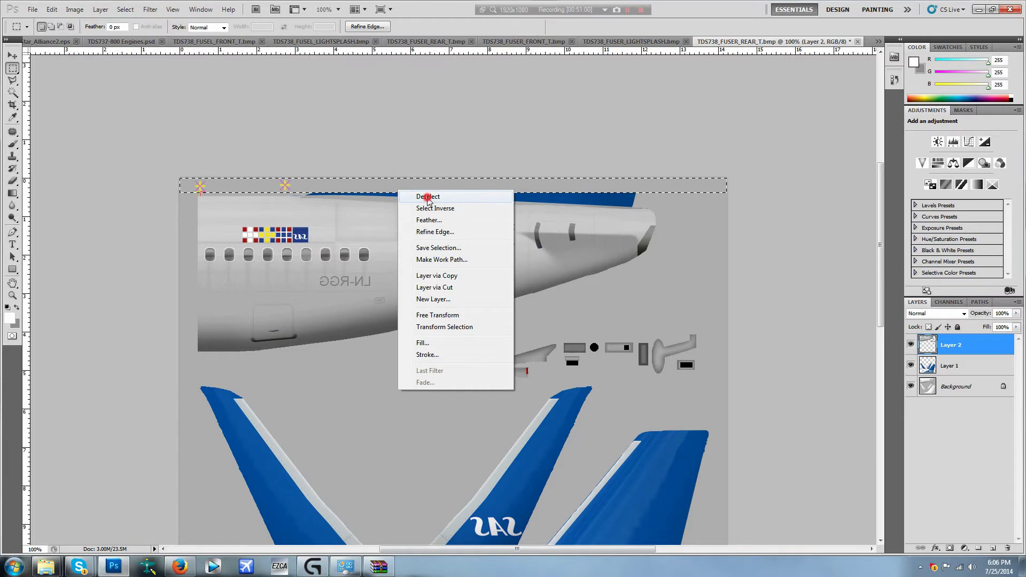
click(428, 197)
- Save as BMP over TDS738_FUSER_REAR_T.bmp on the Desktop, then minimize Photoshop
click(33, 10)
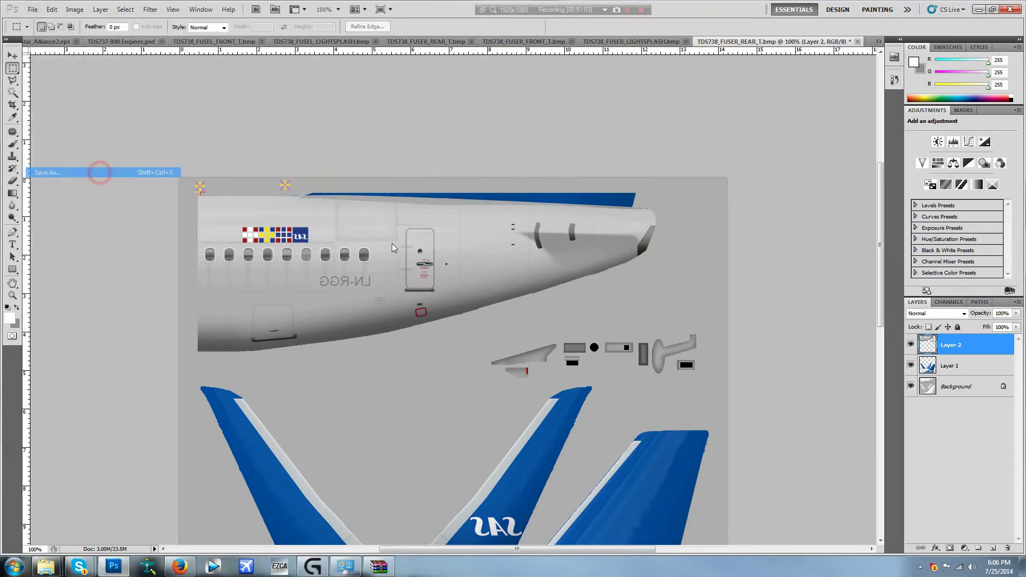
click(353, 142)
click(452, 270)
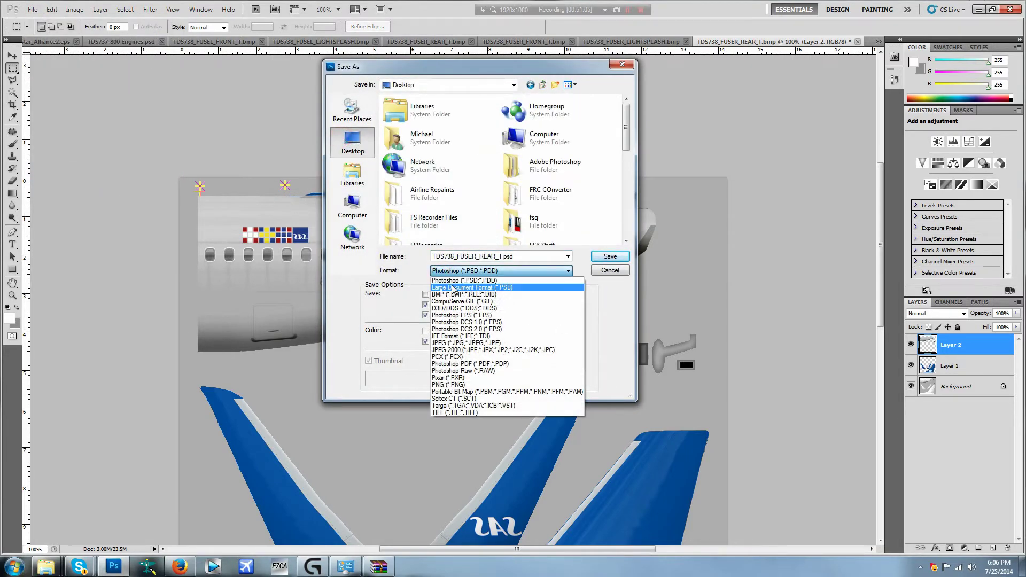
click(452, 294)
click(610, 257)
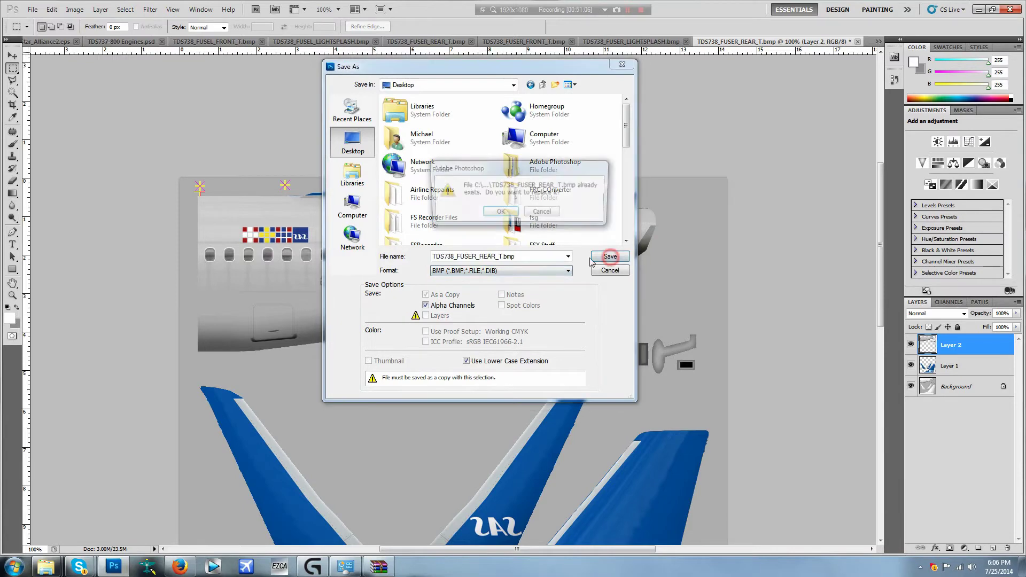
click(495, 213)
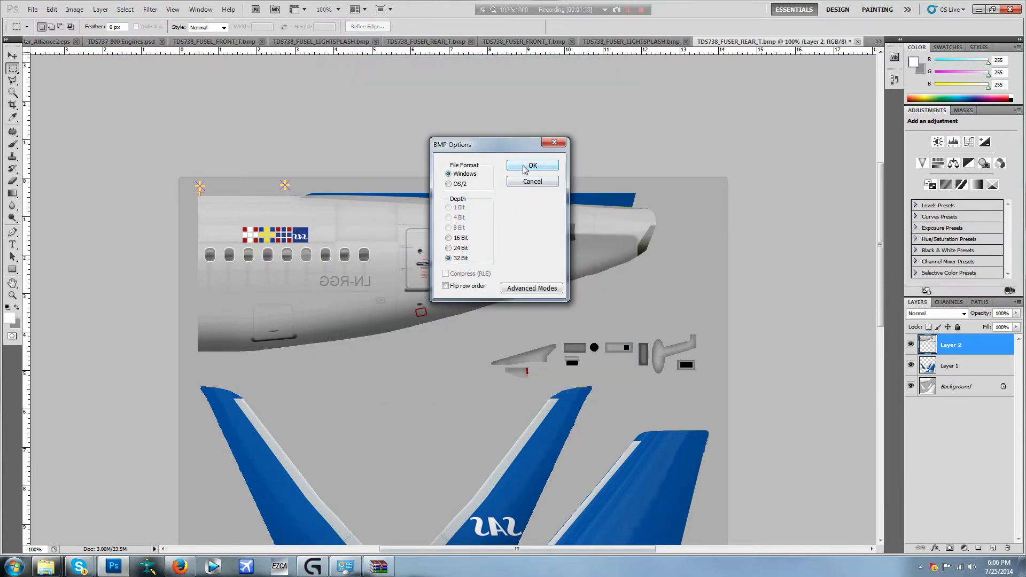
click(524, 166)
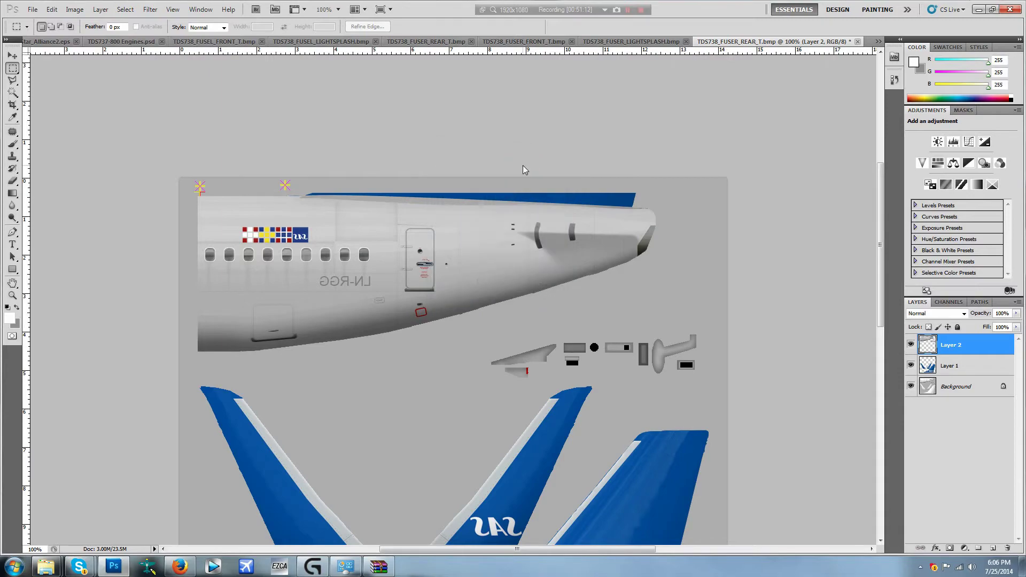
click(978, 13)
- Minimize the archive and folder windows, check the TDS738 texture files on the desktop, and restore Photoshop
click(821, 114)
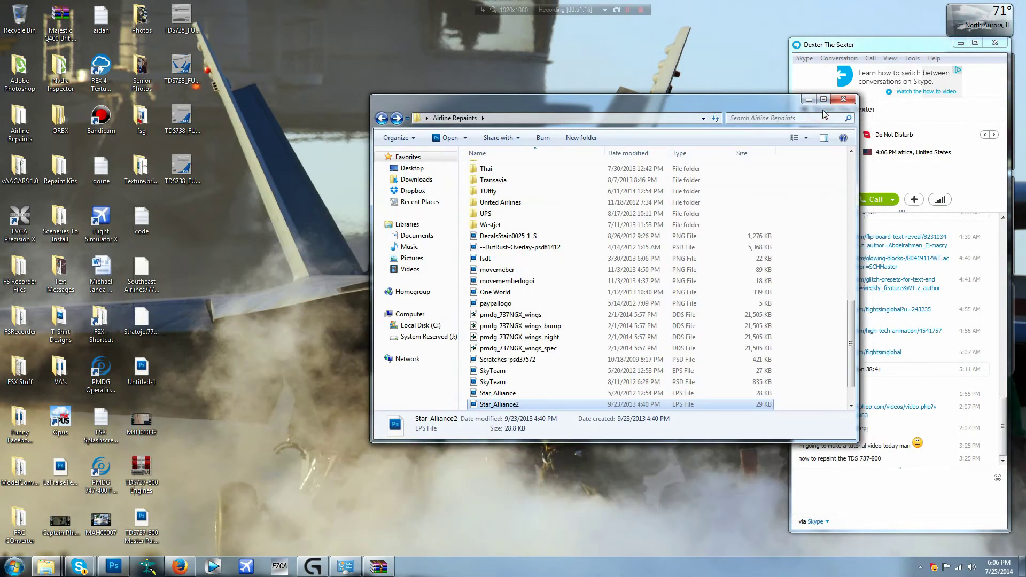
click(814, 102)
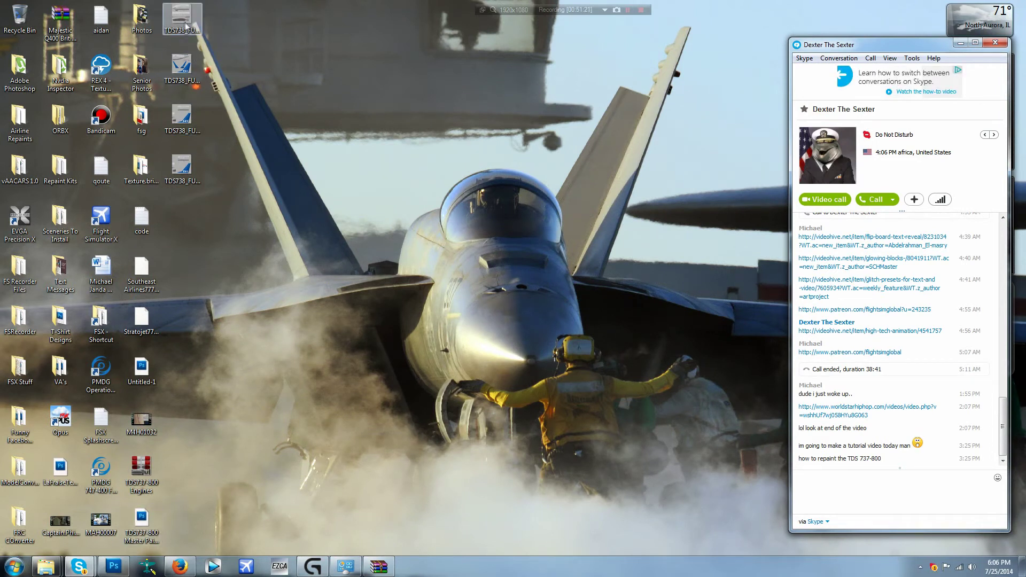
click(186, 25)
click(182, 75)
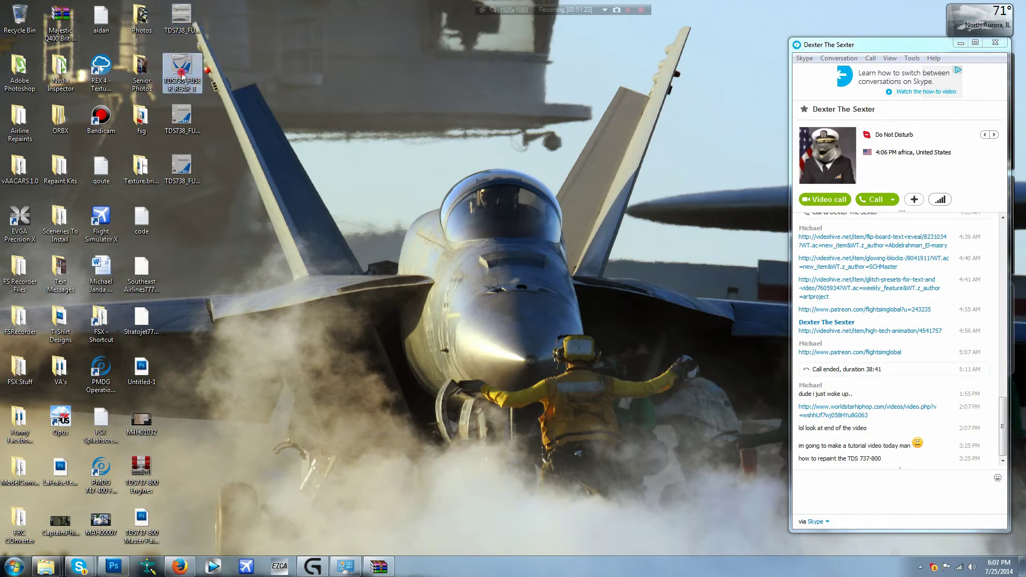
click(182, 122)
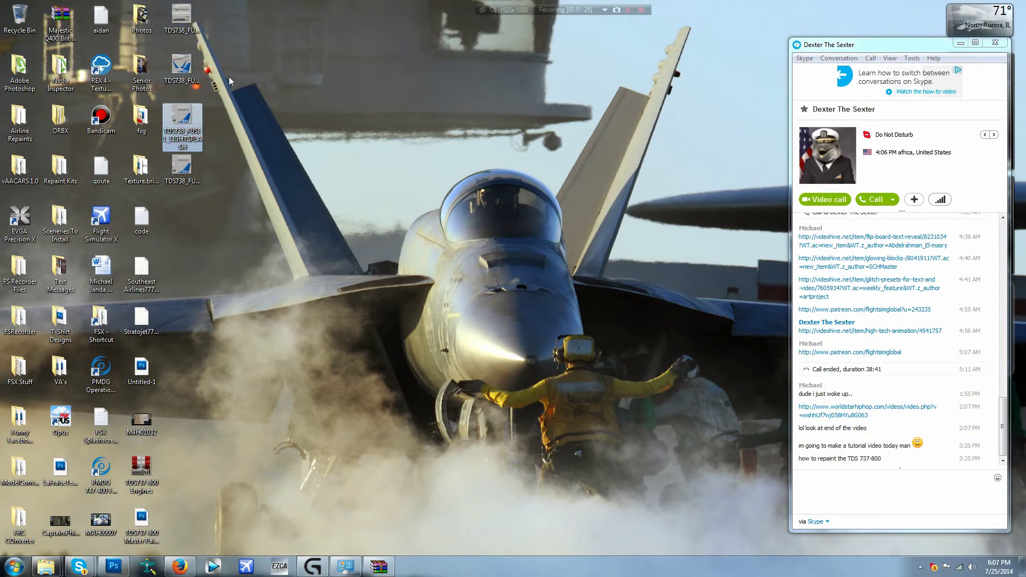
click(189, 171)
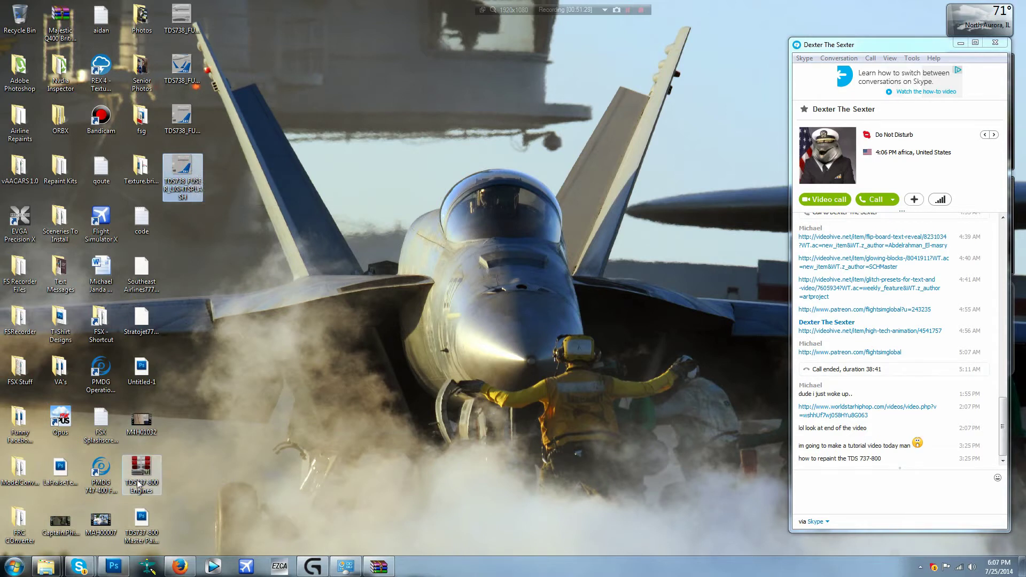
click(182, 70)
click(183, 16)
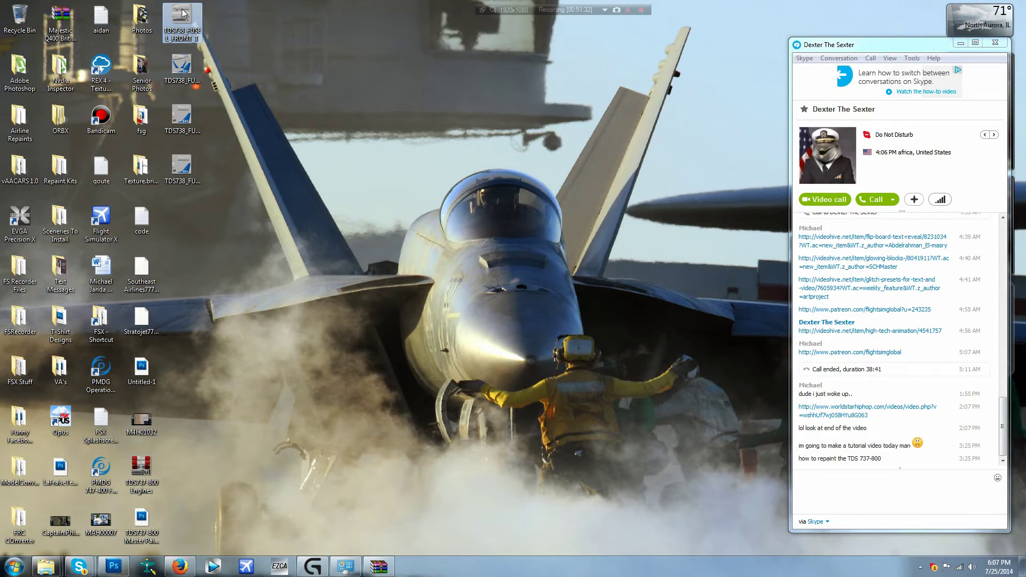
click(110, 562)
- Re-save the rear texture as a 32-bit BMP replacing TDS738_FUSER_REAR_T.bmp on the Desktop, then minimize
click(32, 9)
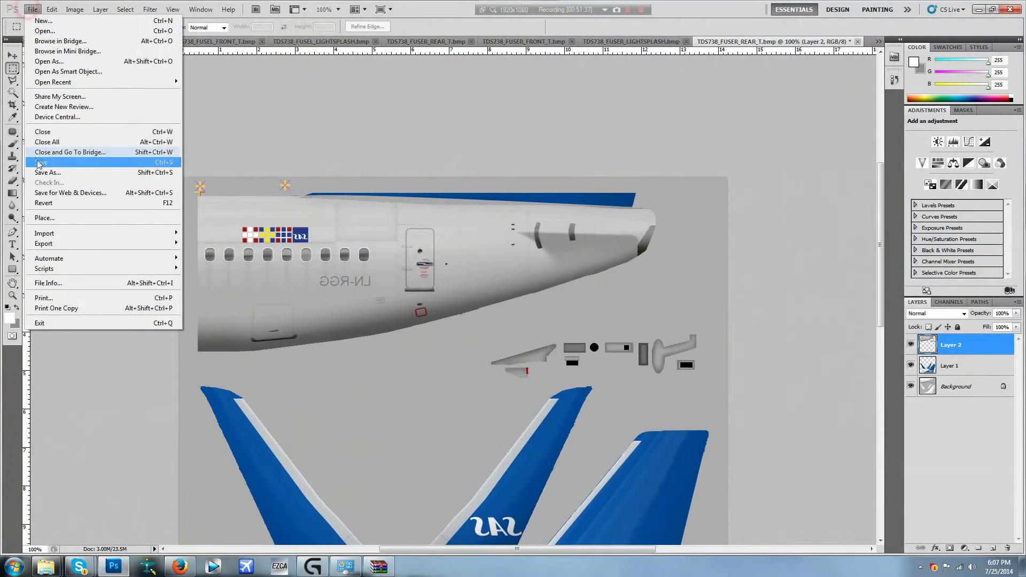
click(41, 167)
click(350, 142)
click(567, 271)
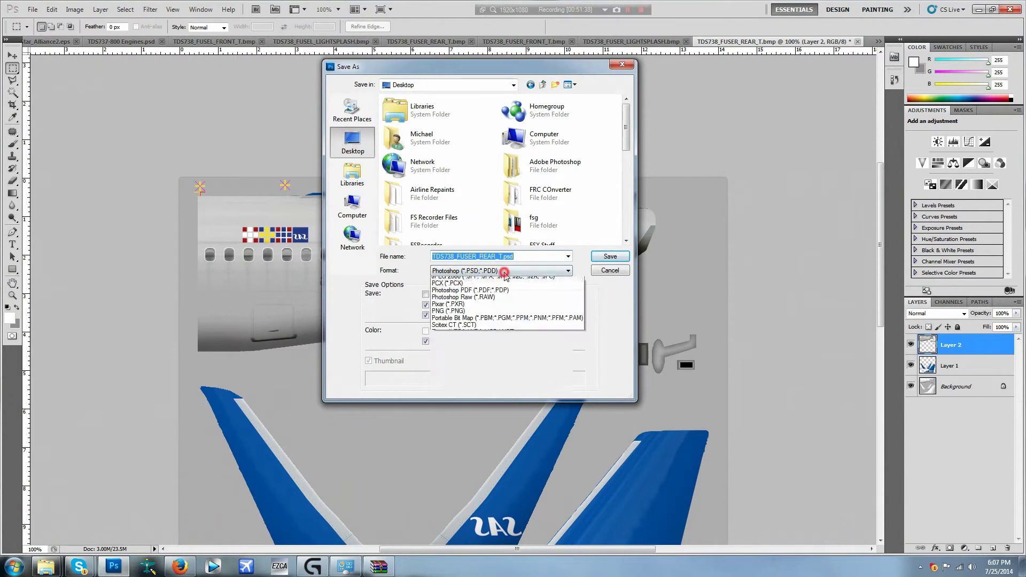
click(475, 293)
click(611, 258)
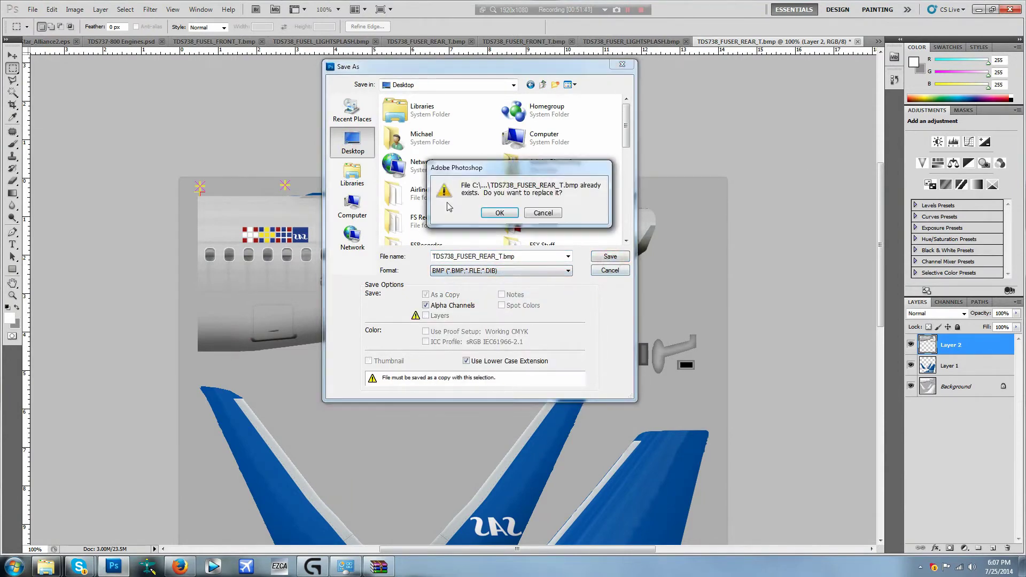
click(501, 216)
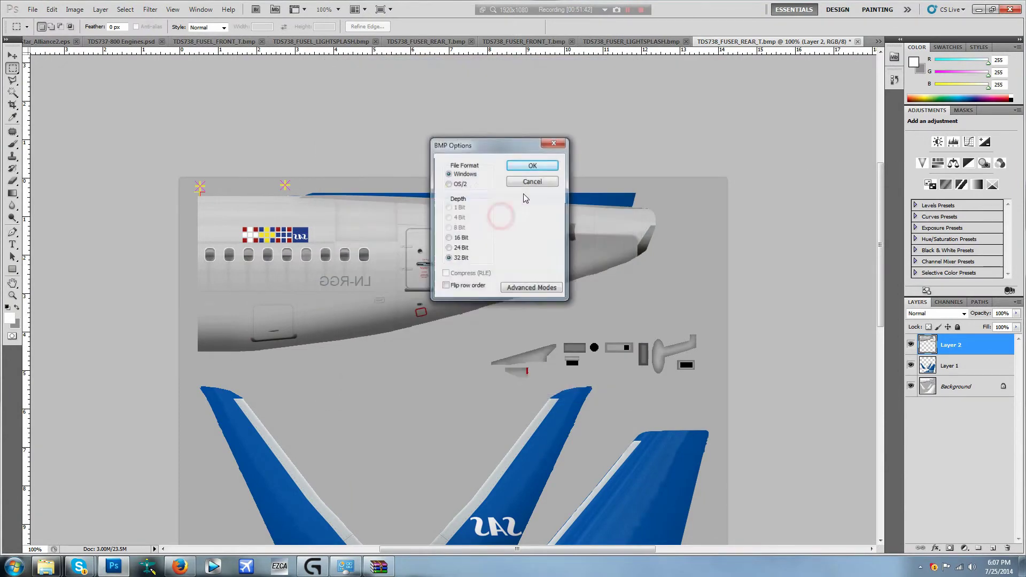
click(547, 163)
click(979, 9)
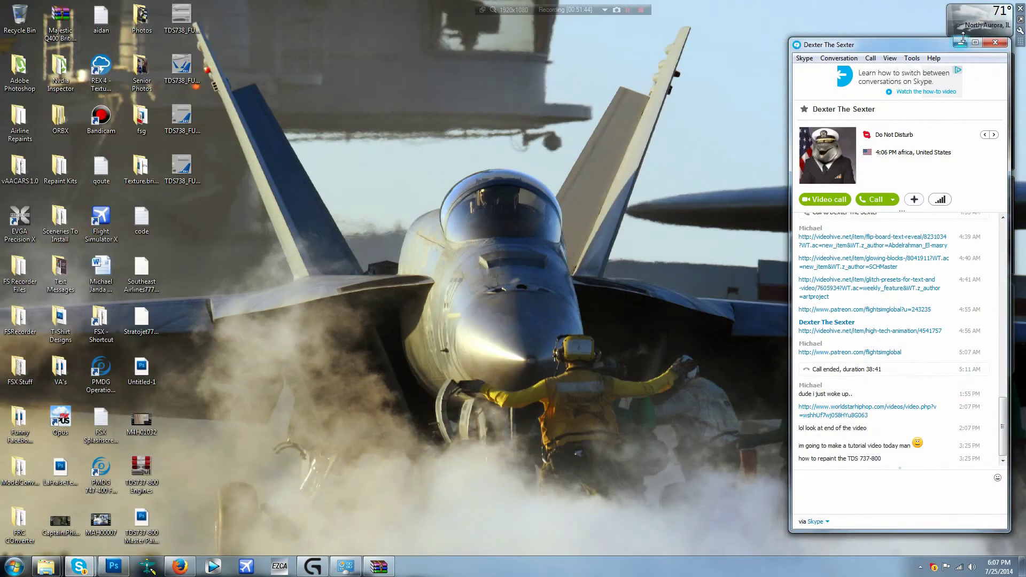
- Close the Skype conversation window and return to the desktop icons
click(1001, 46)
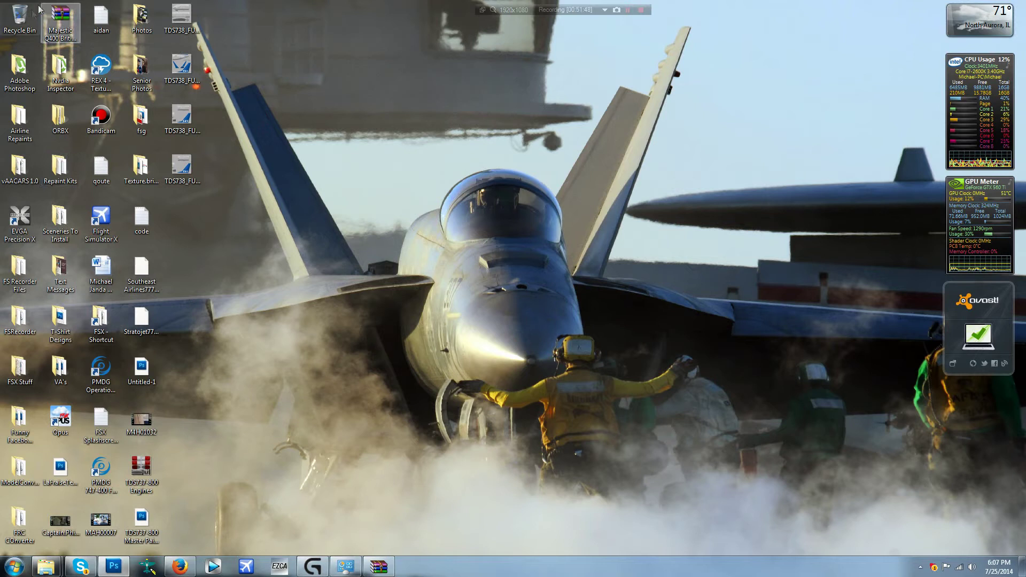
click(141, 521)
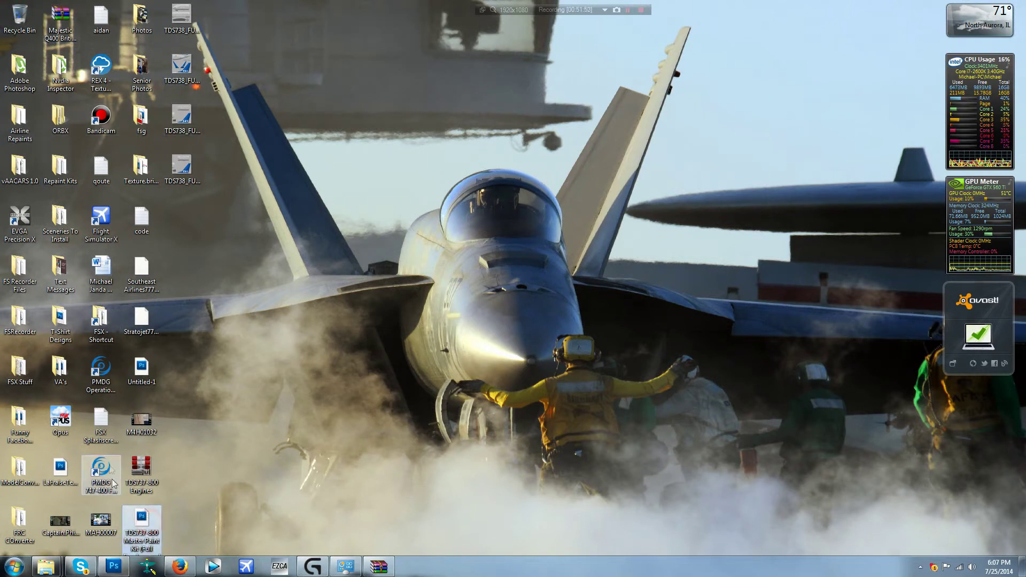
click(136, 331)
click(102, 220)
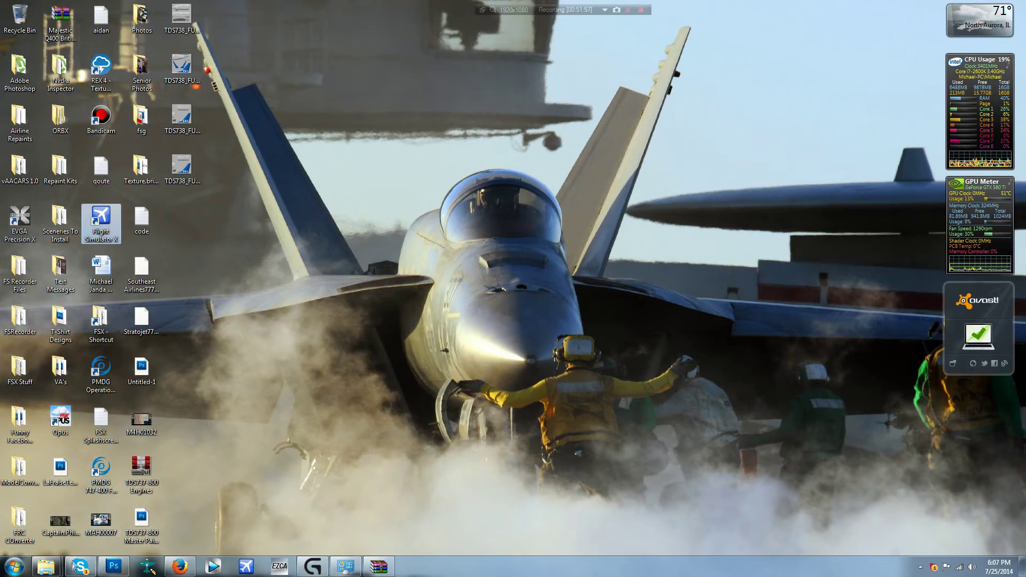
- Search the Start menu for 'TDS' and open TDS738_FUSER_REAR_T's file location from its Properties
click(14, 567)
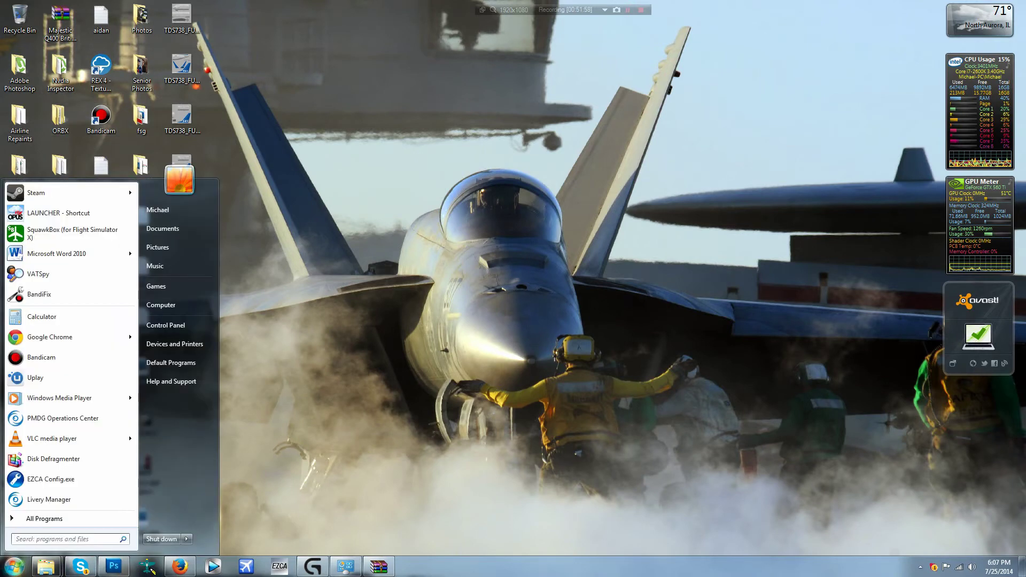
text(TDS)
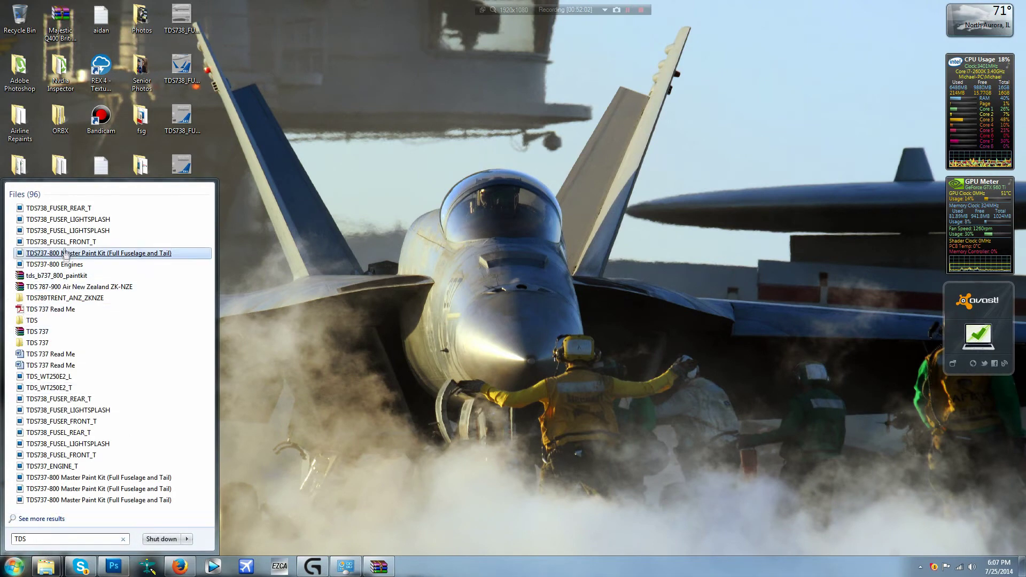
drag(75, 215, 97, 212)
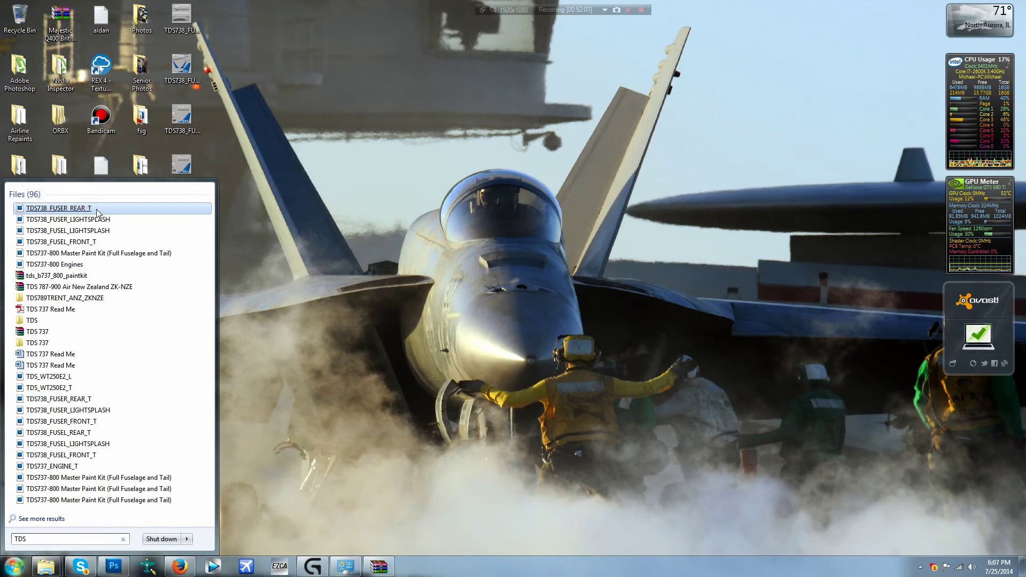
right_click(98, 210)
click(130, 465)
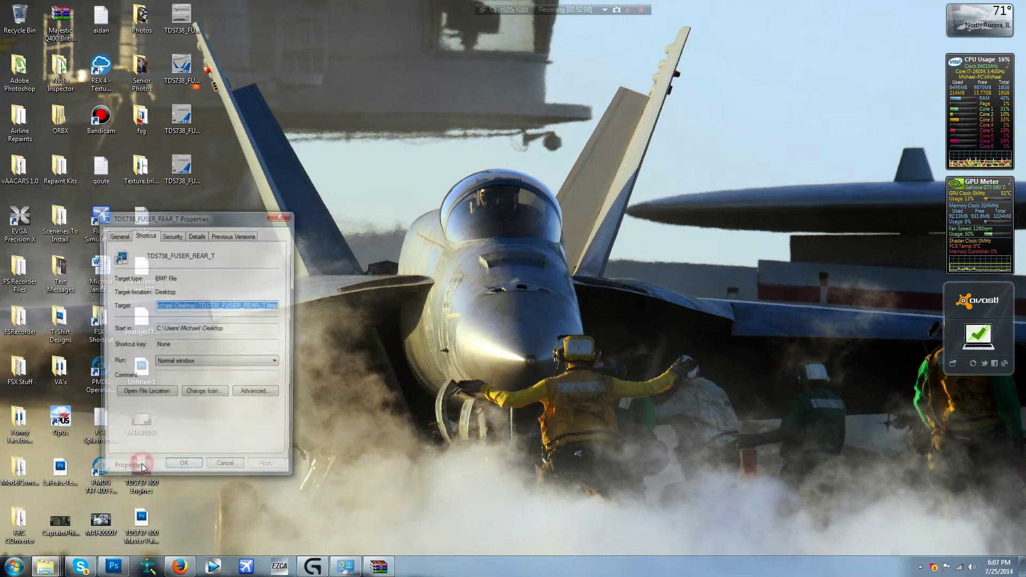
click(155, 395)
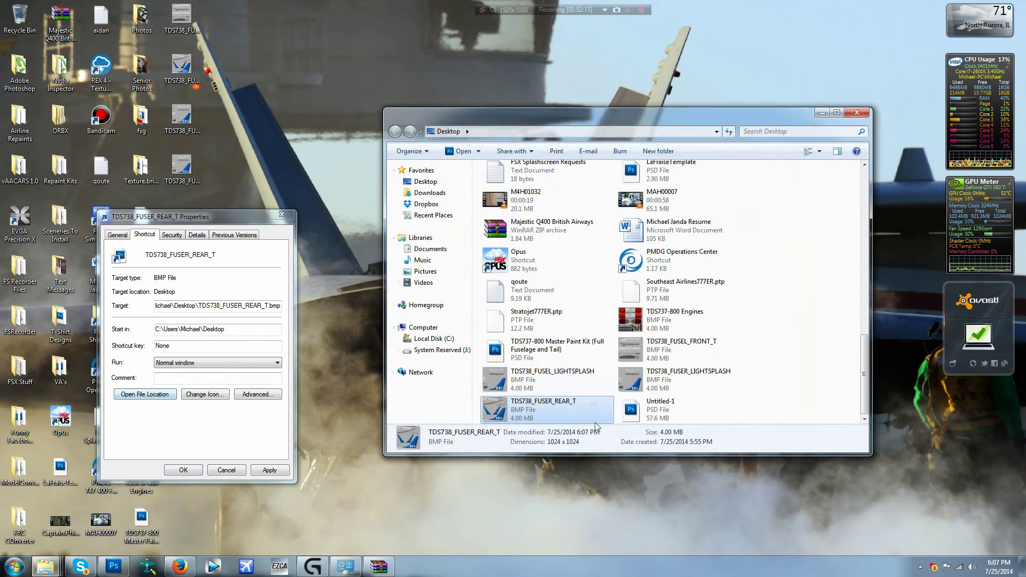
- Select TDS738_FUSER_REAR_T in the Desktop folder and close the Properties window
click(498, 374)
click(519, 415)
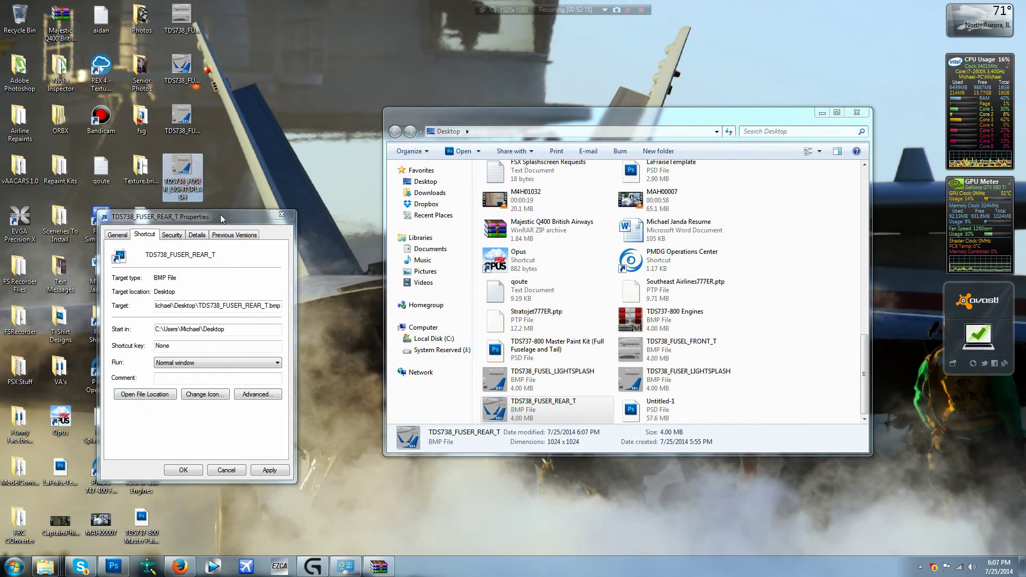
drag(220, 216, 381, 191)
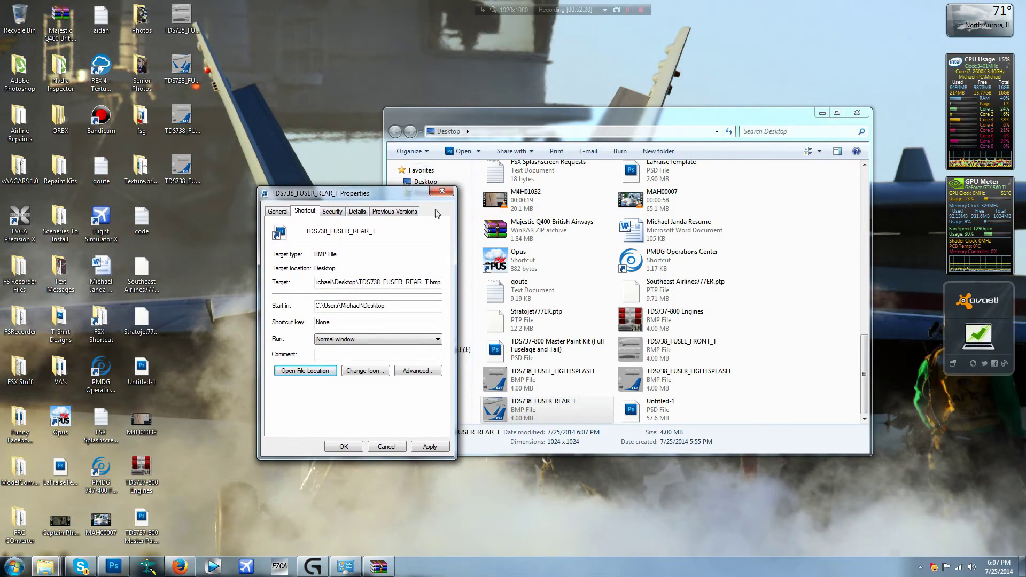
click(443, 191)
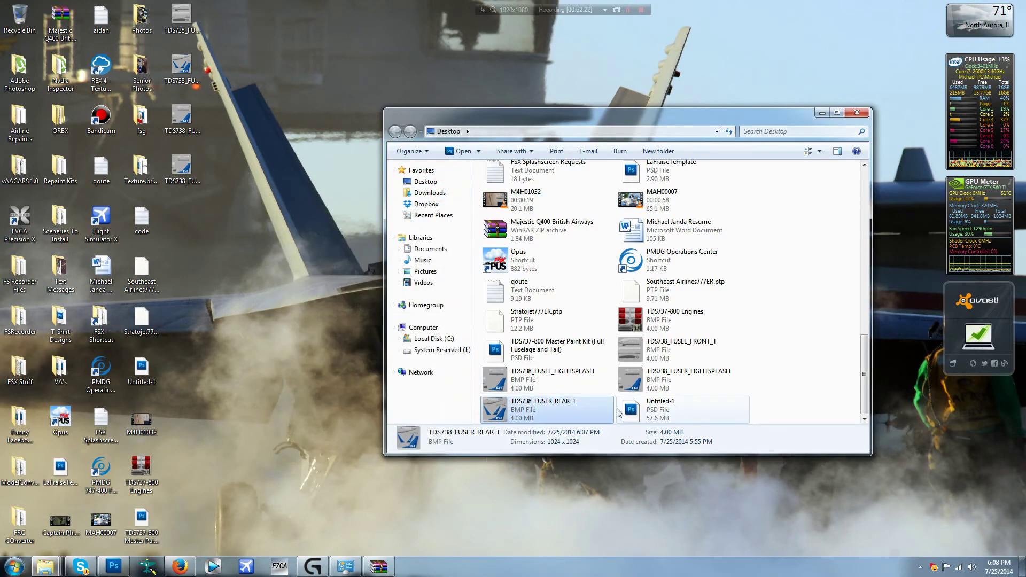
- Load TDS737-800 Engines into DXTBmp and overwrite it as an Extended Bitmap
click(652, 331)
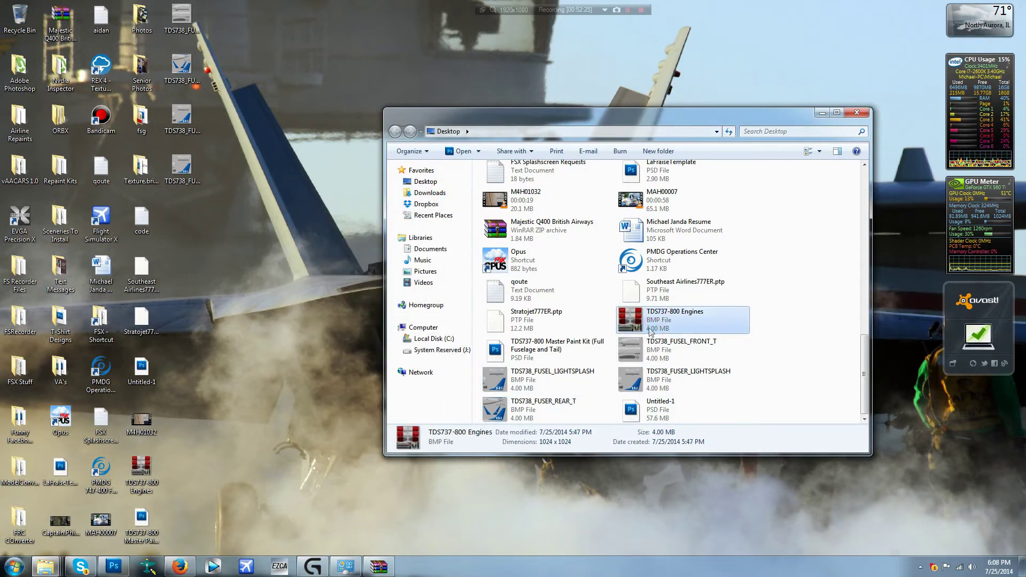
click(158, 571)
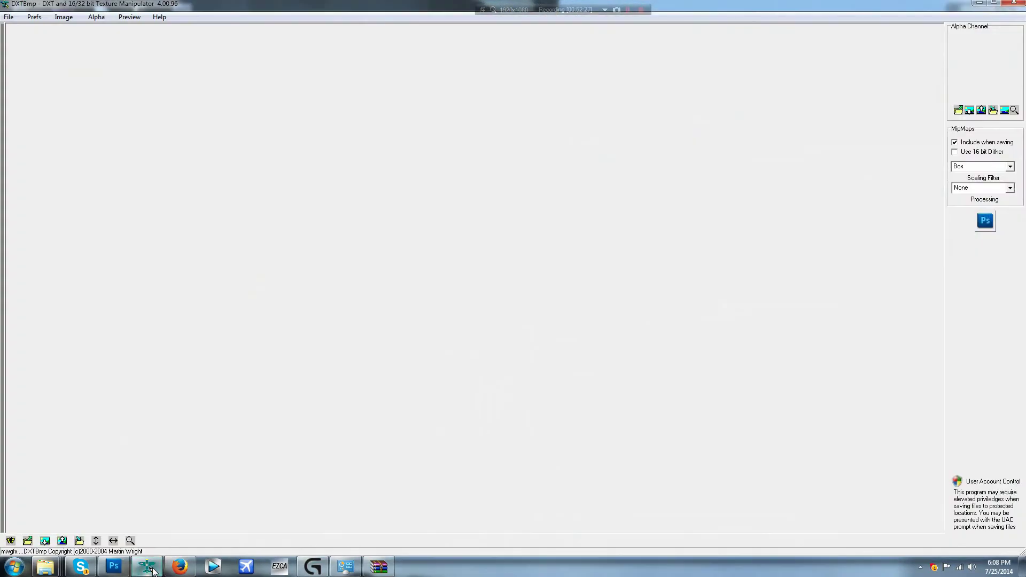
click(159, 571)
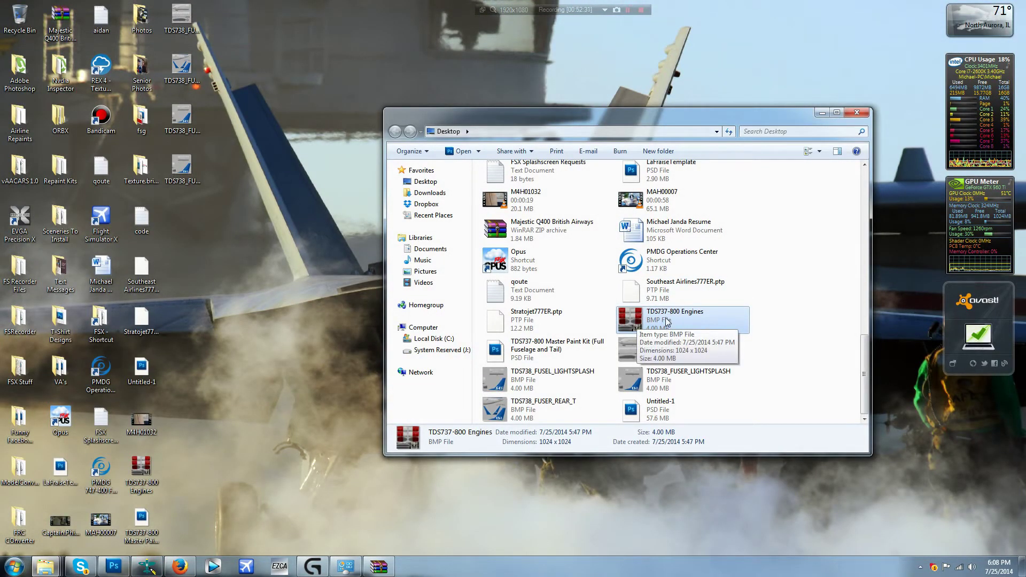
drag(666, 321, 277, 259)
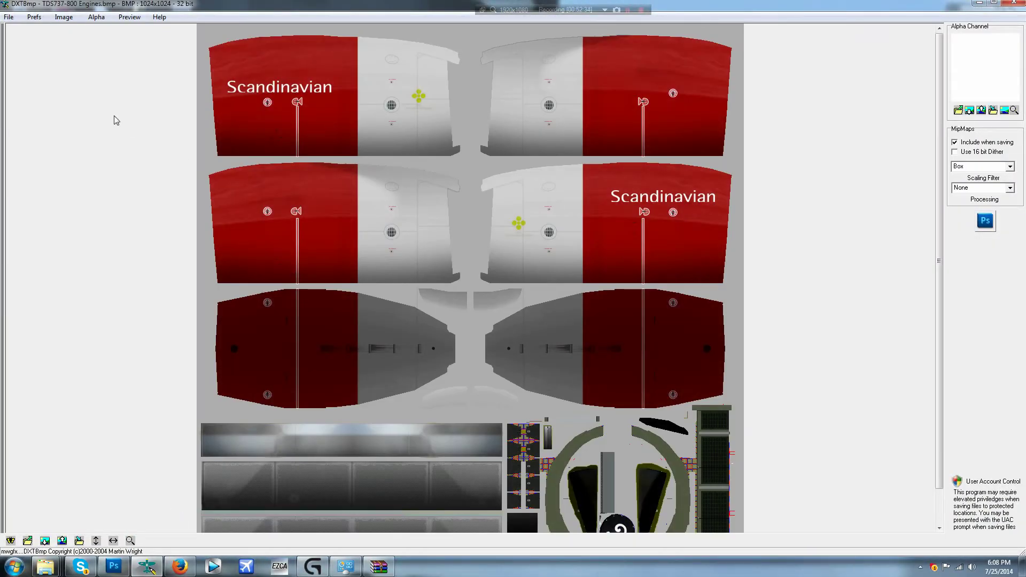
click(9, 17)
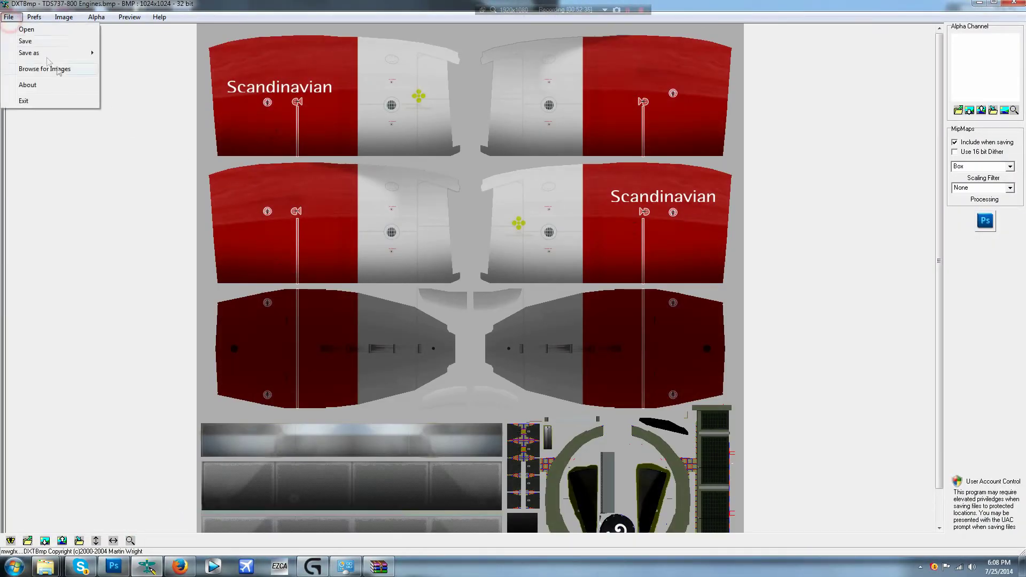
click(62, 53)
click(132, 65)
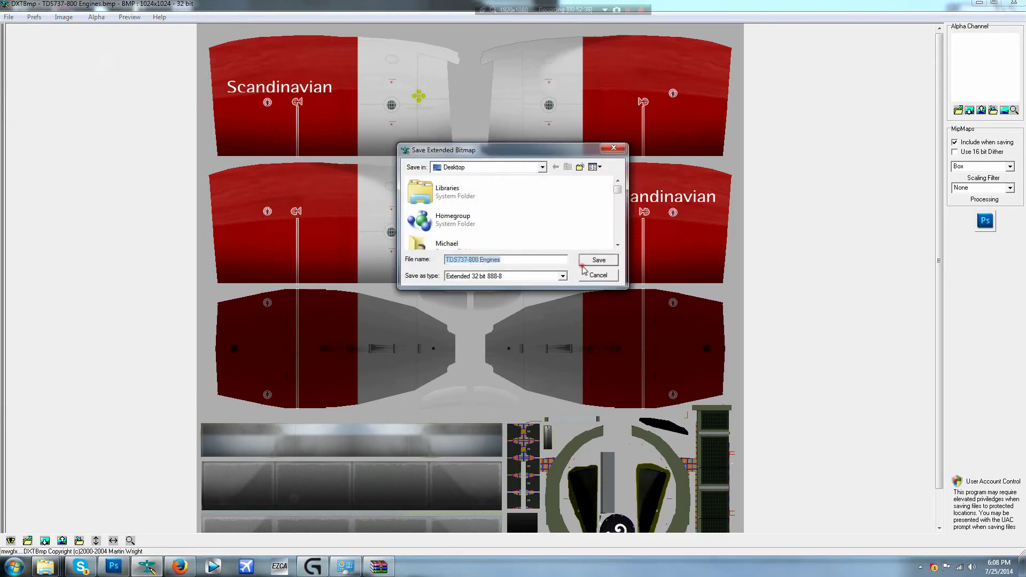
click(598, 259)
click(542, 287)
- Load TDS738_FUSEL_FRONT_T into DXTBmp and overwrite it as an Extended Bitmap
click(975, 4)
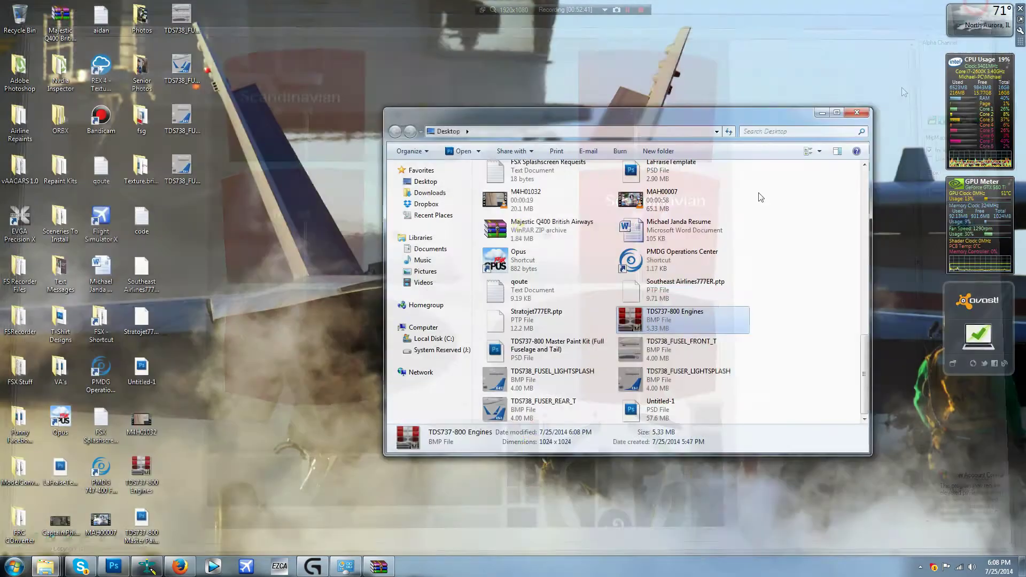
drag(634, 320, 299, 223)
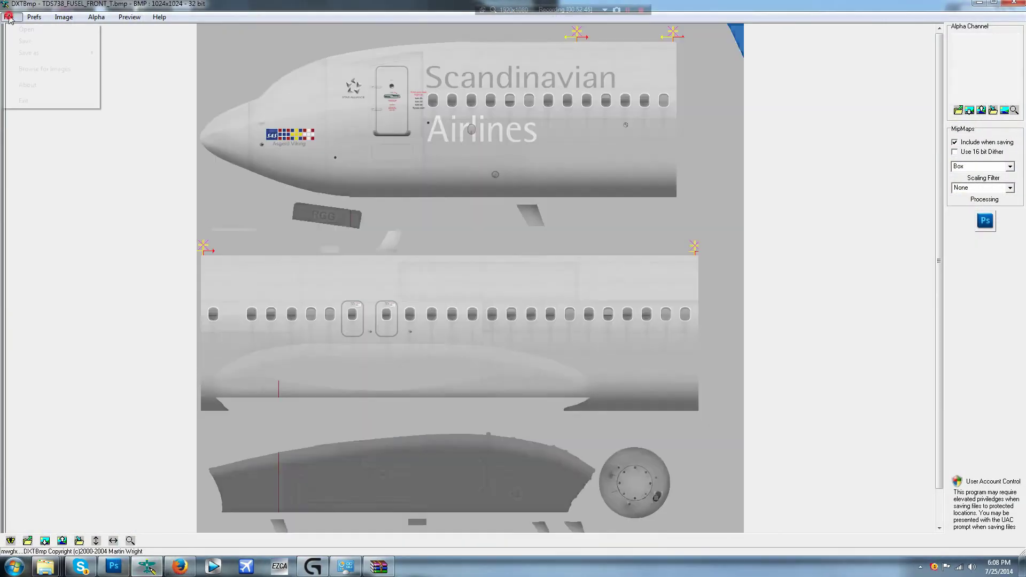
click(8, 17)
click(70, 54)
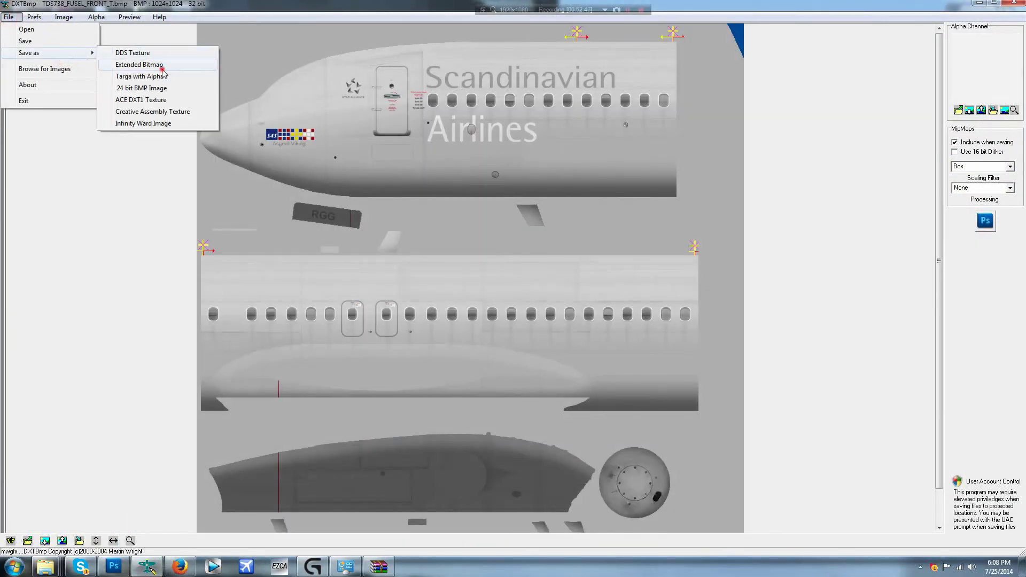
click(139, 64)
click(598, 260)
click(531, 282)
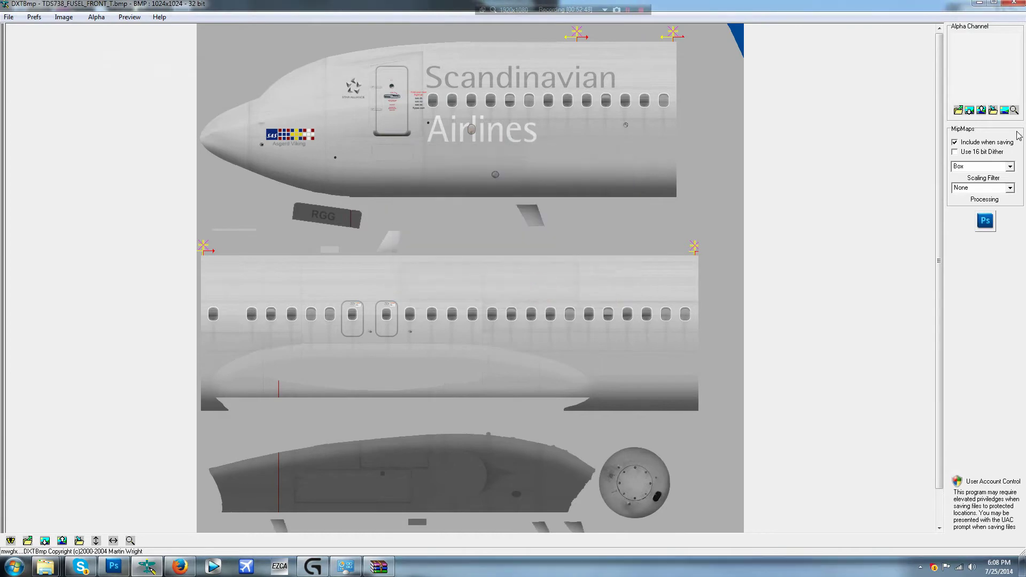
- Load TDS738_FUSER_LIGHTSPLASH into DXTBmp
click(981, 4)
click(684, 380)
drag(684, 379, 331, 315)
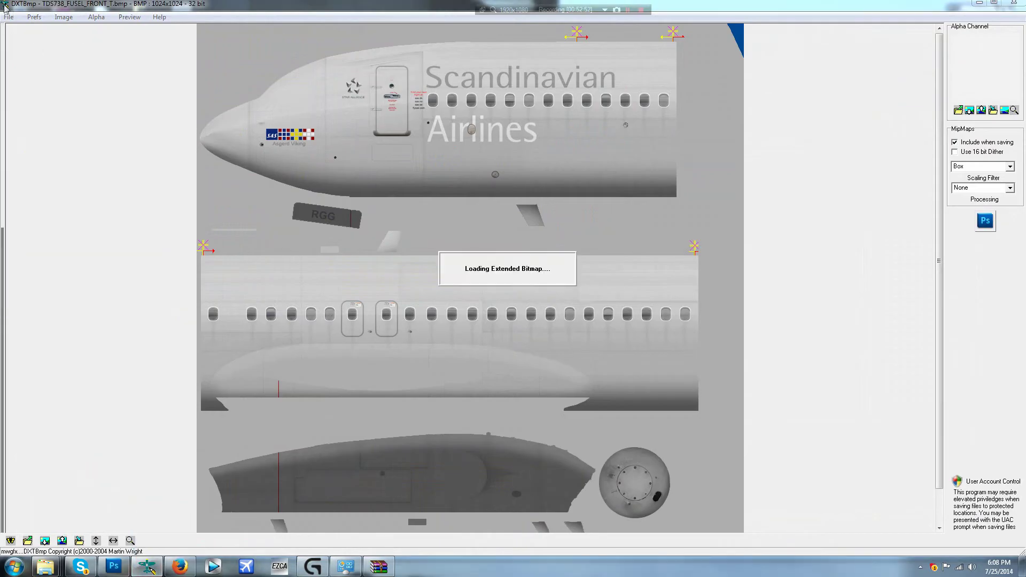
- Save TDS738_FUSER_LIGHTSPLASH as an Extended Bitmap, replacing the Desktop original
click(10, 16)
click(78, 55)
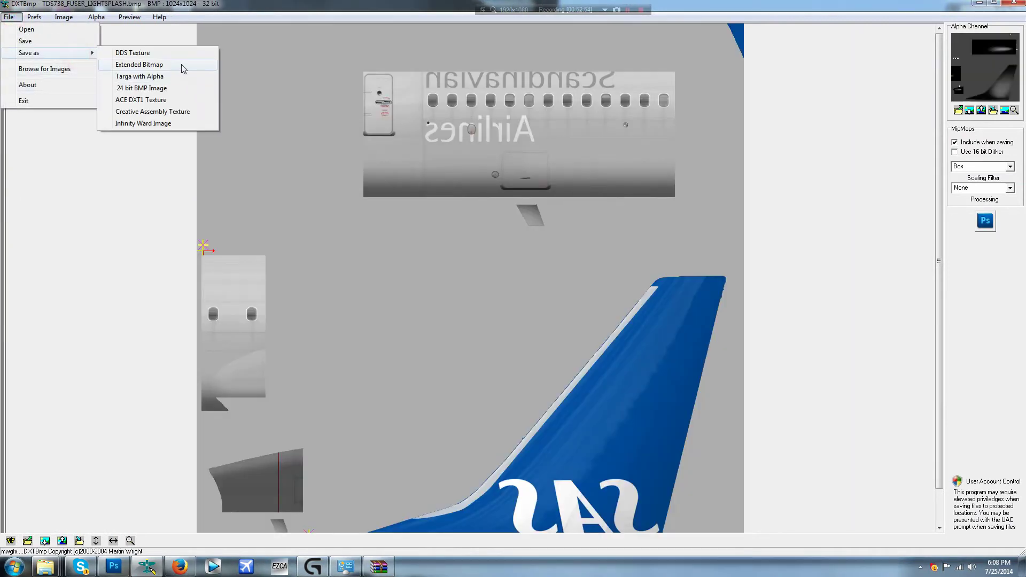
click(139, 64)
click(598, 260)
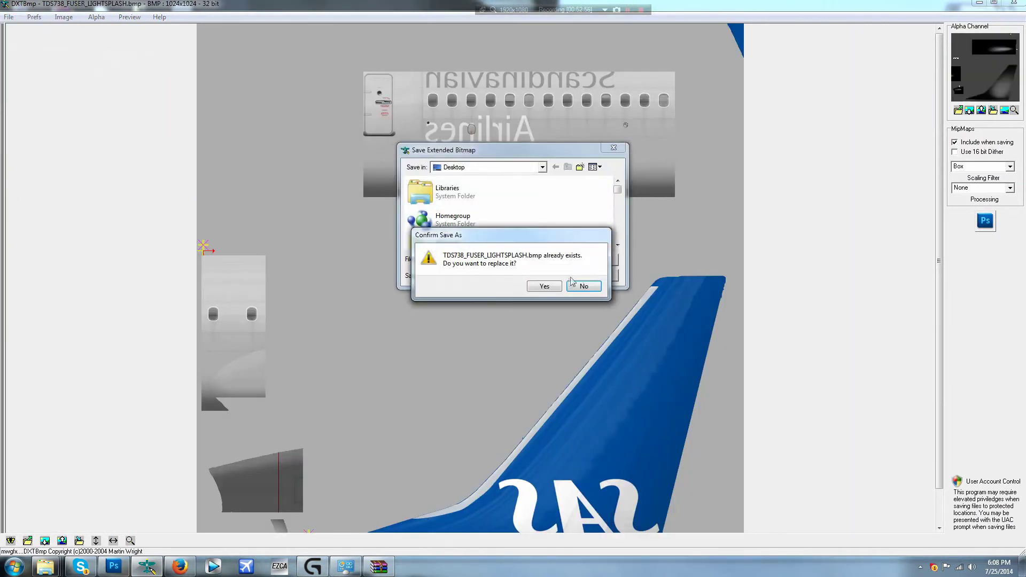
click(554, 284)
click(979, 3)
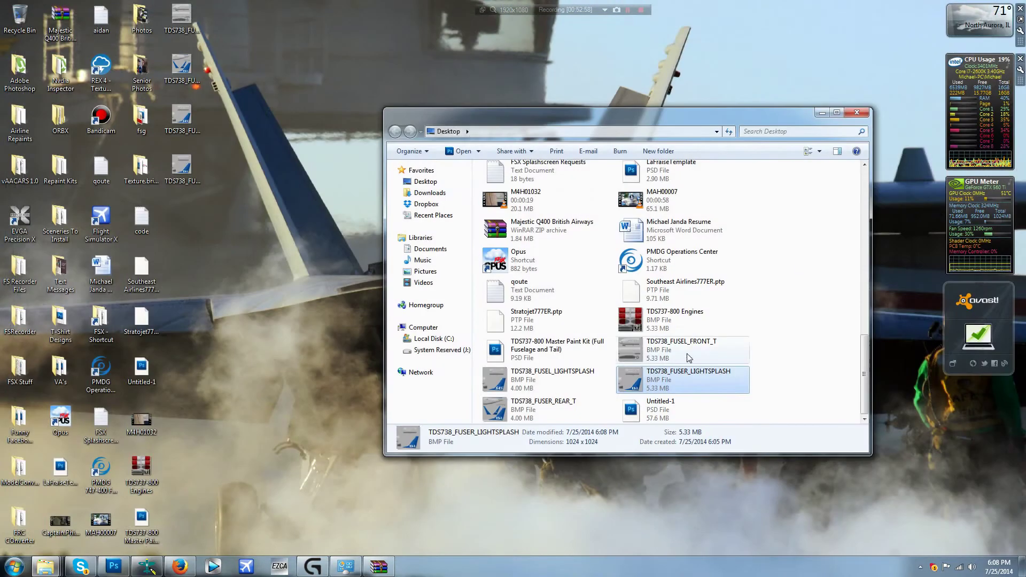
- Load TDS738_FUSEL_LIGHTSPLASH into DXTBmp and overwrite it as an Extended Bitmap
drag(559, 378, 234, 383)
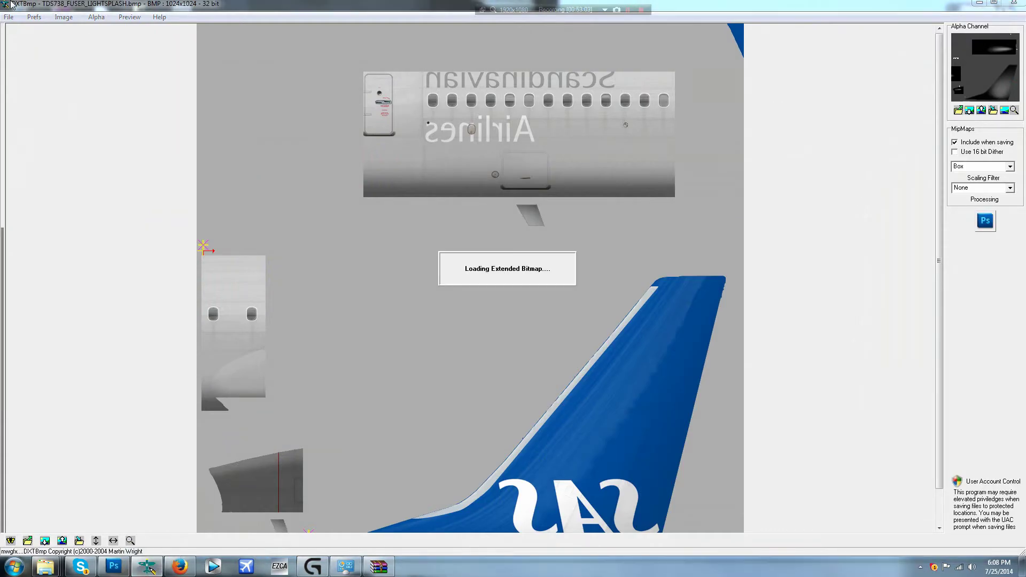
click(9, 16)
mouse_move(55, 53)
click(137, 65)
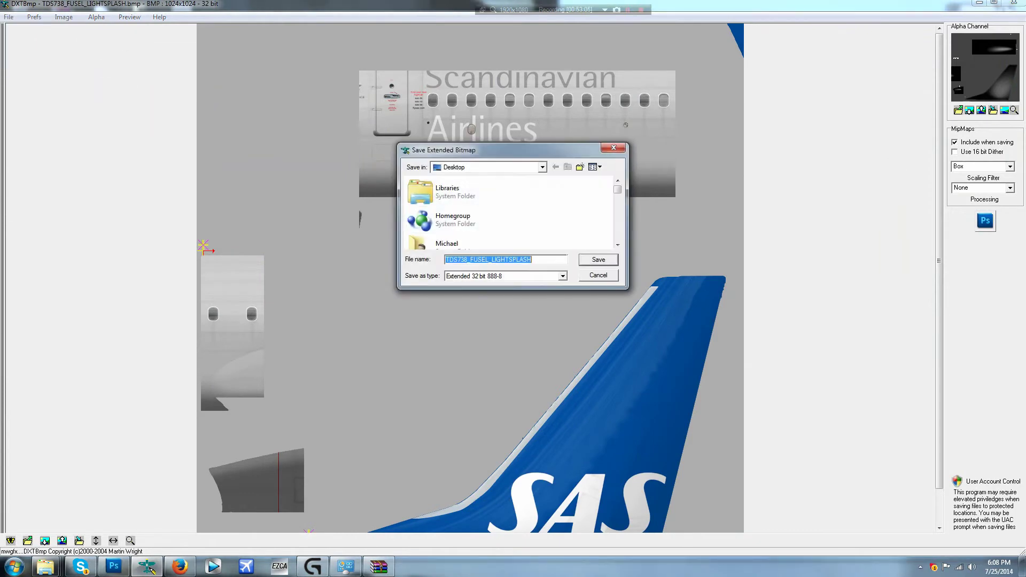
click(600, 266)
click(546, 283)
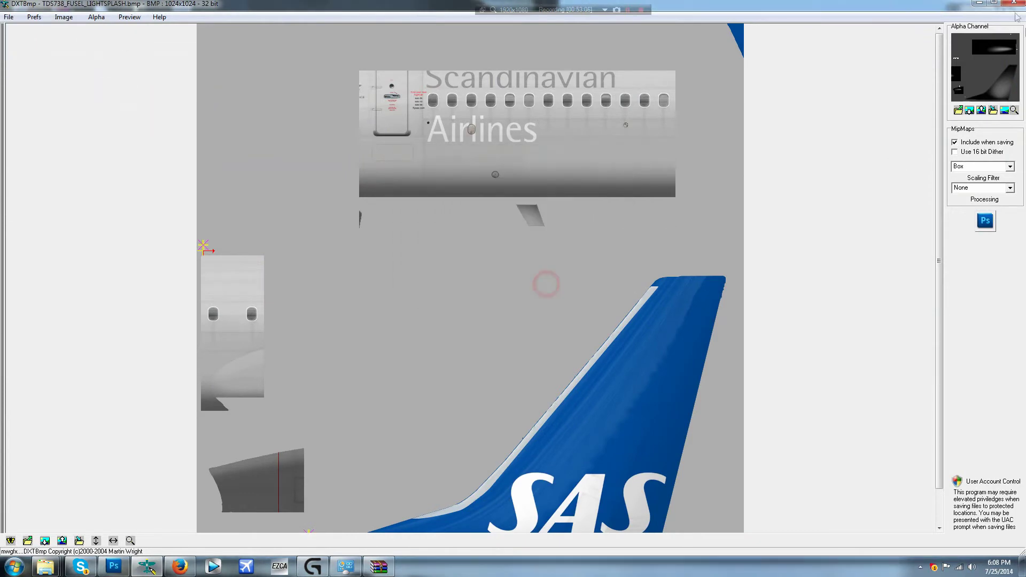
click(976, 6)
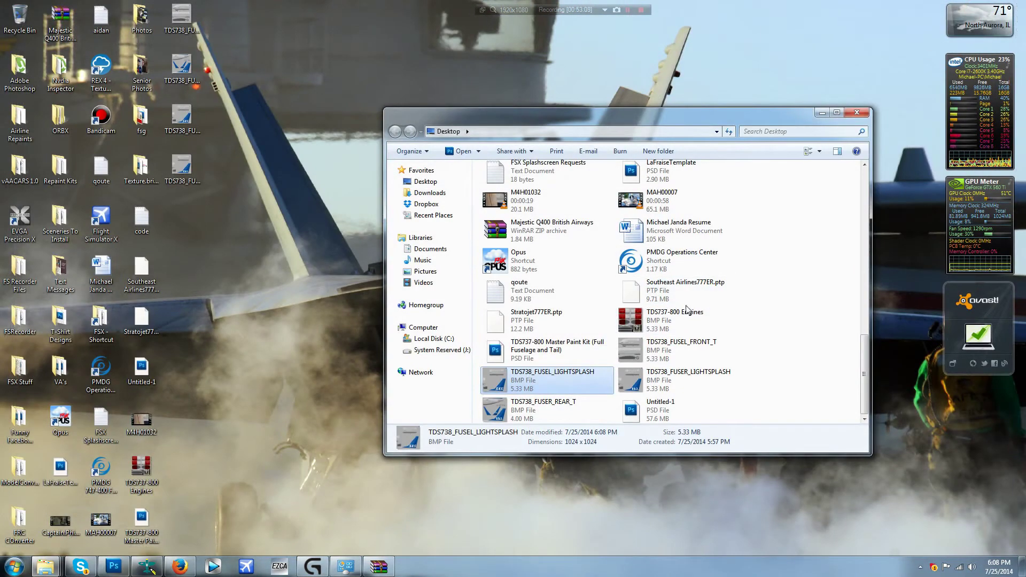
- Load TDS738_FUSER_REAR_T into DXTBmp and overwrite it as an Extended Bitmap
click(550, 404)
drag(541, 408, 298, 275)
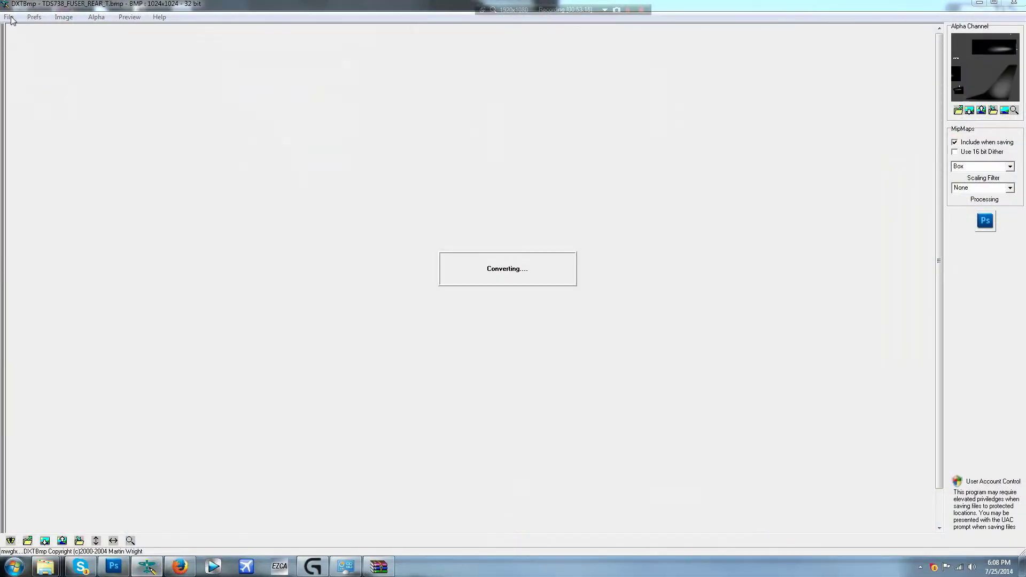
click(8, 16)
click(70, 52)
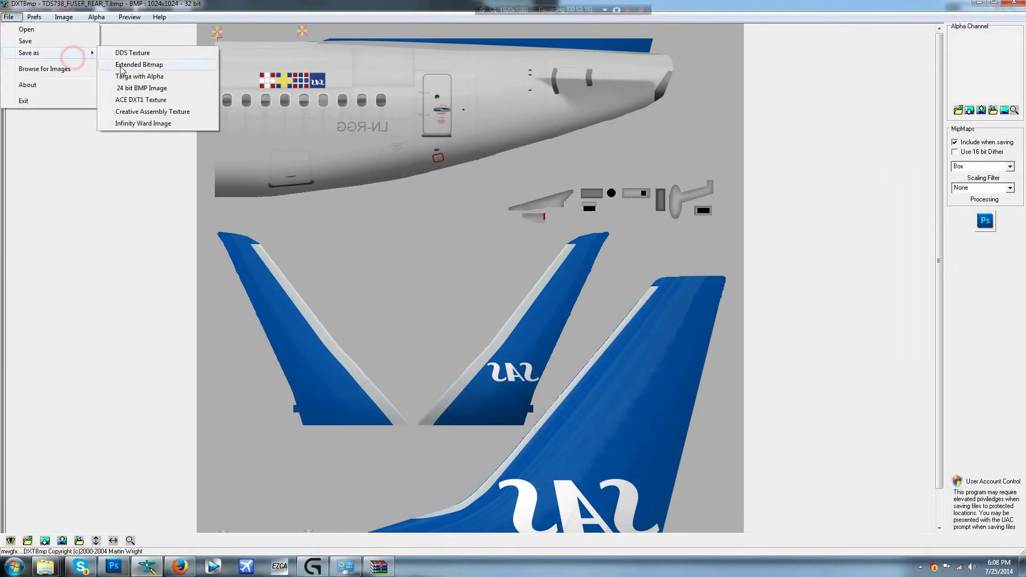
click(119, 64)
click(600, 260)
click(544, 286)
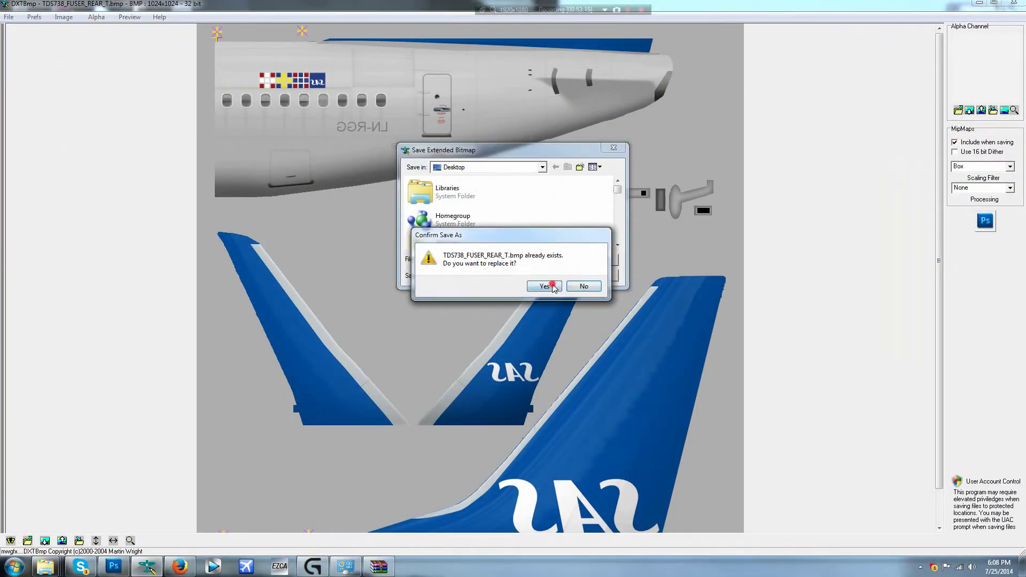
click(979, 3)
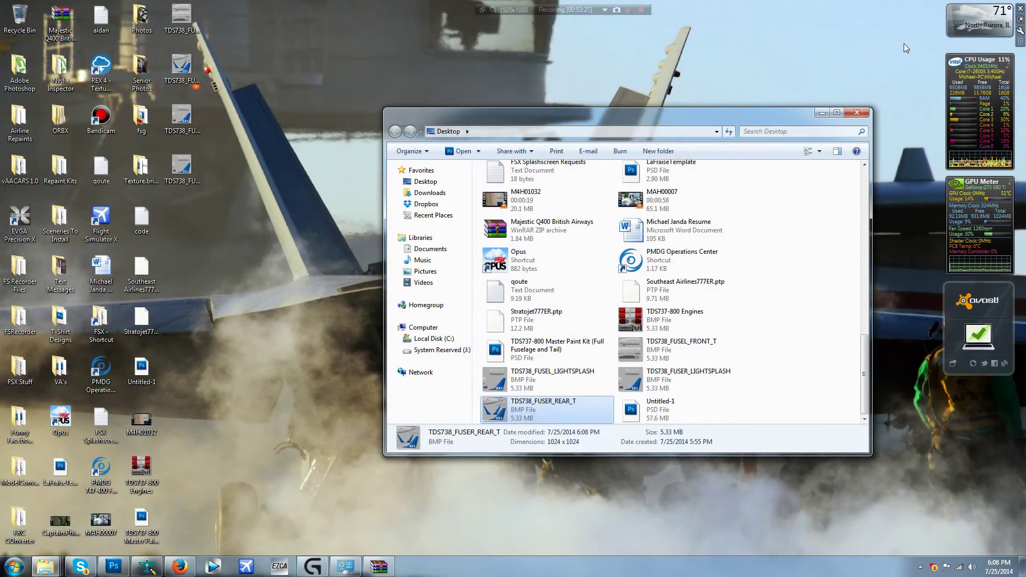
click(561, 389)
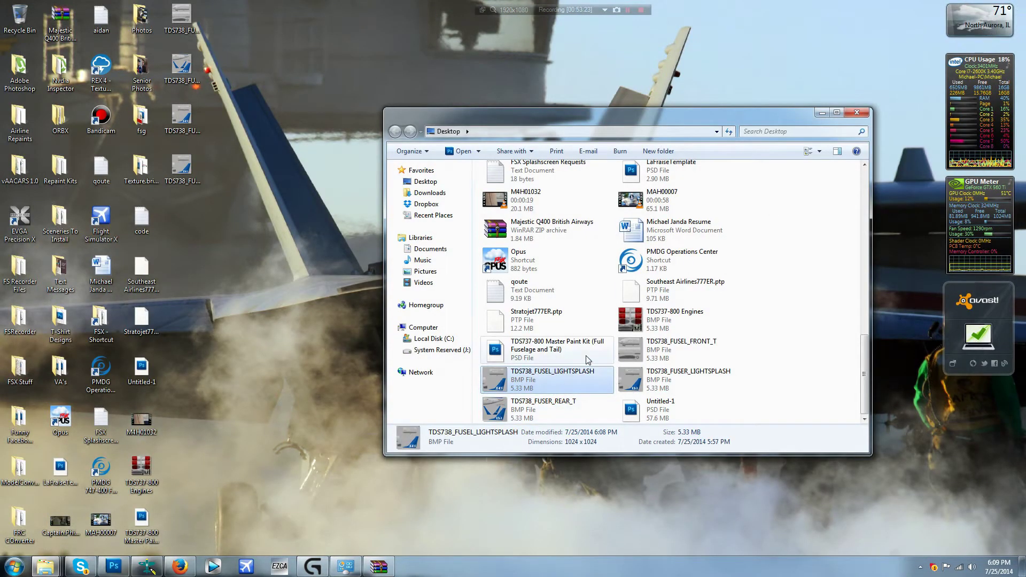
click(693, 381)
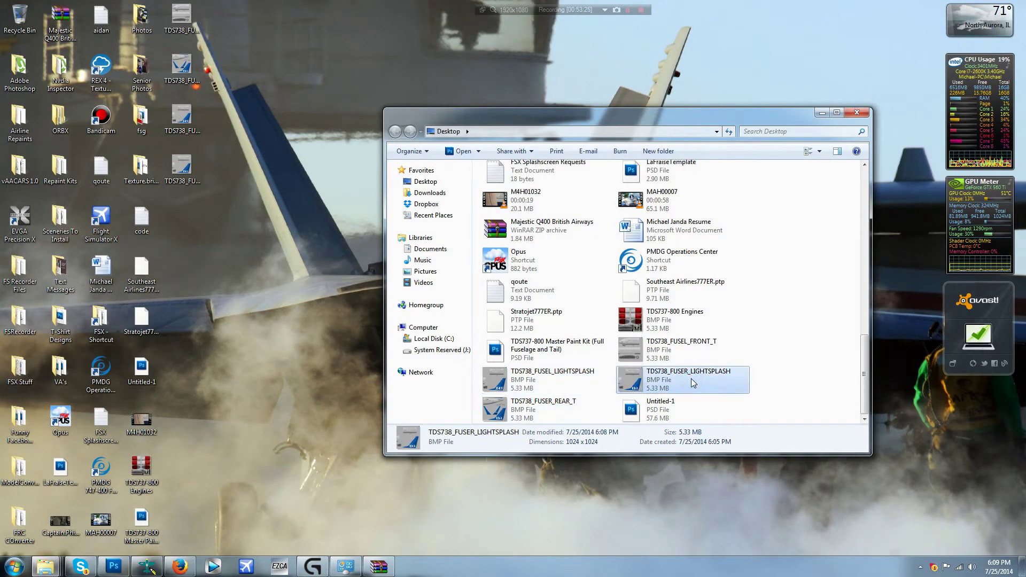
click(678, 320)
click(678, 350)
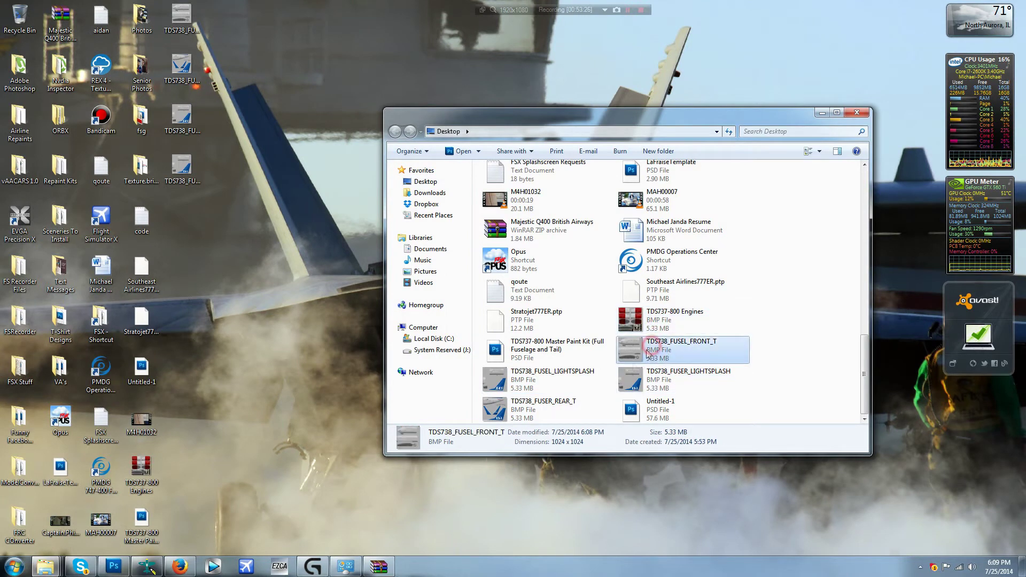
click(574, 405)
scroll(569, 308, up, 10)
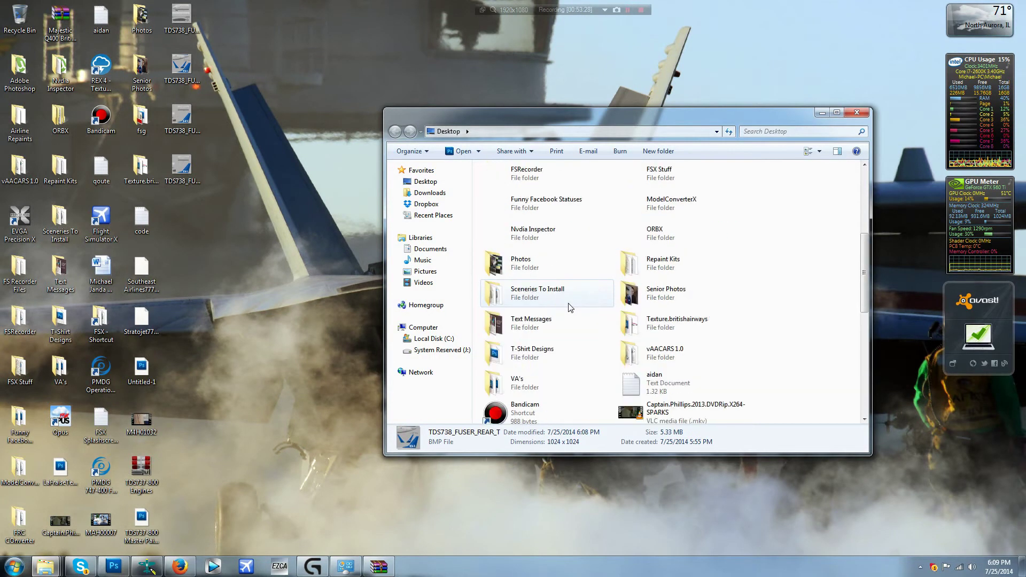
scroll(571, 308, down, 10)
scroll(571, 307, up, 8)
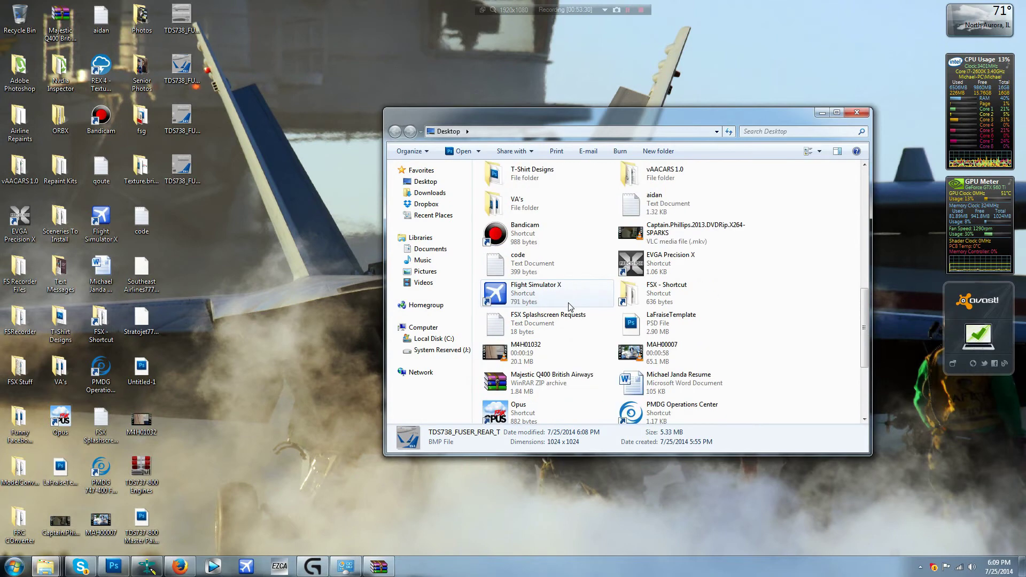
scroll(571, 308, up, 3)
scroll(571, 307, down, 9)
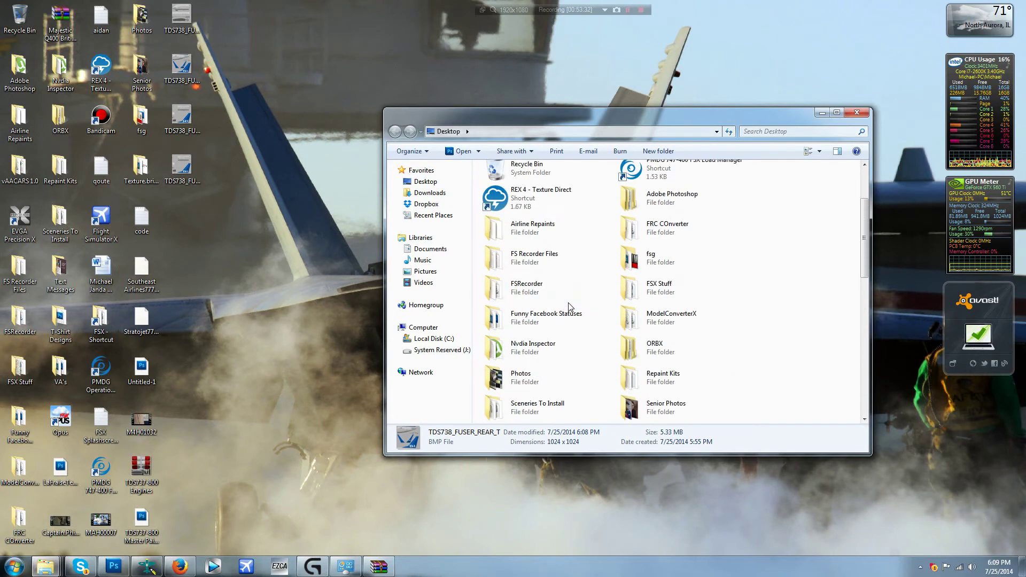
scroll(569, 307, down, 3)
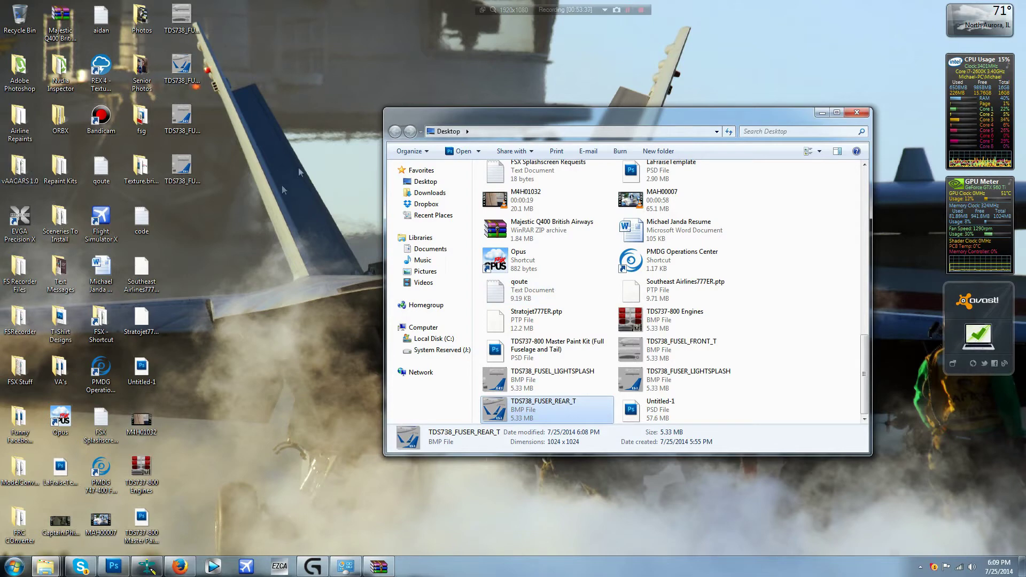
click(153, 483)
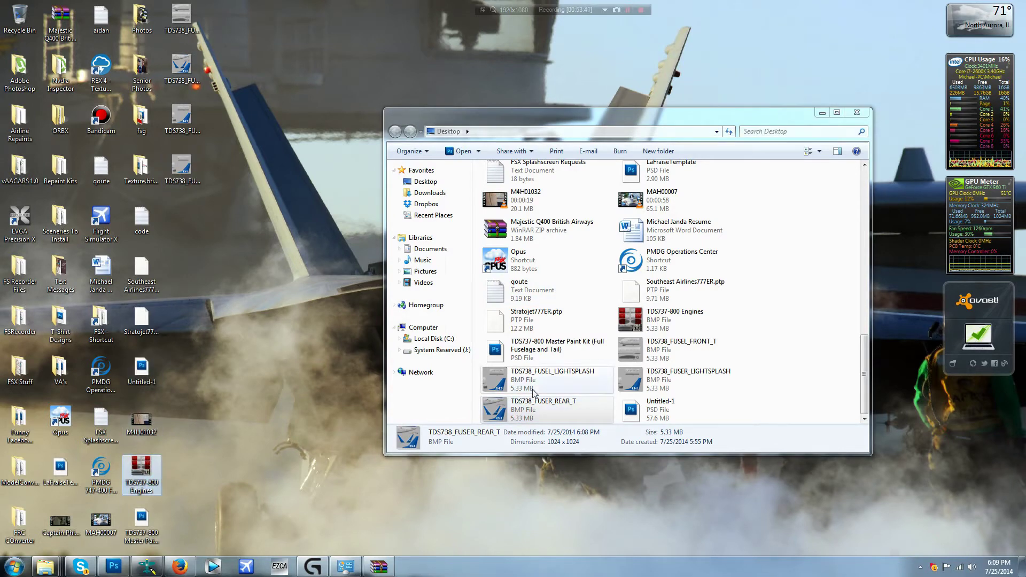
- Browse from the FSX folder to SimObjects > Airplanes > TDS B737-800
double_click(100, 323)
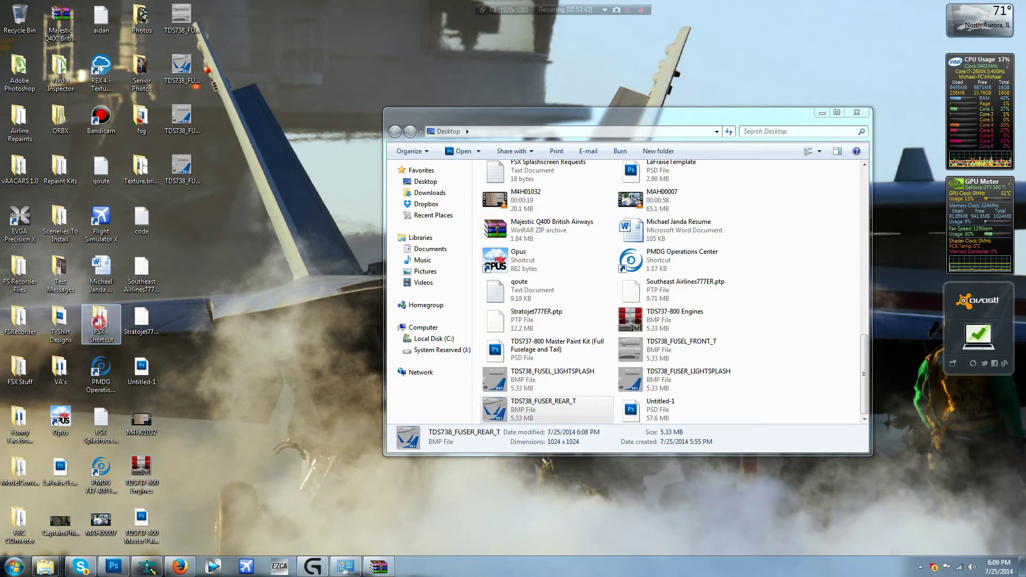
scroll(567, 264, down, 1)
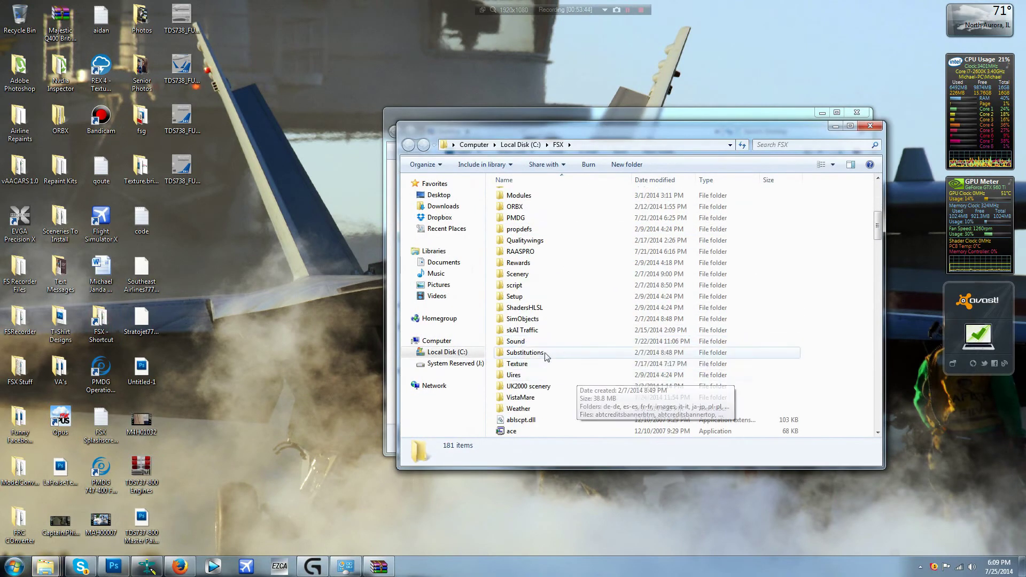
double_click(542, 323)
double_click(532, 196)
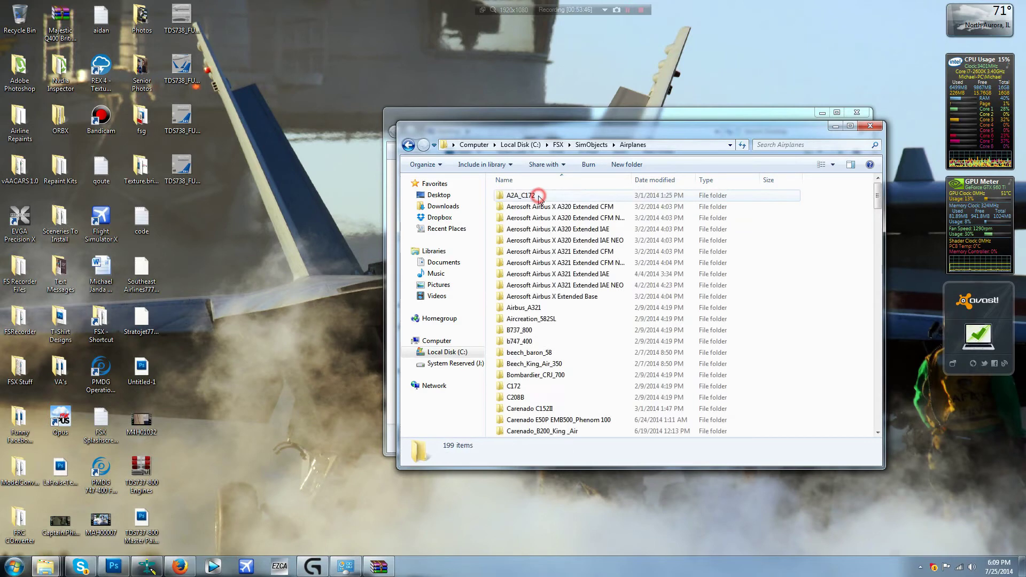
scroll(529, 224, down, 20)
scroll(530, 230, down, 20)
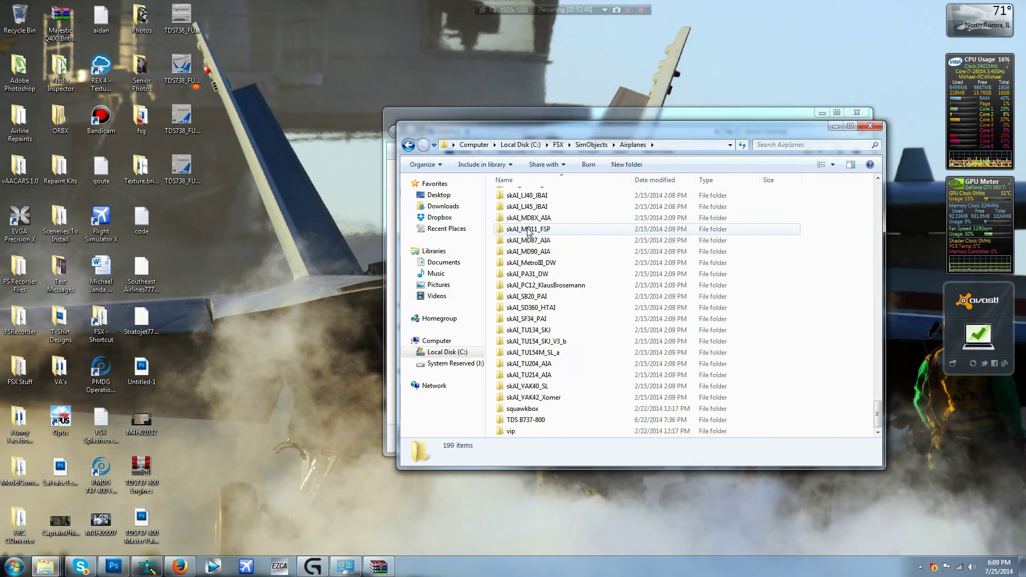
double_click(535, 419)
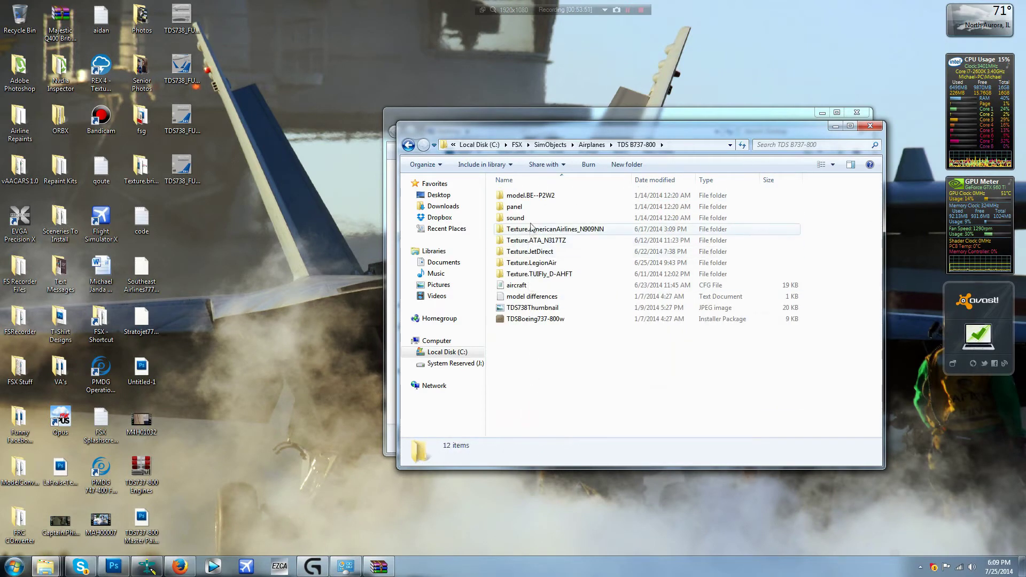
- Copy Texture.AmericanAirlines_N909NN and paste a duplicate into the same folder
click(559, 230)
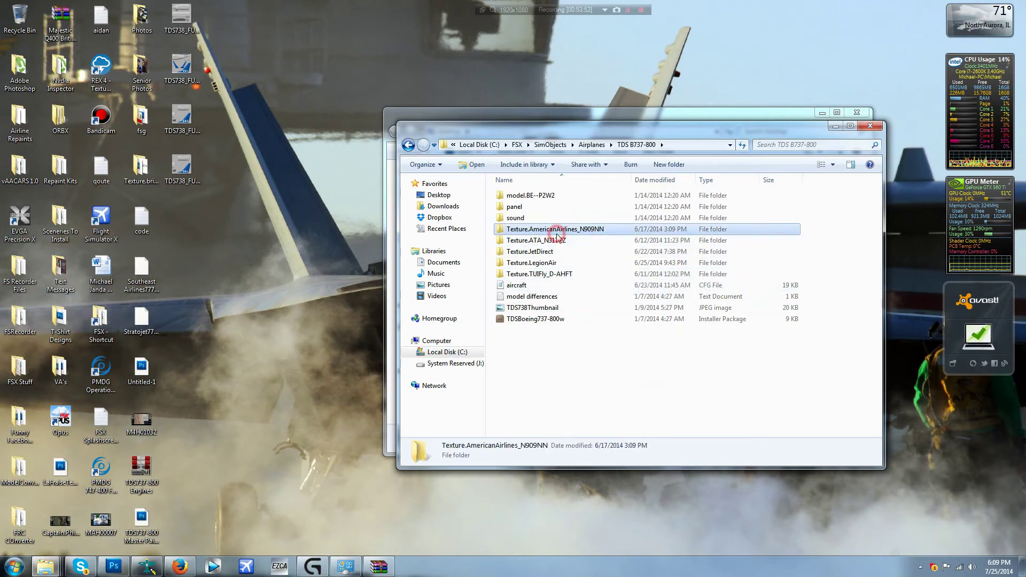
right_click(559, 229)
click(599, 470)
right_click(570, 364)
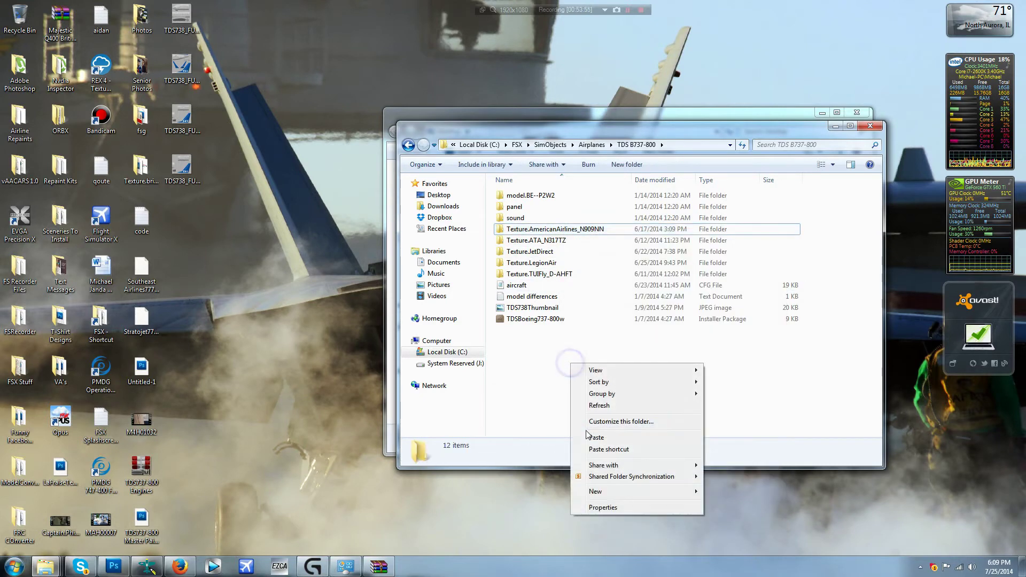
click(598, 439)
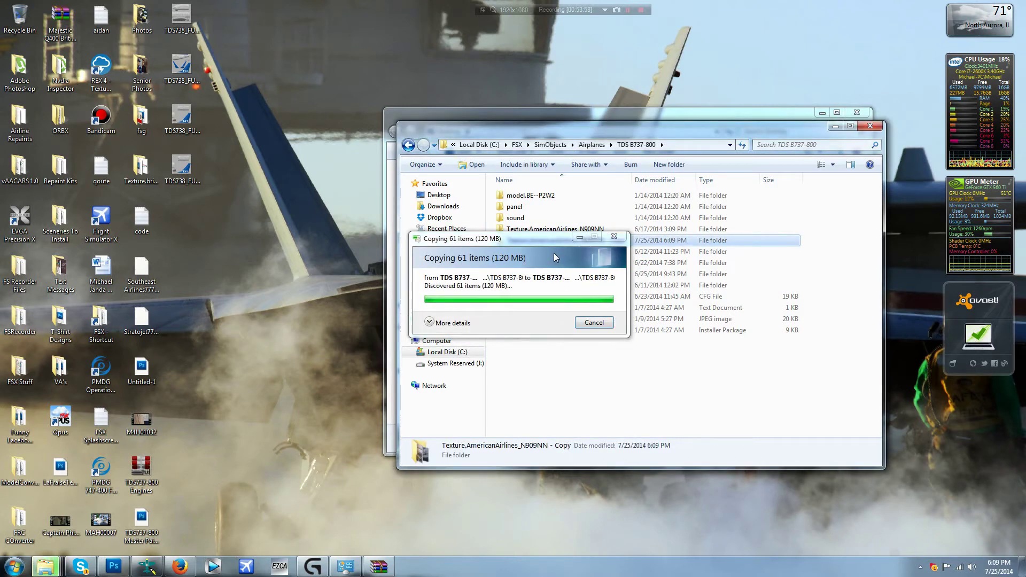
right_click(554, 240)
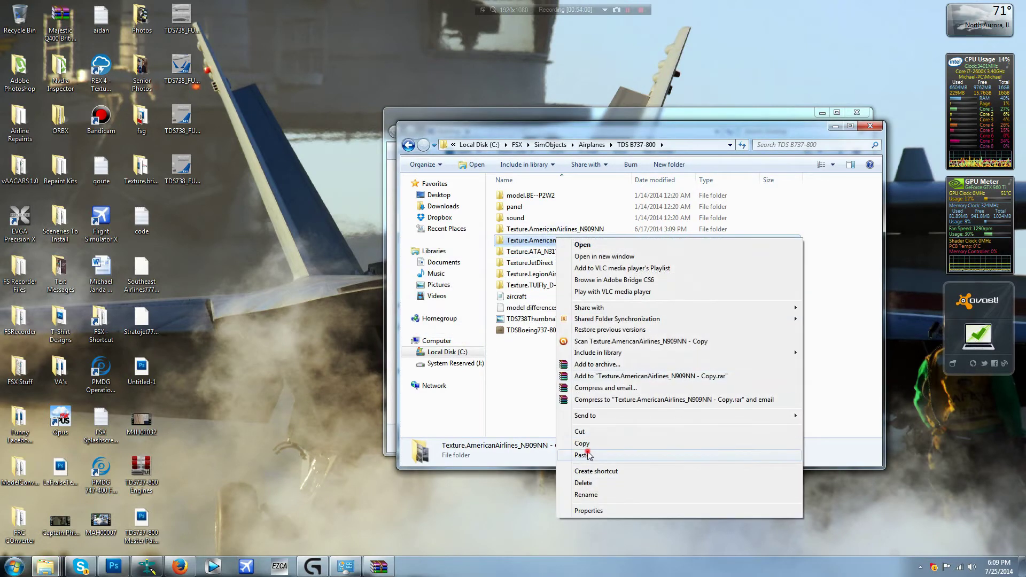
- Rename the copied folder to Texture.ScandinavianAirlines_LN-RGG after checking the registration in Photoshop
click(588, 494)
key(End)
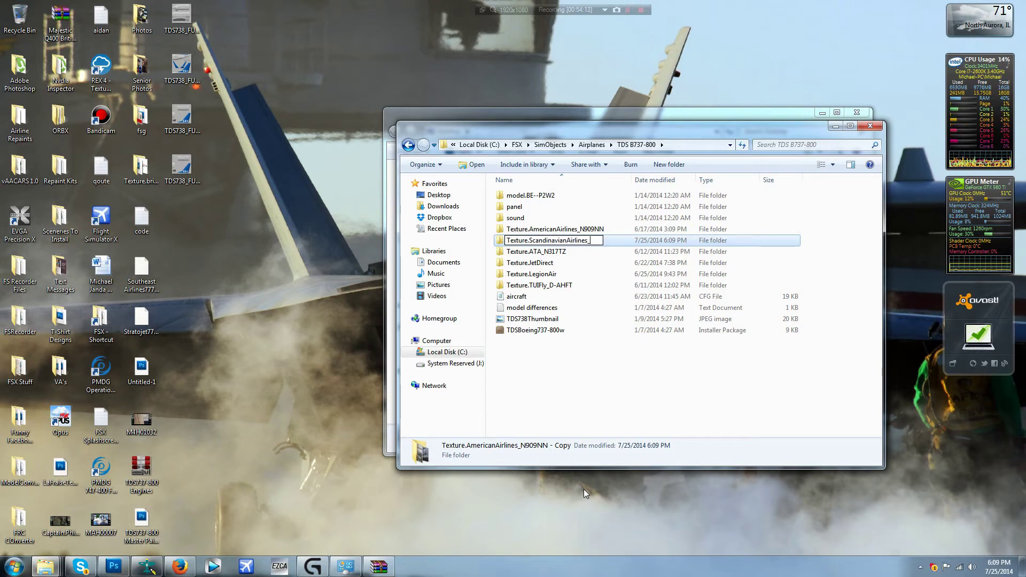
click(114, 566)
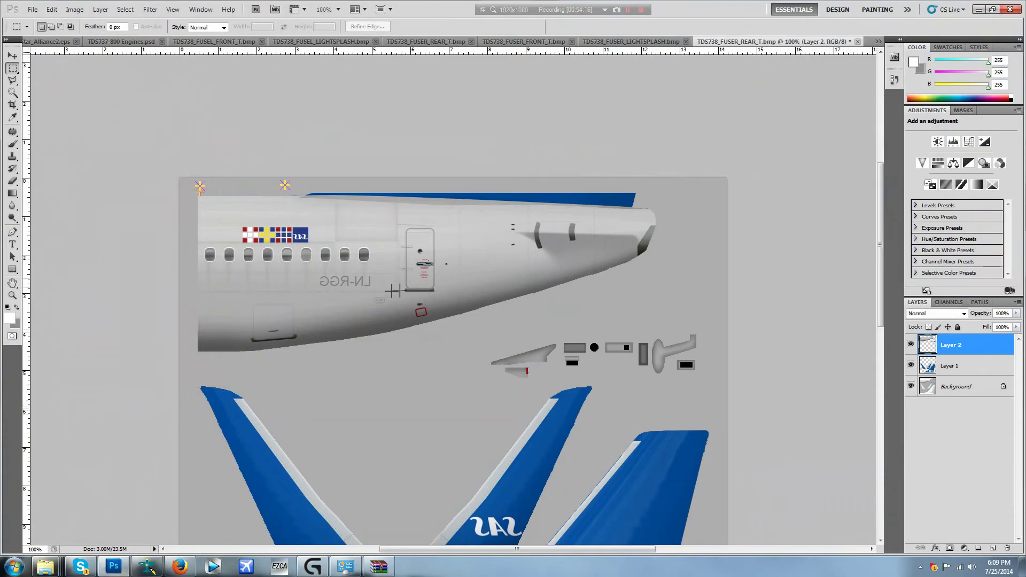
click(979, 10)
right_click(585, 274)
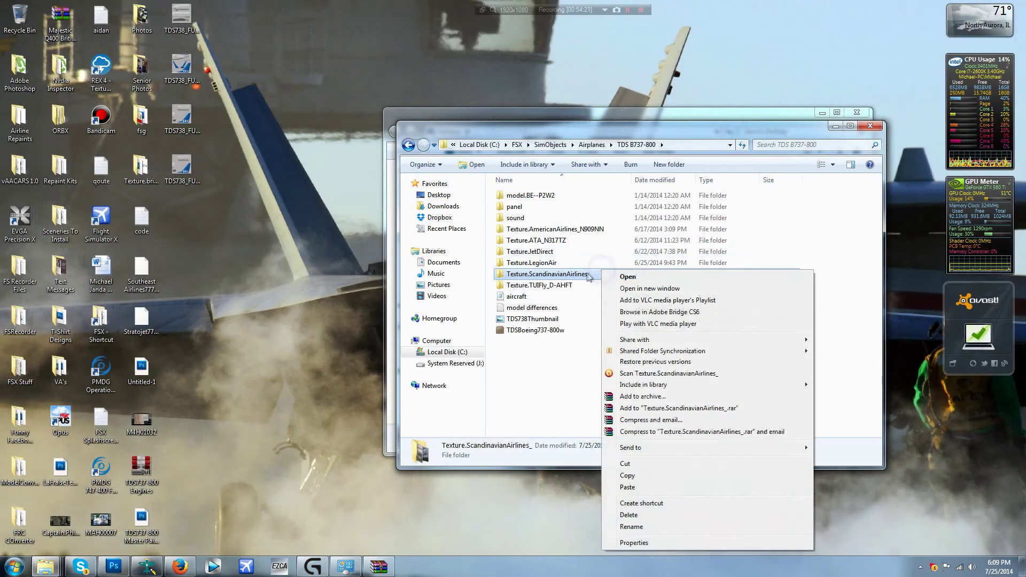
click(630, 531)
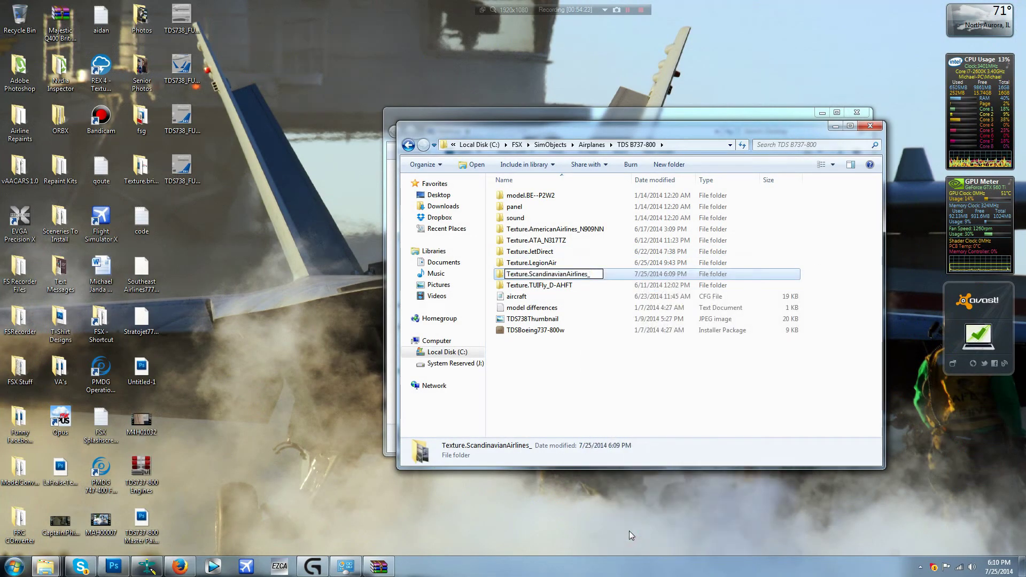
text(LN-RGG)
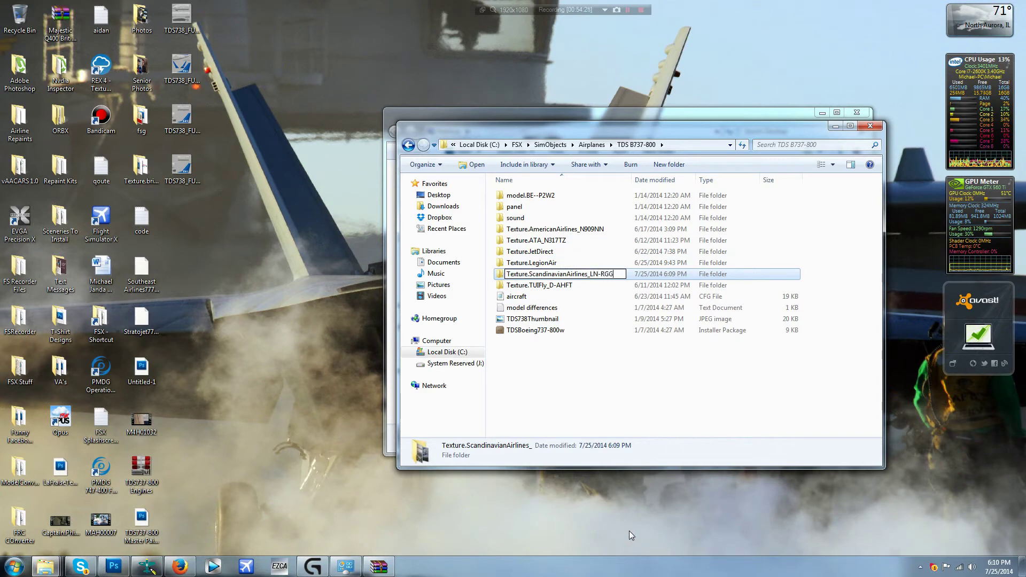
key(Return)
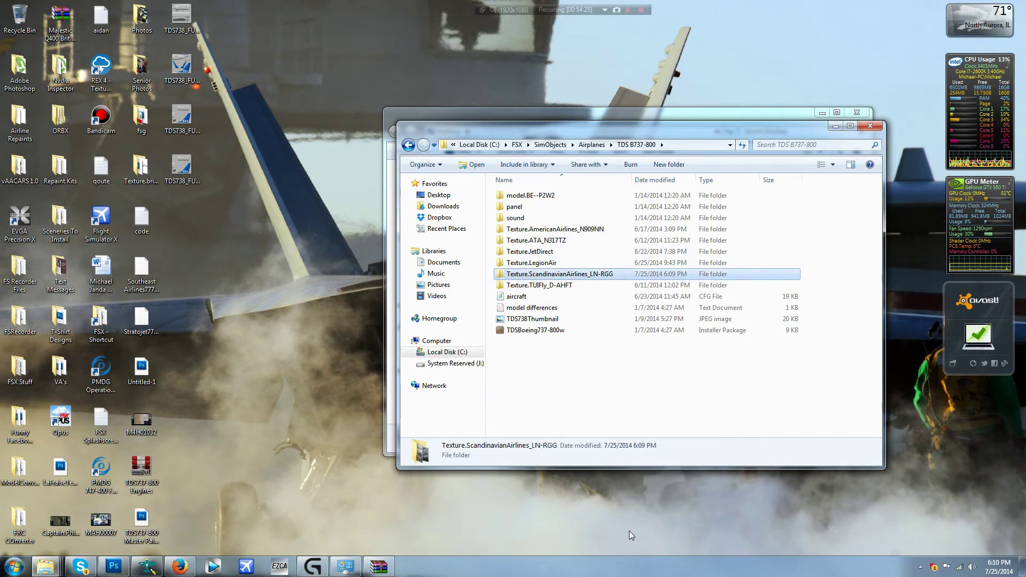
- Move TDS738_FUSEL_FRONT_T and TDS738_FUSEL_LIGHTSPLASH into the LN-RGG folder, replacing the old files
double_click(574, 274)
click(643, 113)
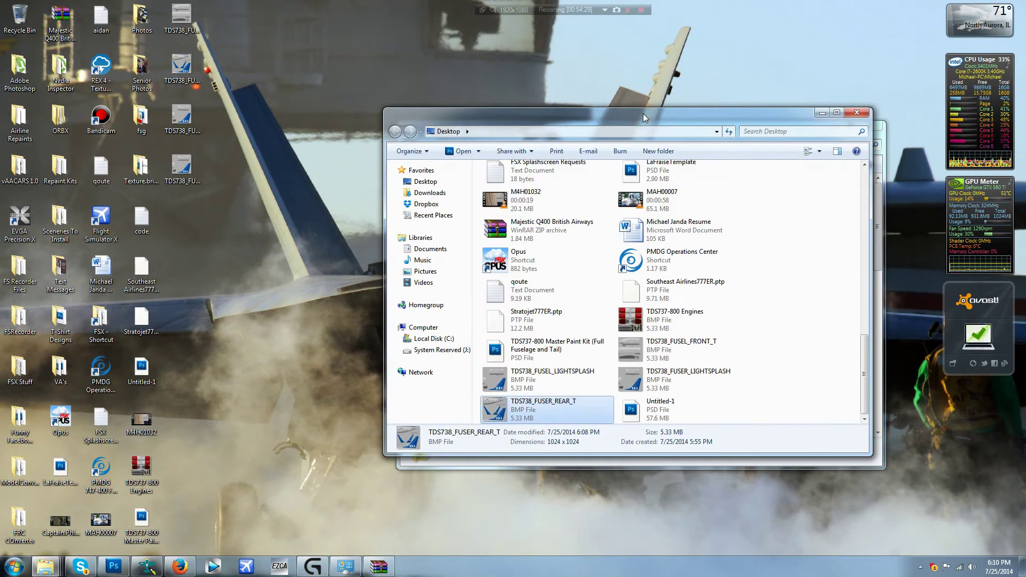
drag(643, 113, 281, 82)
click(340, 315)
drag(340, 314, 646, 362)
click(532, 251)
drag(285, 311, 332, 342)
click(333, 347)
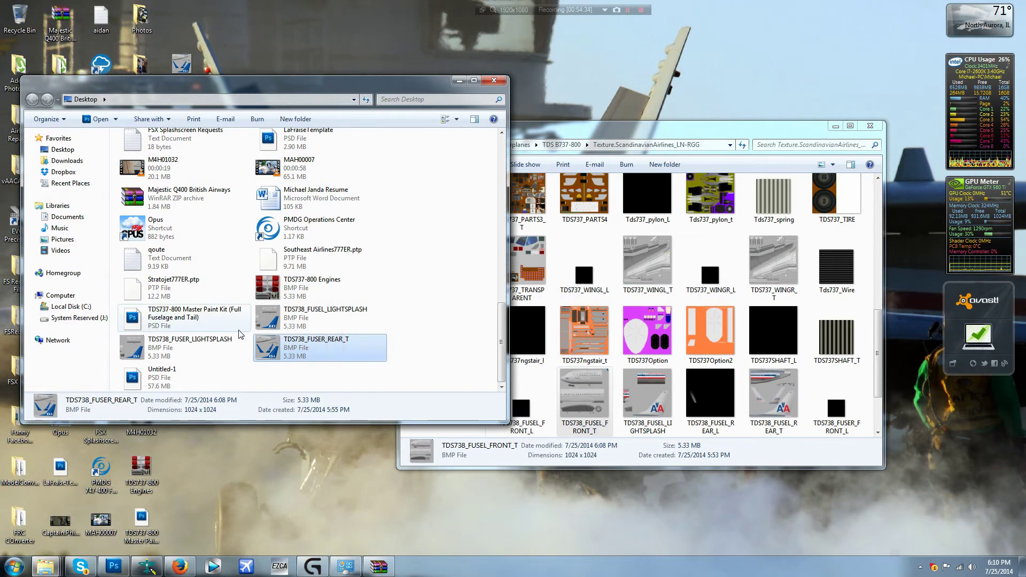
drag(273, 359, 591, 328)
click(490, 241)
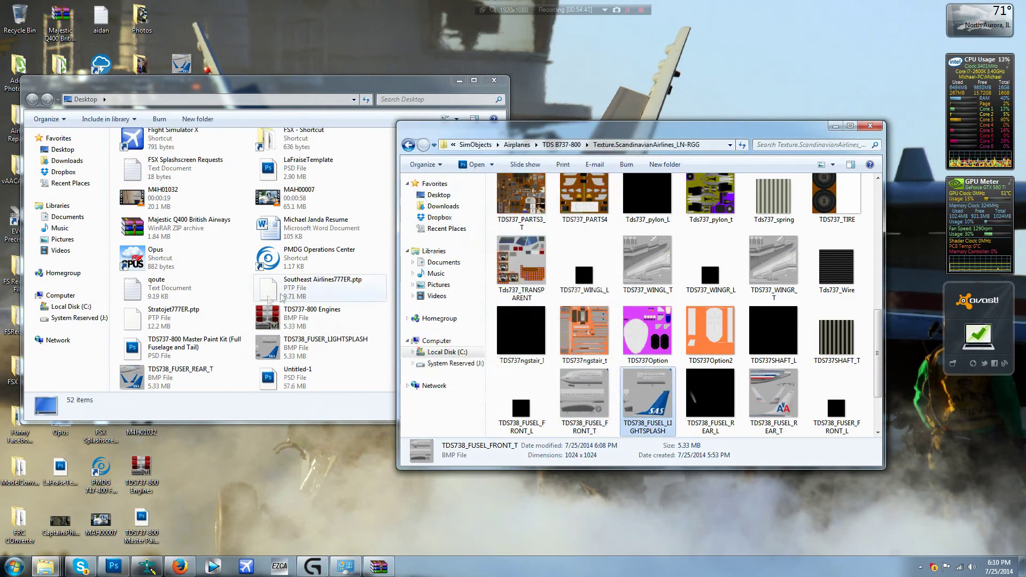
- Move TDS738_FUSER_REAR_T and TDS738_FUSER_LIGHTSPLASH into the LN-RGG folder, replacing the existing ones
scroll(174, 384, down, 1)
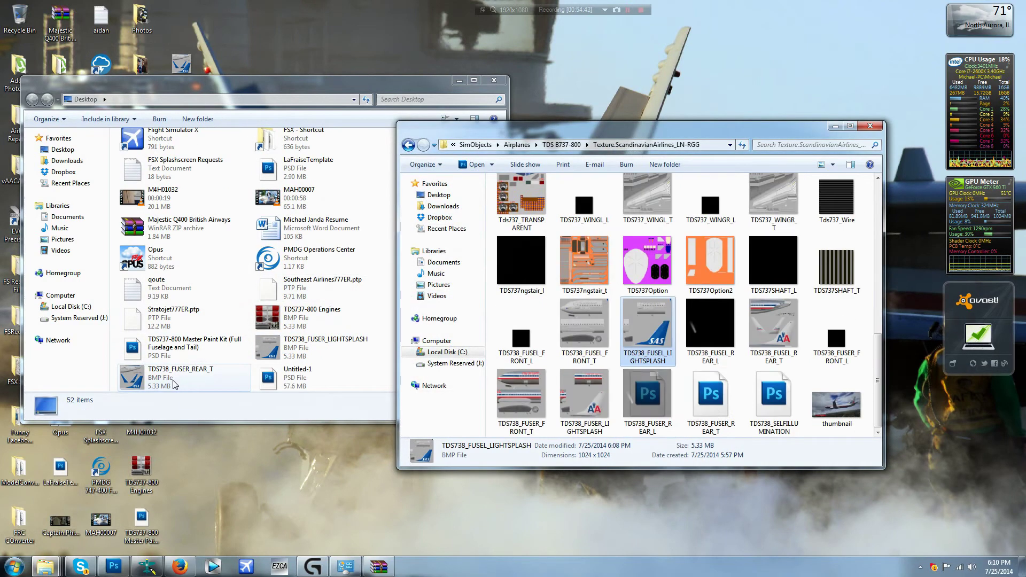
click(173, 387)
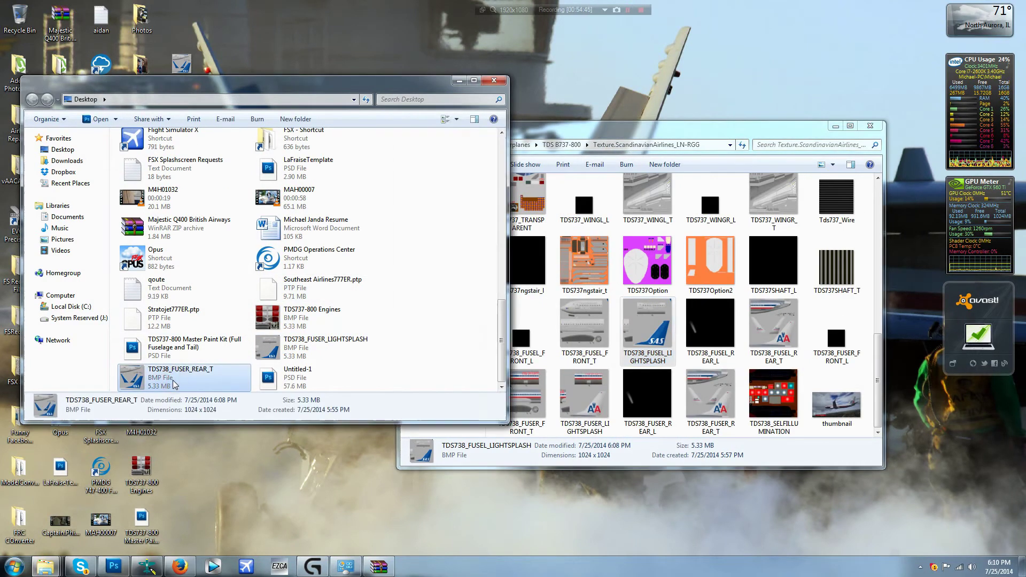
click(161, 567)
click(161, 568)
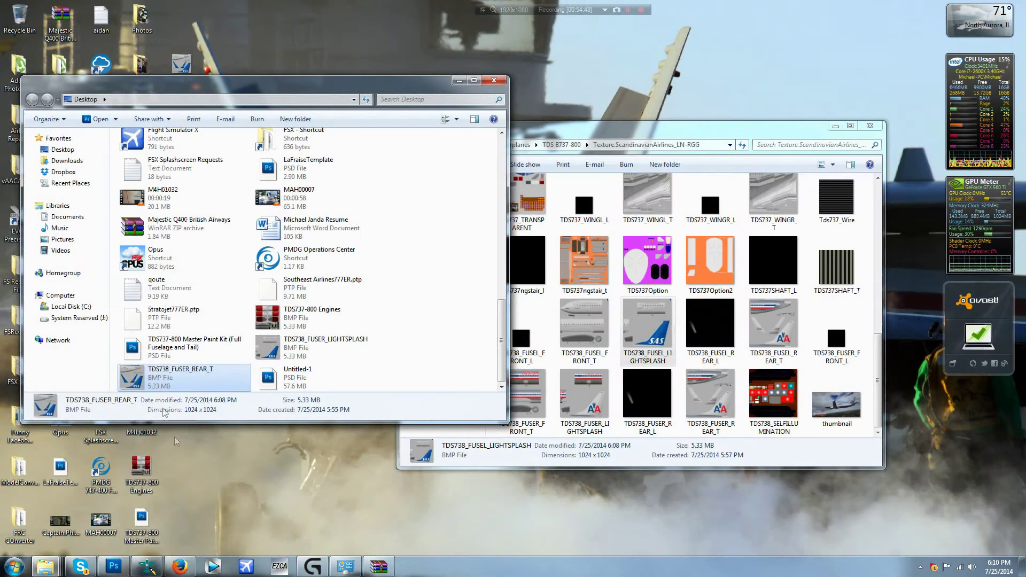
drag(158, 381, 599, 364)
click(451, 199)
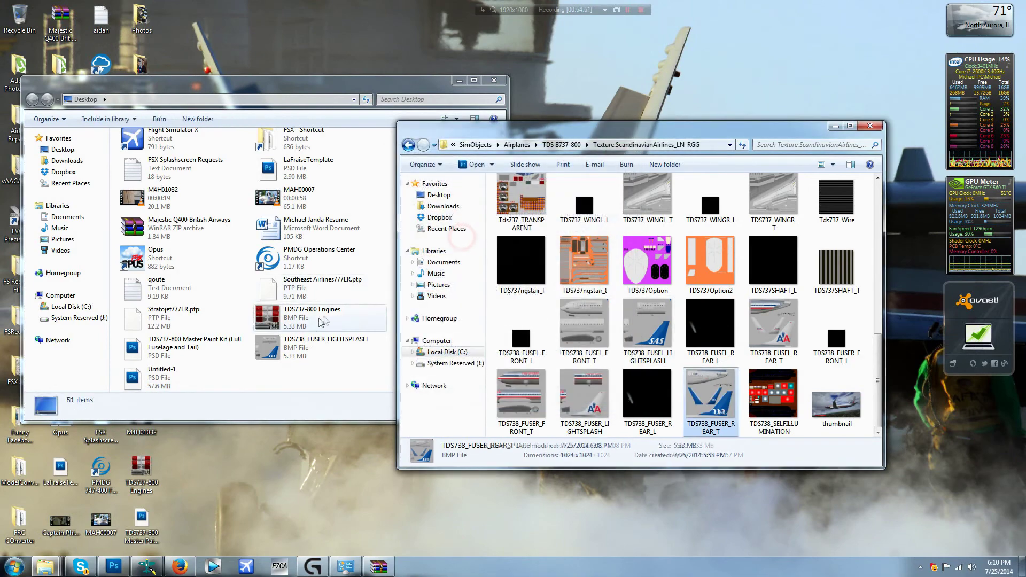
drag(288, 348, 636, 315)
click(535, 230)
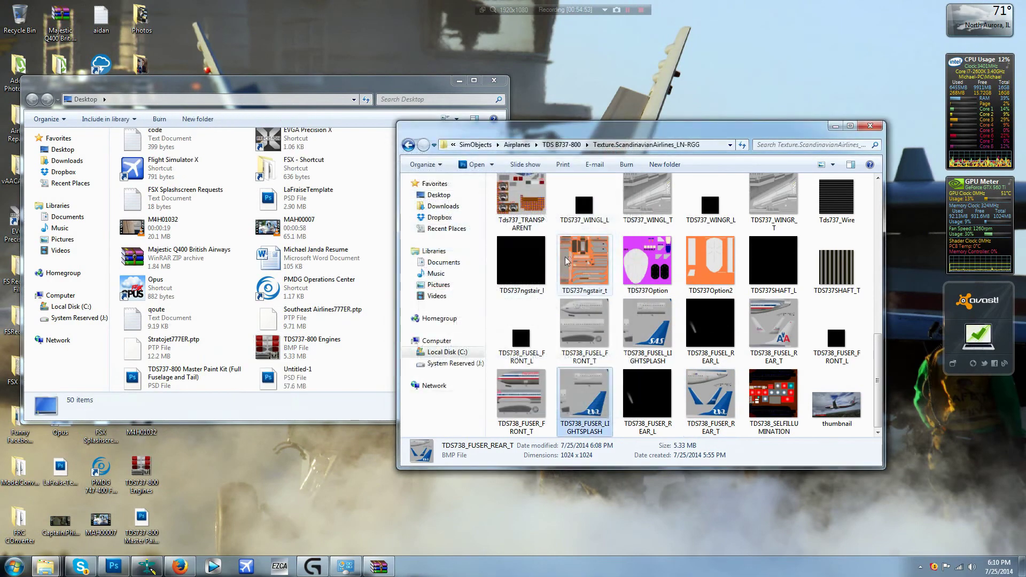
click(770, 343)
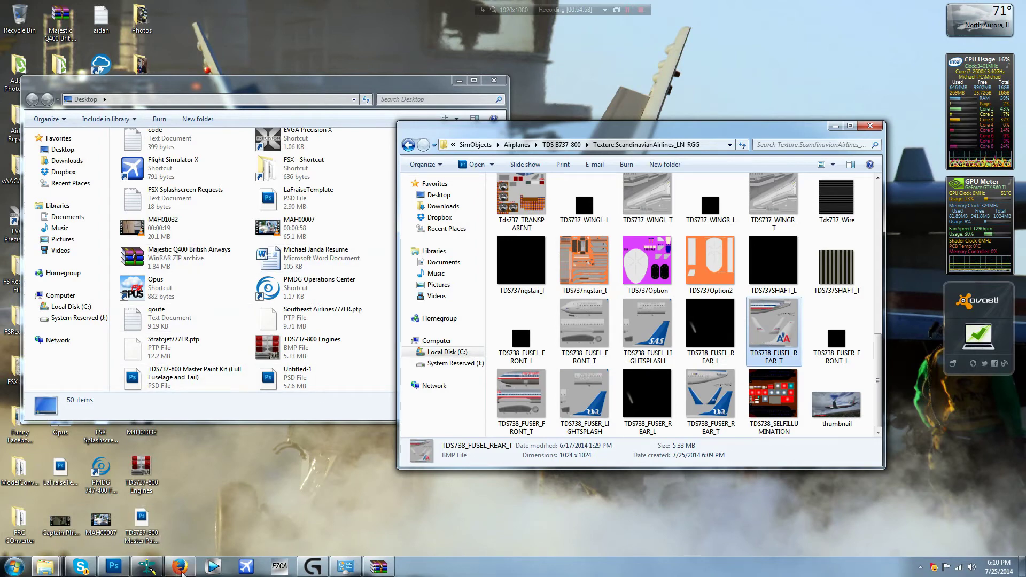
click(113, 566)
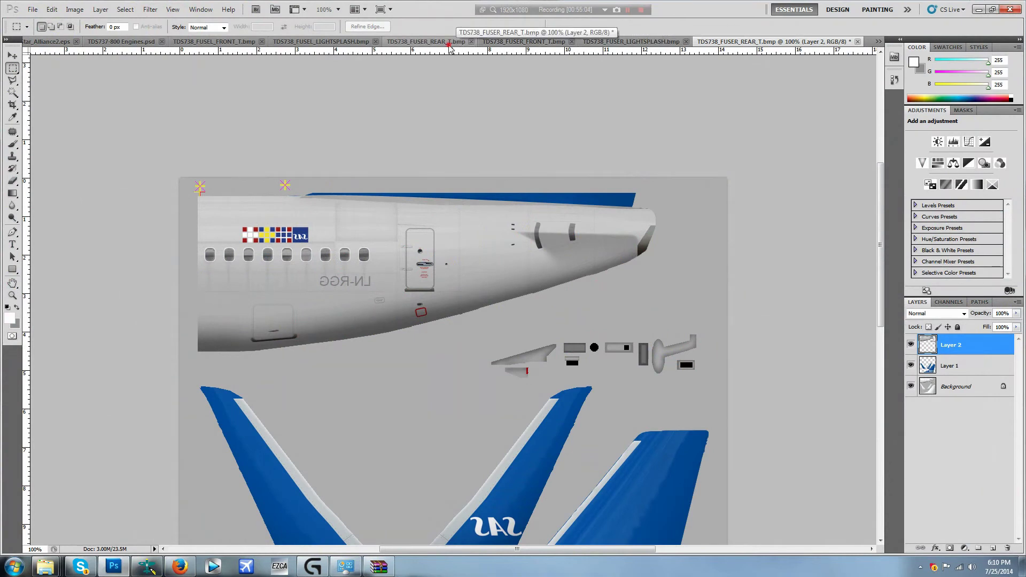
- Save the unmirrored rear texture to the Desktop as BMP TDS738_FUSEL_REAR_T, accepting BMP options
click(449, 42)
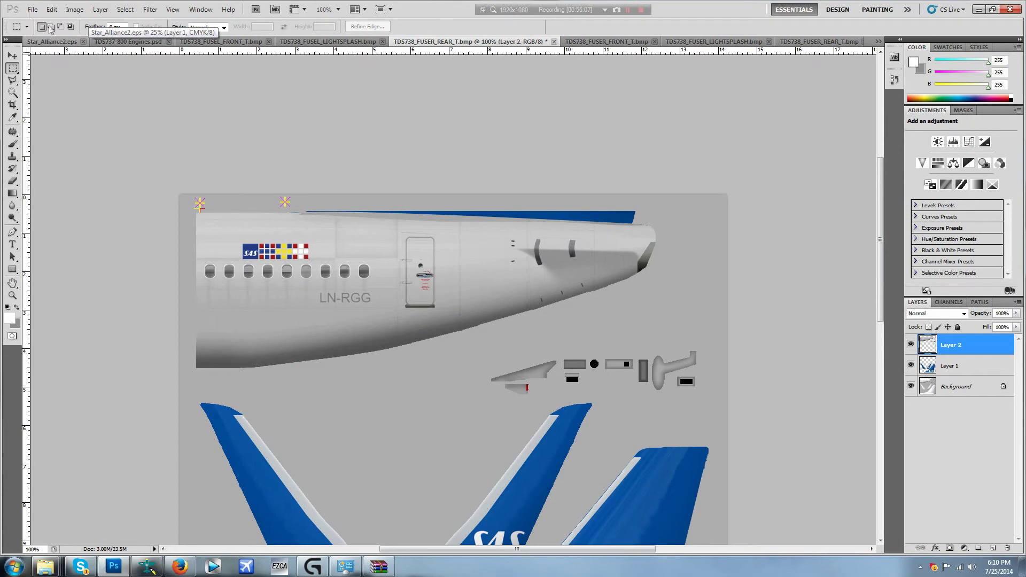
click(32, 9)
click(69, 172)
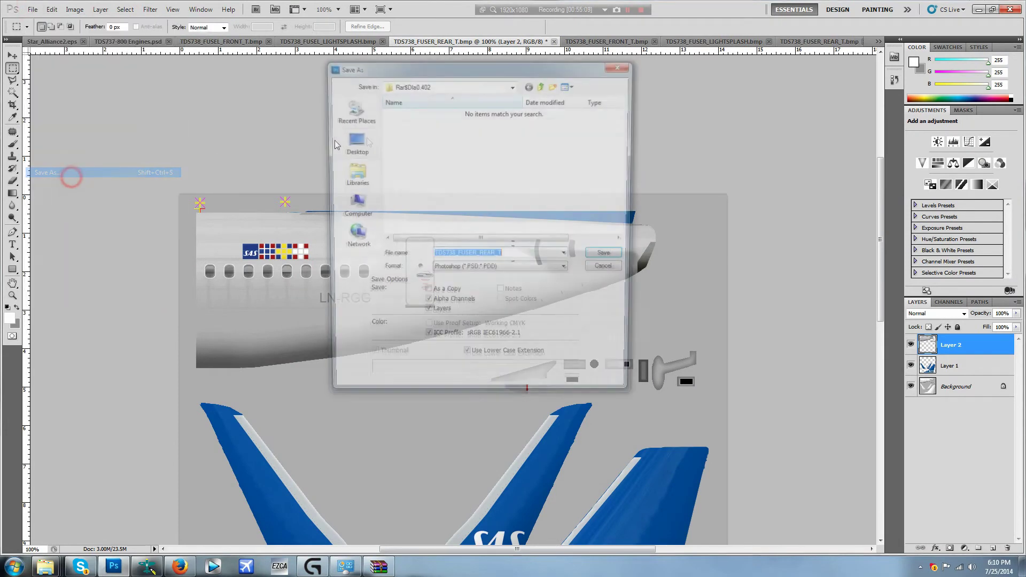
click(463, 271)
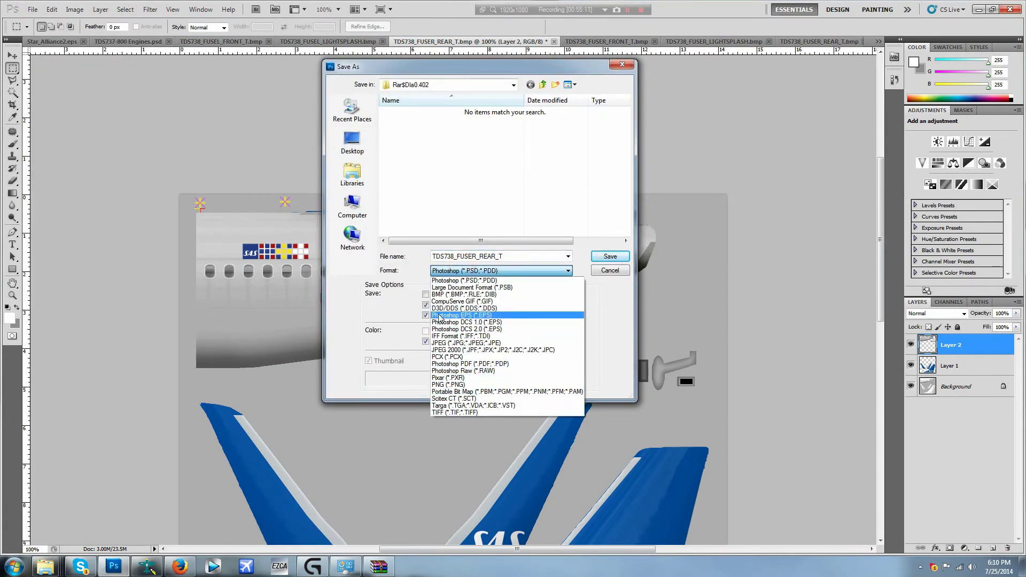
click(448, 292)
click(352, 144)
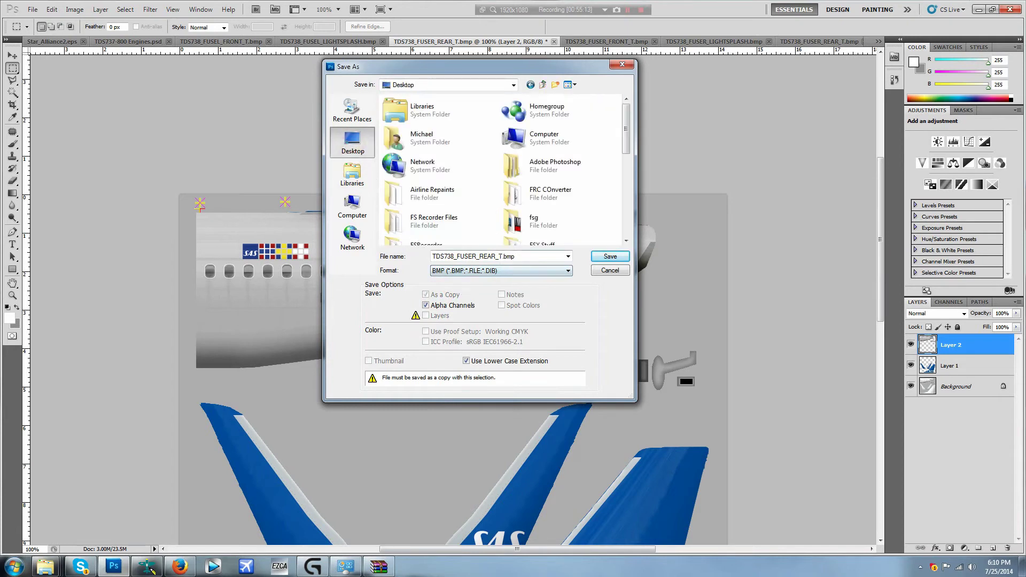
click(501, 257)
double_click(475, 256)
click(473, 256)
key(Return)
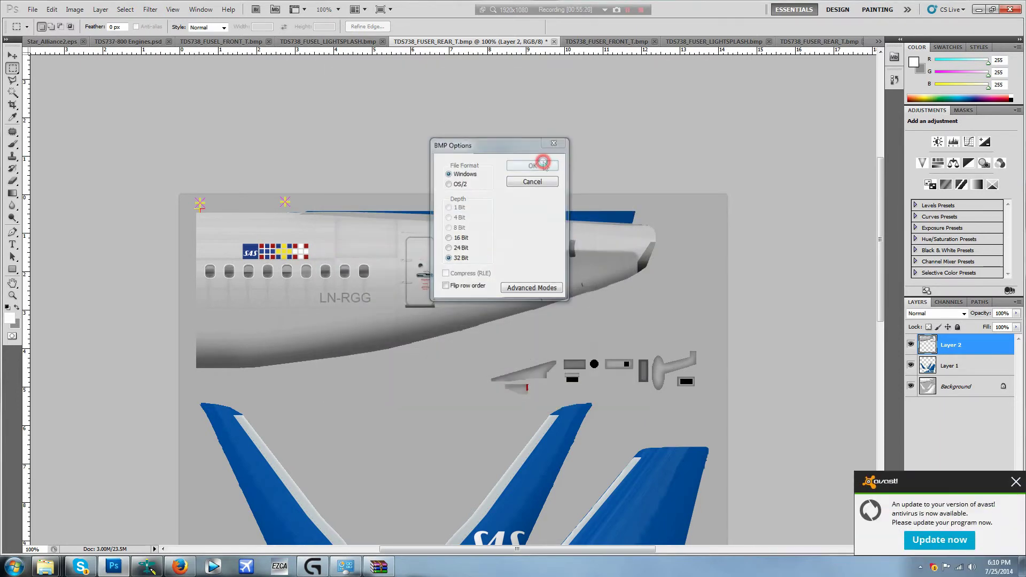
click(546, 163)
click(979, 9)
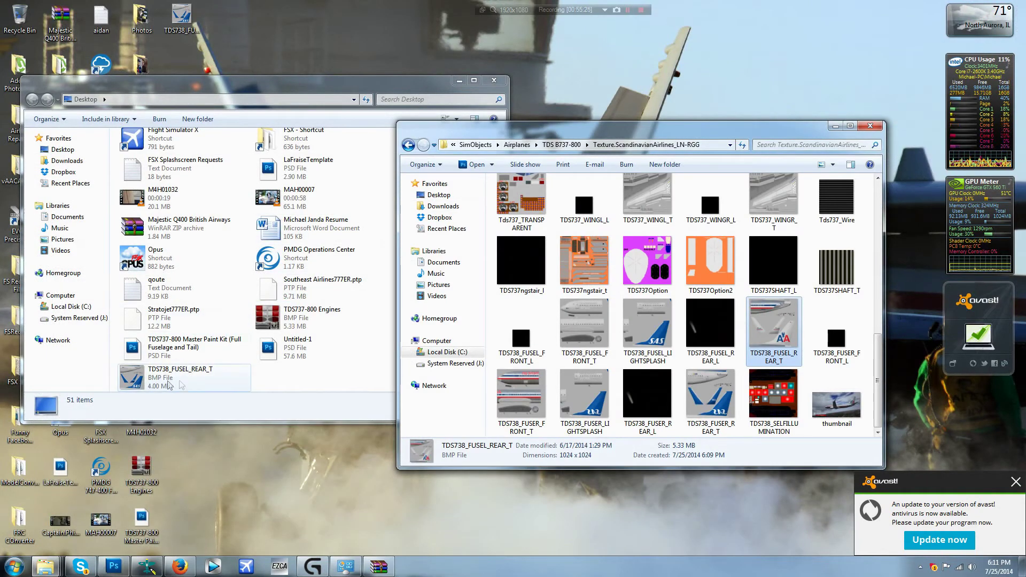
- Load TDS738_FUSEL_REAR_T into DXTBmp and overwrite it as an Extended Bitmap
drag(155, 382, 147, 566)
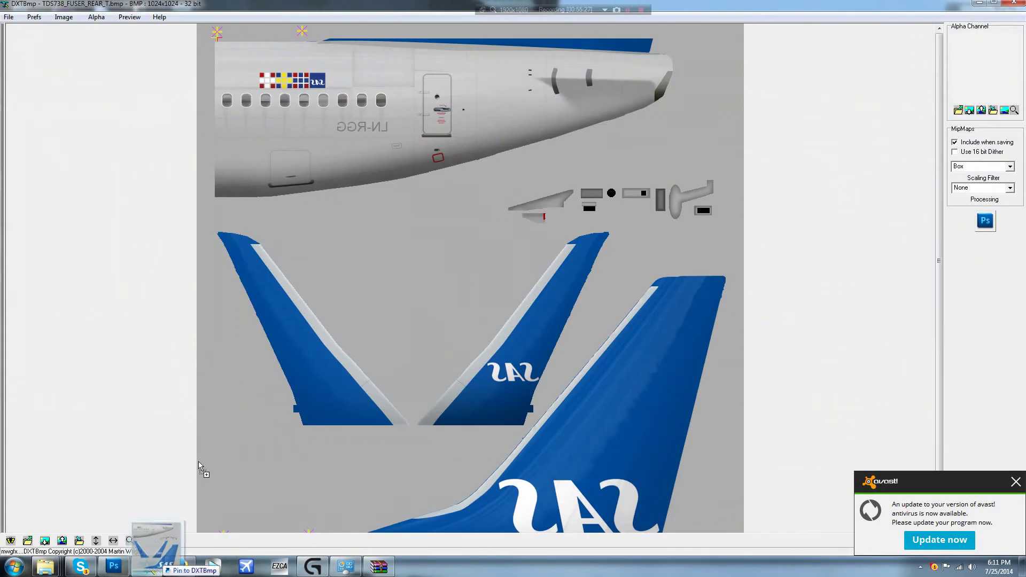
click(8, 16)
mouse_move(39, 52)
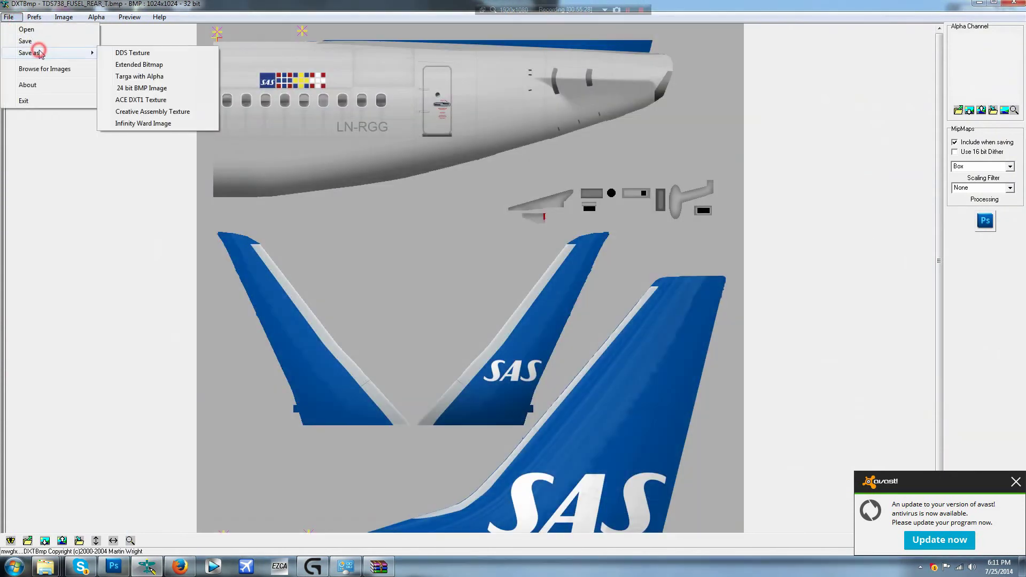
click(133, 64)
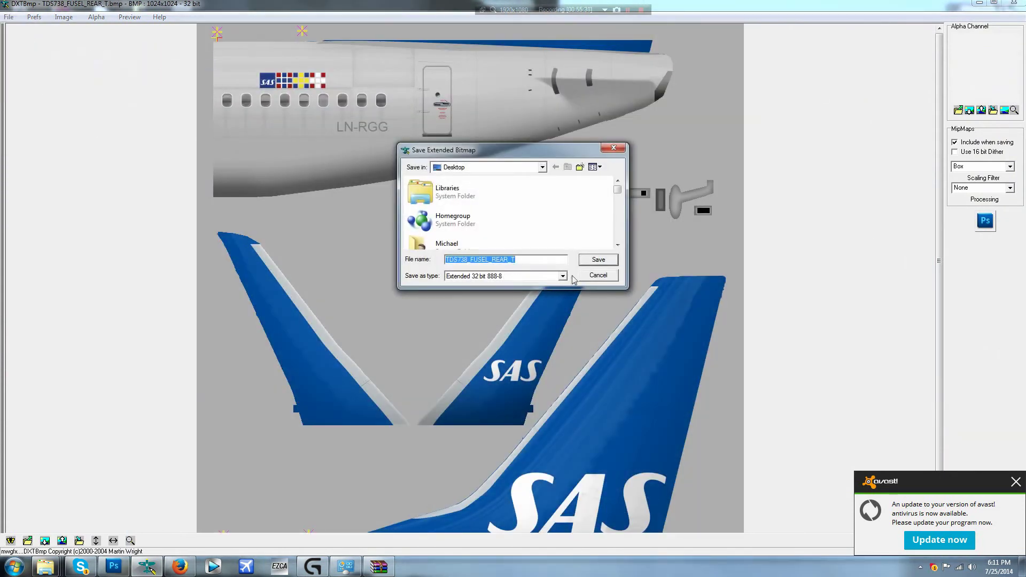
click(598, 261)
click(538, 282)
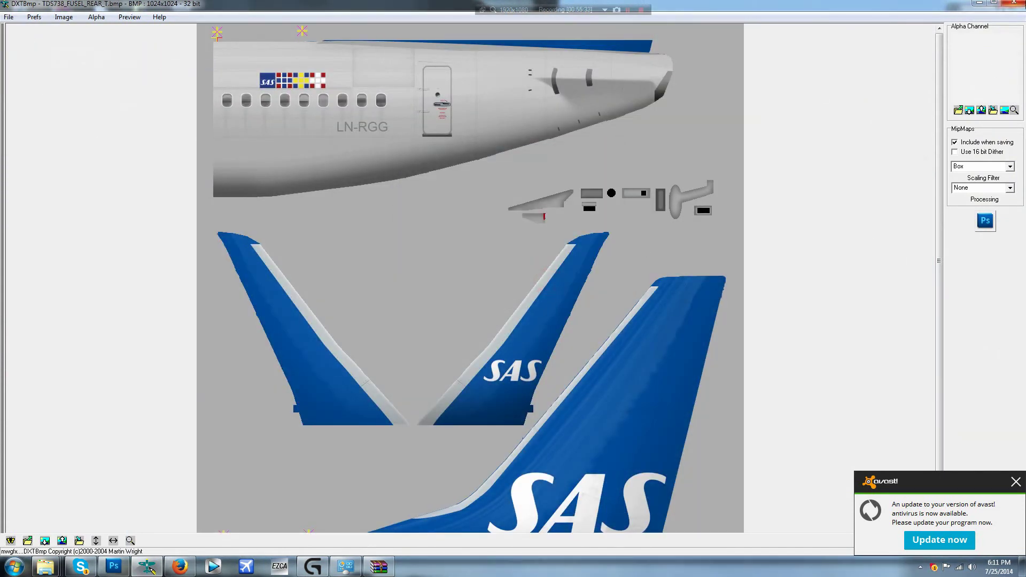
click(978, 5)
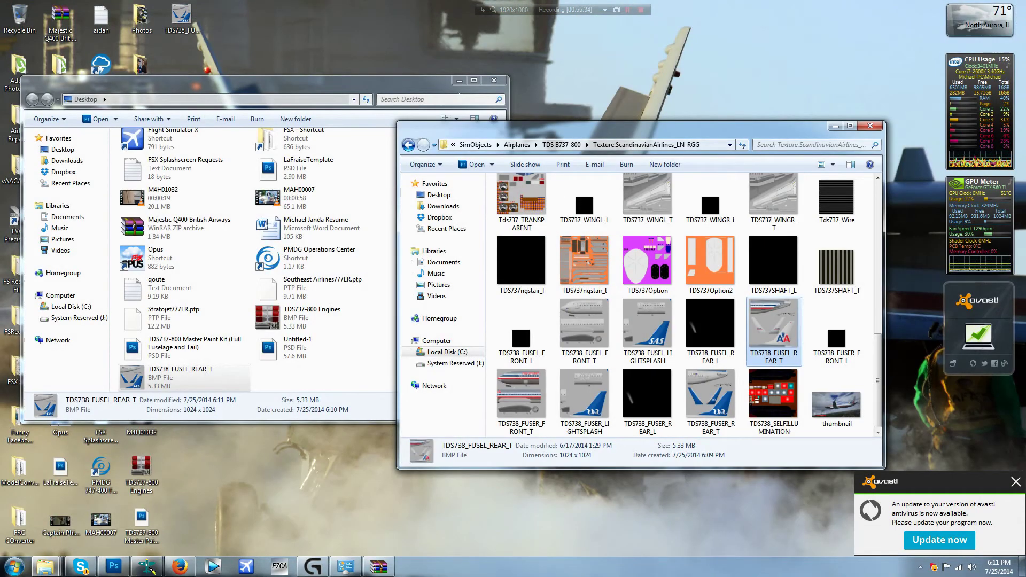
- Move the new TDS738_FUSEL_REAR_T into the LN-RGG folder, replacing the old copy
click(494, 81)
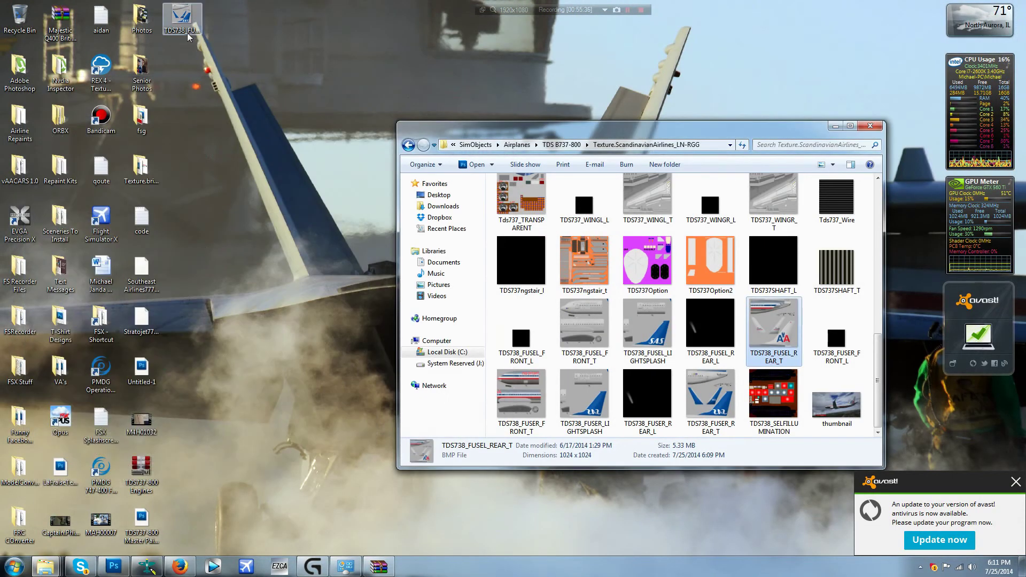
drag(181, 16, 815, 367)
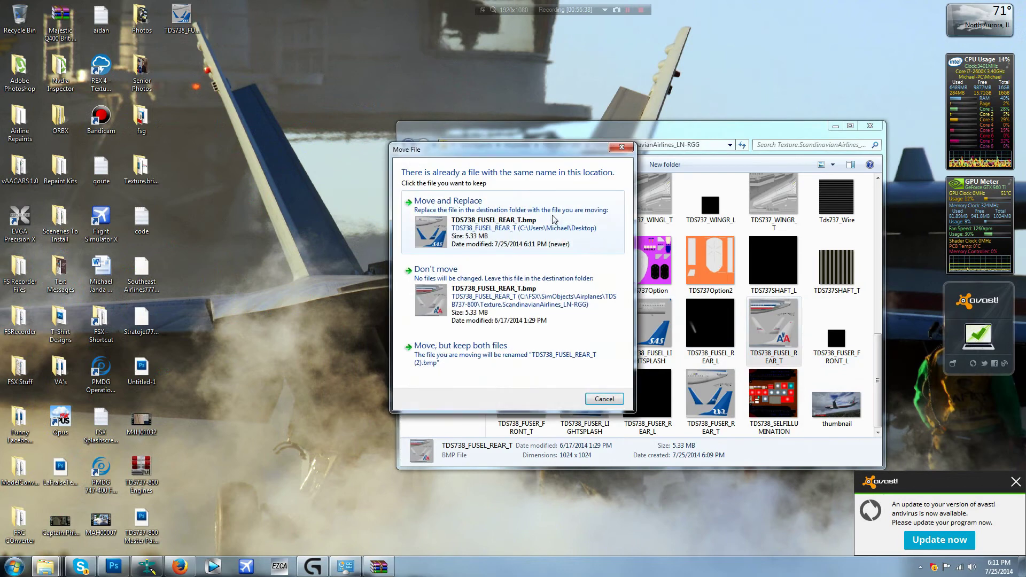
click(451, 202)
click(532, 399)
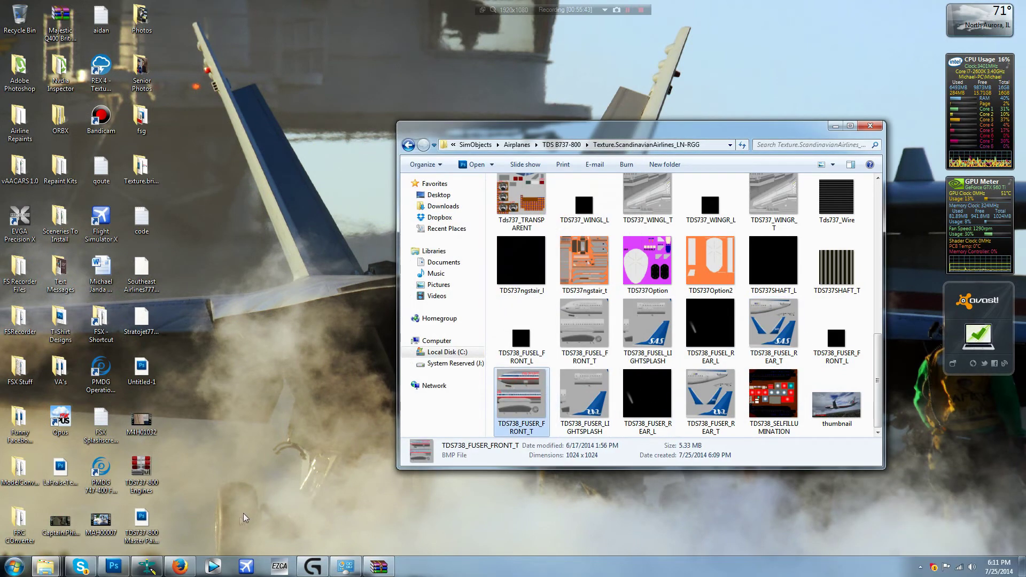
click(155, 570)
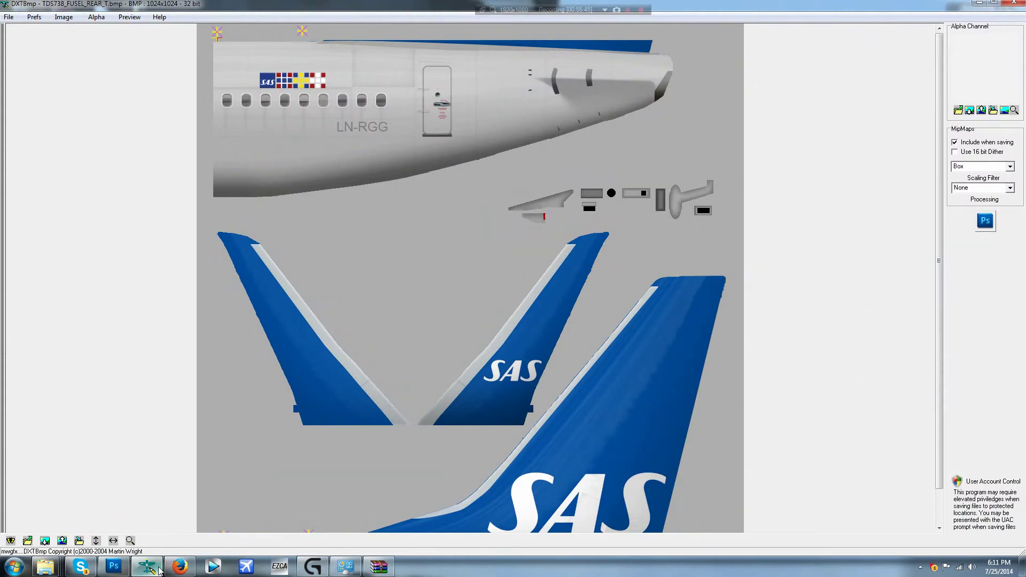
- Switch to the TDS738_FUSER_FRONT_T image in Photoshop with Layer 2 selected
click(147, 567)
click(113, 567)
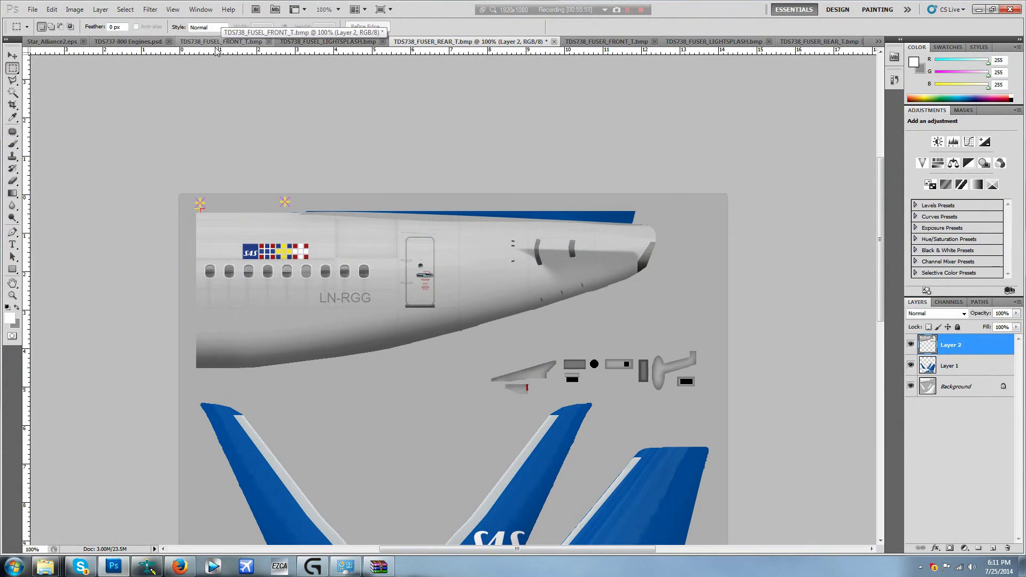
click(599, 42)
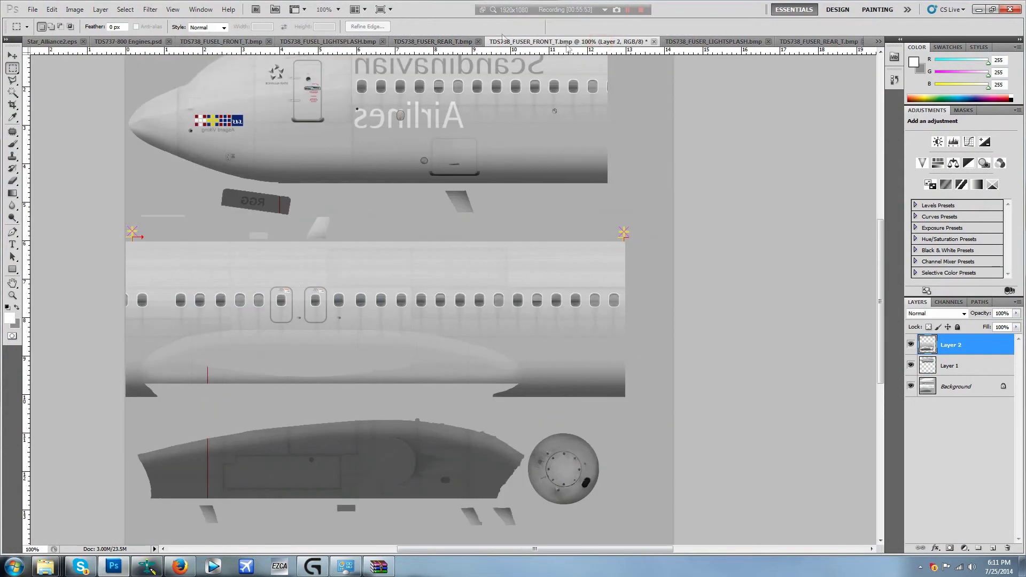
click(944, 368)
click(944, 389)
click(950, 346)
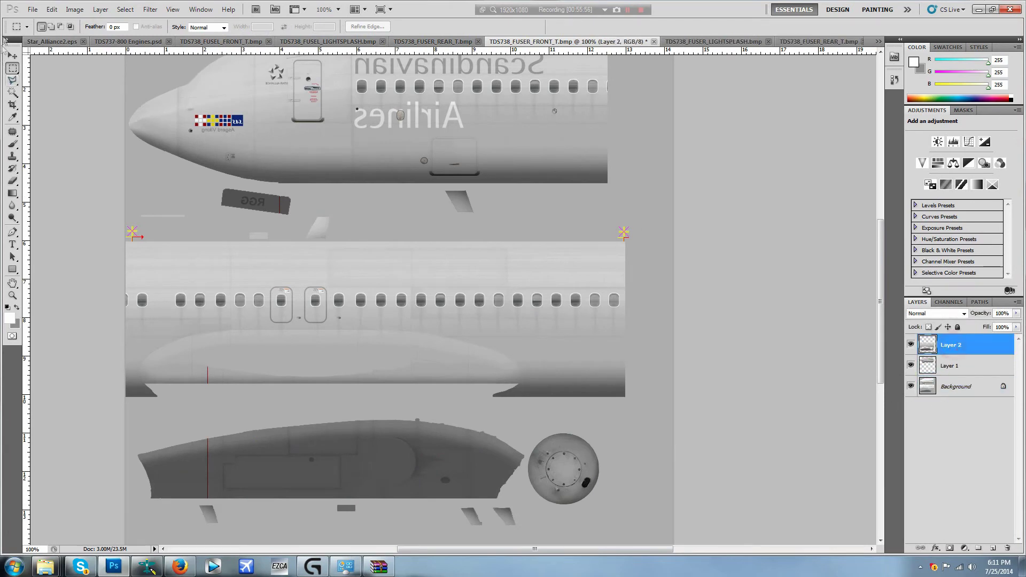
- Save TDS738_FUSER_FRONT_T to the Desktop in BMP format, accepting the BMP options
click(33, 10)
click(103, 167)
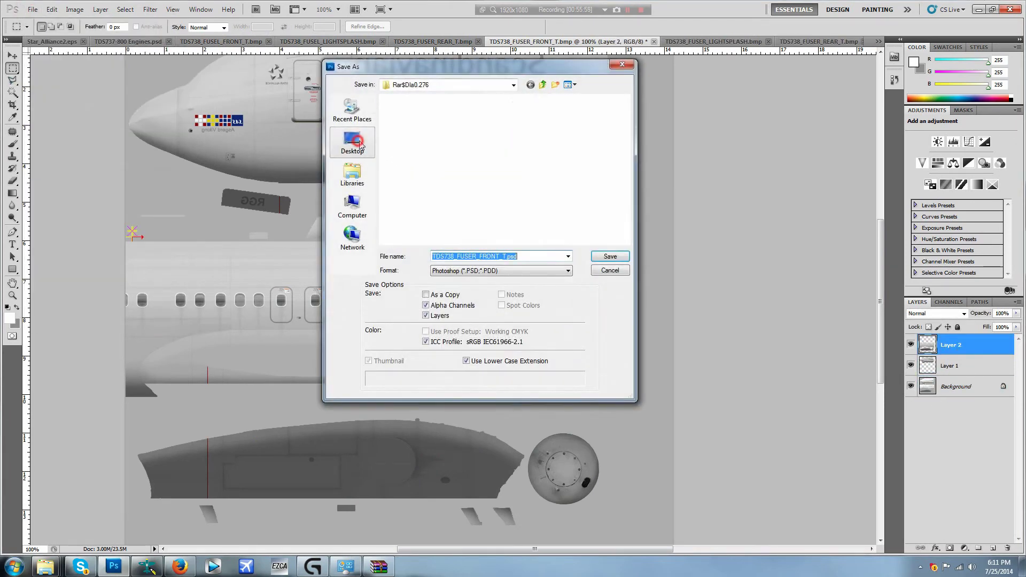
click(352, 141)
click(502, 271)
click(501, 295)
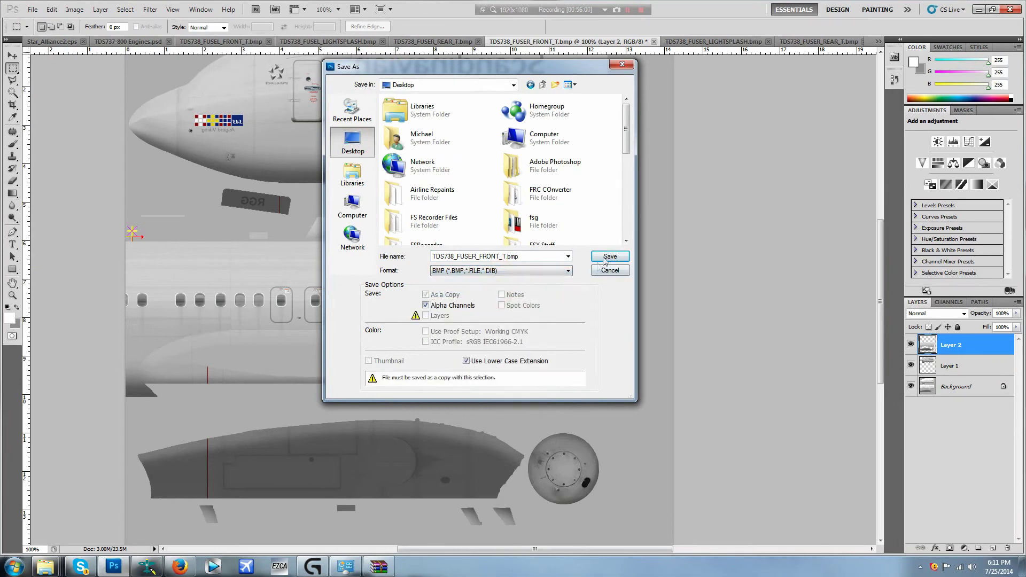
click(610, 256)
click(519, 166)
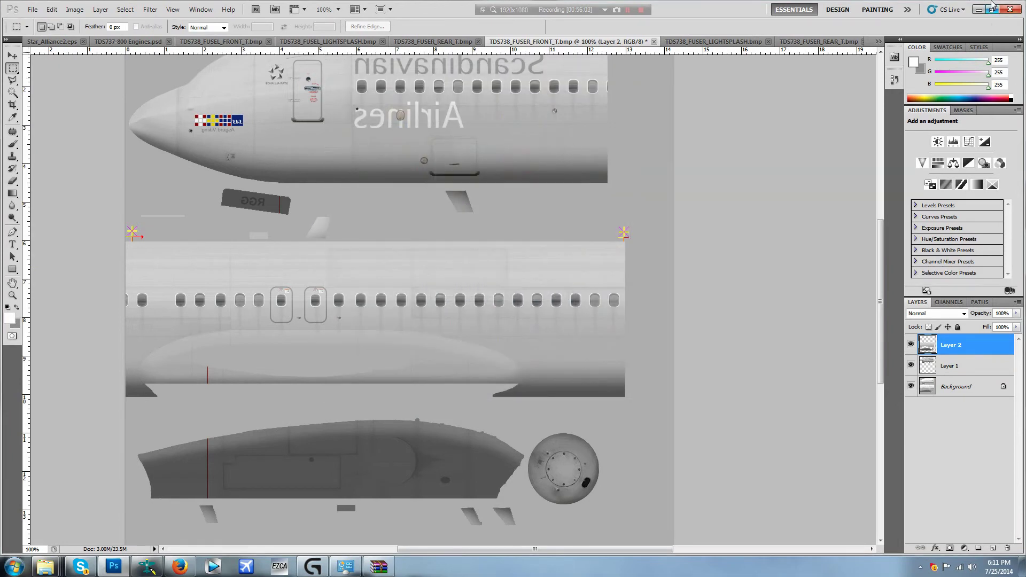
click(979, 9)
click(183, 15)
- Re-save TDS738_FUSER_FRONT_T from DXTBmp as an extended bitmap, overwriting the desktop copy
double_click(183, 15)
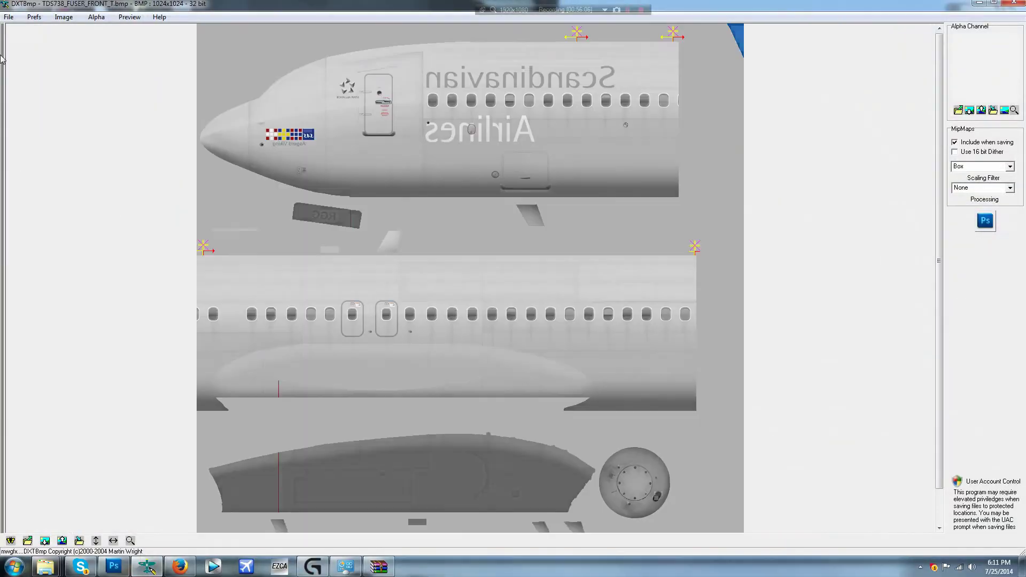
click(9, 17)
click(27, 53)
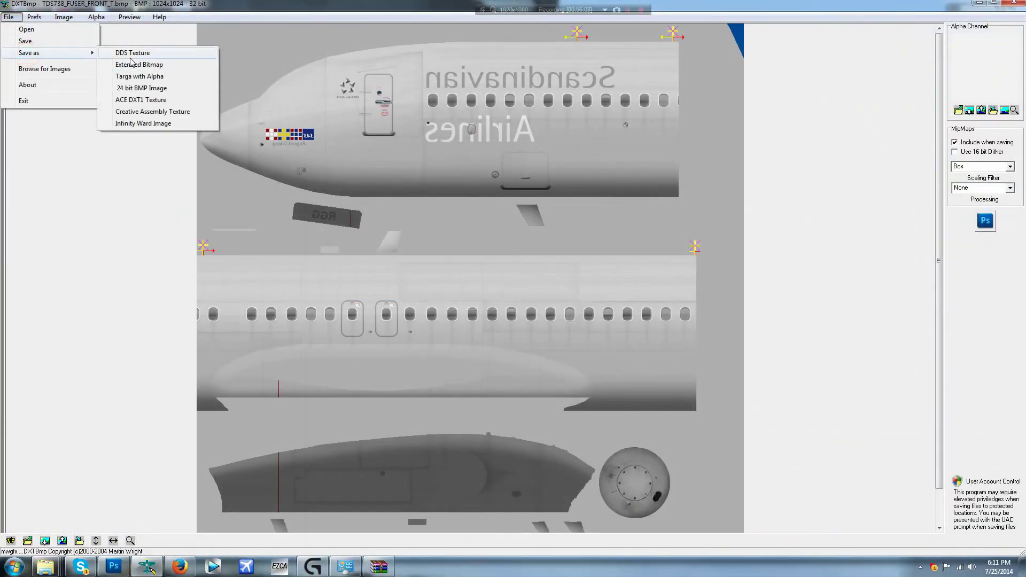
click(126, 65)
click(595, 260)
click(544, 286)
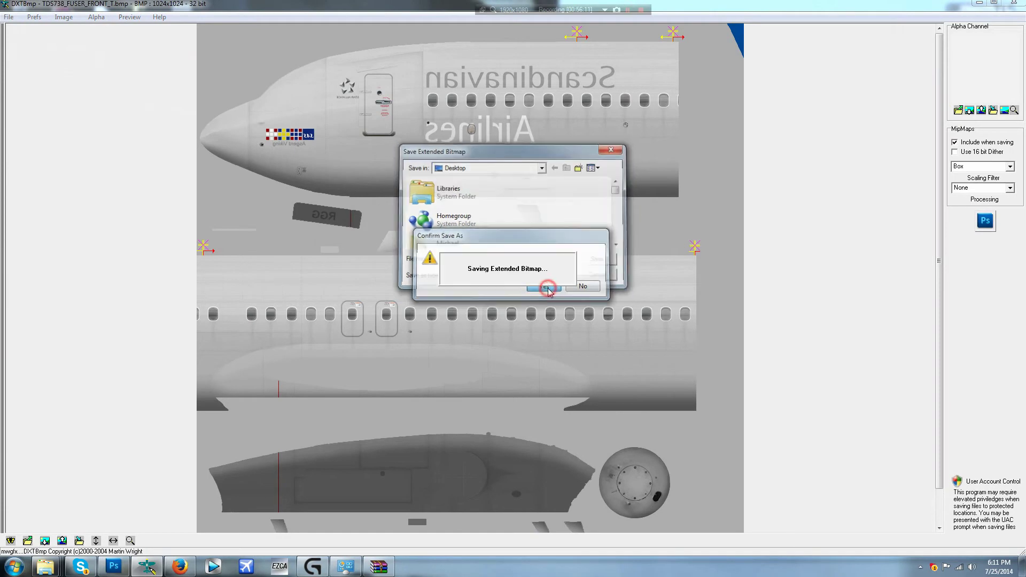
click(1014, 2)
- Move the saved texture into the Texture.ScandinavianAirlines_LN-RGG folder, replacing the old file
drag(181, 30, 774, 368)
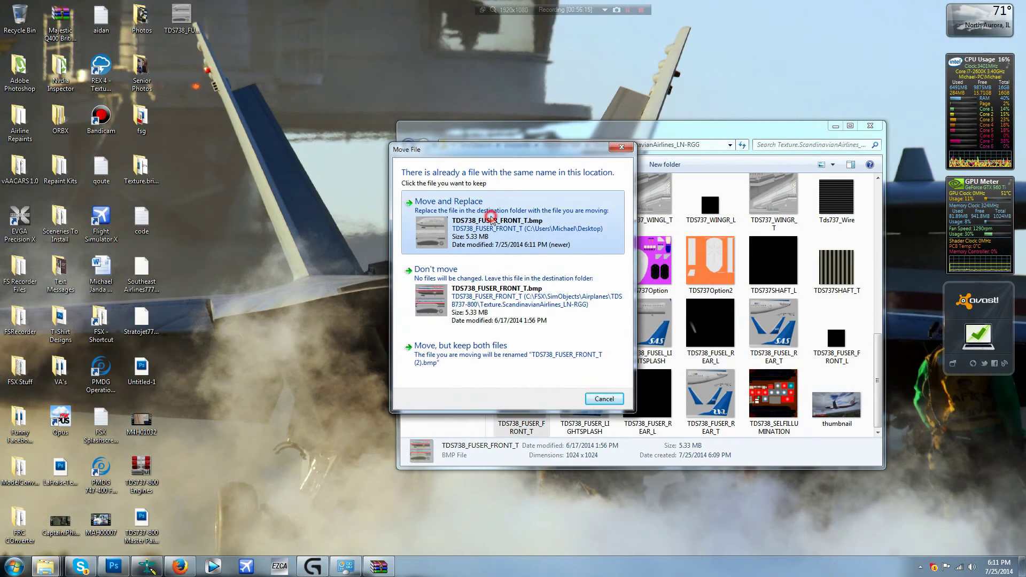
key(Return)
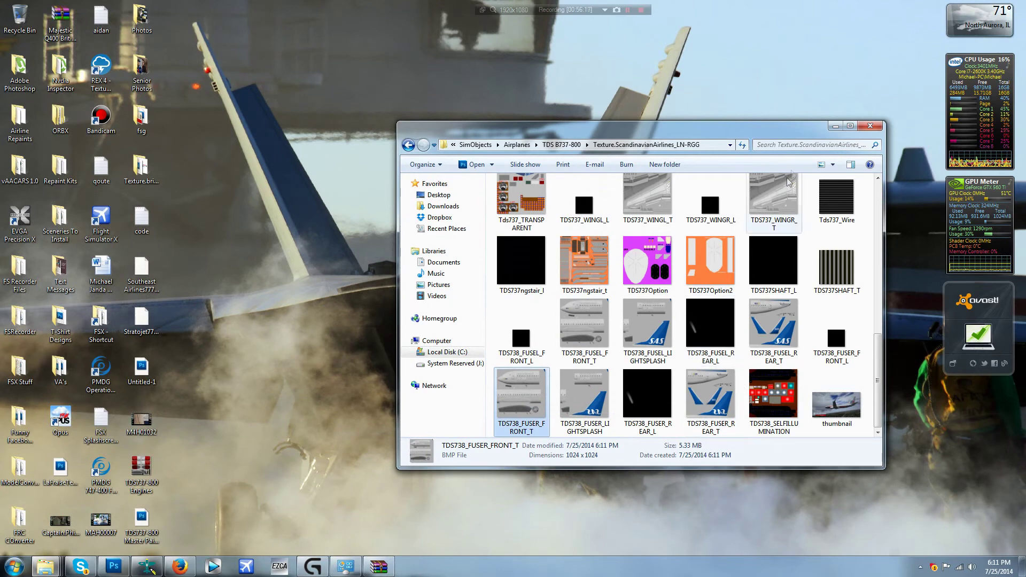
click(835, 126)
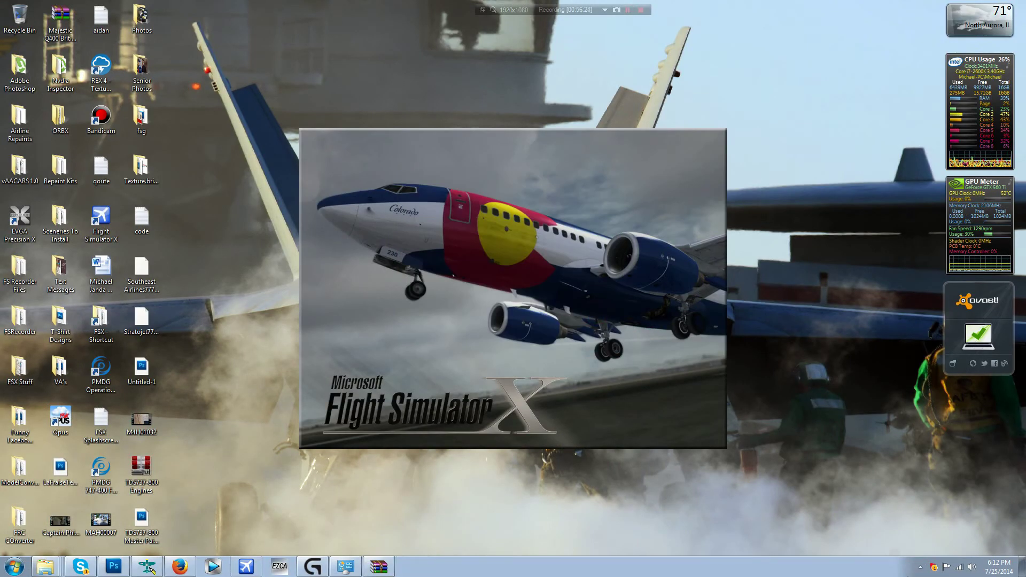
click(920, 567)
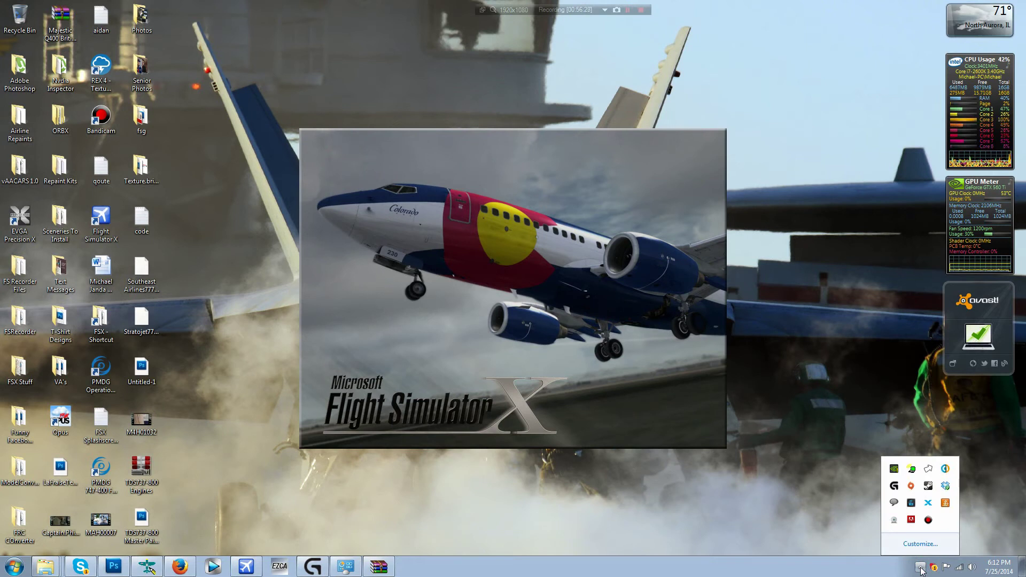
click(920, 568)
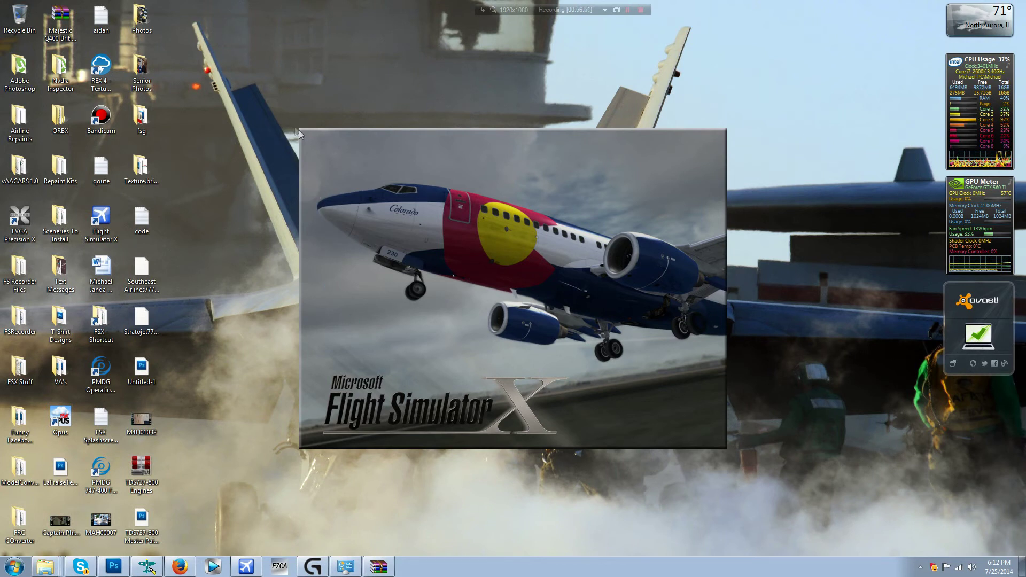
drag(720, 460, 262, 123)
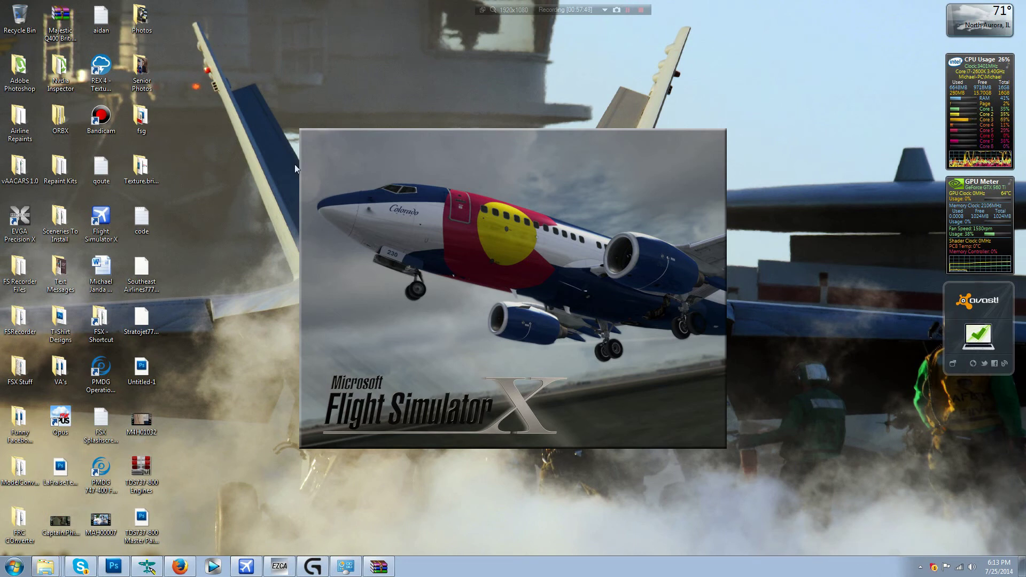
- Reopen the Texture.ScandinavianAirlines_LN-RGG folder and drag the engines texture toward it
right_click(47, 567)
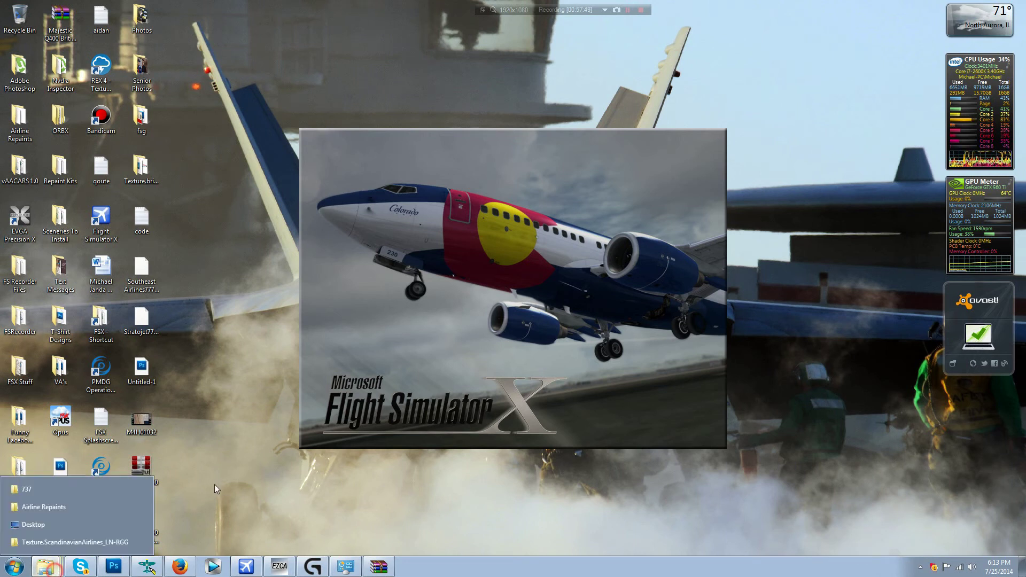
click(67, 543)
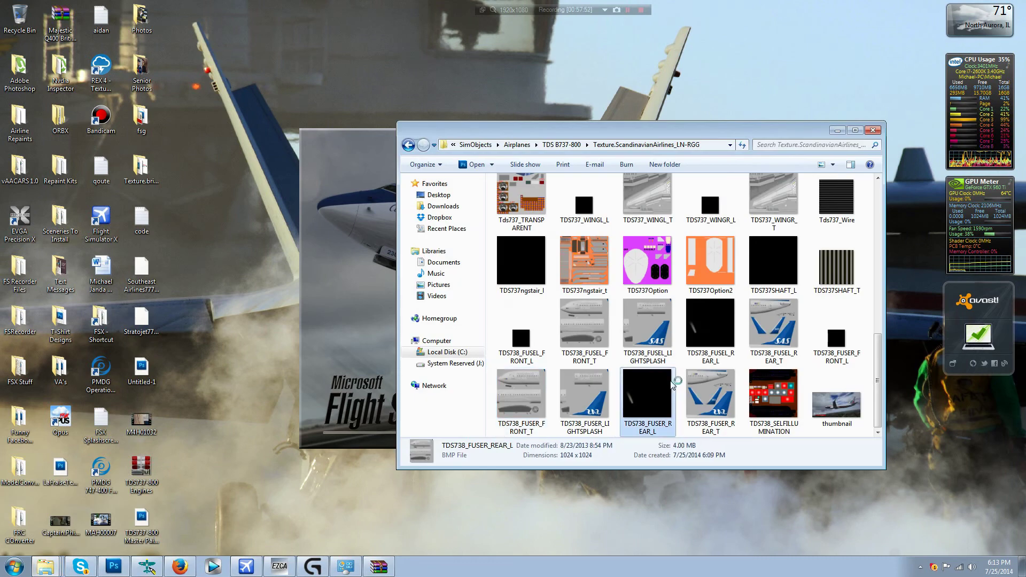
click(671, 384)
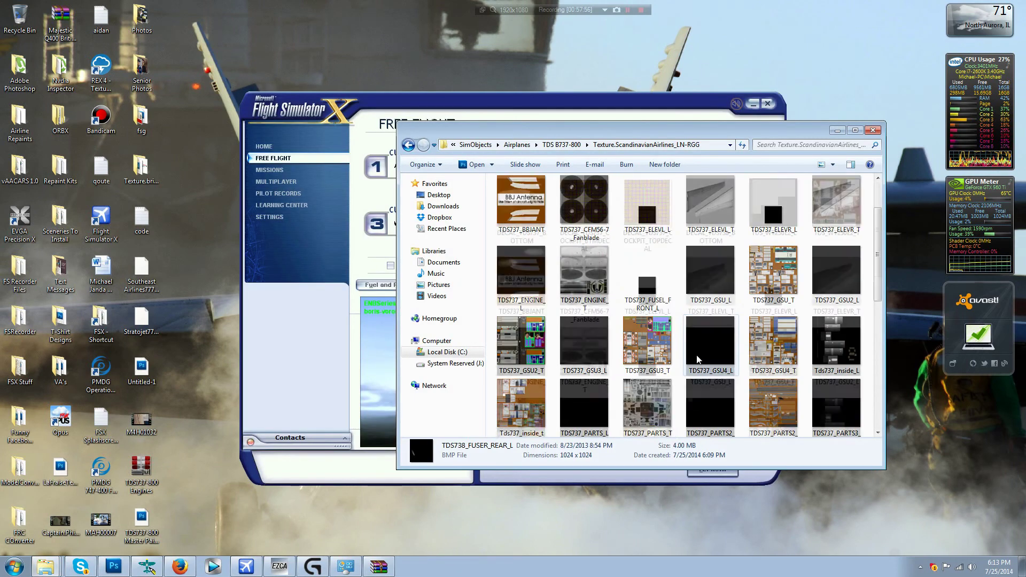
drag(141, 468, 225, 452)
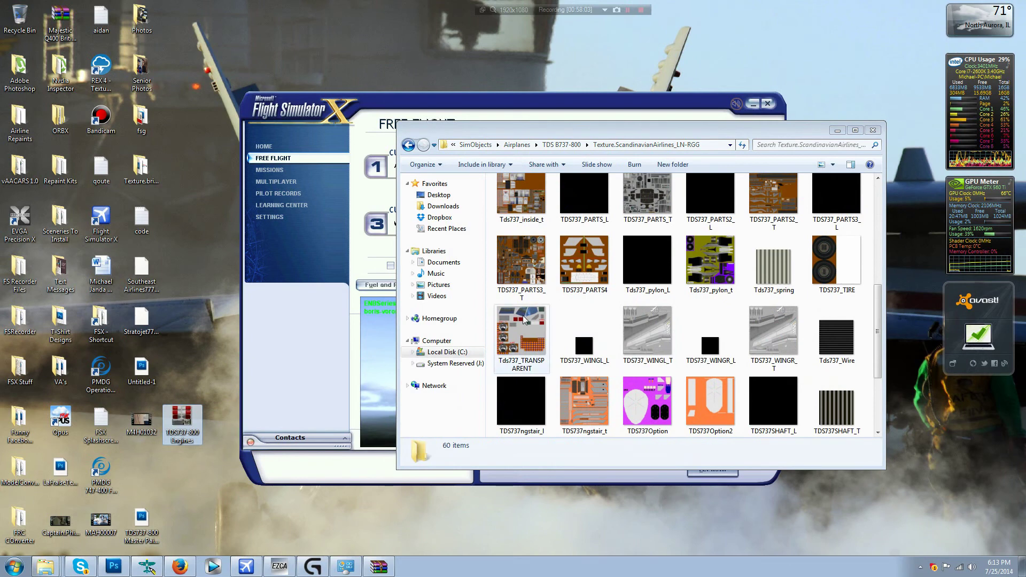
- Browse the folder's texture thumbnails, inspecting TDS737_CFM56-7_Fanblade
click(568, 306)
scroll(577, 291, up, 5)
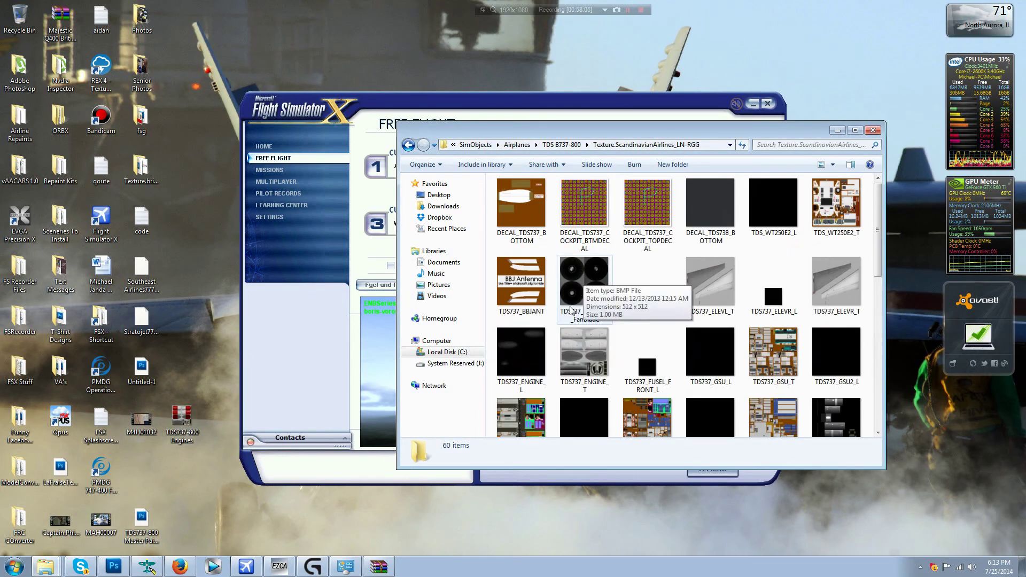
right_click(279, 566)
key(Escape)
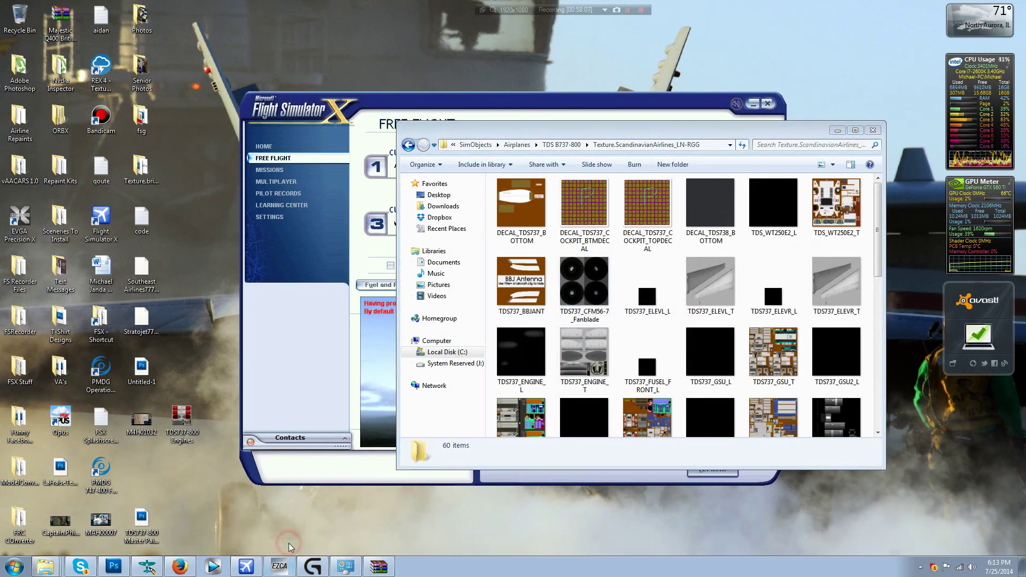
click(571, 283)
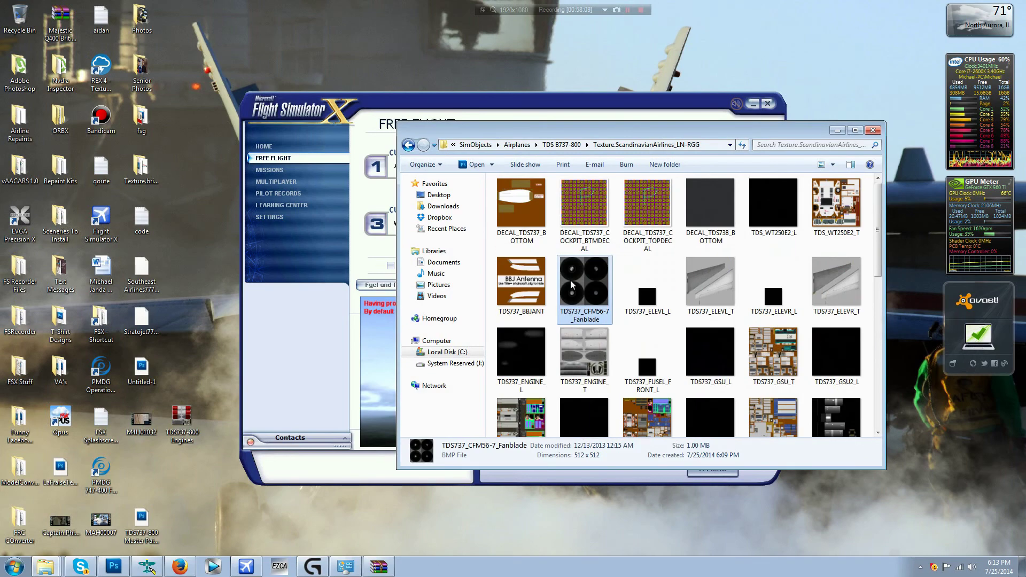
scroll(570, 280, down, 5)
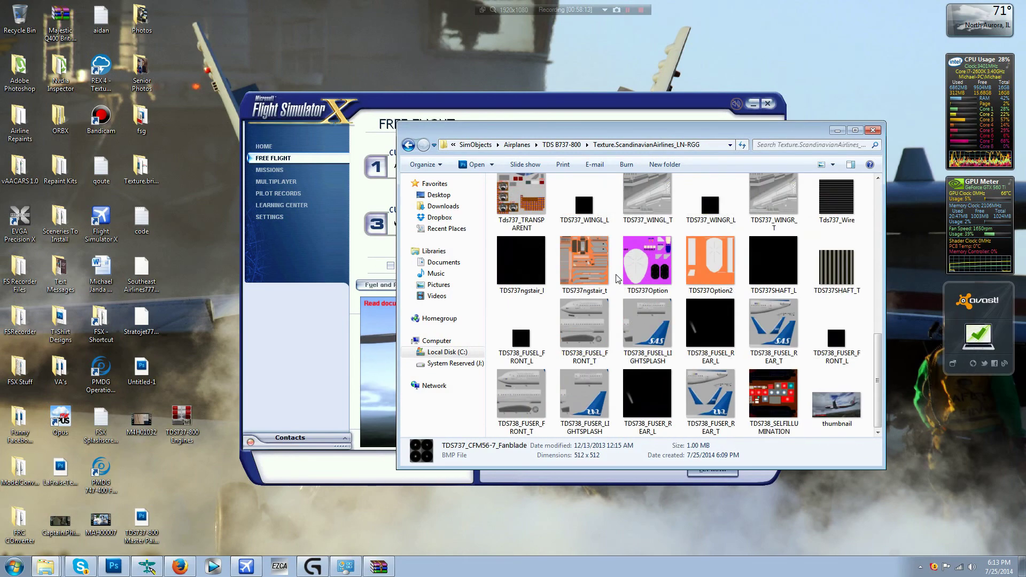
scroll(618, 279, up, 3)
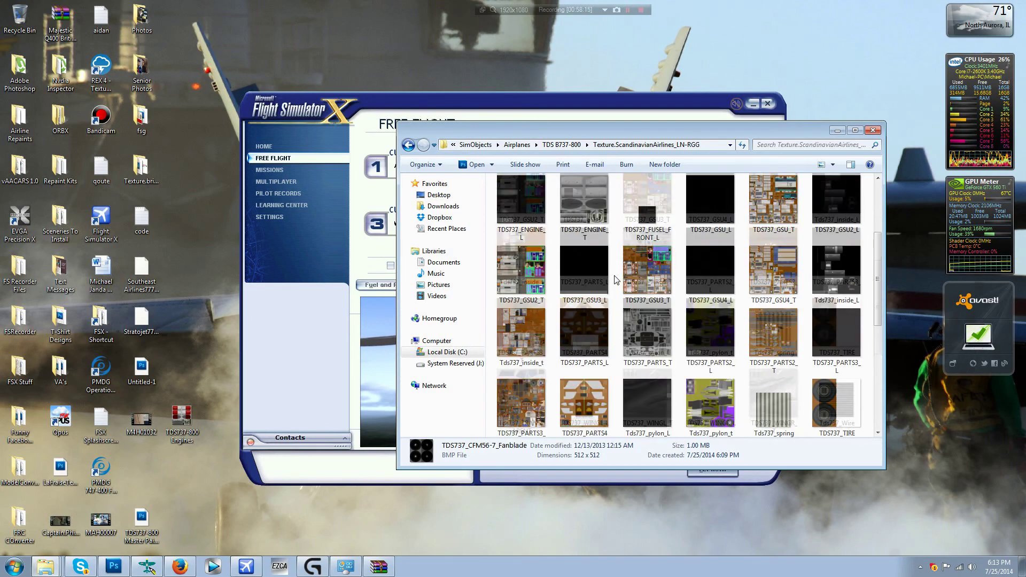
scroll(616, 280, up, 3)
- Rename the desktop TDS737-800 Engines file to TDS737_ENGINE_T
key(Down)
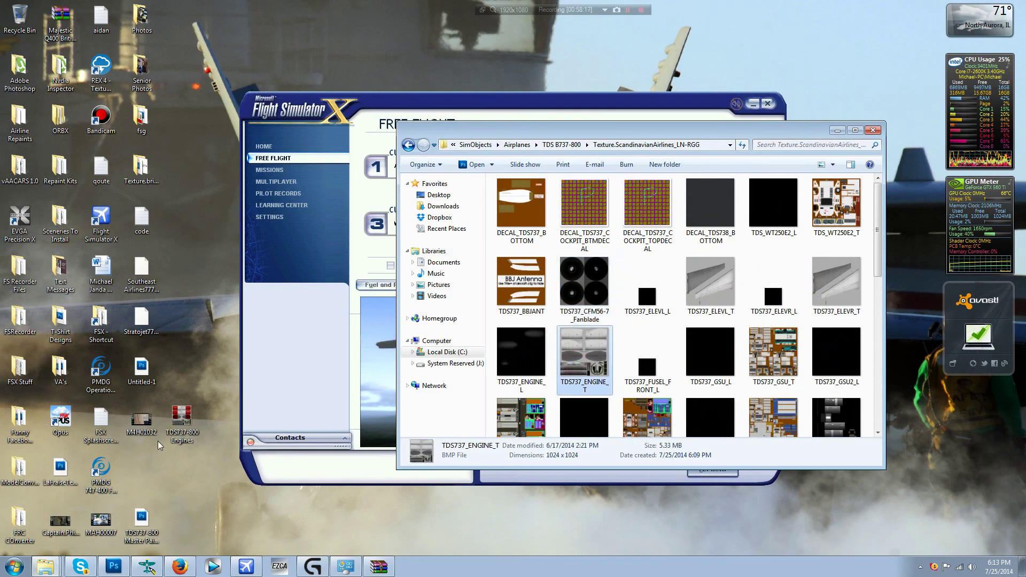
right_click(160, 446)
click(181, 428)
right_click(186, 435)
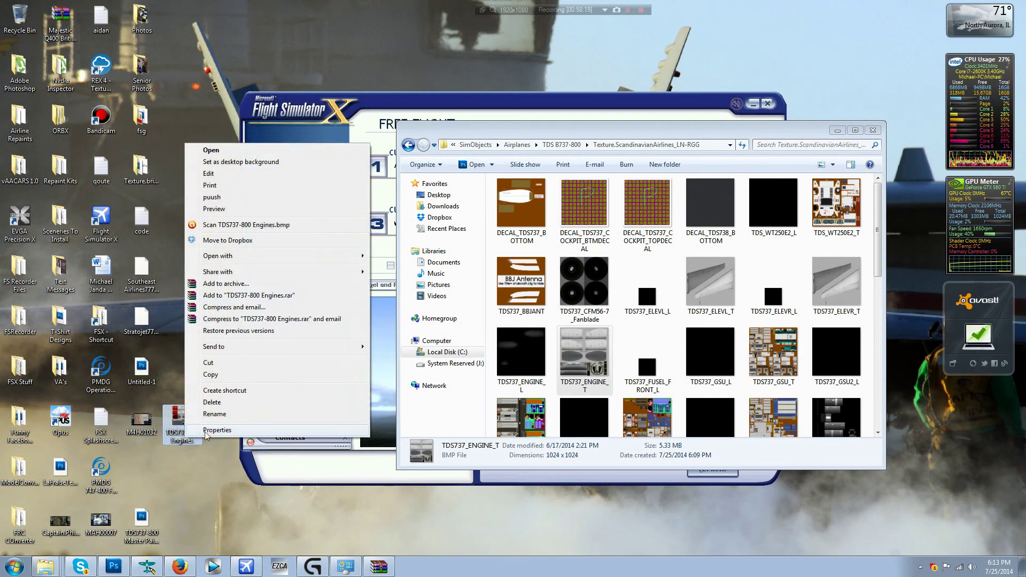
click(214, 414)
text(T)
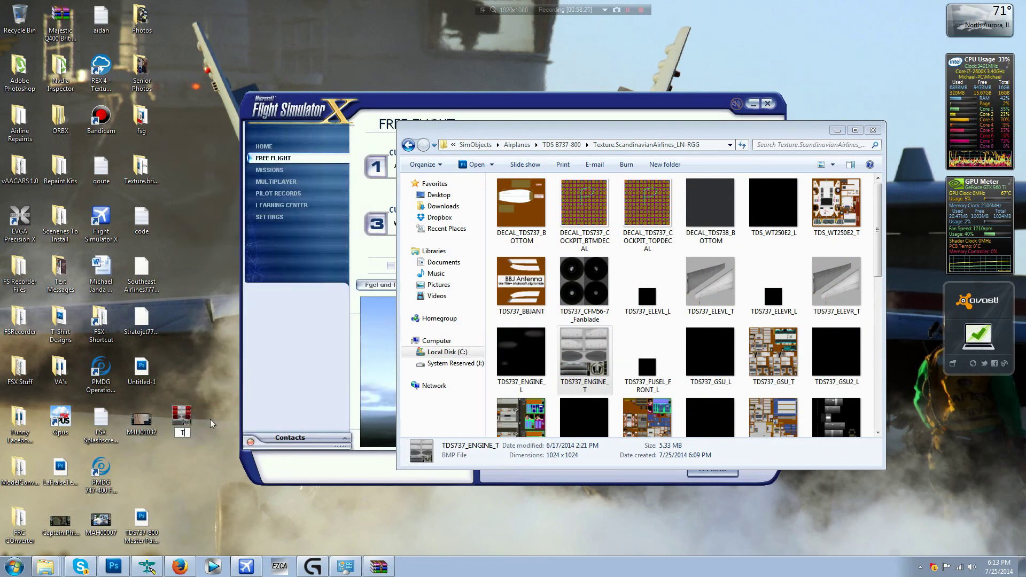
text(DS737)
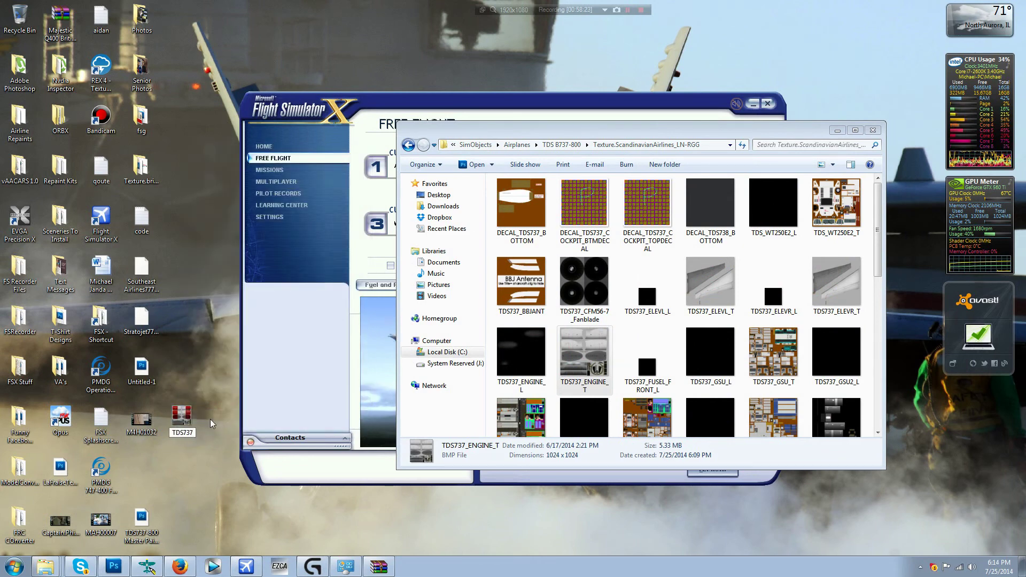
text(_E)
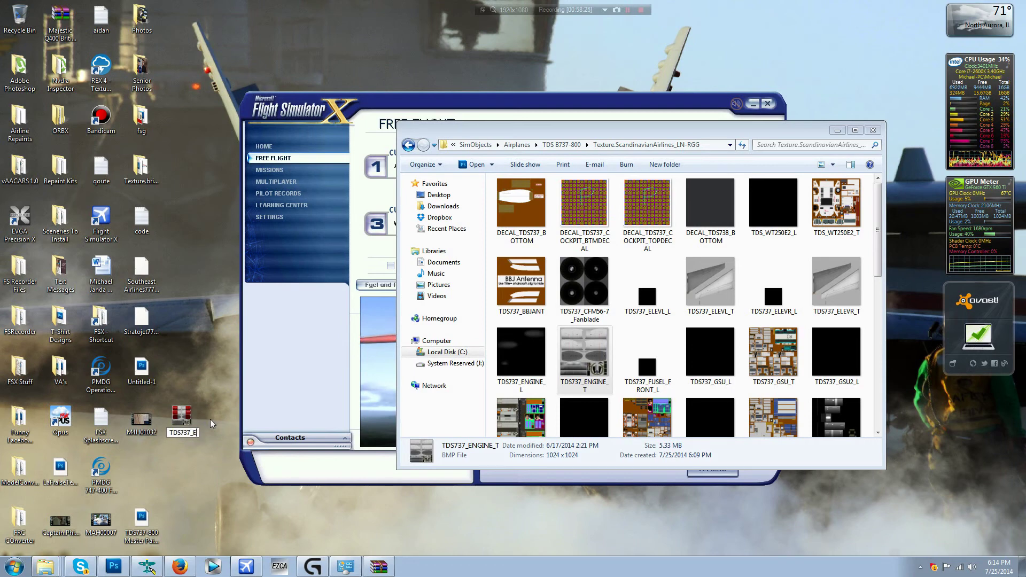
text(NGINE)
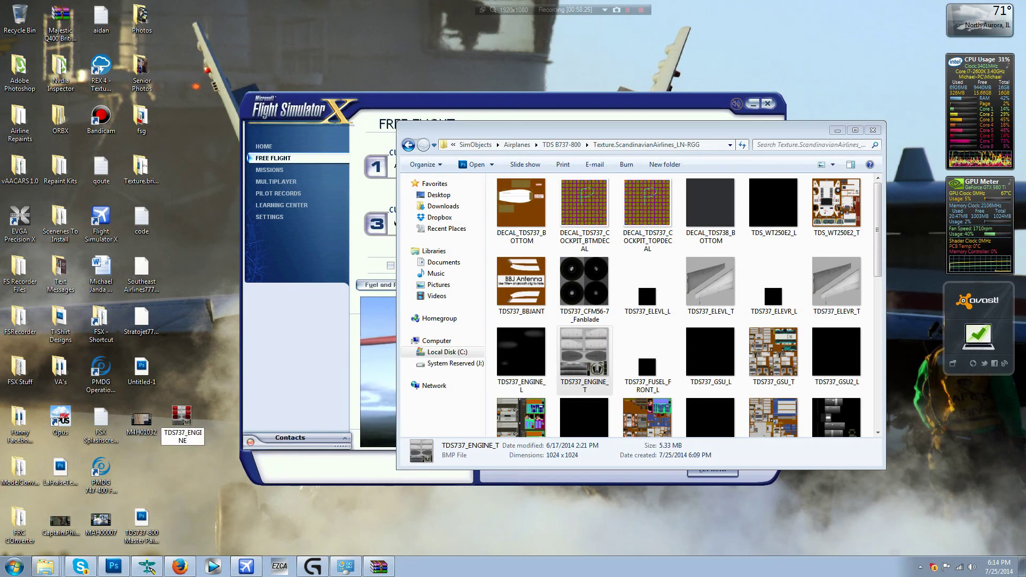
text(_T)
key(Return)
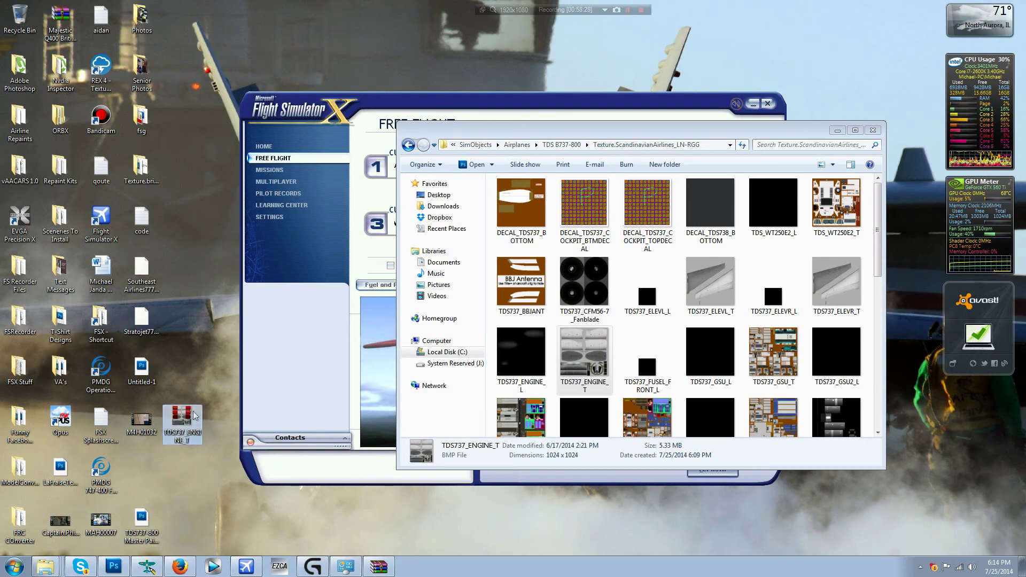
- Copy TDS737_ENGINE_T into the SAS texture folder, replacing the existing file
drag(195, 416, 646, 348)
click(482, 208)
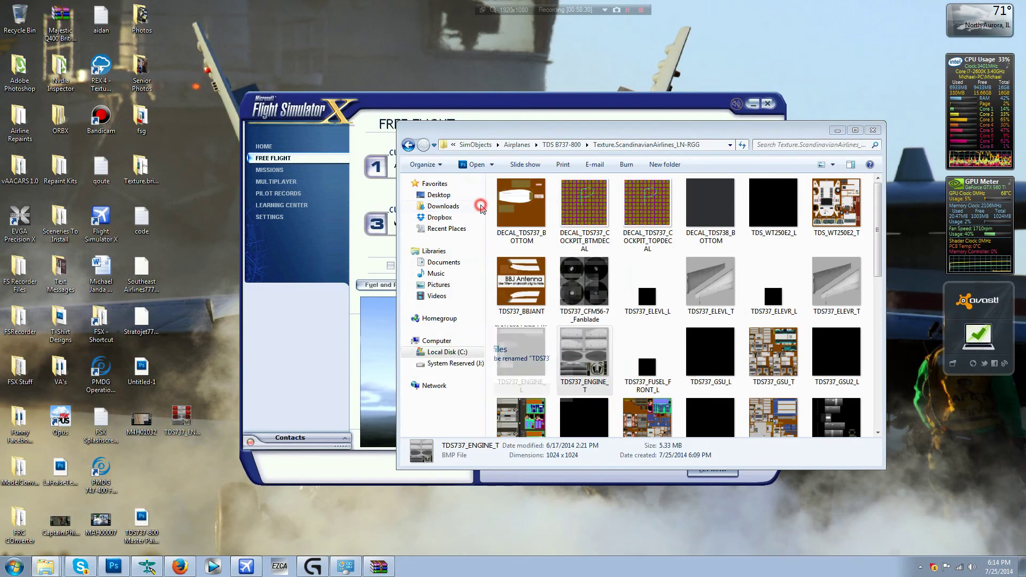
click(561, 145)
- In aircraft.cfg, duplicate the [fltsim.4] entry as a new section at the end
double_click(537, 297)
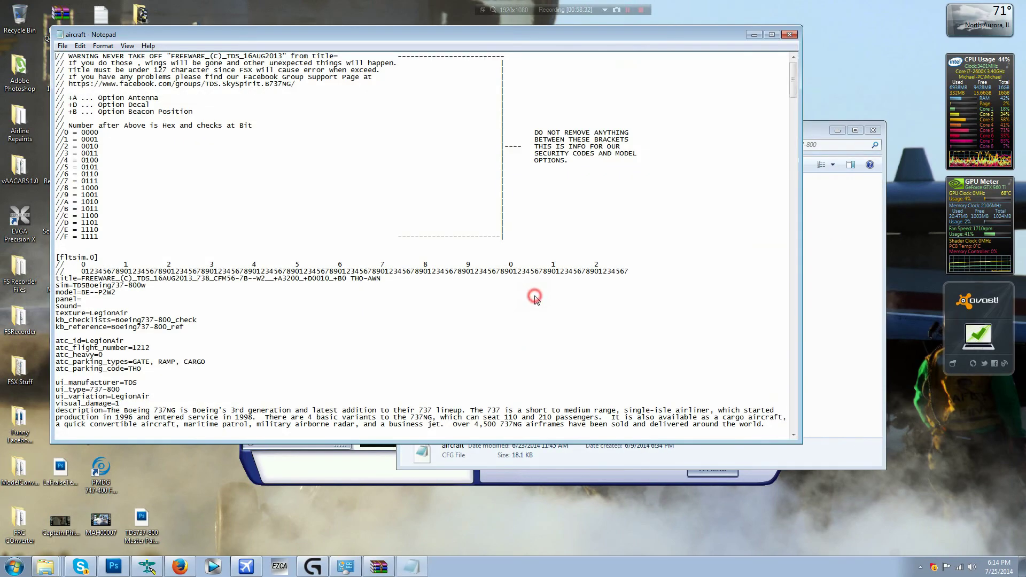
scroll(536, 298, down, 20)
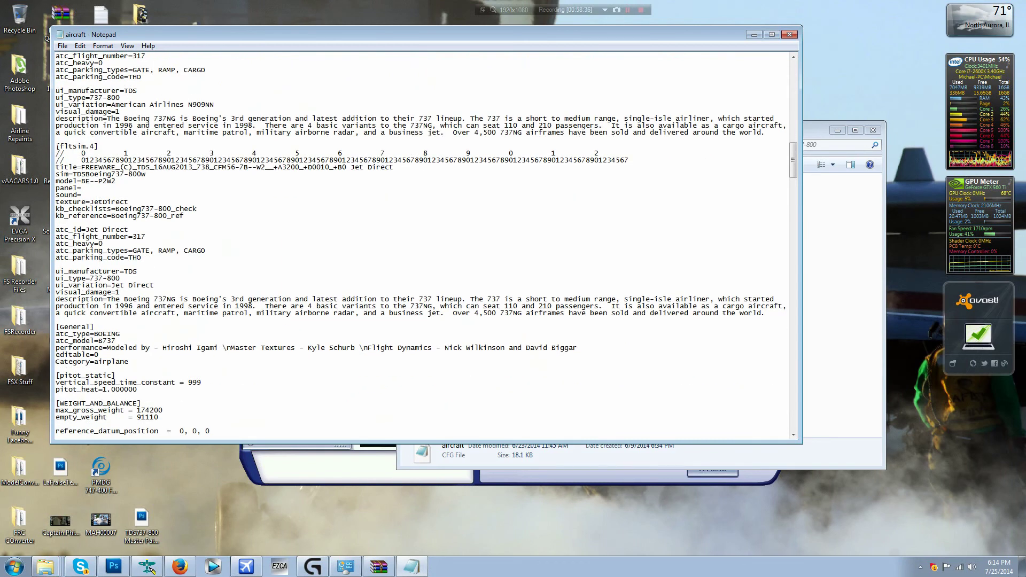
drag(57, 146, 57, 320)
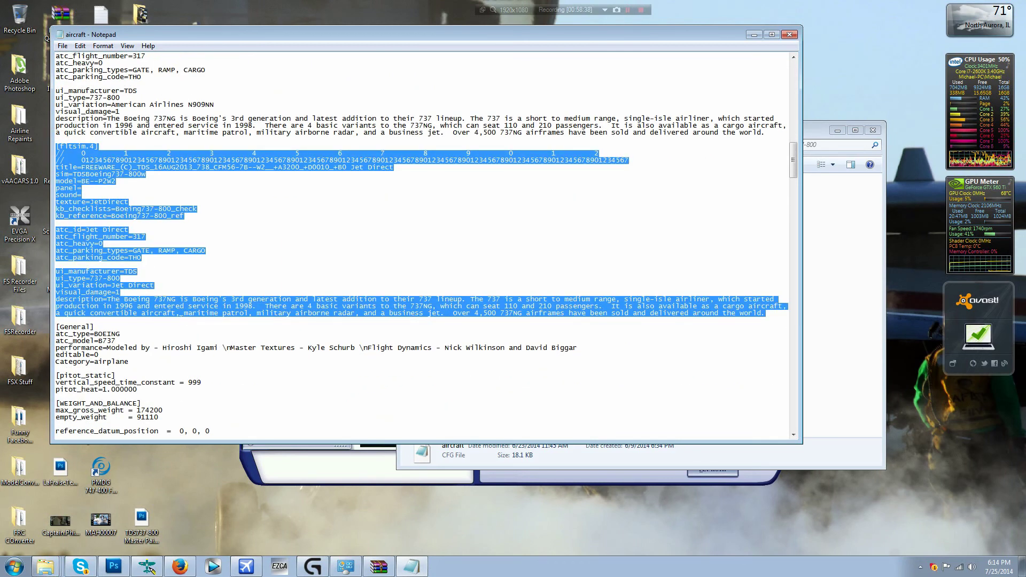
key(ctrl+c)
click(120, 320)
key(Return)
key(Return)
key(ctrl+v)
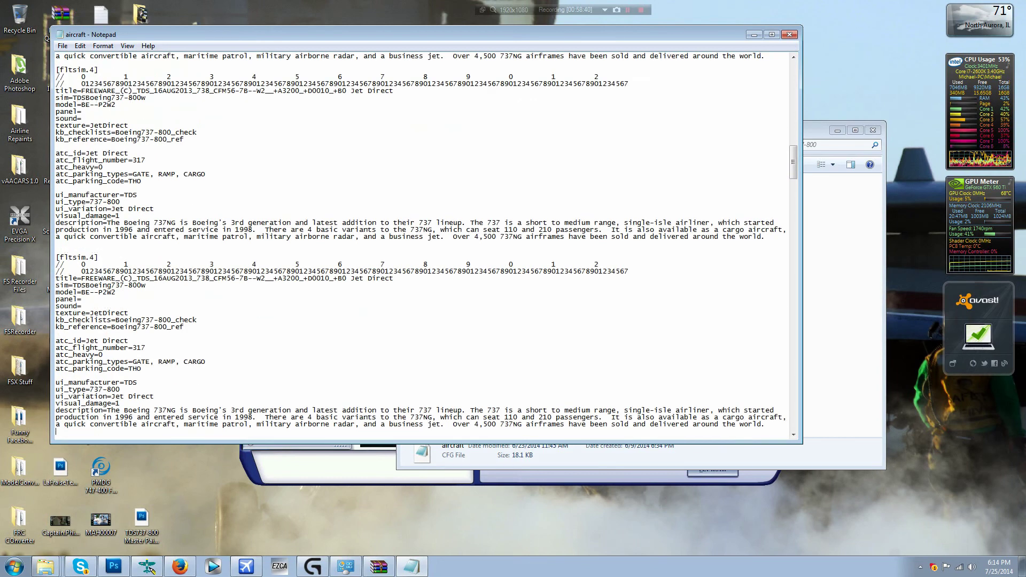
scroll(120, 320, down, 2)
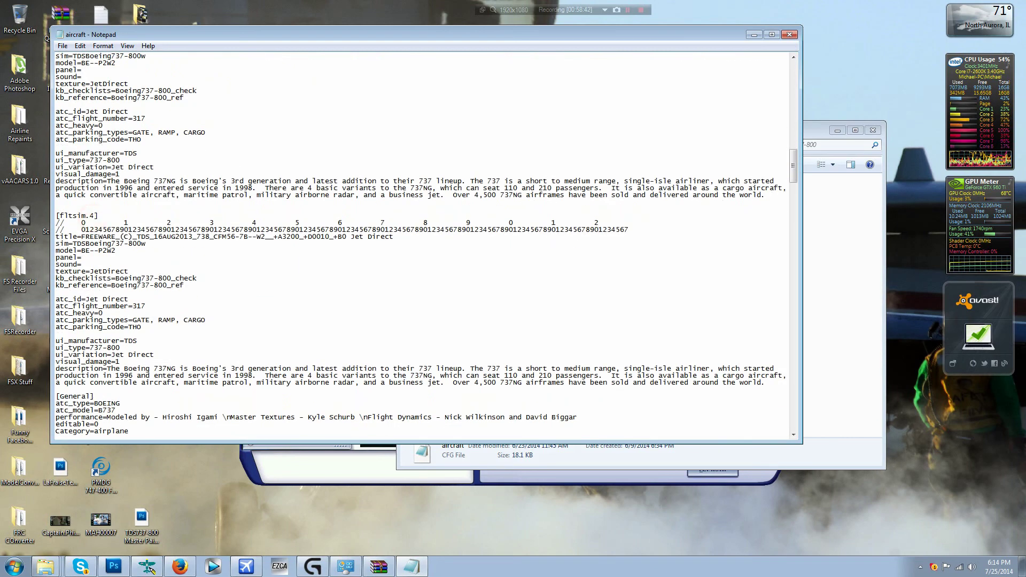
scroll(427, 244, up, 5)
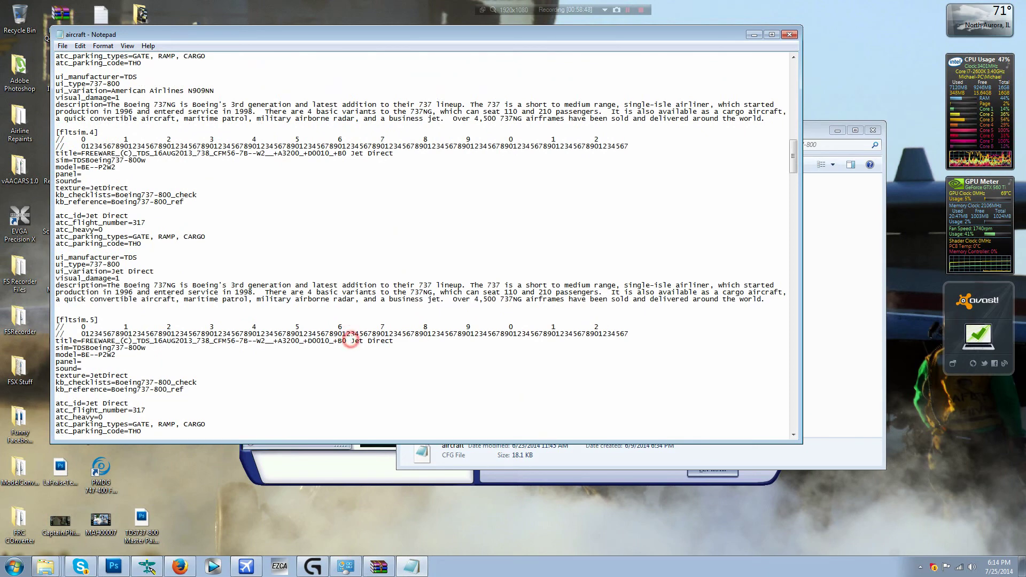
- Retitle the new entry Scandinavian Airlines and start its texture name as ScandinavianAirli
drag(351, 341, 395, 341)
text(S)
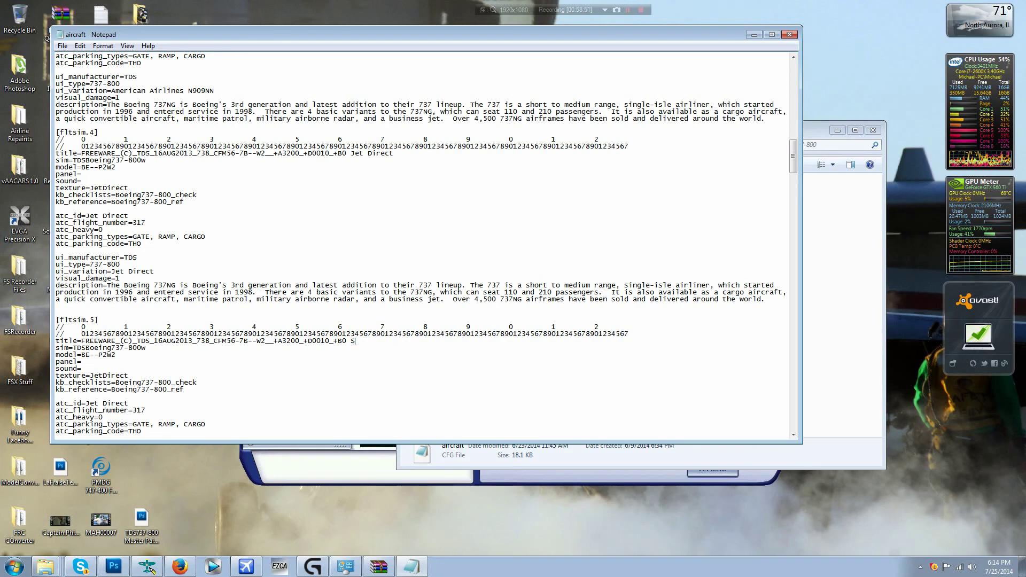
text(candina)
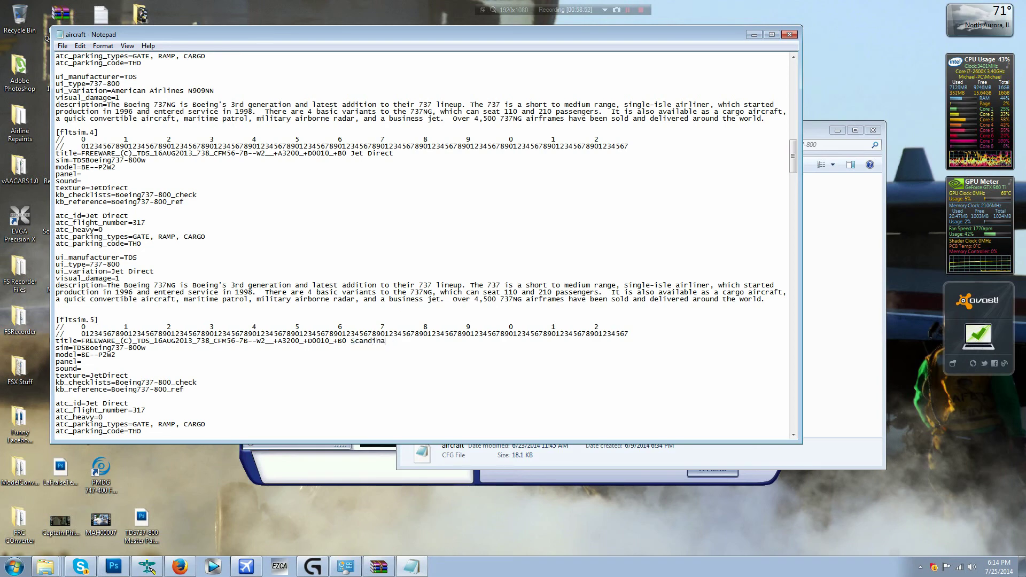
text(vian Airlines)
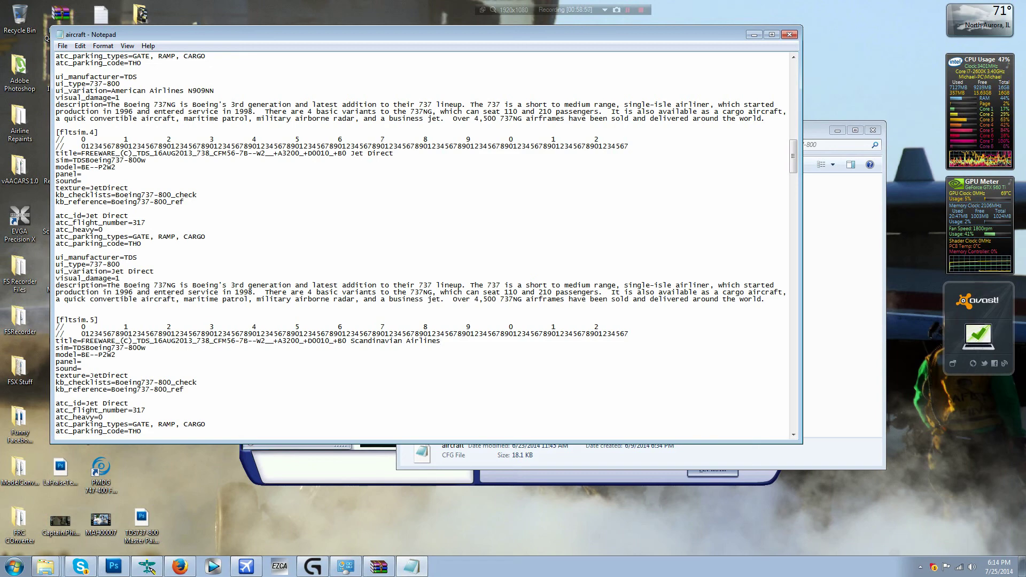
double_click(109, 375)
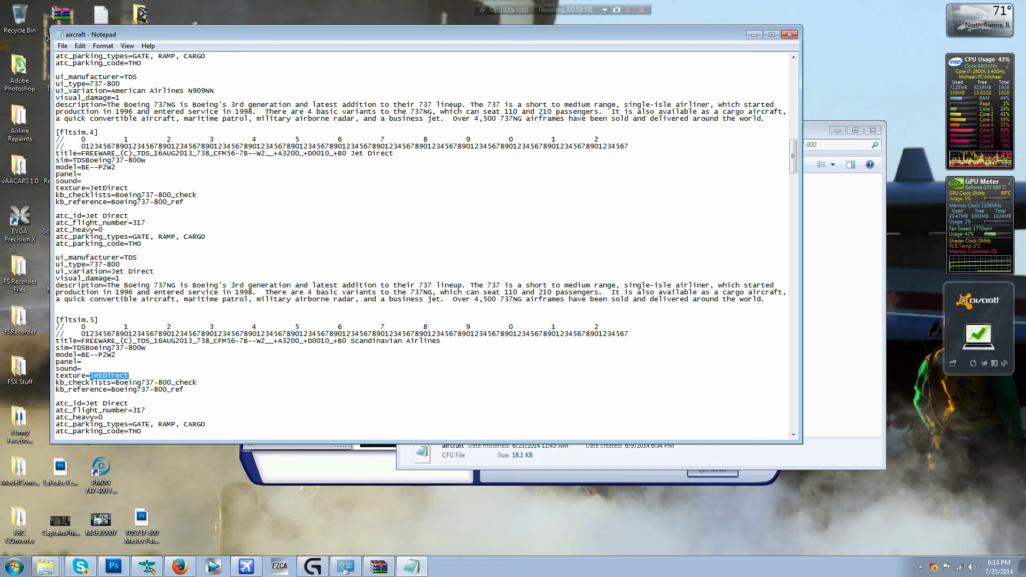
text(Scand)
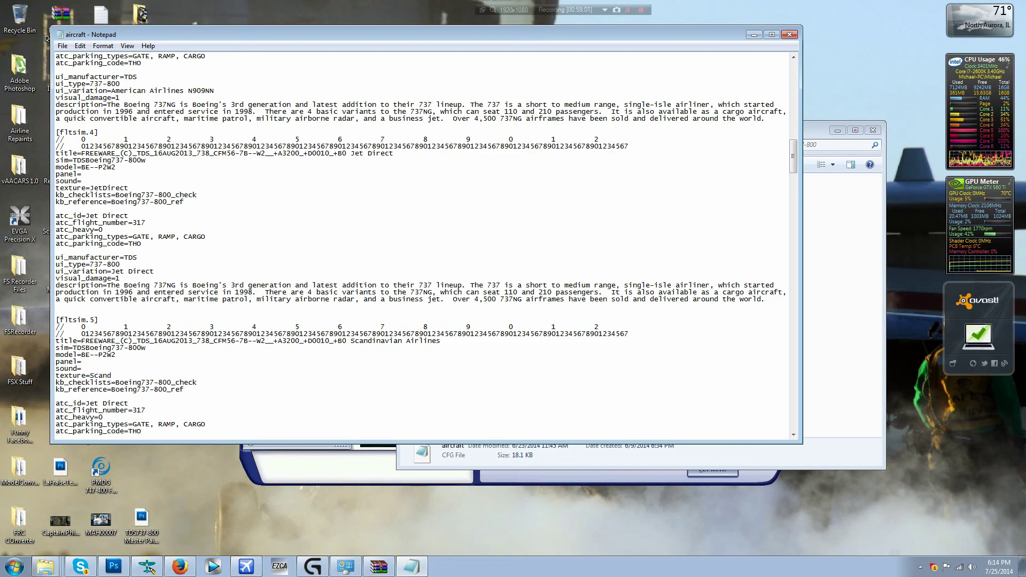
text(inaci)
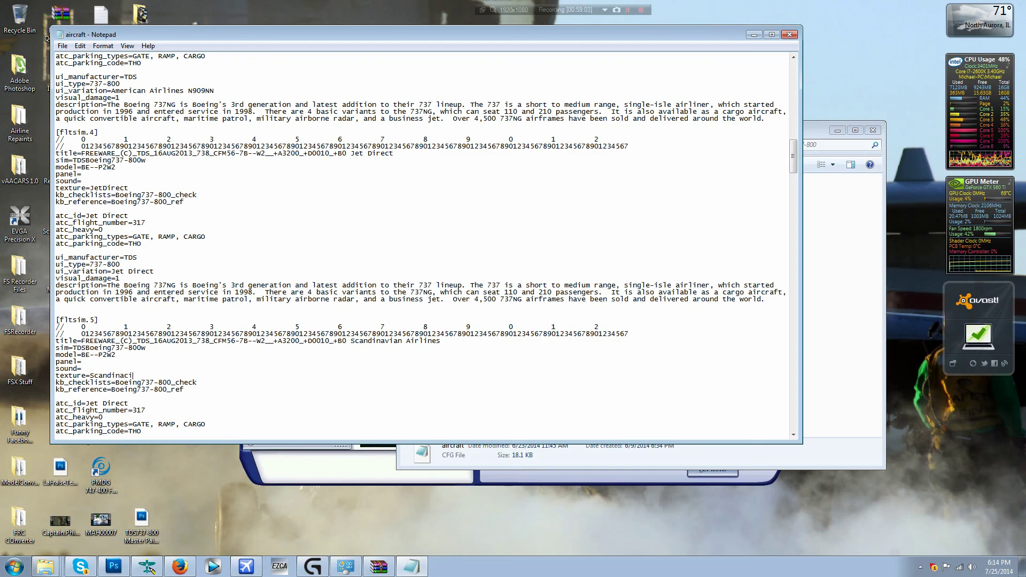
key(BackSpace)
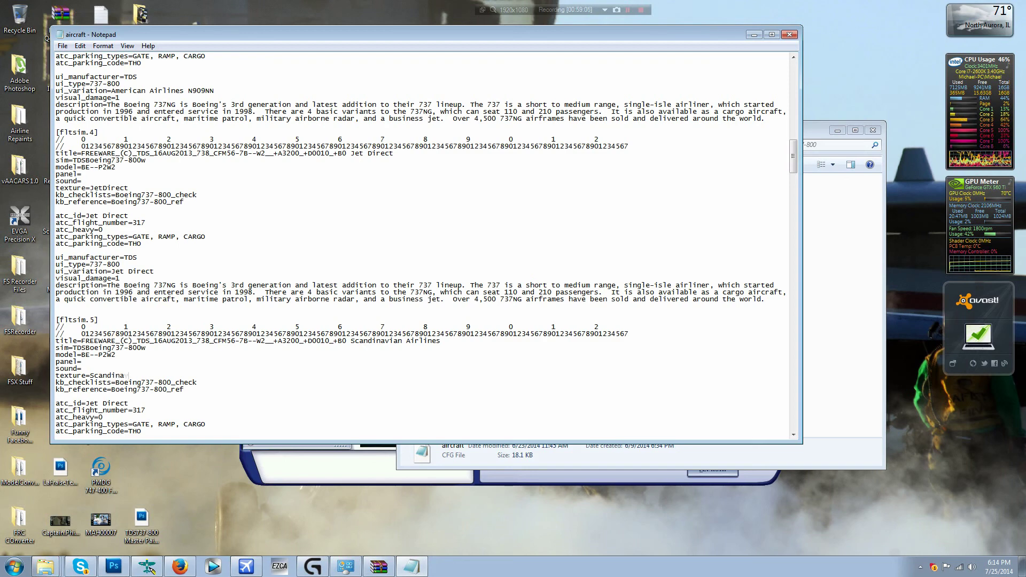
text(vianAirlines_)
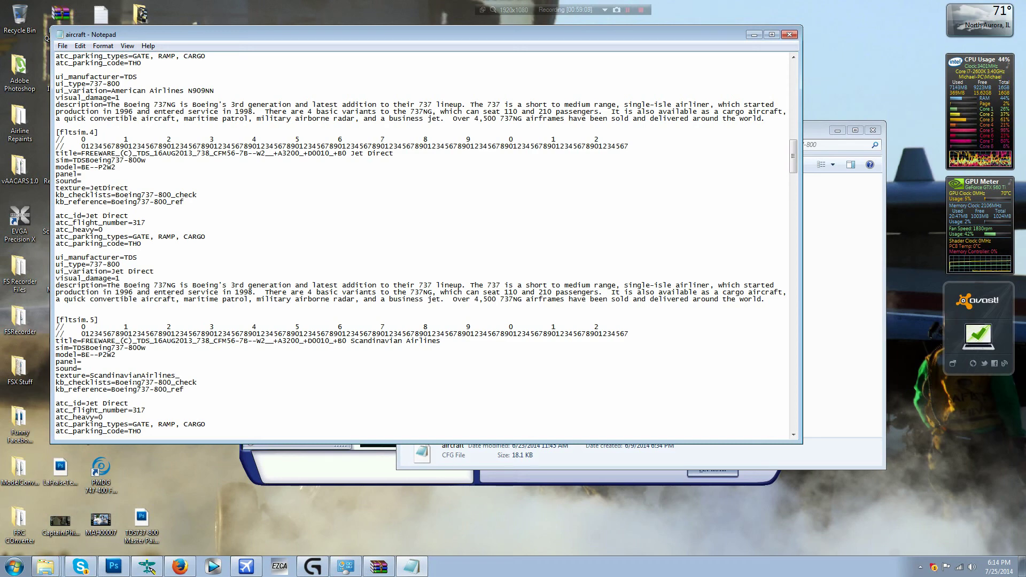
click(45, 567)
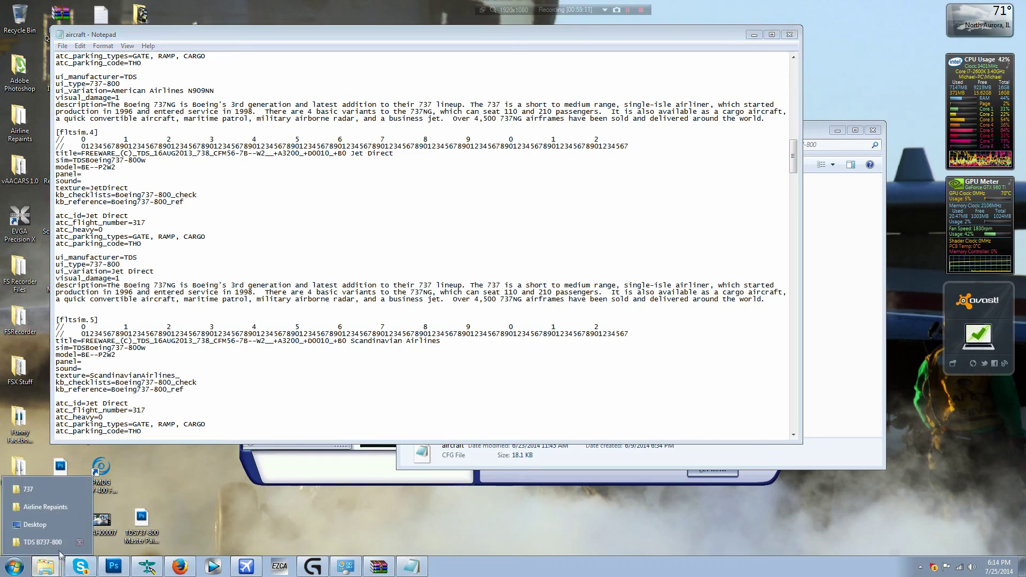
- Complete the texture as ScandinavianAirlines_LN-RGG and set atc_id to LN-RGG
click(56, 546)
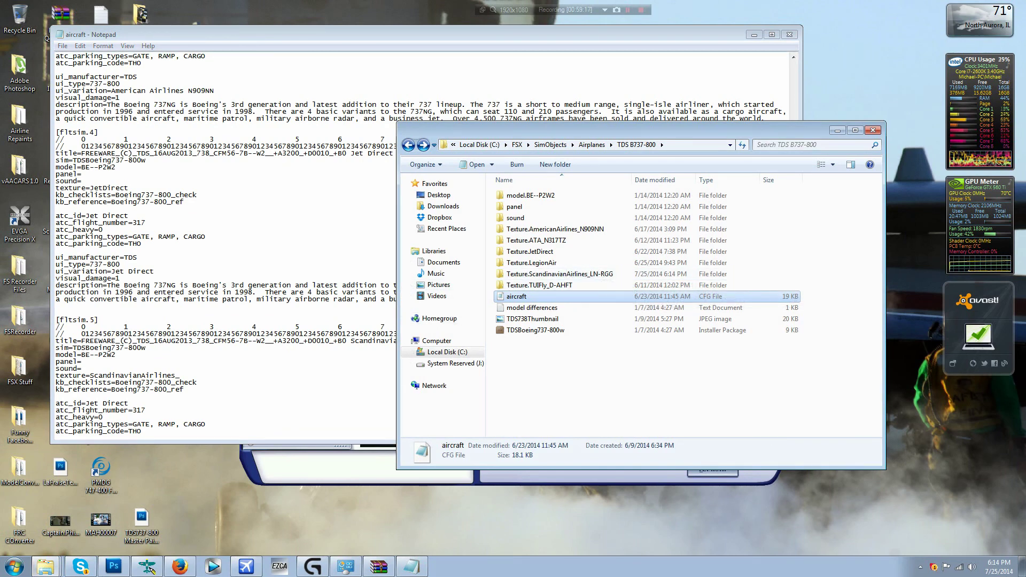
click(182, 376)
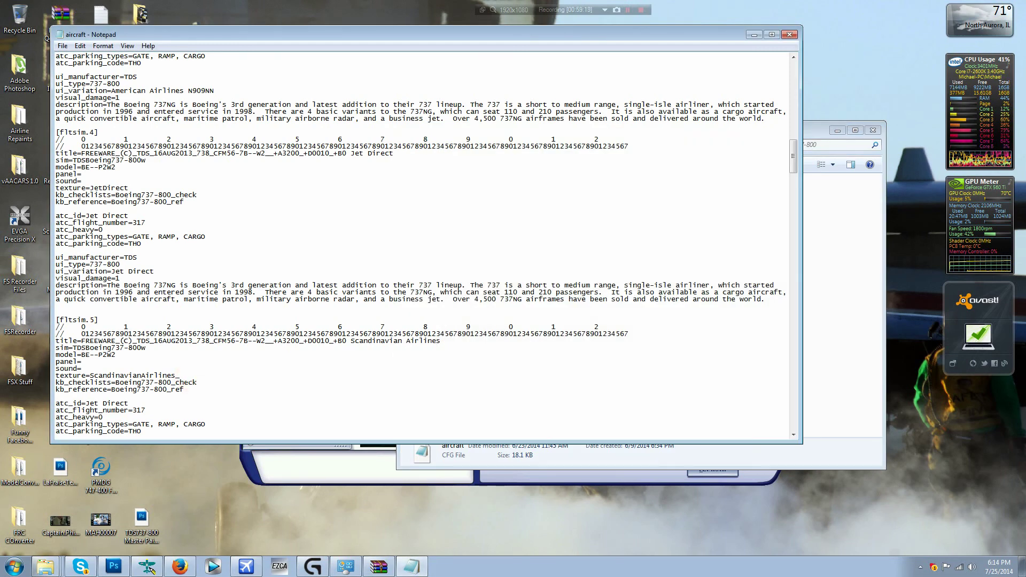
text(LN-RGG)
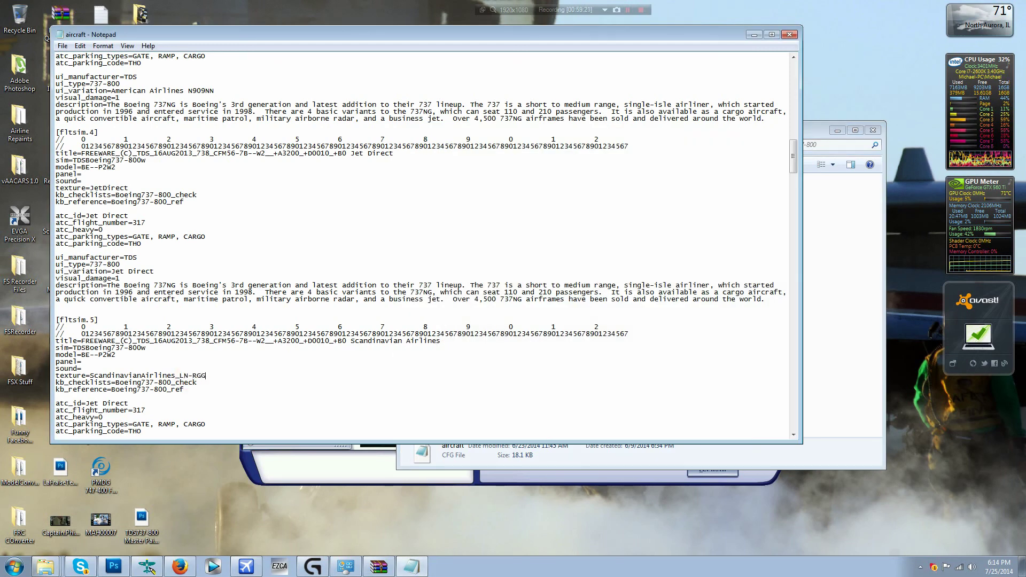
scroll(427, 245, down, 1)
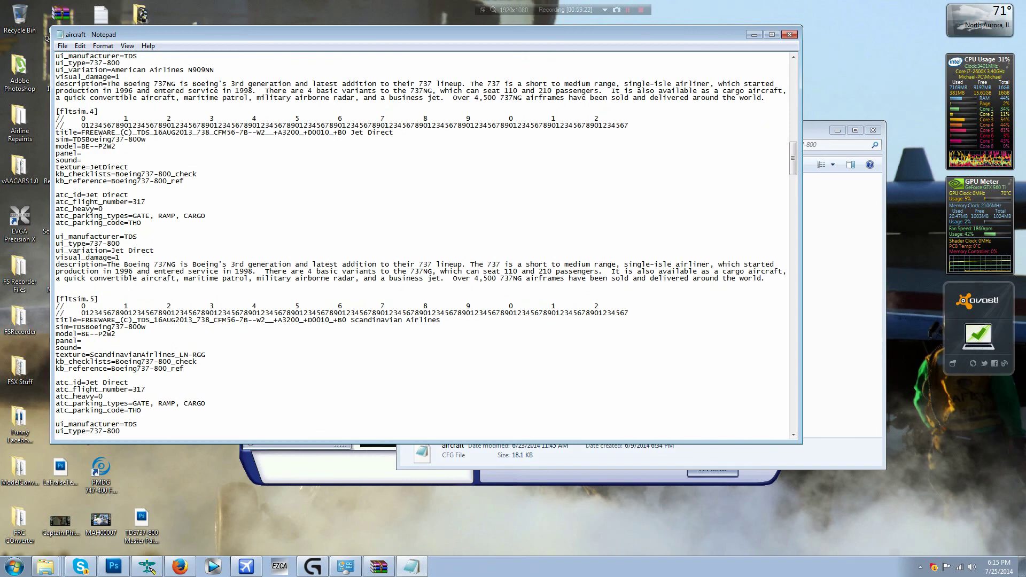
drag(86, 383, 129, 383)
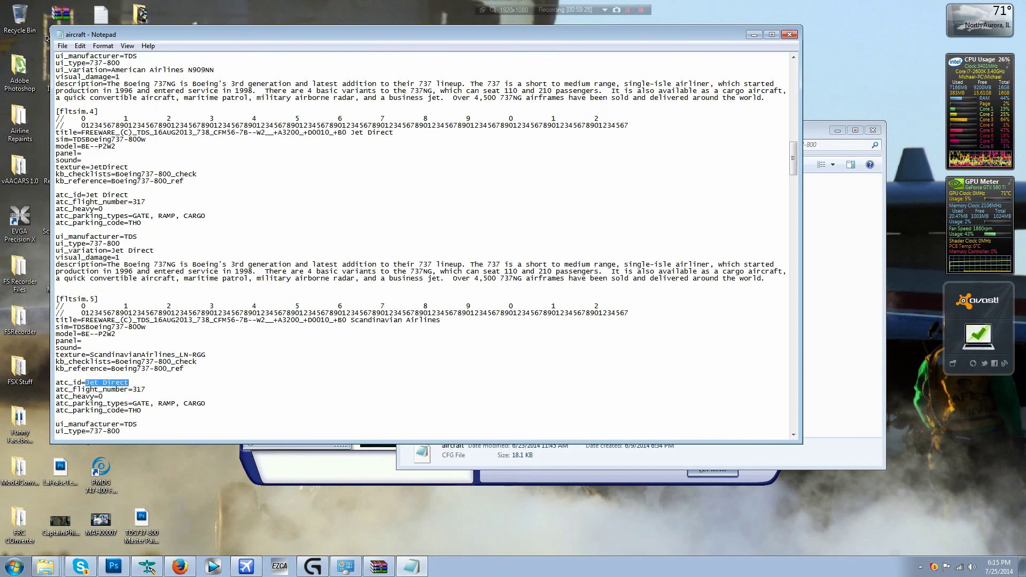
key(BackSpace)
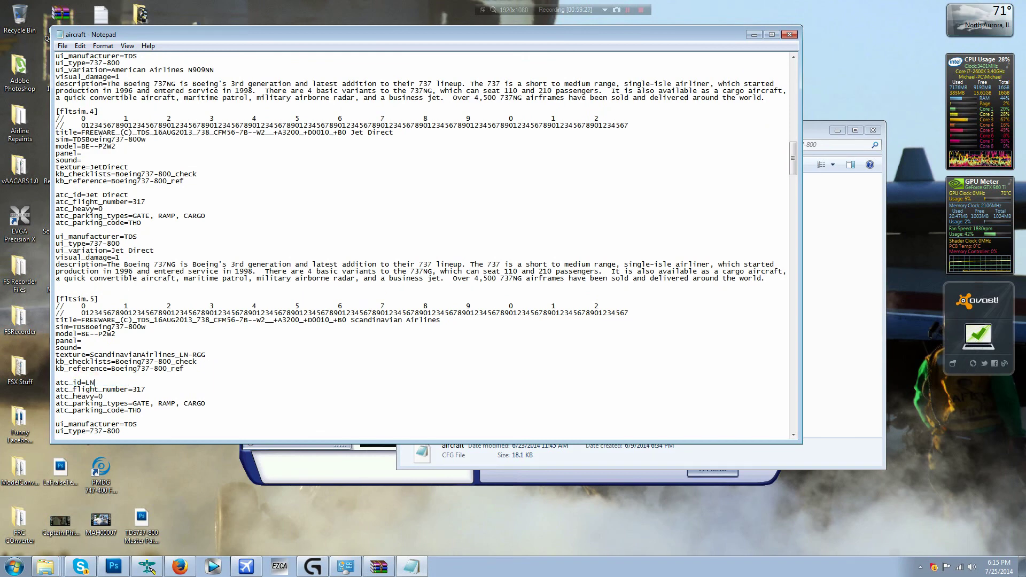
text(LN-RGG)
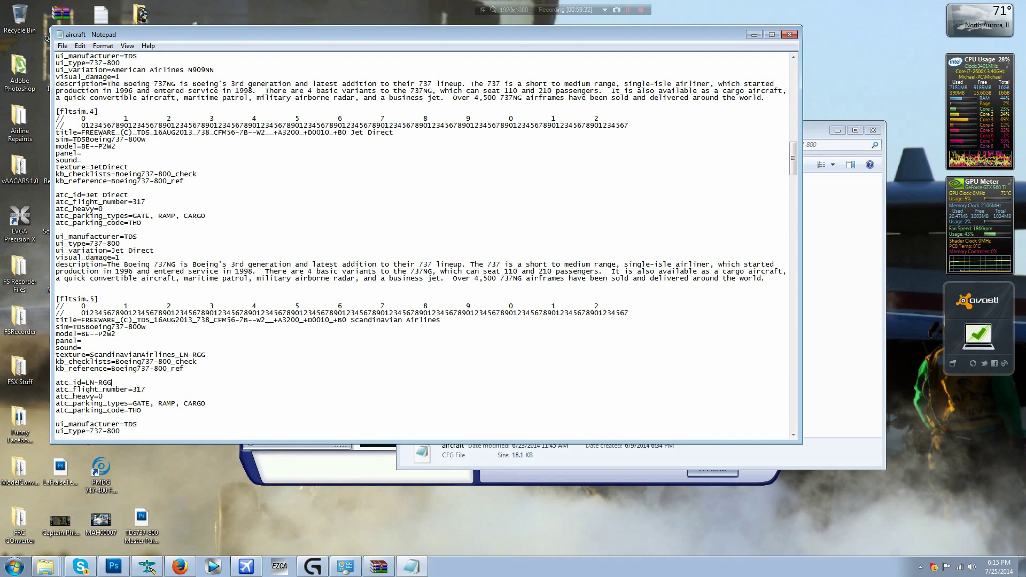
- Replace the ui_variation value with Scandinavian Airlines LN-RGG
scroll(135, 389, down, 1)
scroll(135, 389, down, 2)
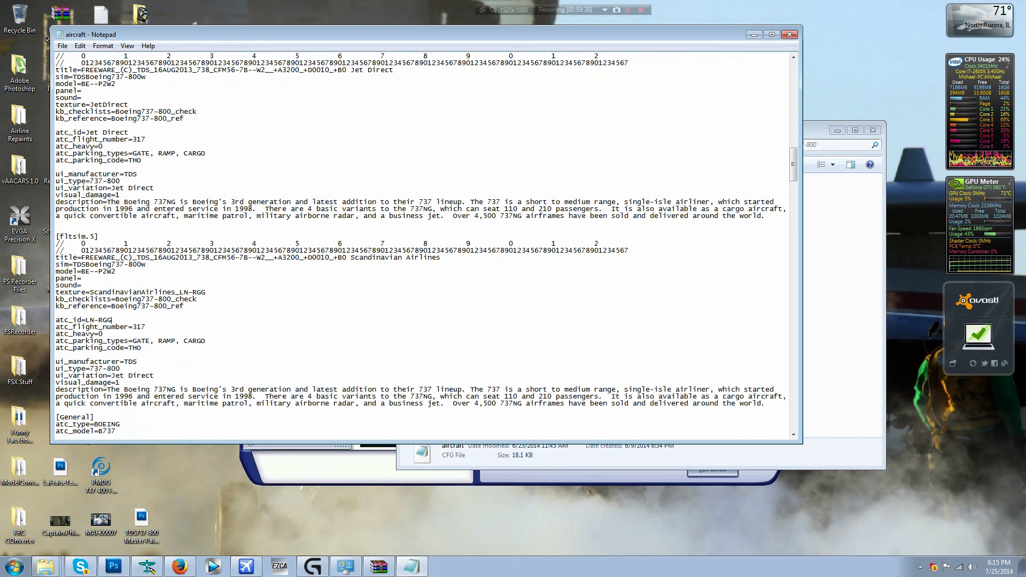
drag(112, 375, 154, 376)
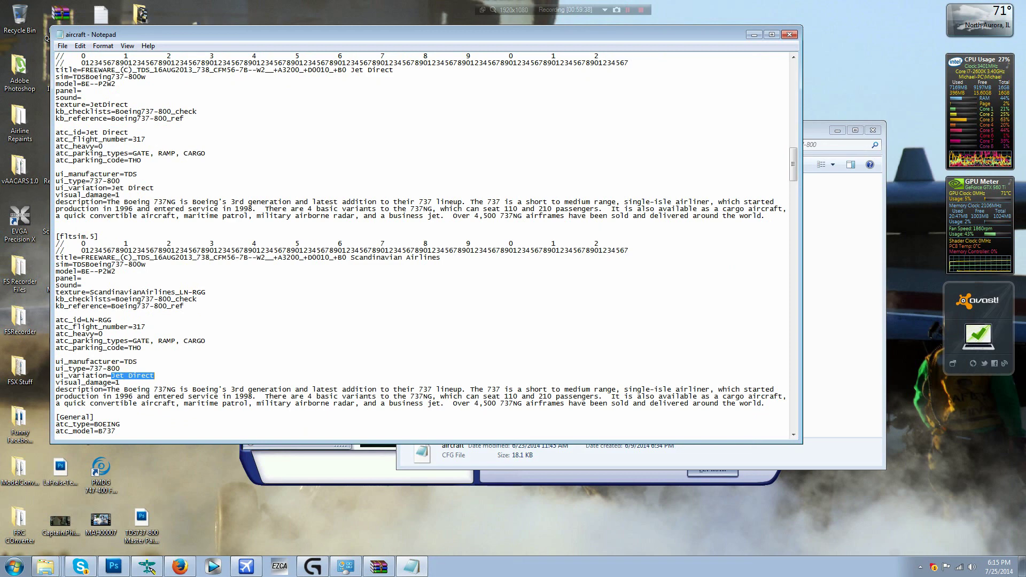
text(S)
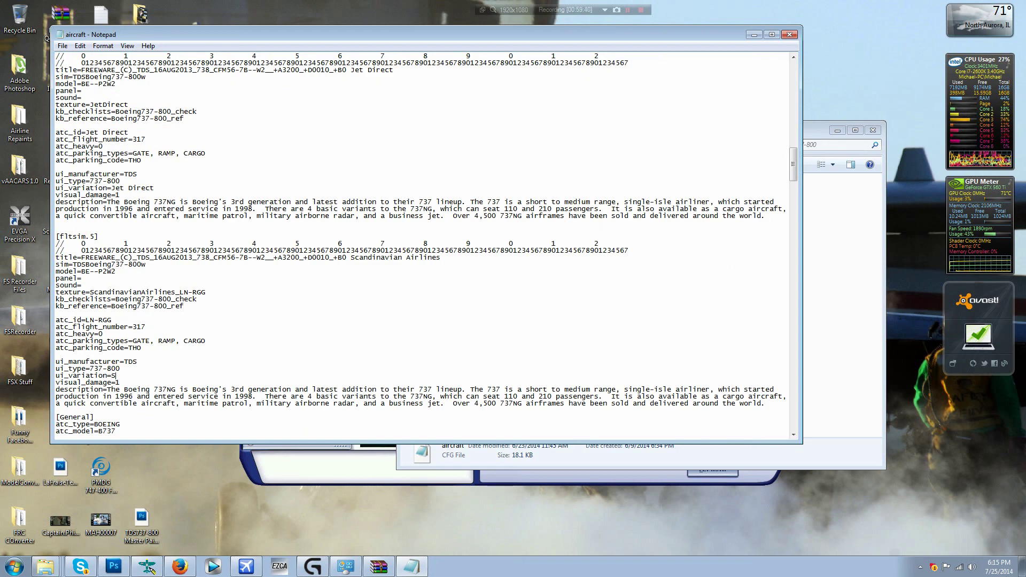
text(candina)
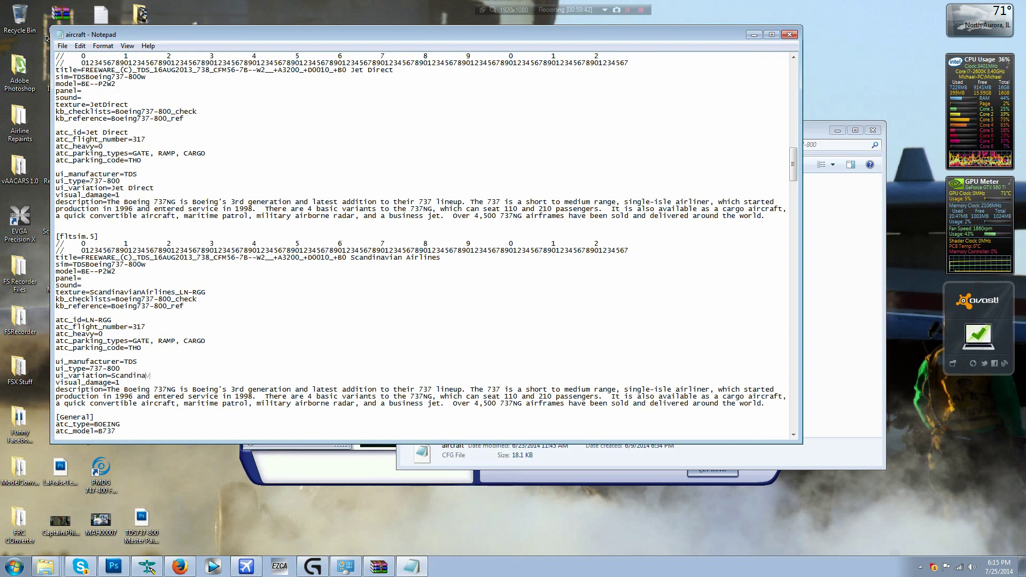
text(vian Airlines)
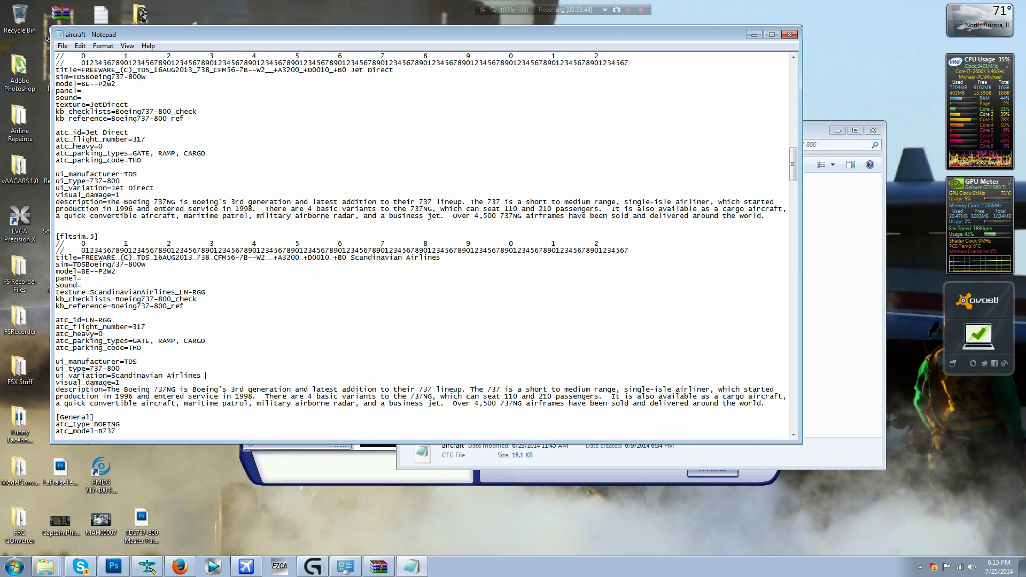
text( LN-0)
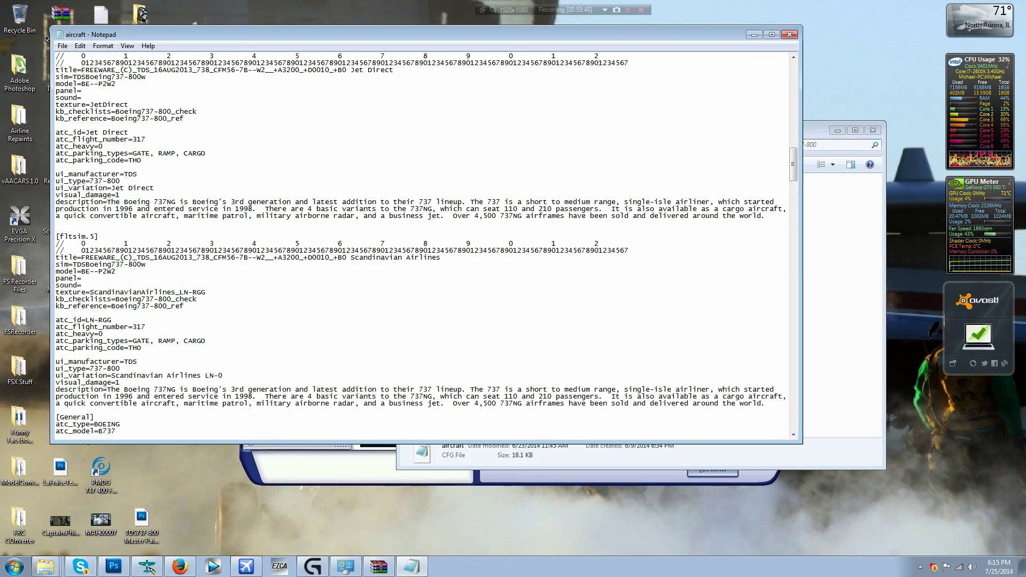
key(BackSpace)
text(RGG)
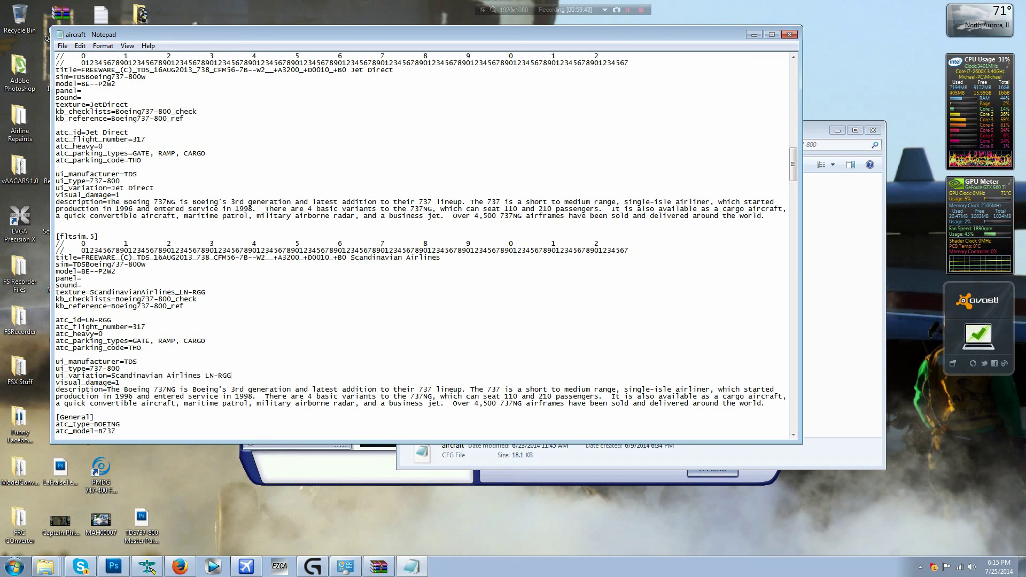
scroll(419, 246, down, 3)
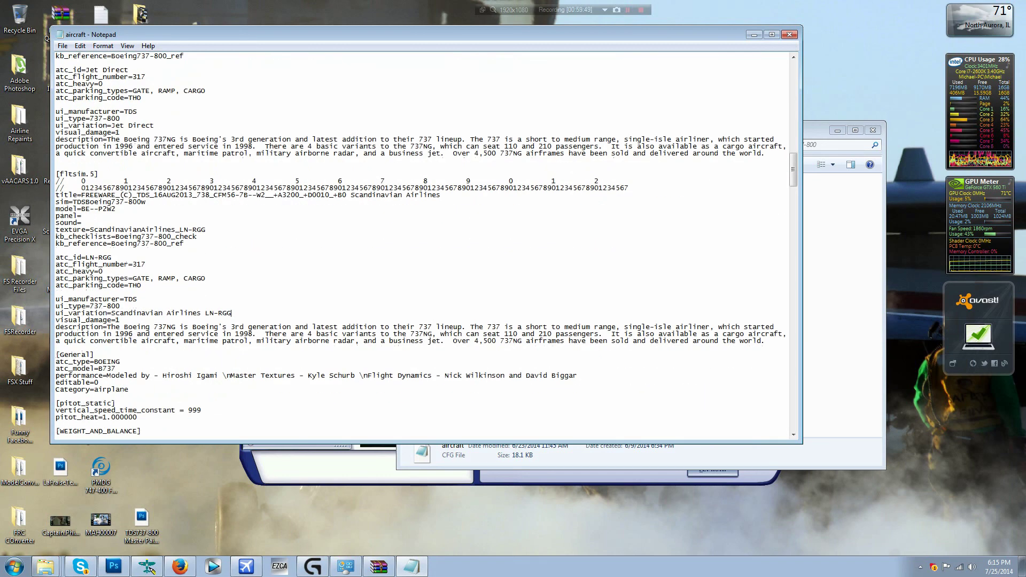
click(63, 46)
- Save and close aircraft.cfg, then scroll FSX's aircraft list to the Boeing 737-800 variants
click(70, 81)
click(790, 34)
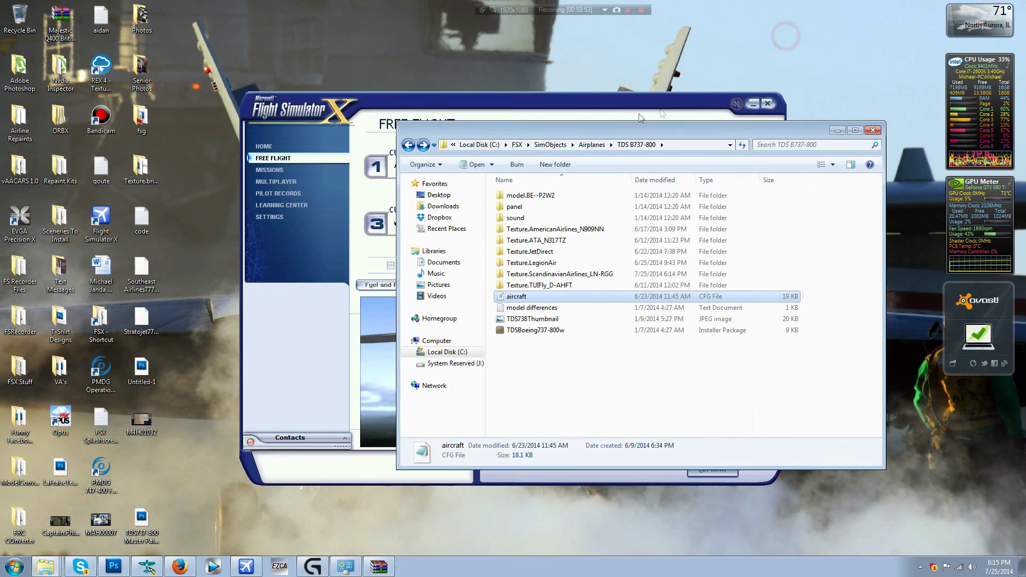
click(641, 118)
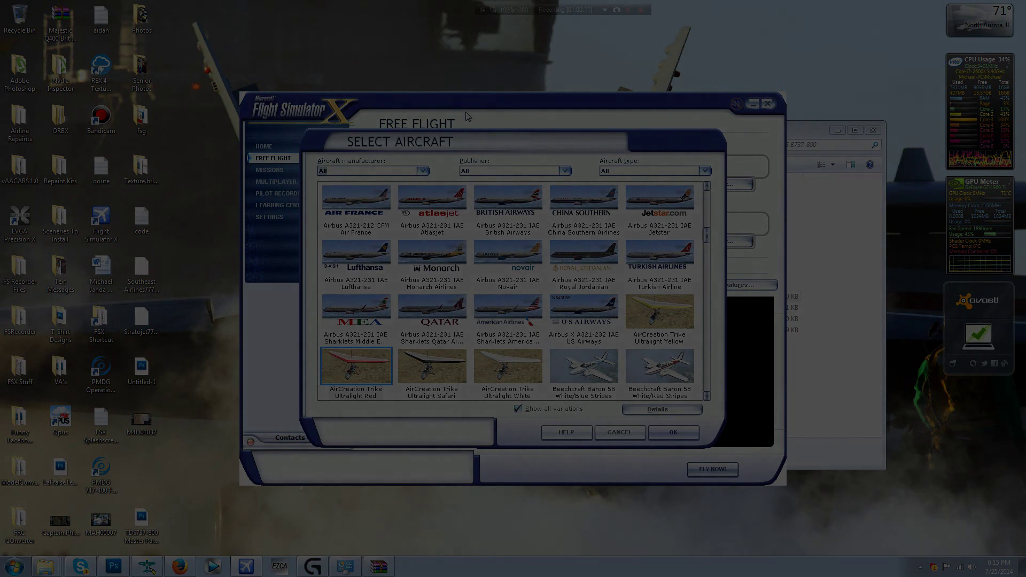
scroll(533, 346, down, 5)
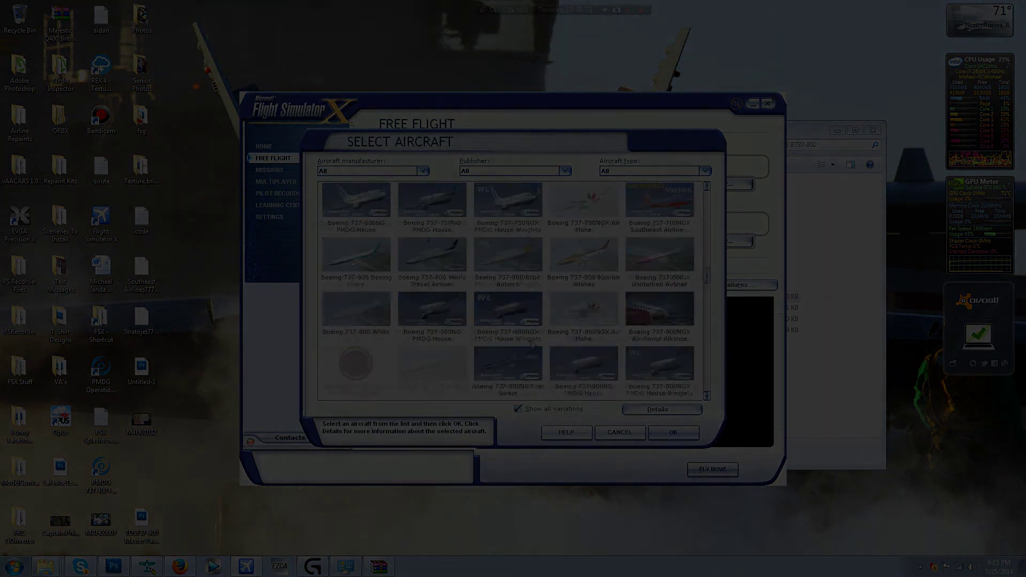